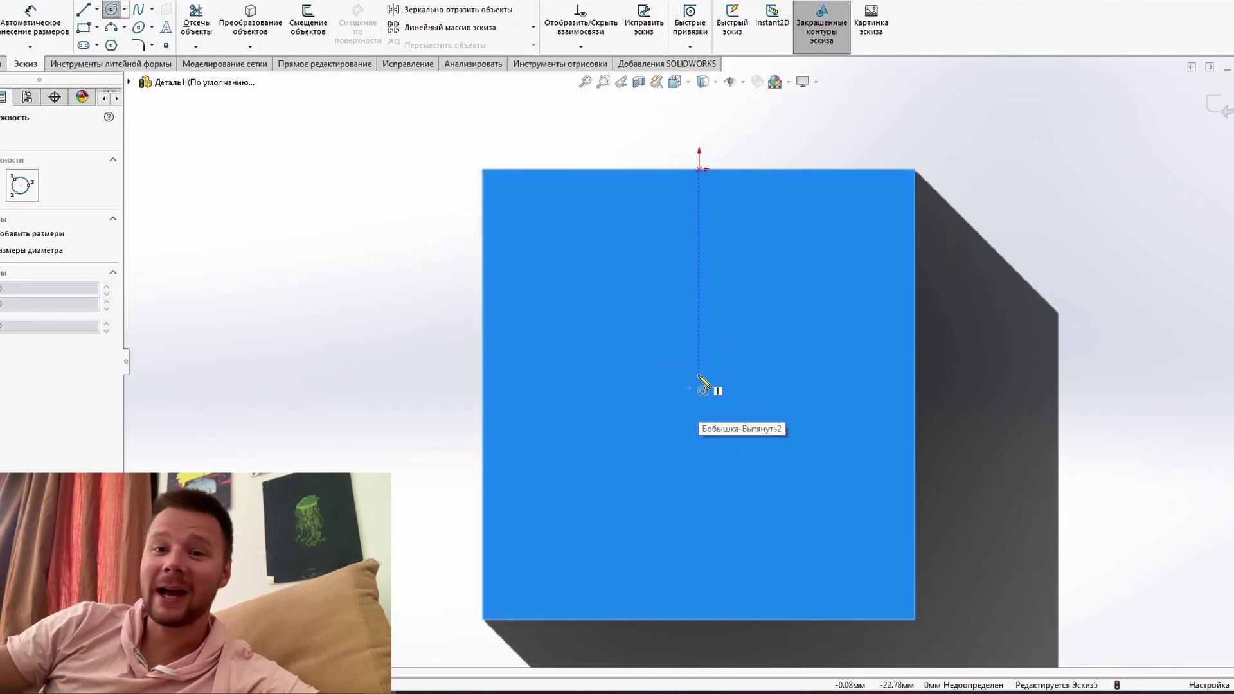
# Step: Draw a circle filling the box's top face as Эскиз5
pyautogui.moveTo(699, 387); pyautogui.dragTo(703, 206)
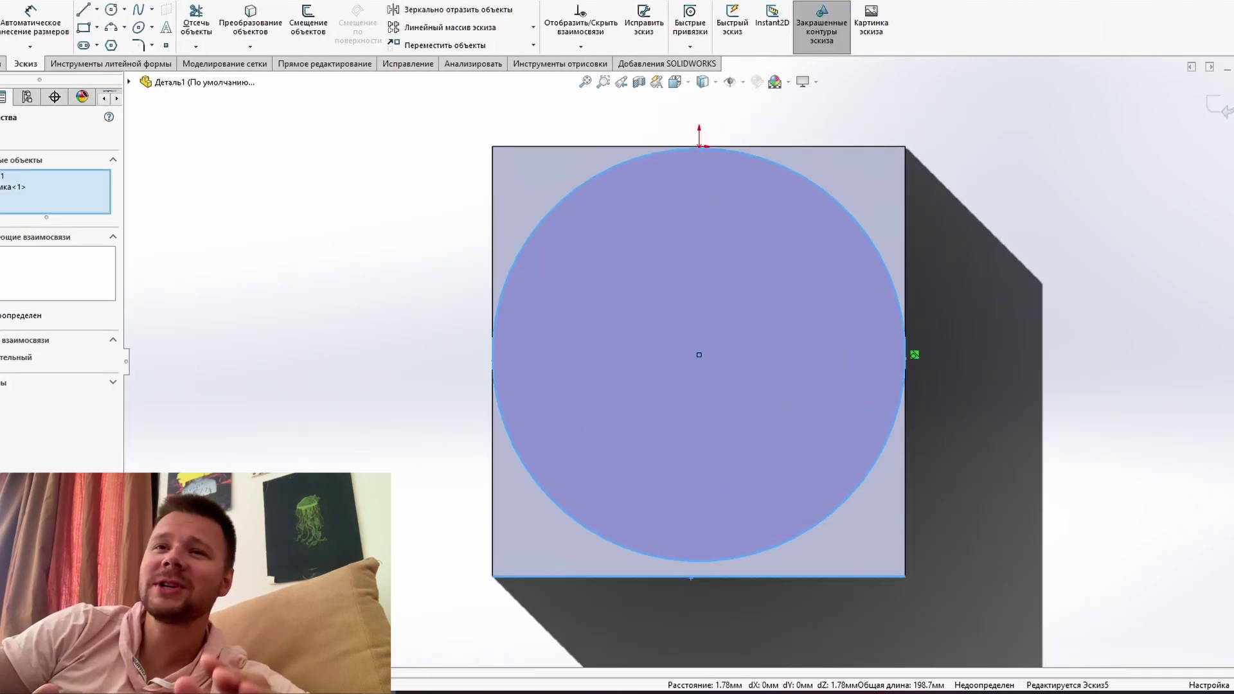
pyautogui.press('Escape')
pyautogui.moveTo(890, 327); pyautogui.dragTo(205, 294, button='middle')
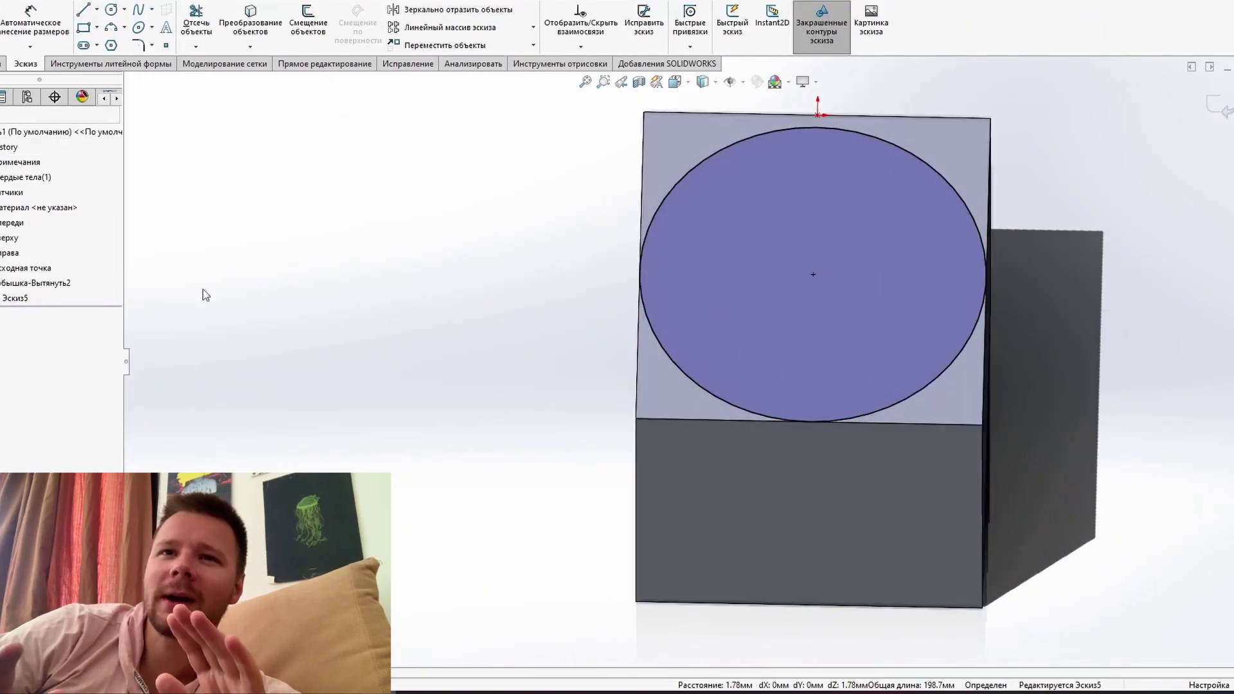
# Step: Review sketches Эскиз4 and Эскиз5 in edit mode, then exit back to the part
pyautogui.click(66, 278)
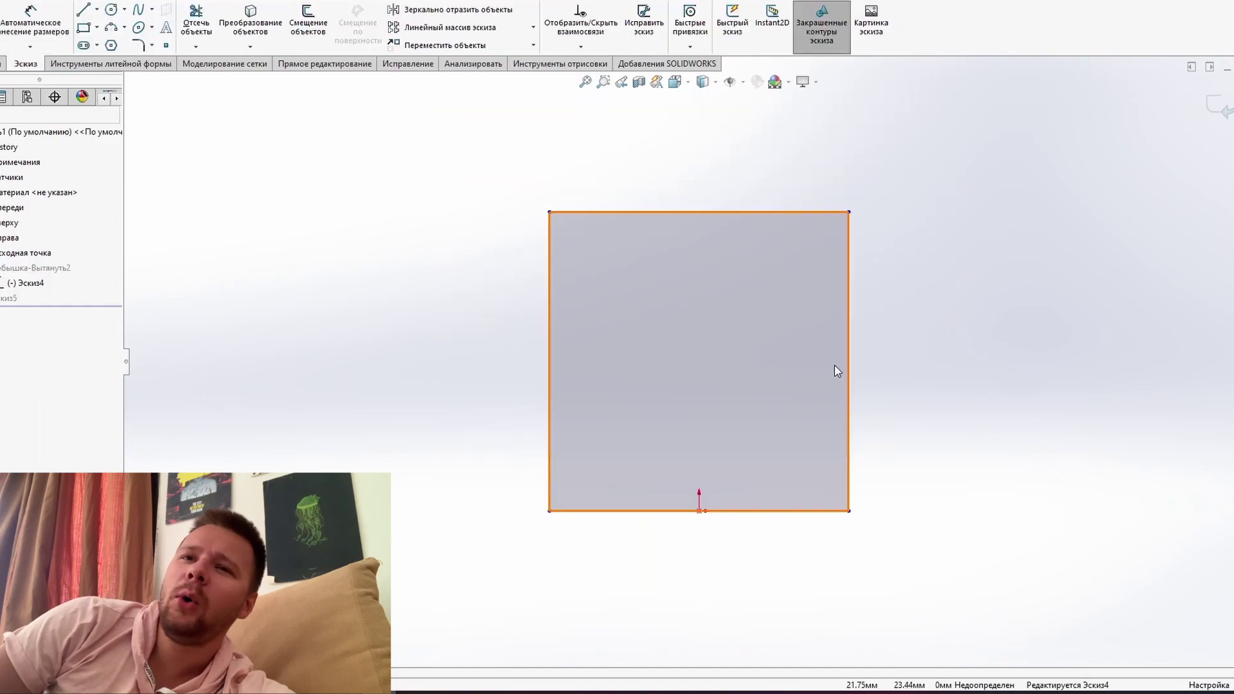
pyautogui.click(964, 358)
pyautogui.click(13, 312)
pyautogui.click(13, 275)
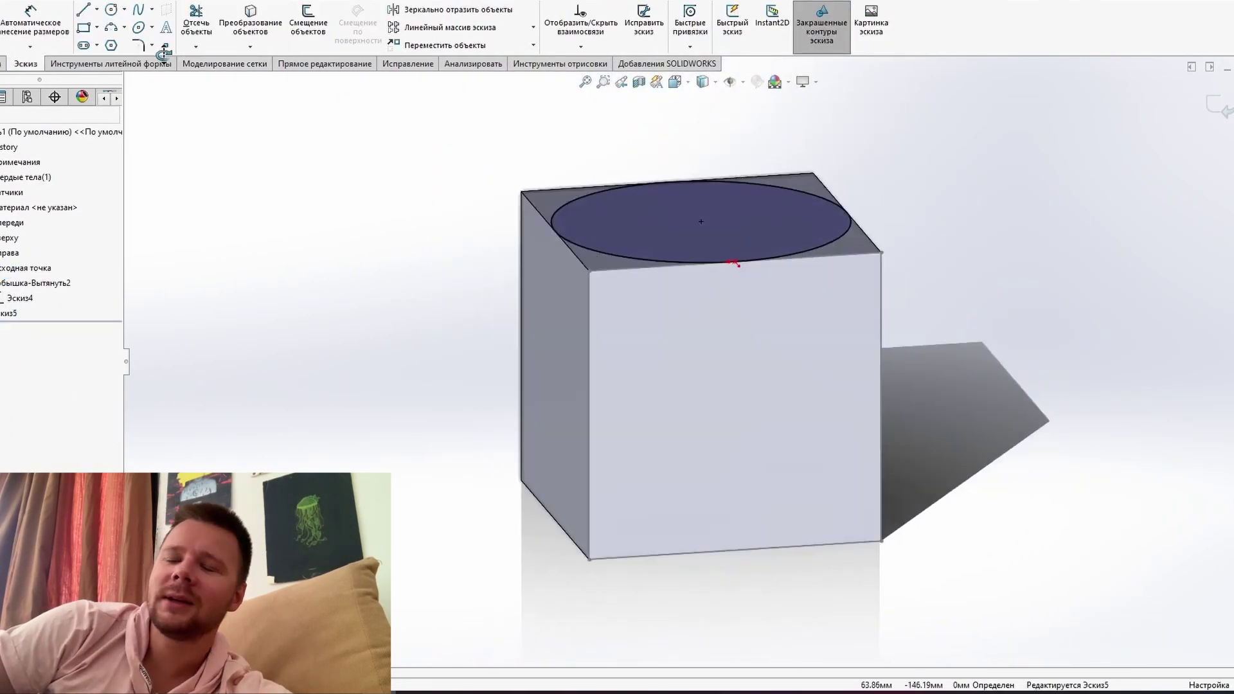
pyautogui.rightClick(691, 396)
pyautogui.click(808, 421)
pyautogui.hotkey('ctrl', 'b')
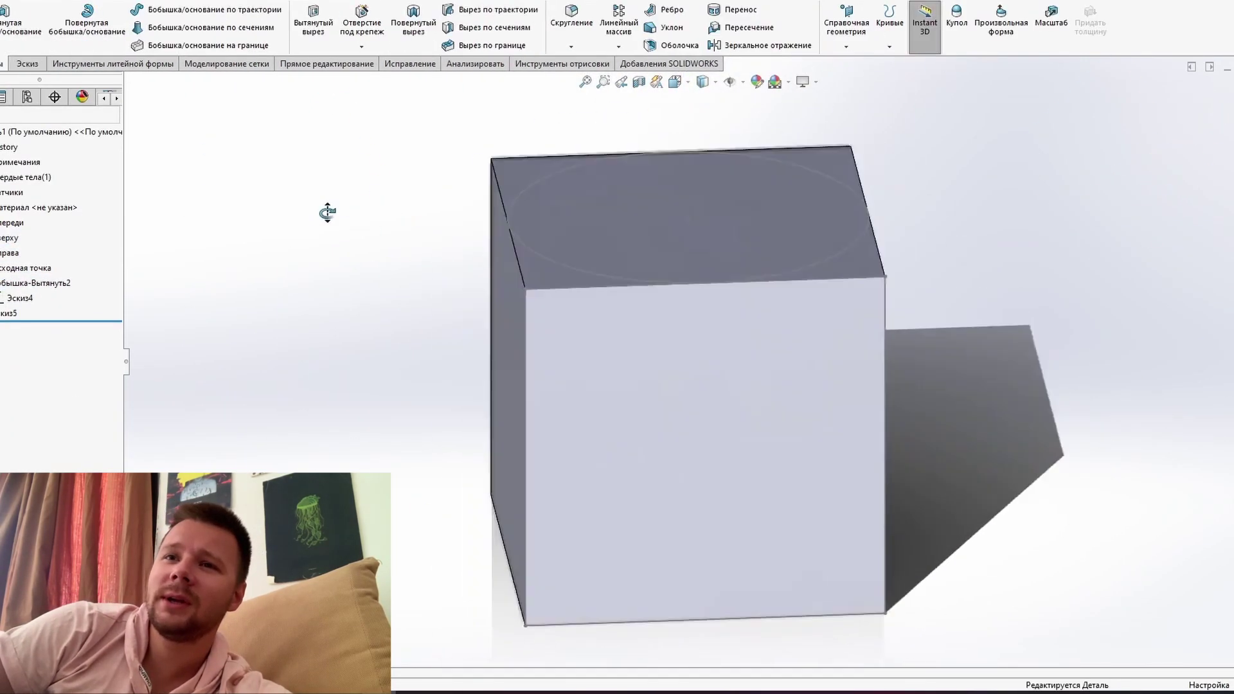
# Step: Add a new sketch with a vertical centerline through the box
pyautogui.click(7, 235)
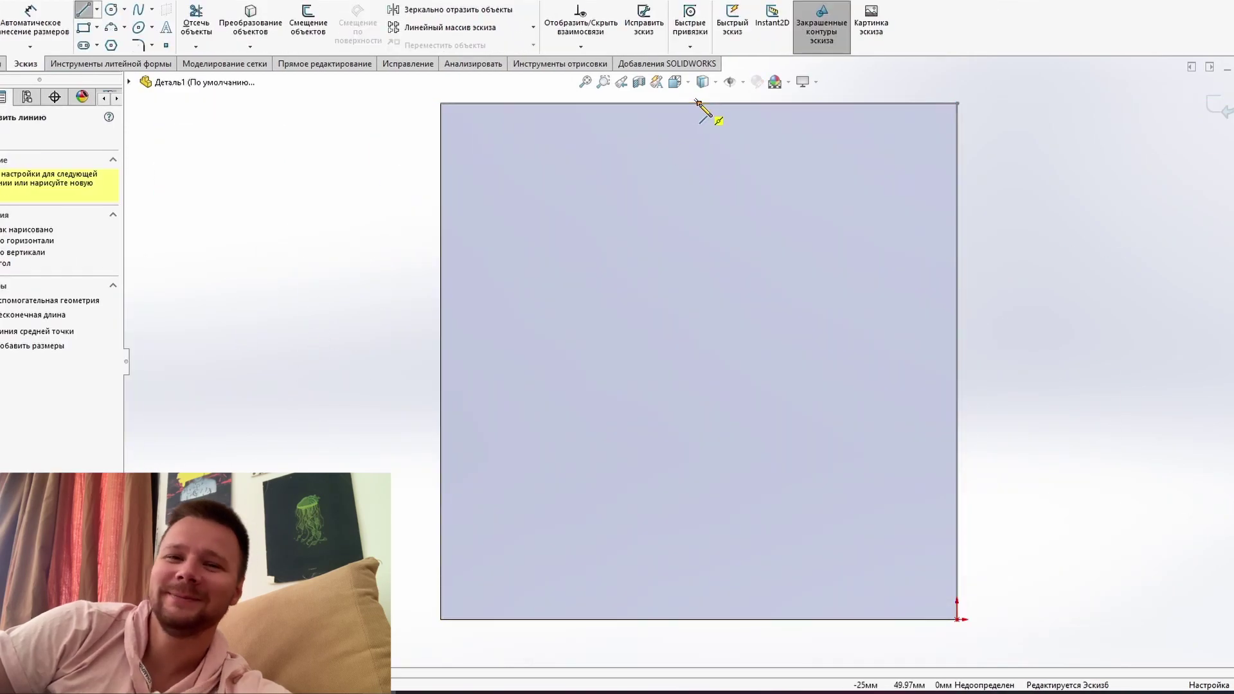
pyautogui.moveTo(697, 106); pyautogui.dragTo(697, 611)
pyautogui.hotkey('ctrl', 'b')
pyautogui.moveTo(716, 512); pyautogui.dragTo(701, 386, button='middle')
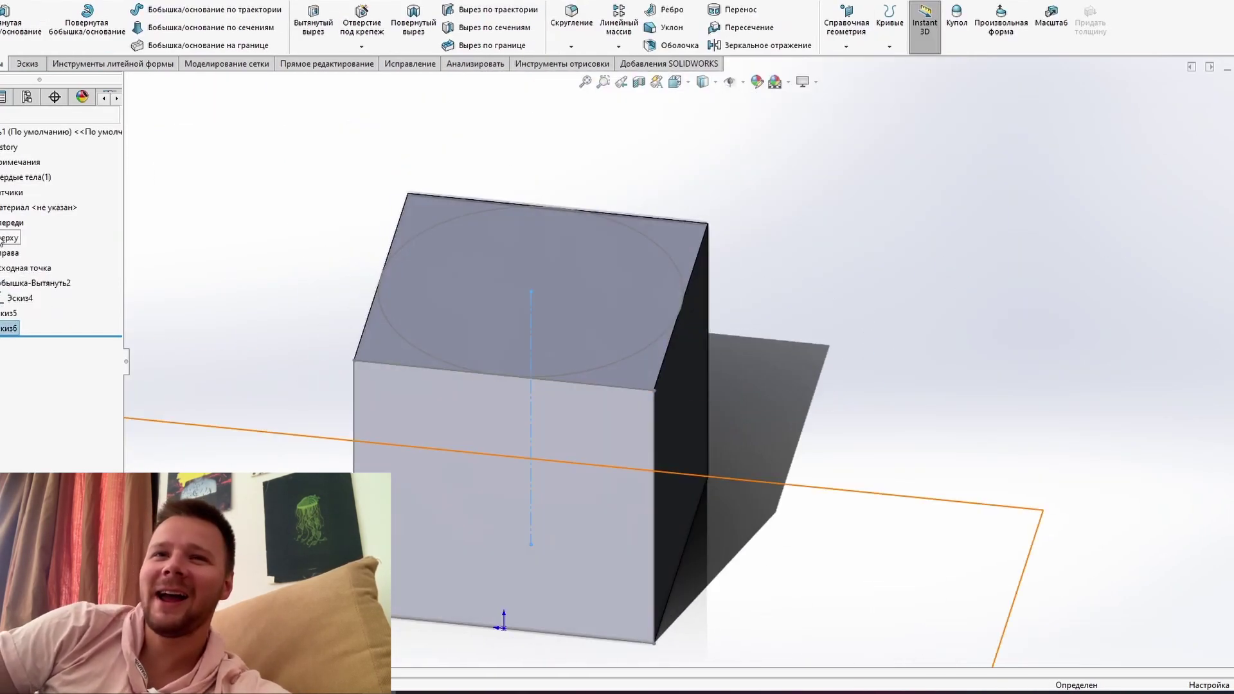
pyautogui.moveTo(326, 313); pyautogui.dragTo(846, 329, button='middle')
# Step: Build vertical reference plane Плоскость2 through the top-face diagonal and a corner vertex
pyautogui.click(861, 63)
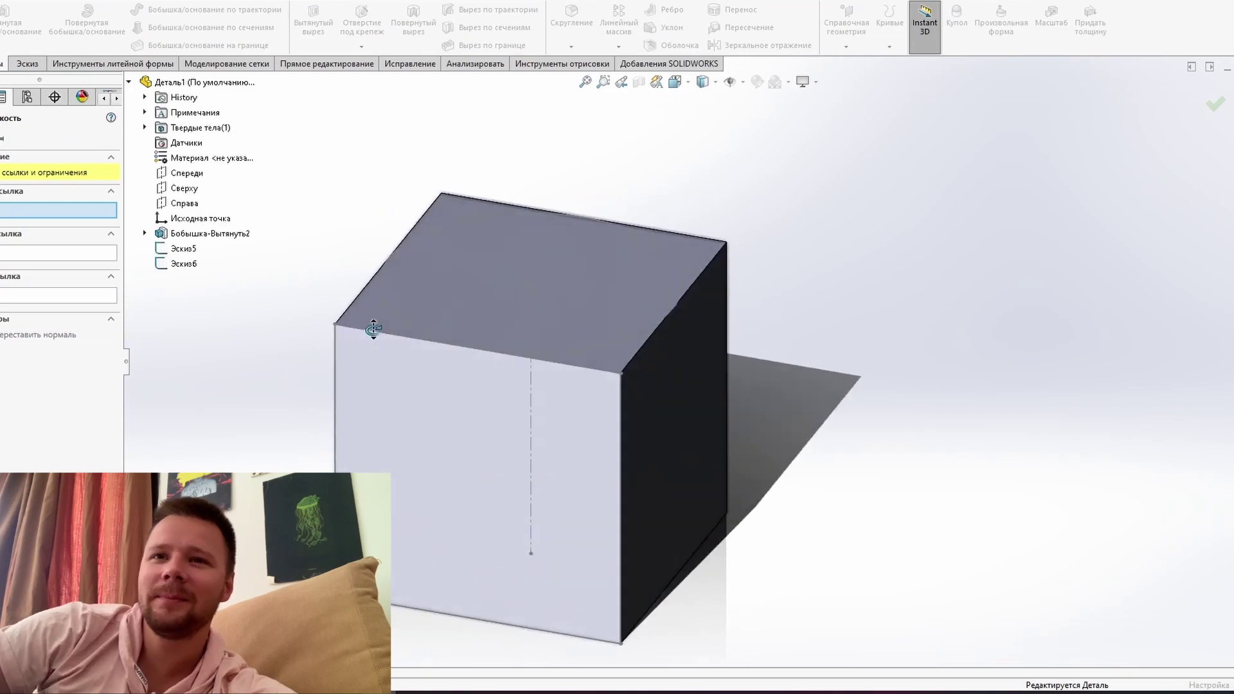
pyautogui.click(185, 203)
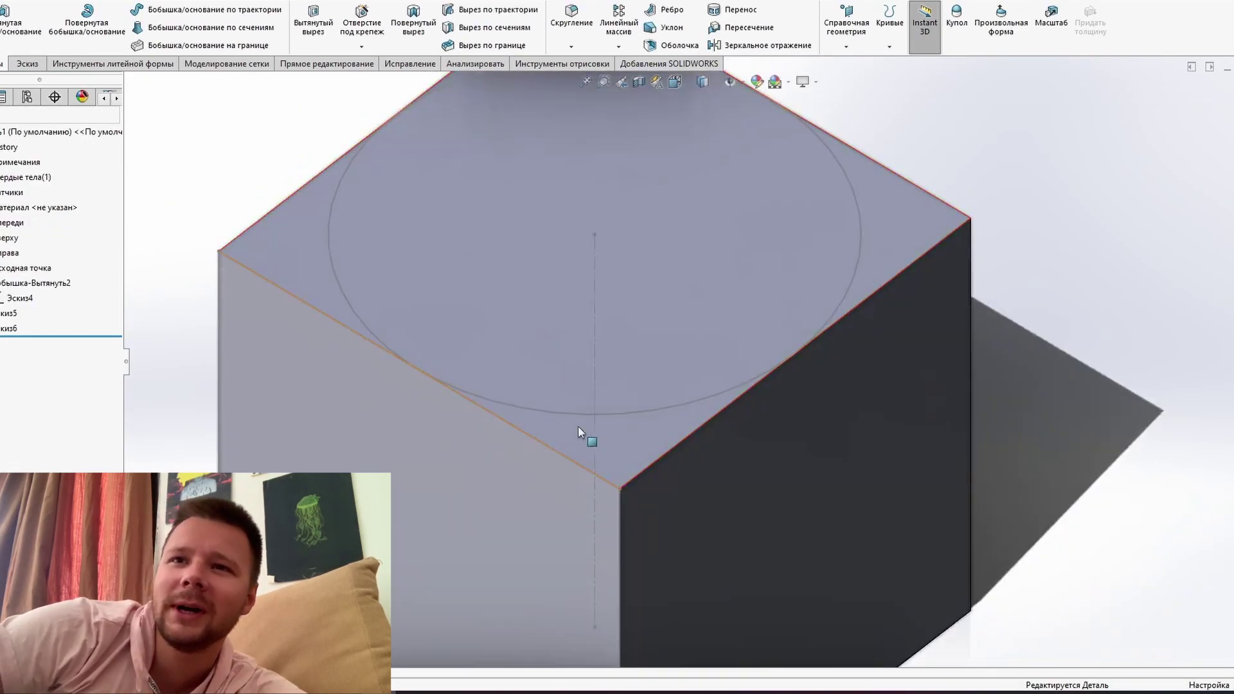
pyautogui.moveTo(581, 433)
pyautogui.mouseDown(button='middle')
pyautogui.moveTo(616, 256)
pyautogui.moveTo(608, 304)
pyautogui.mouseUp(button='middle')
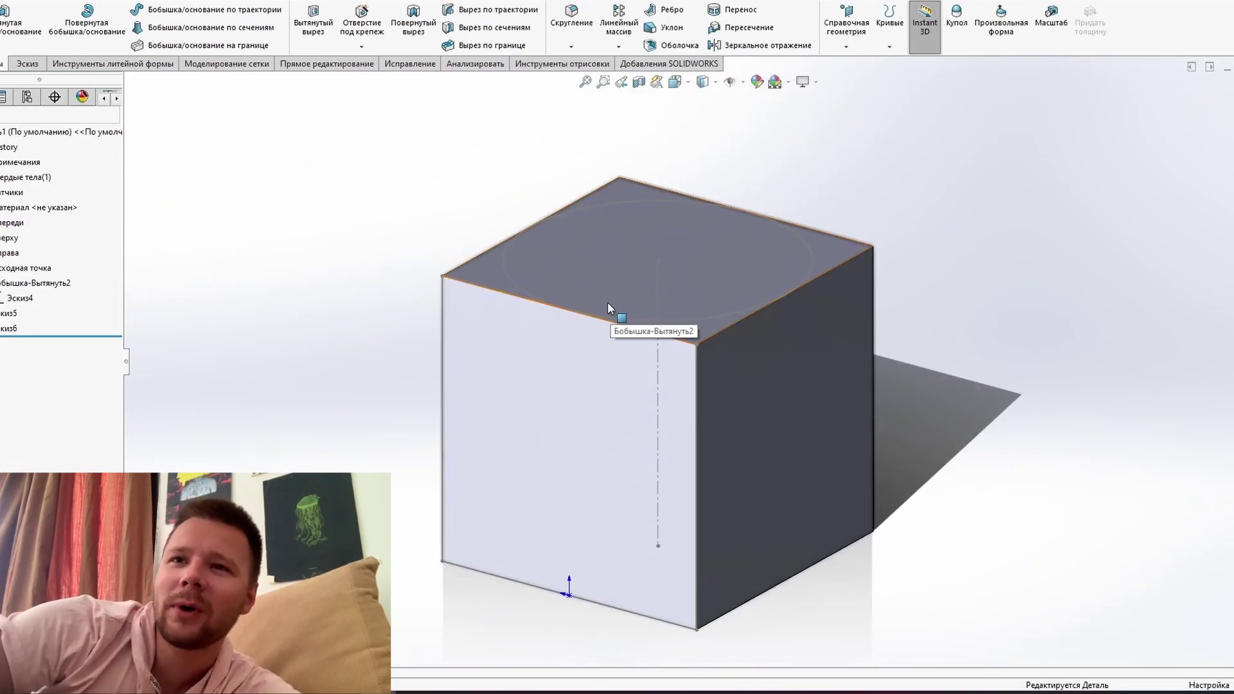
pyautogui.press('l')
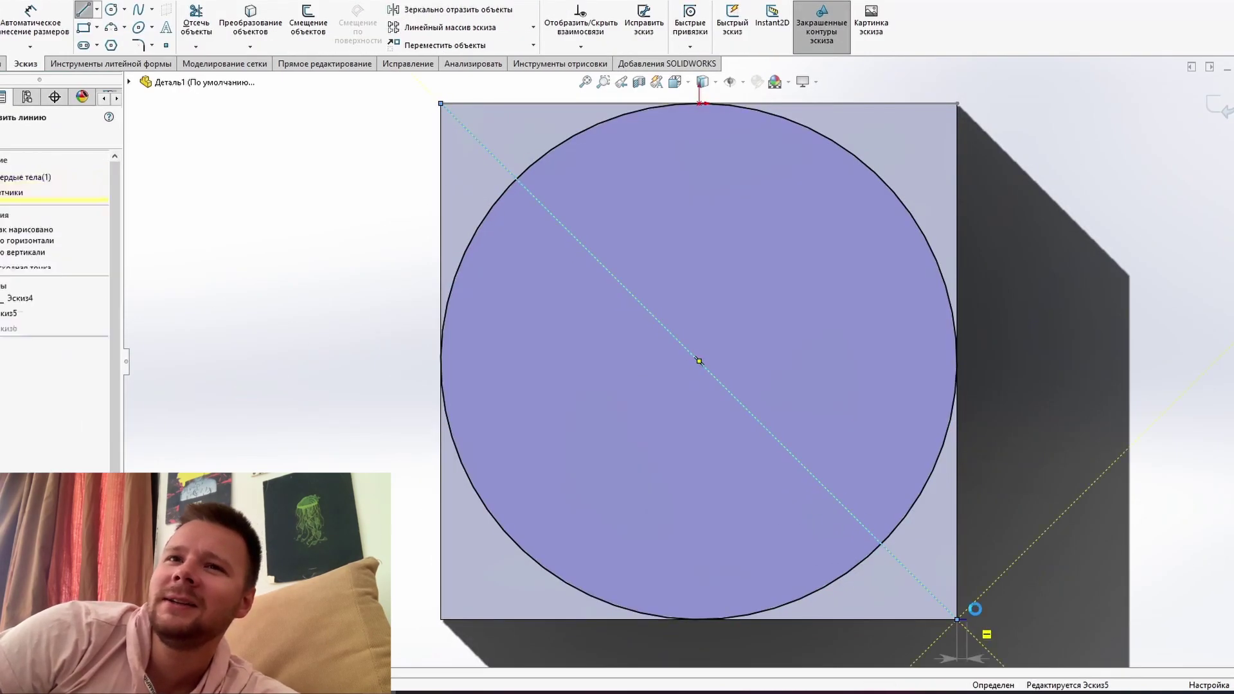
pyautogui.click(845, 29)
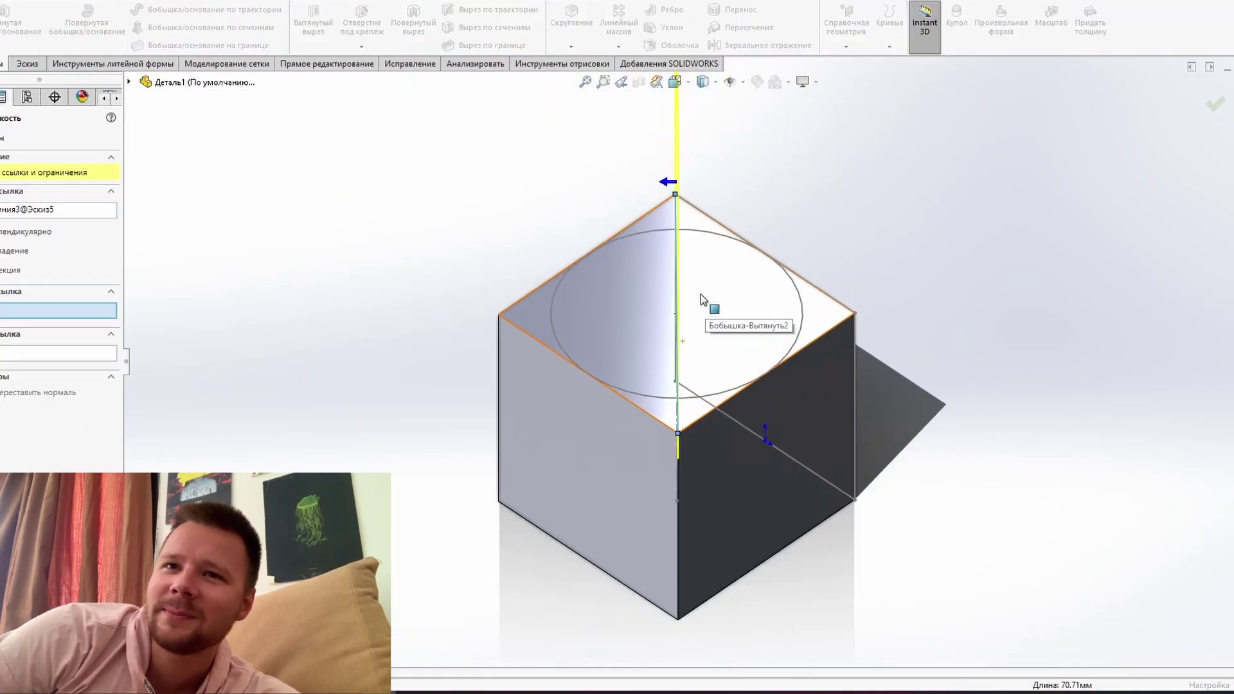
pyautogui.click(469, 336)
pyautogui.moveTo(650, 324)
pyautogui.mouseDown(button='middle')
pyautogui.moveTo(403, 335)
pyautogui.moveTo(639, 143)
pyautogui.mouseUp(button='middle')
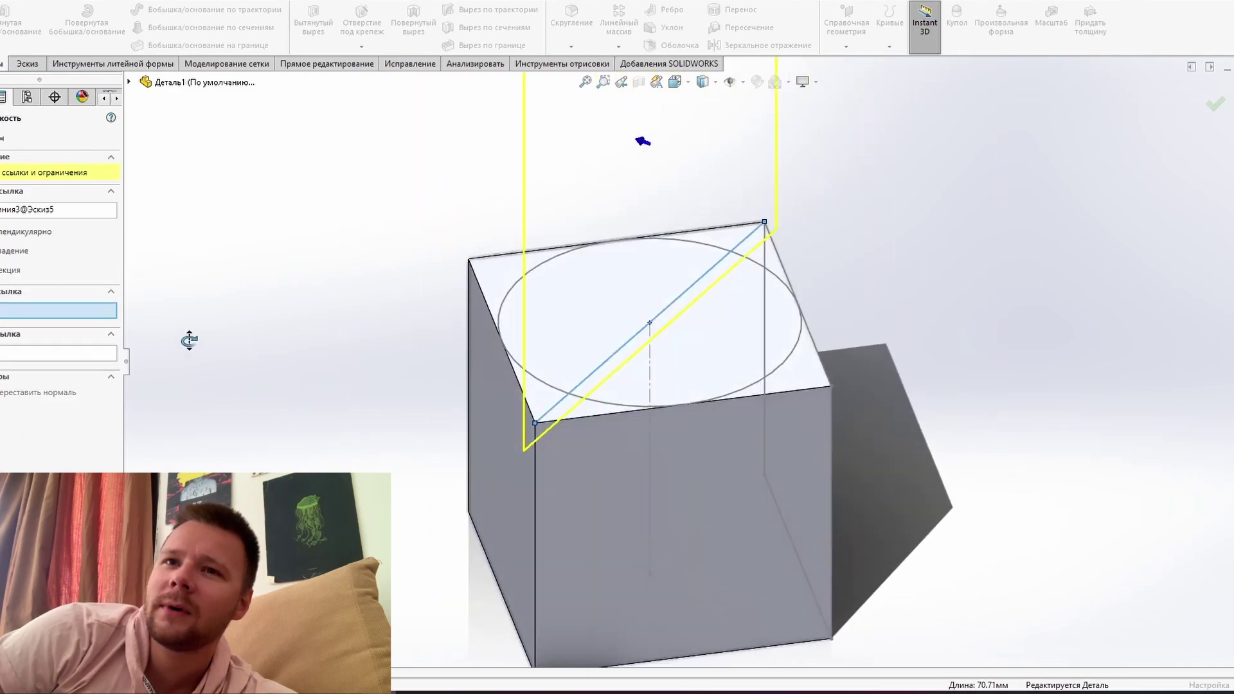
pyautogui.press('Return')
# Step: Start a new sketch Эскиз7 on Плоскость2
pyautogui.press('l')
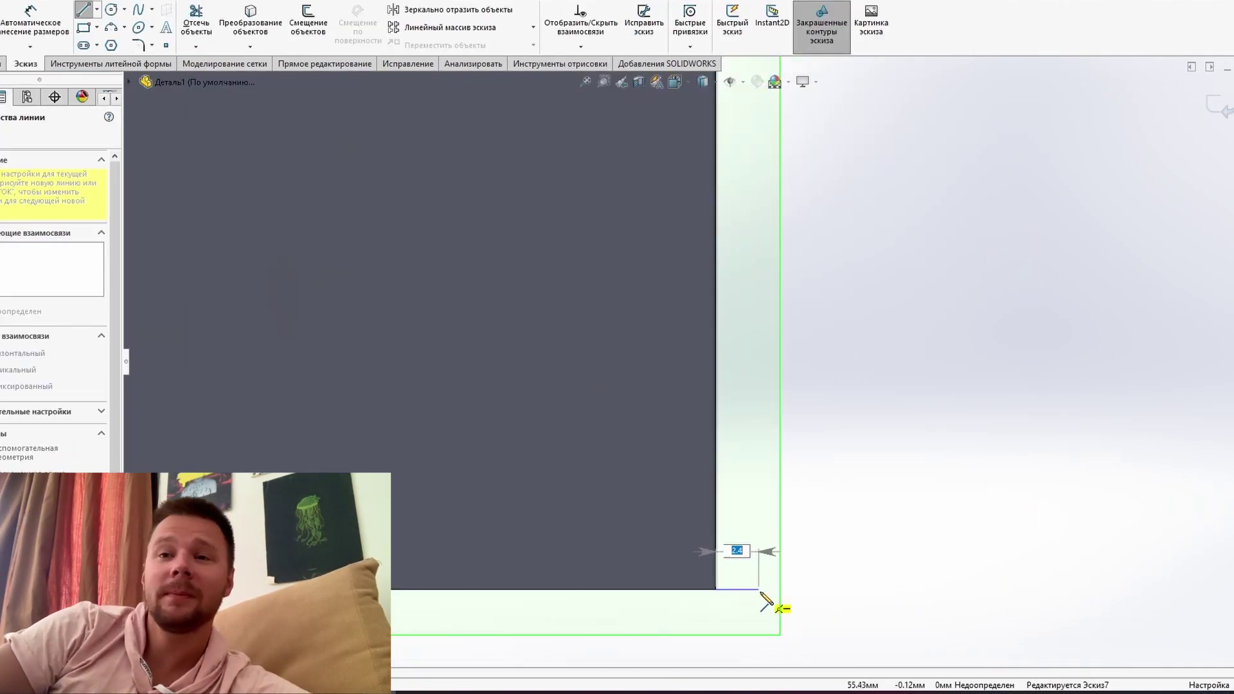
pyautogui.press('Escape')
pyautogui.moveTo(765, 605); pyautogui.dragTo(749, 616, button='middle')
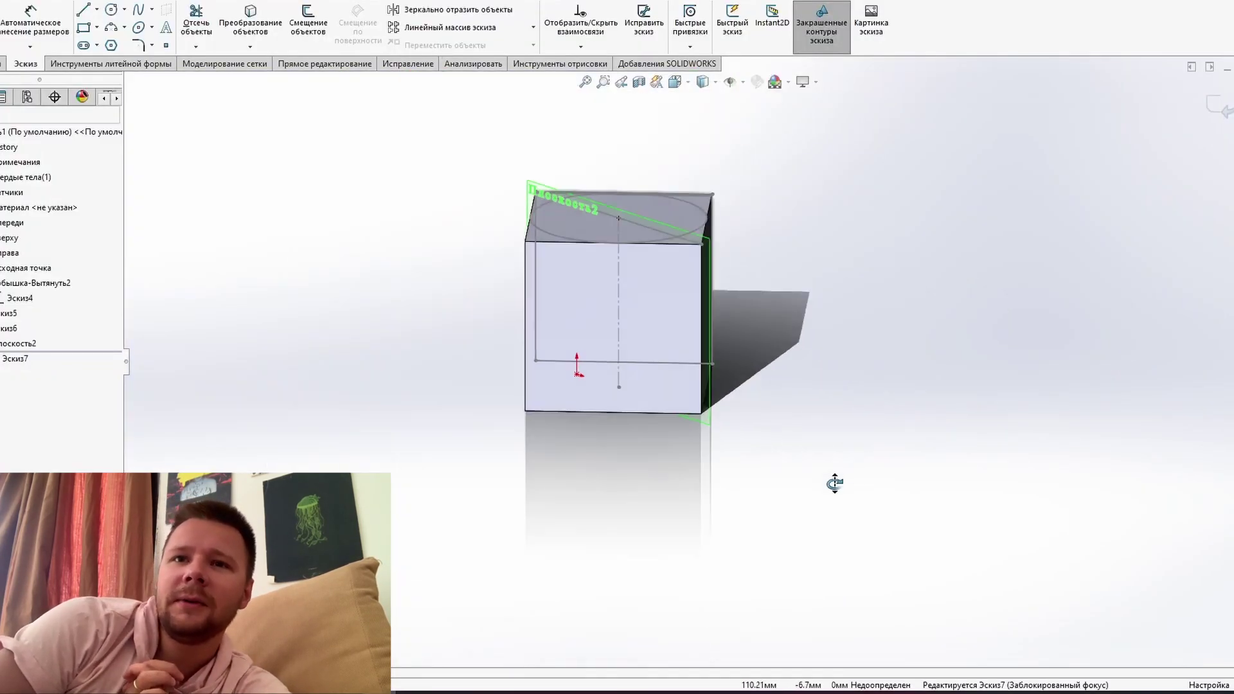
# Step: Reopen Эскиз5 and dimension the small corner square's width to 2
pyautogui.click(26, 270)
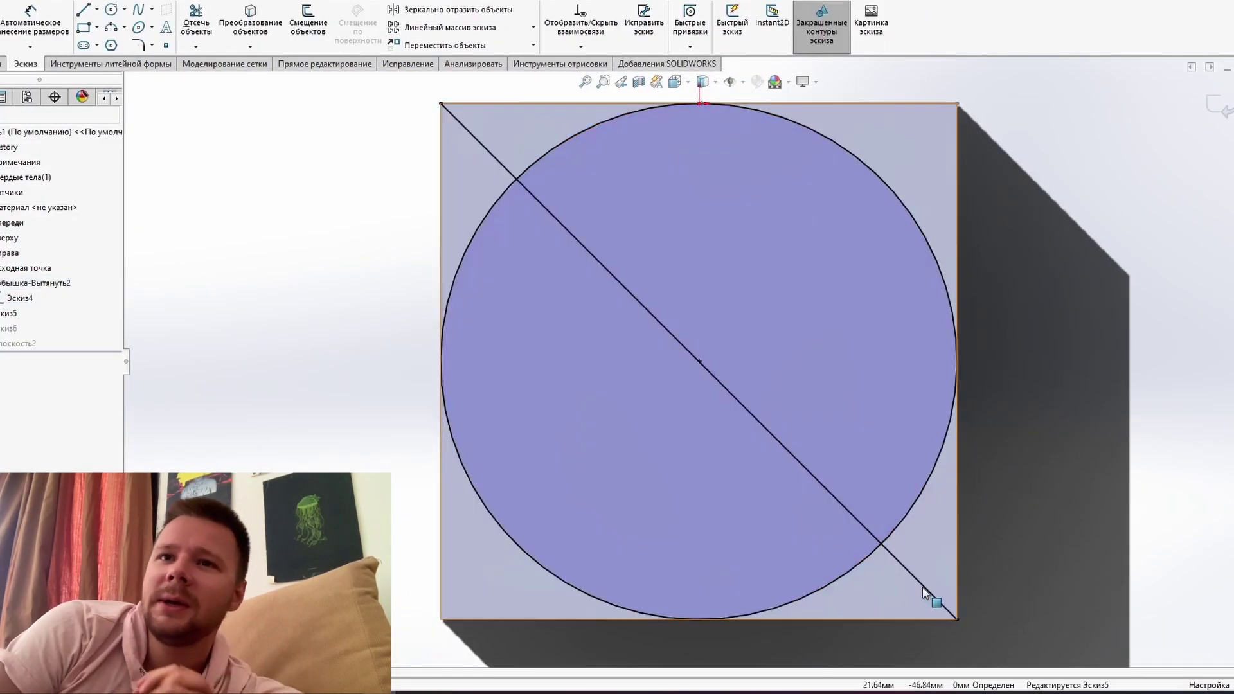
pyautogui.click(1221, 174)
pyautogui.click(4, 258)
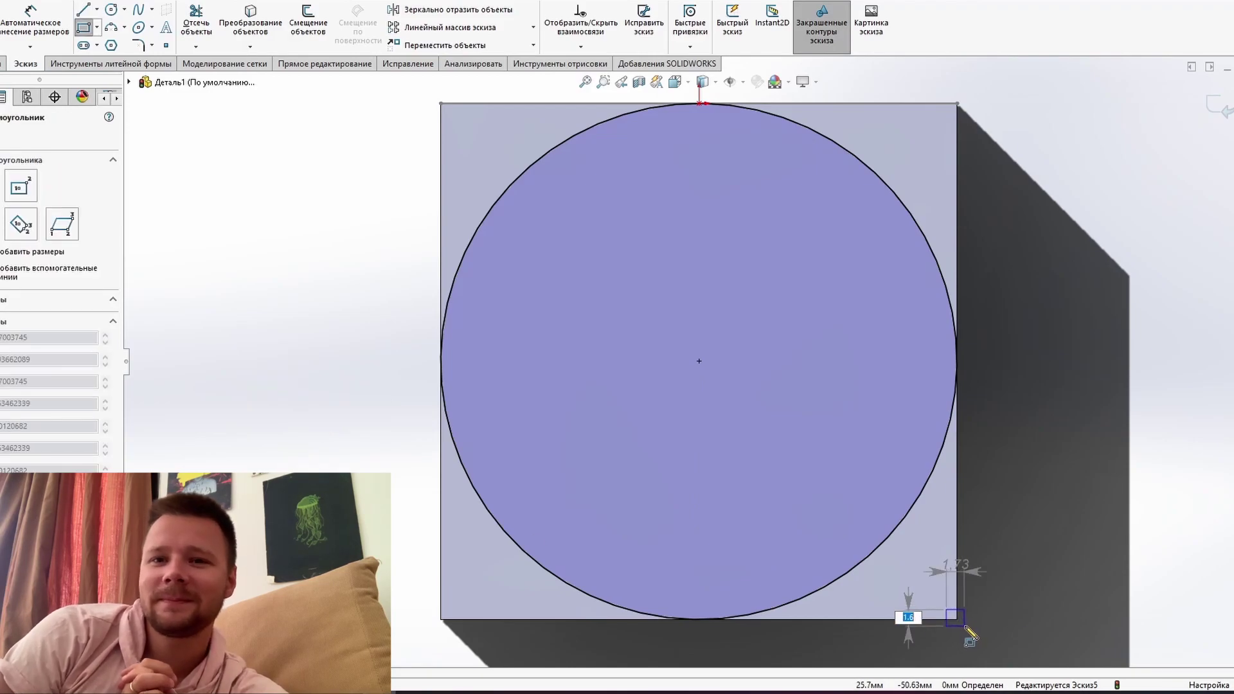
pyautogui.scroll(-3, 766, 347)
pyautogui.scroll(-2, 732, 378)
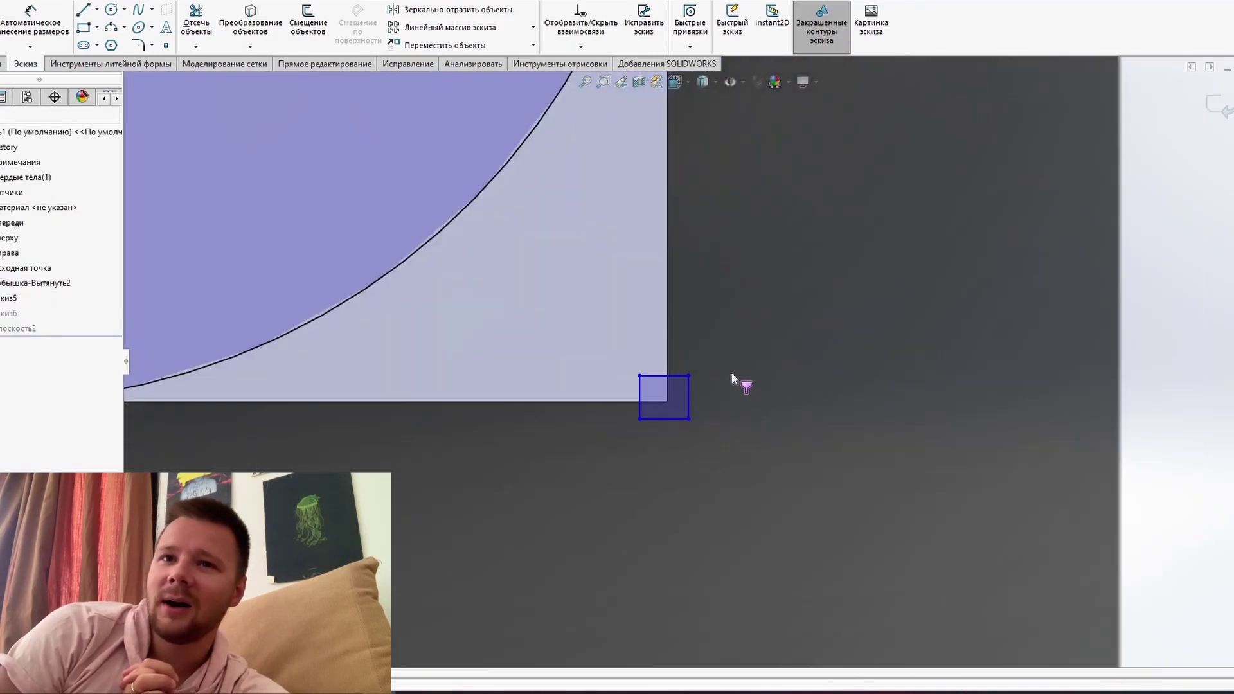
pyautogui.scroll(3, 688, 418)
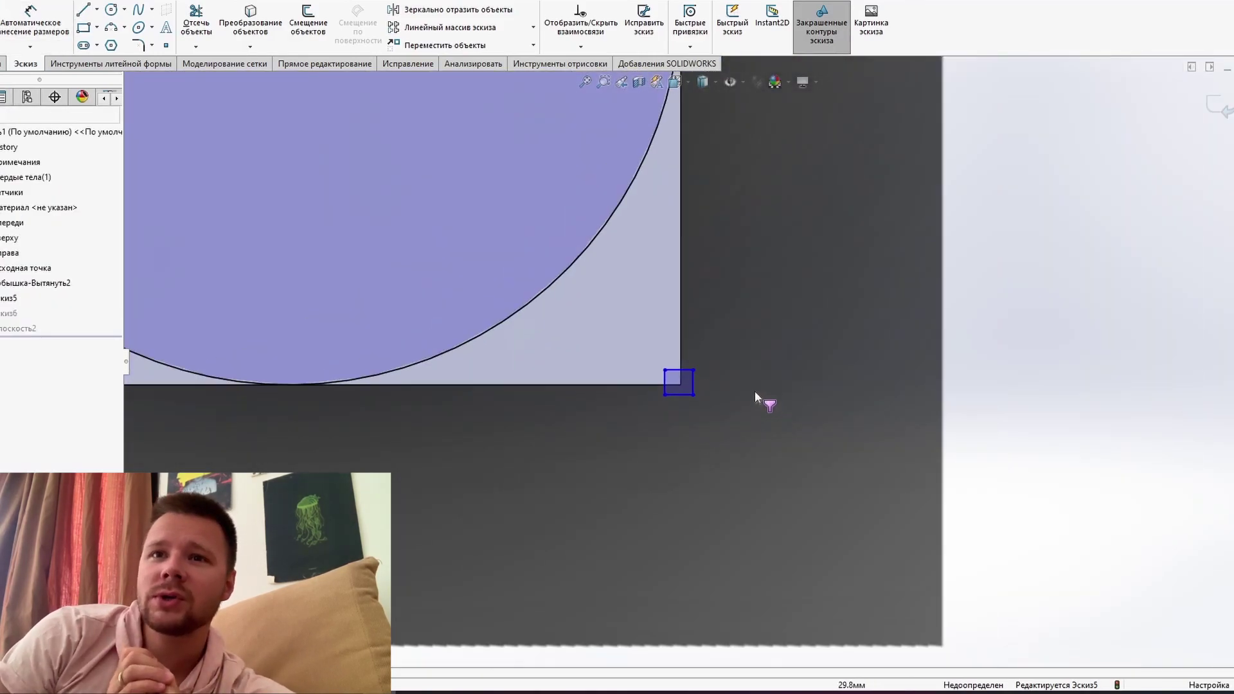
pyautogui.scroll(-4, 755, 390)
pyautogui.click(594, 315)
pyautogui.write('2')
pyautogui.press('Return')
pyautogui.press('Escape')
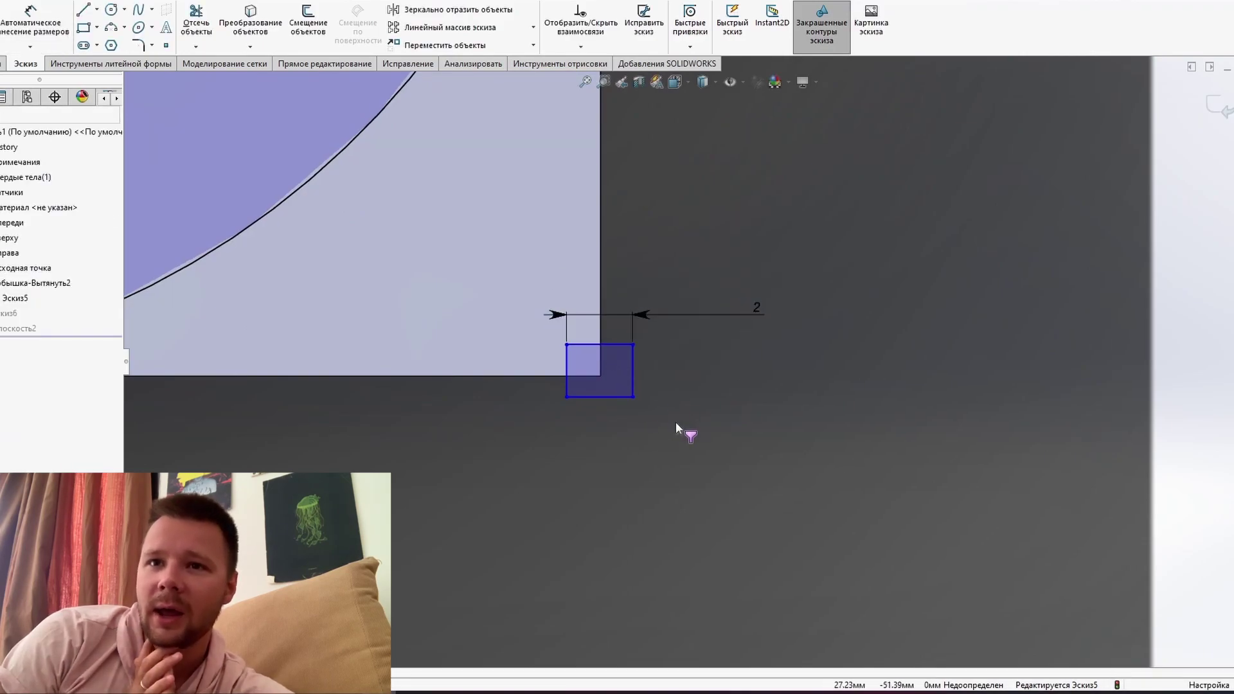
# Step: Exit the sketch, dismiss the rebuild error, and delete the failed Плоскость2
pyautogui.click(1217, 105)
pyautogui.click(1078, 432)
pyautogui.rightClick(30, 329)
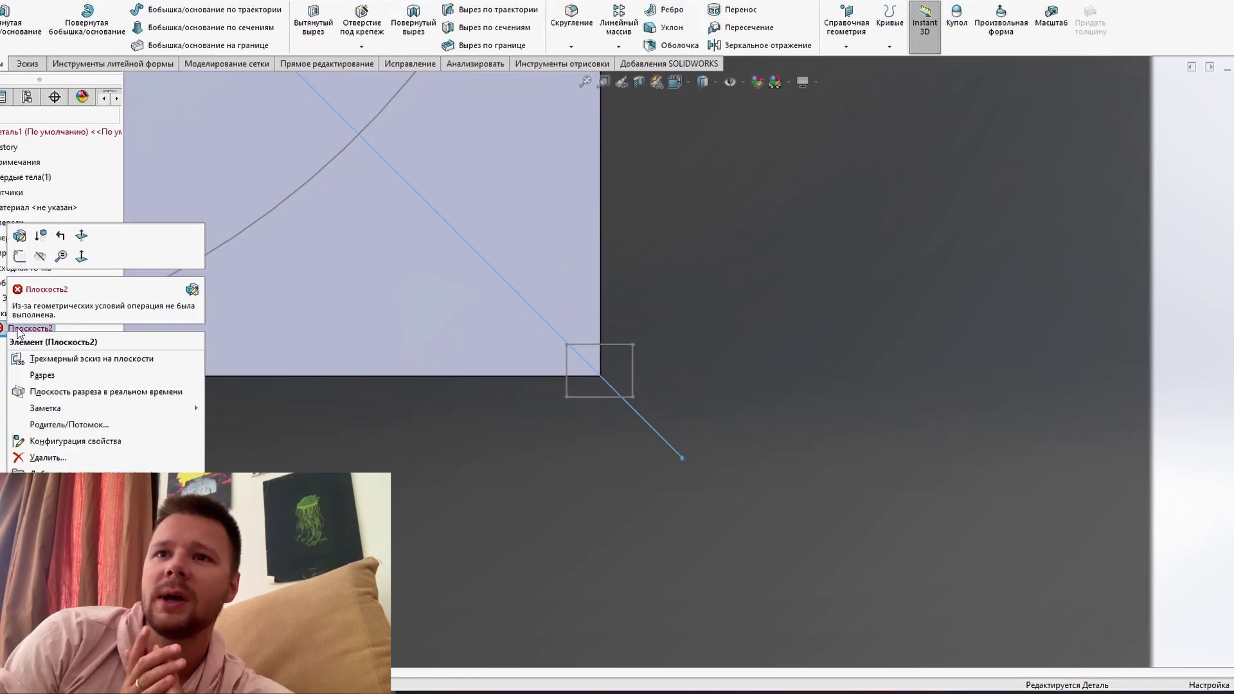
pyautogui.click(29, 455)
pyautogui.click(700, 272)
# Step: Return to editing sketch Эскиз5
pyautogui.click(19, 297)
pyautogui.click(25, 276)
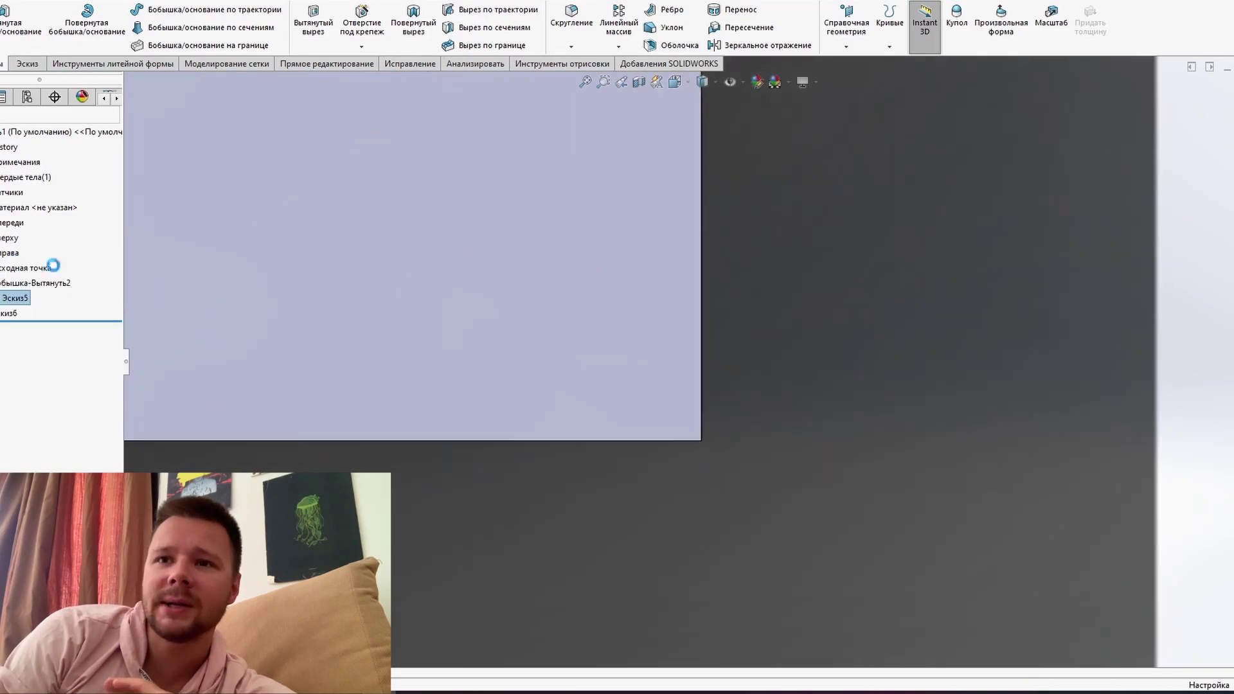
pyautogui.rightClick(1030, 201)
pyautogui.click(1022, 254)
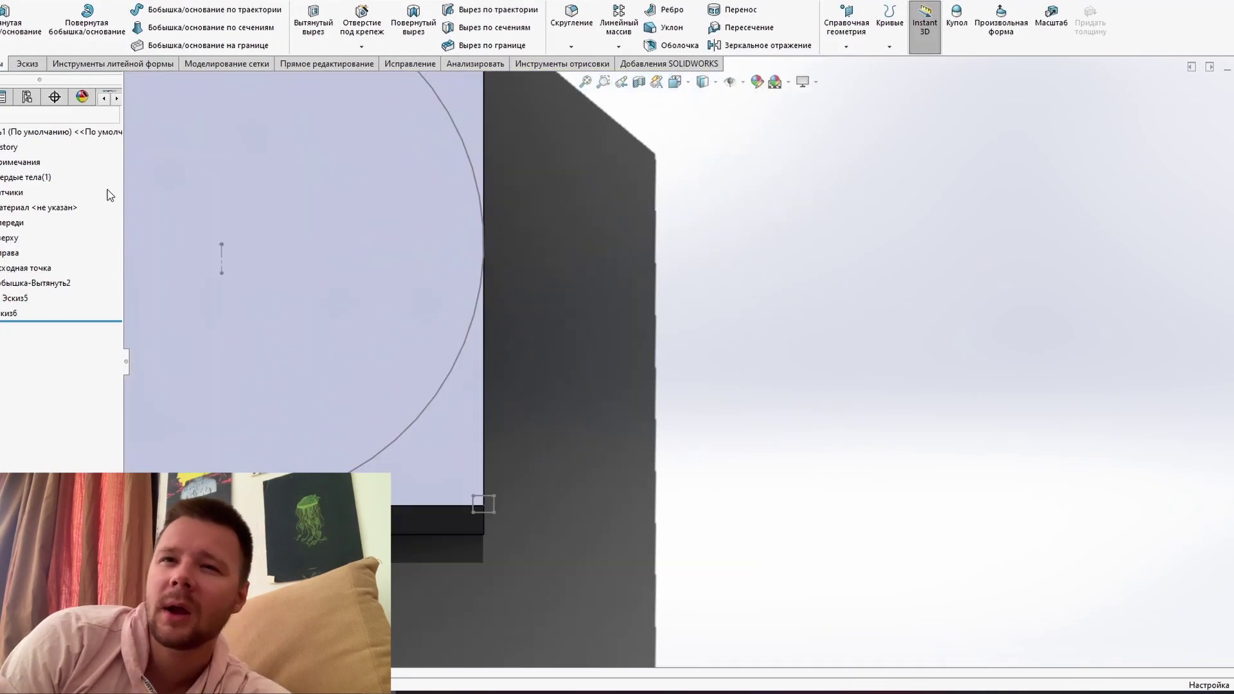
pyautogui.hotkey('ctrl', 'z')
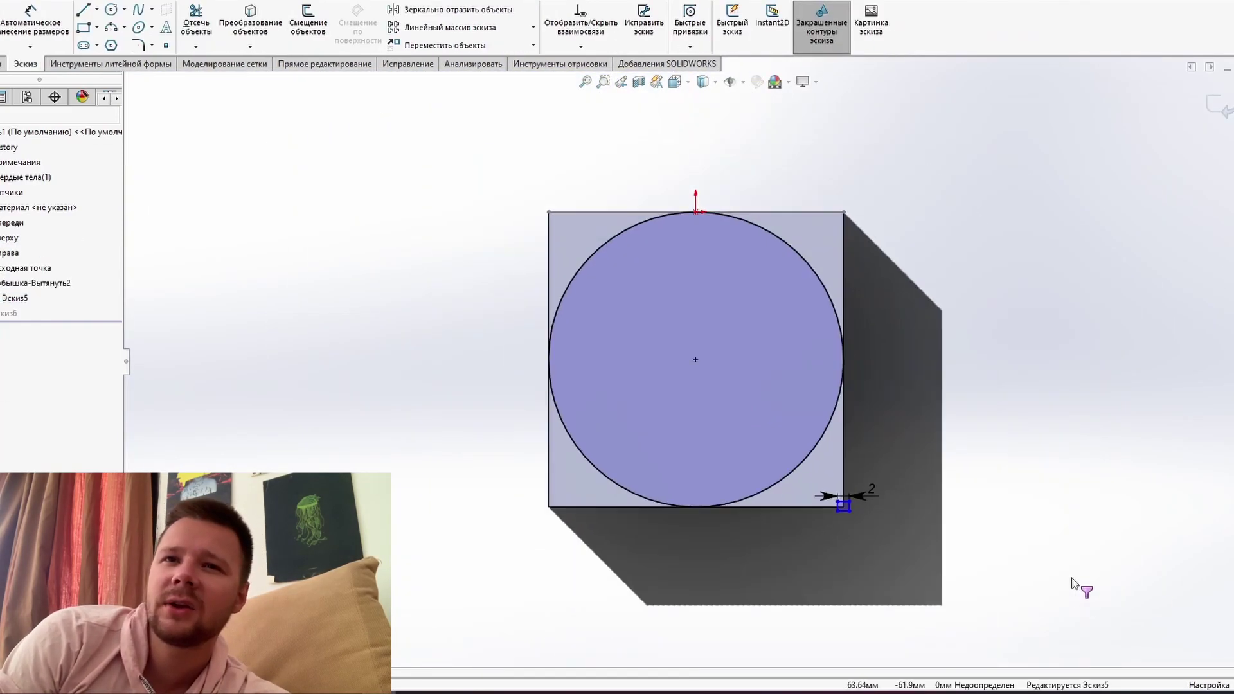
# Step: Inspect the corner square's top and left edges through their context menus
pyautogui.scroll(-3, 795, 414)
pyautogui.scroll(-3, 801, 450)
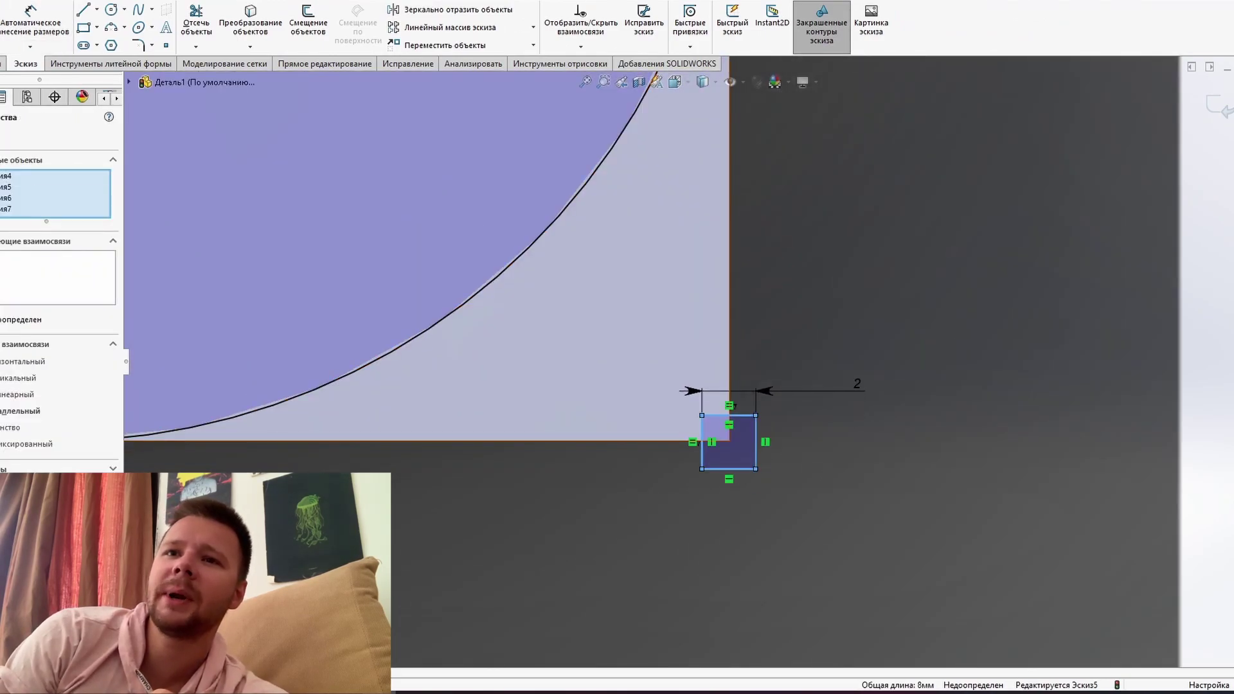
pyautogui.scroll(-3, 811, 439)
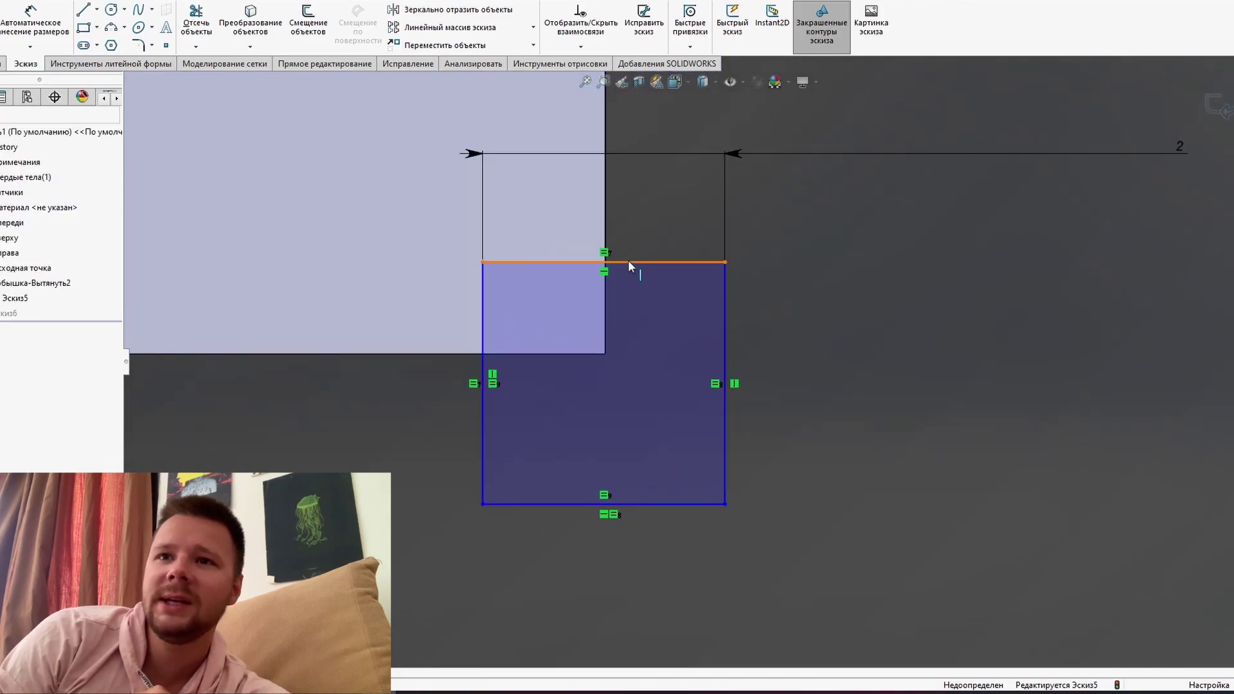
pyautogui.rightClick(627, 261)
pyautogui.press('Escape')
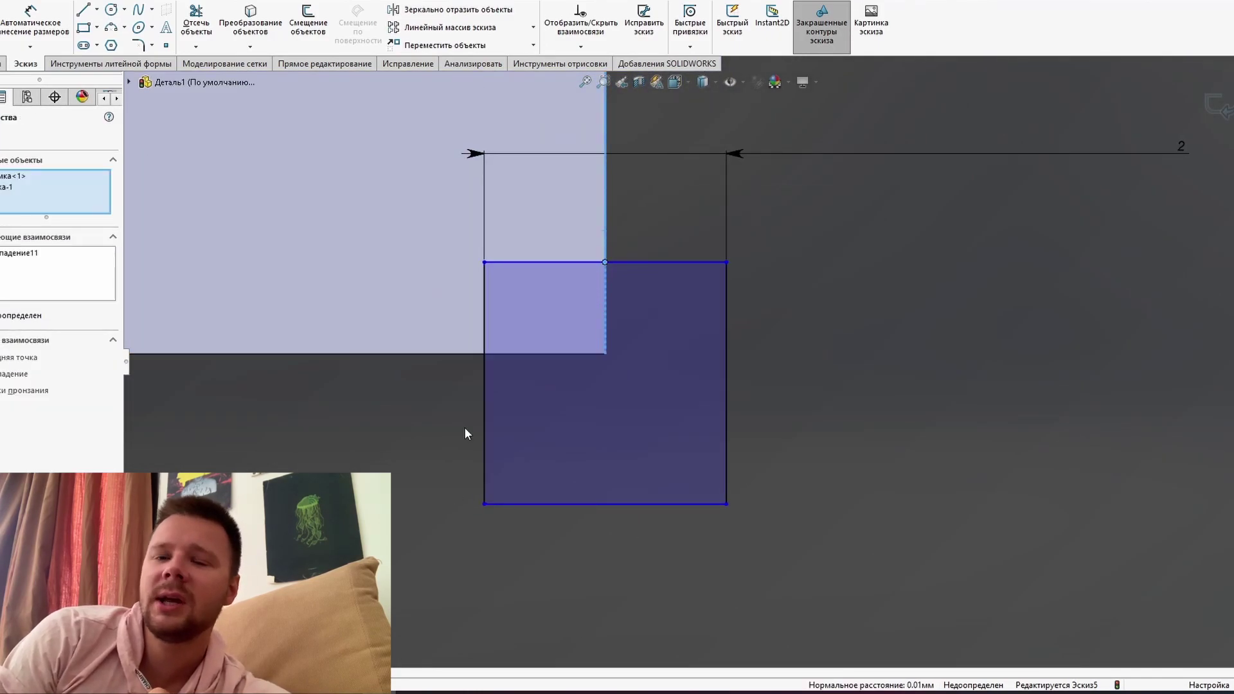
pyautogui.rightClick(484, 380)
pyautogui.press('Escape')
pyautogui.rightClick(484, 380)
pyautogui.press('Escape')
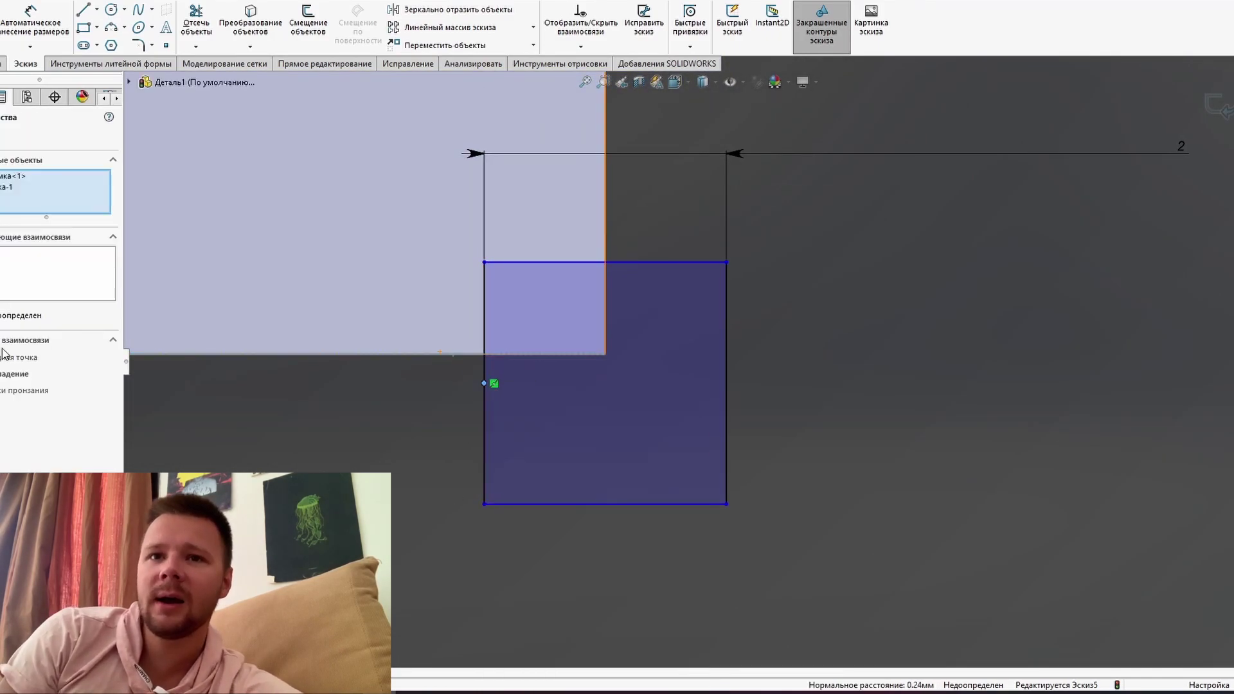
# Step: Orbit the view to face the box front-on
pyautogui.scroll(5, 904, 532)
pyautogui.moveTo(904, 532)
pyautogui.mouseDown(button='middle')
pyautogui.moveTo(736, 329)
pyautogui.moveTo(769, 473)
pyautogui.moveTo(686, 433)
pyautogui.moveTo(674, 490)
pyautogui.moveTo(697, 226)
pyautogui.moveTo(735, 215)
pyautogui.moveTo(671, 255)
pyautogui.mouseUp(button='middle')
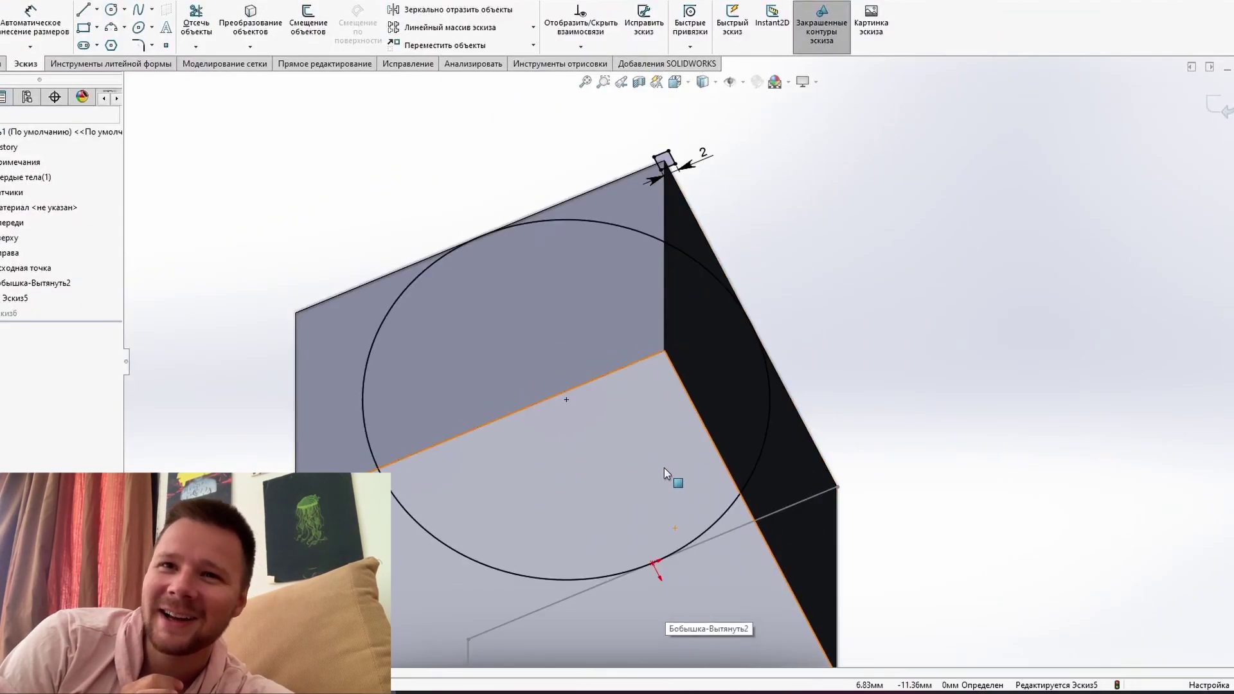
pyautogui.moveTo(668, 472)
pyautogui.mouseDown(button='middle')
pyautogui.moveTo(684, 489)
pyautogui.moveTo(683, 361)
pyautogui.moveTo(739, 358)
pyautogui.moveTo(700, 532)
pyautogui.moveTo(755, 389)
pyautogui.mouseUp(button='middle')
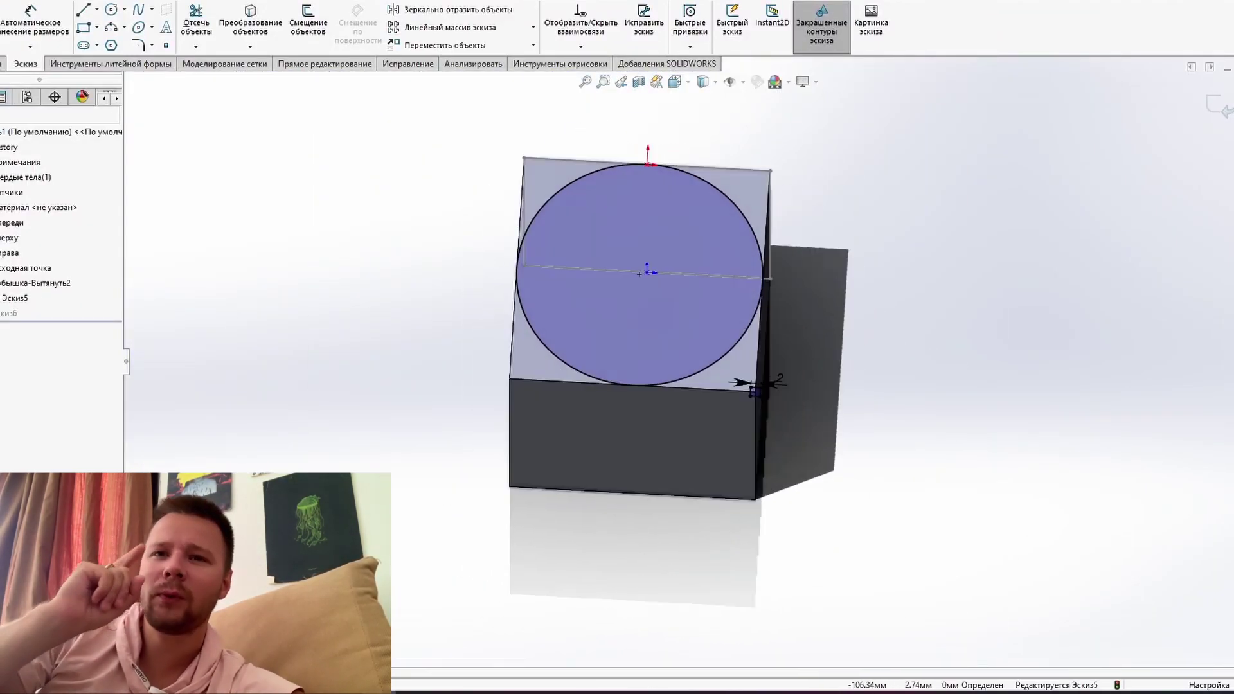
# Step: Extrude only the small corner square Through All (Насквозь) as Бобышка-Вытянуть3
pyautogui.press('e')
pyautogui.scroll(5, 734, 382)
pyautogui.click(708, 351)
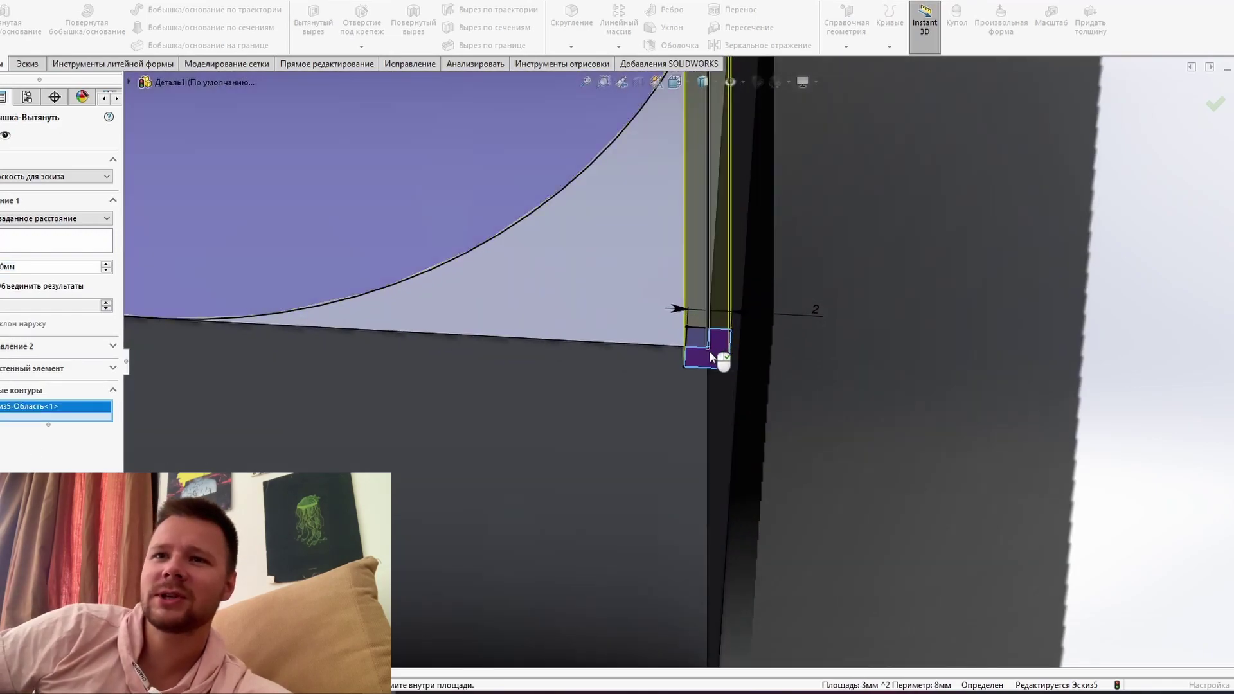
pyautogui.scroll(-5, 709, 351)
pyautogui.moveTo(707, 353); pyautogui.dragTo(643, 257, button='middle')
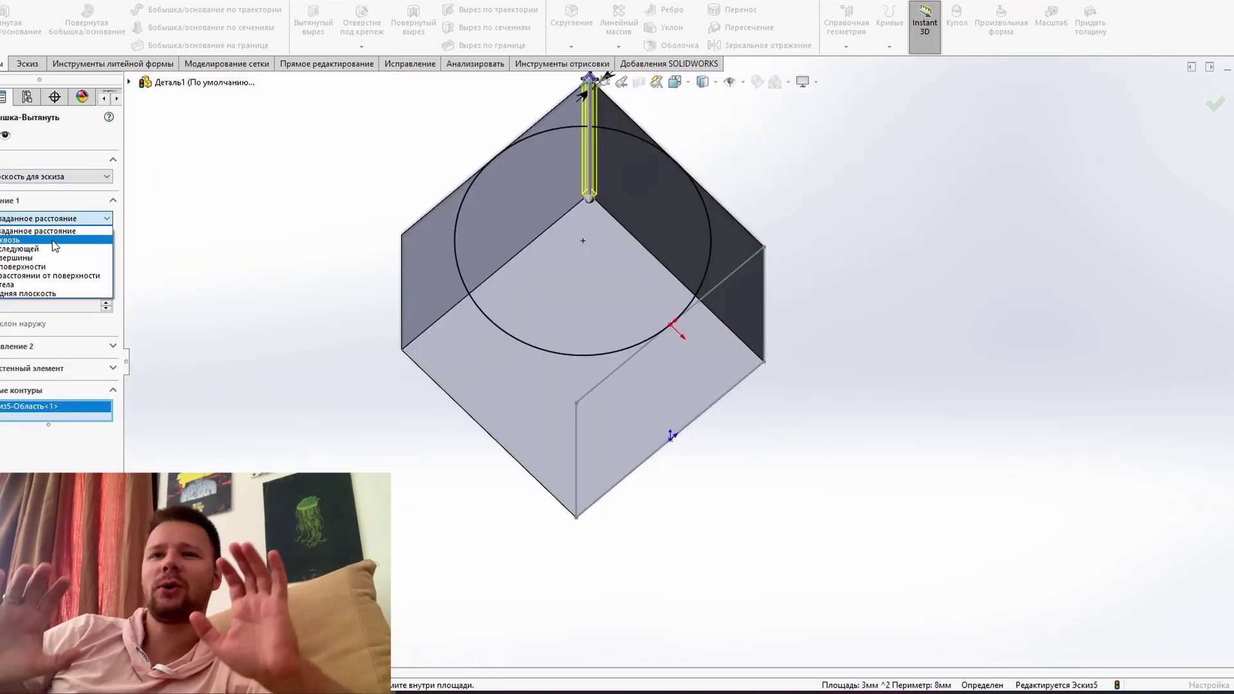
pyautogui.click(53, 241)
pyautogui.click(1215, 104)
pyautogui.moveTo(835, 450); pyautogui.dragTo(812, 541, button='middle')
pyautogui.scroll(3, 673, 506)
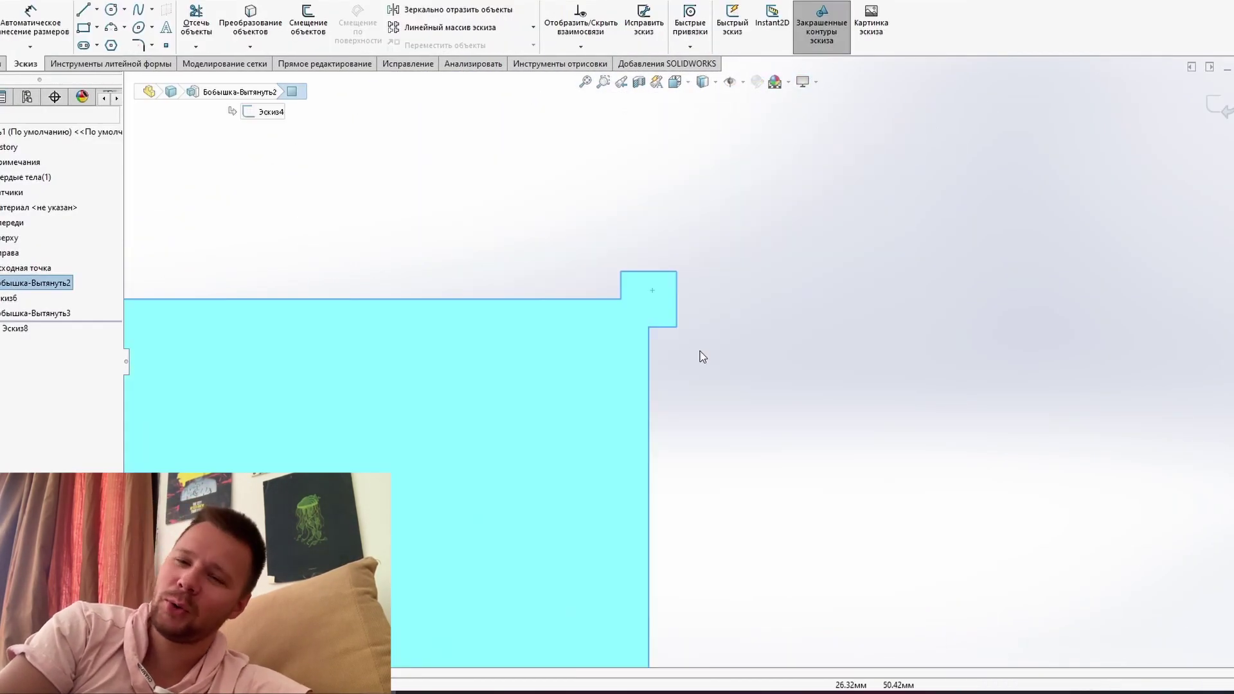
# Step: Draw an equal-sided square over the stepped corner, dimensioned 2.5 mm
pyautogui.scroll(-4, 678, 248)
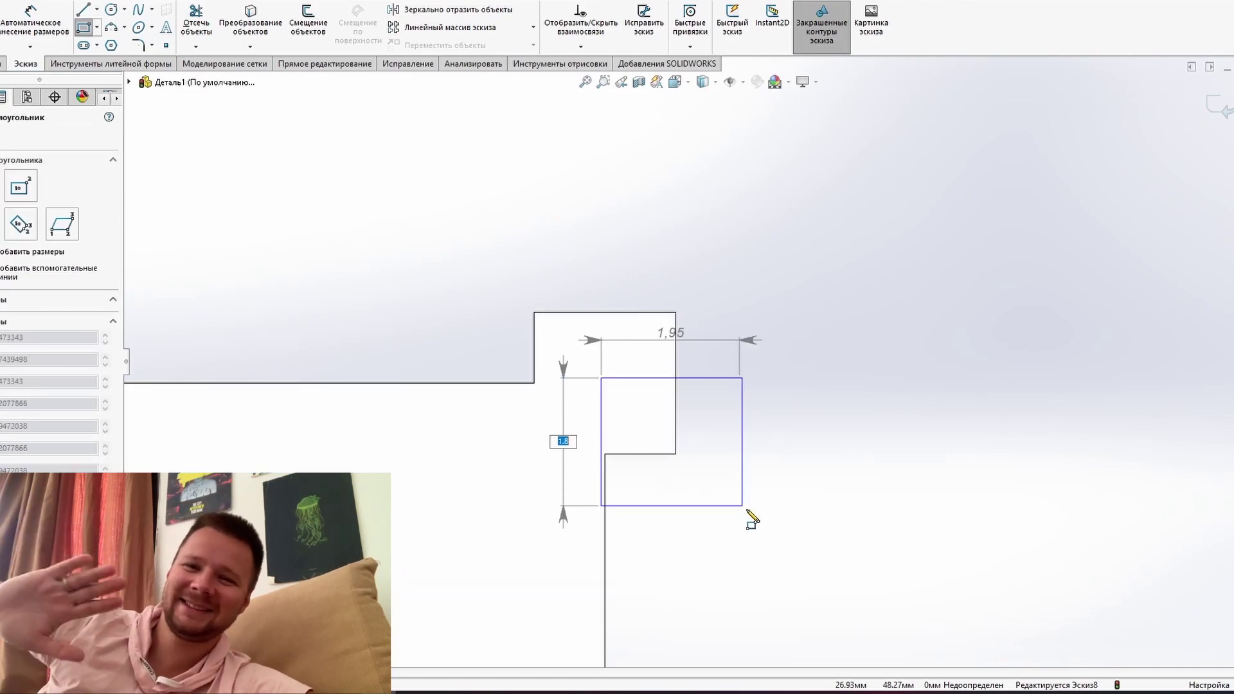
pyautogui.moveTo(601, 379); pyautogui.dragTo(750, 509)
pyautogui.press('Escape')
pyautogui.keyDown('ctrl'); pyautogui.click(602, 477); pyautogui.keyUp('ctrl')
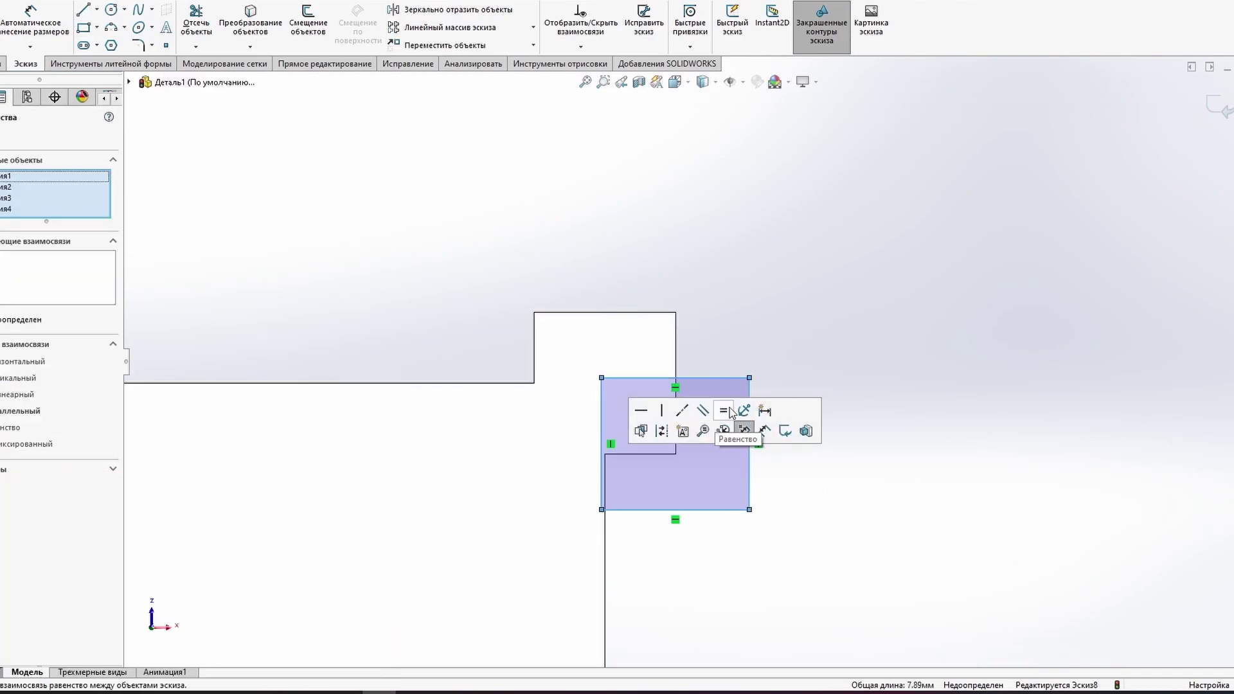
pyautogui.click(736, 450)
pyautogui.click(863, 450)
pyautogui.press('Return')
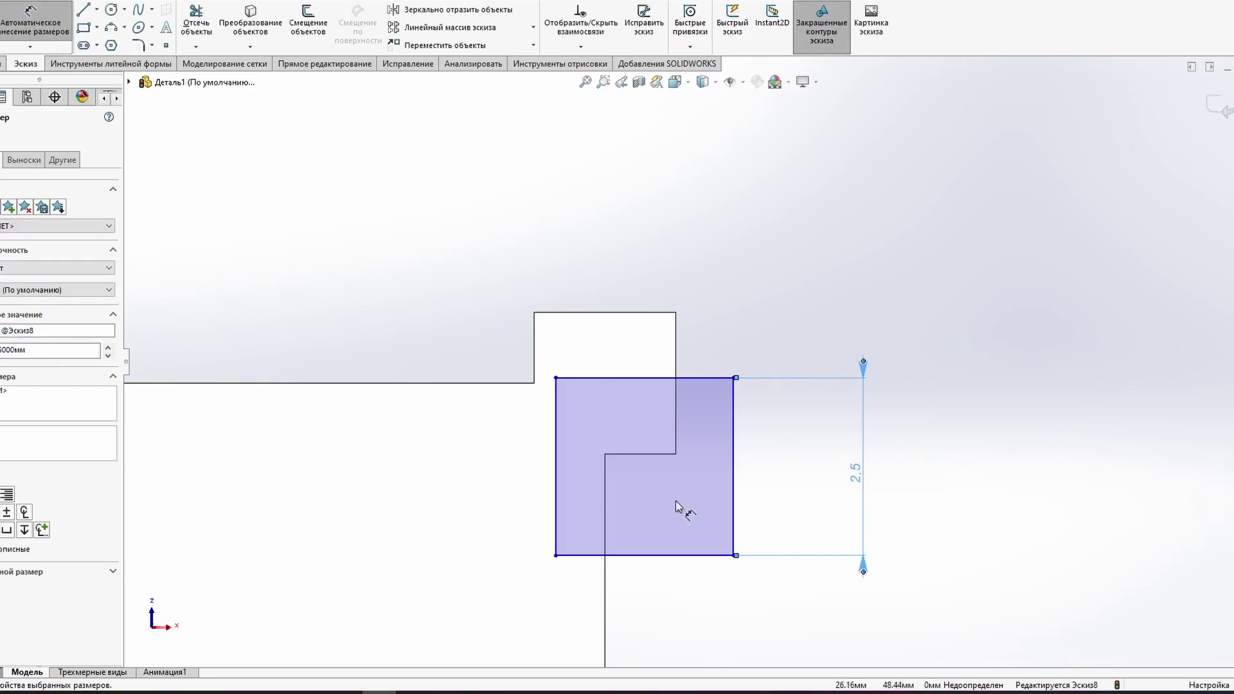
pyautogui.moveTo(676, 500); pyautogui.dragTo(637, 406)
# Step: Relate the square's left side and corner point to the vertical post line
pyautogui.moveTo(517, 367); pyautogui.dragTo(707, 446)
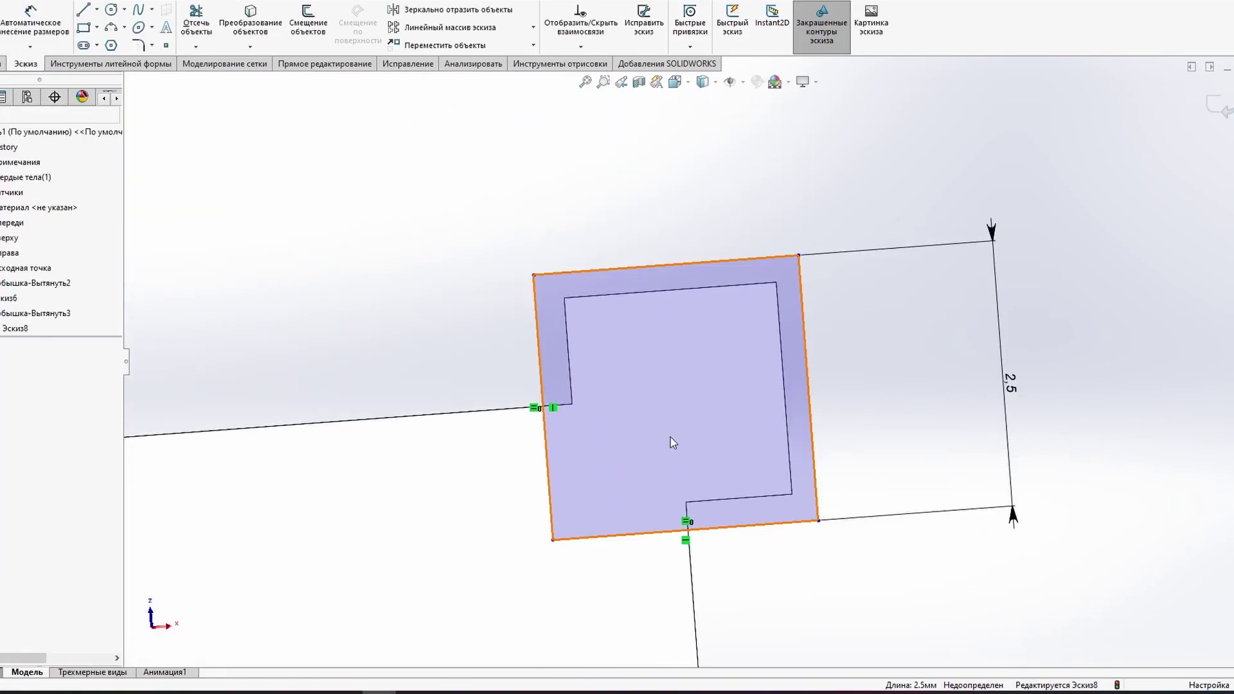
pyautogui.click(542, 372)
pyautogui.rightClick(540, 385)
pyautogui.keyDown('ctrl'); pyautogui.click(543, 407); pyautogui.keyUp('ctrl')
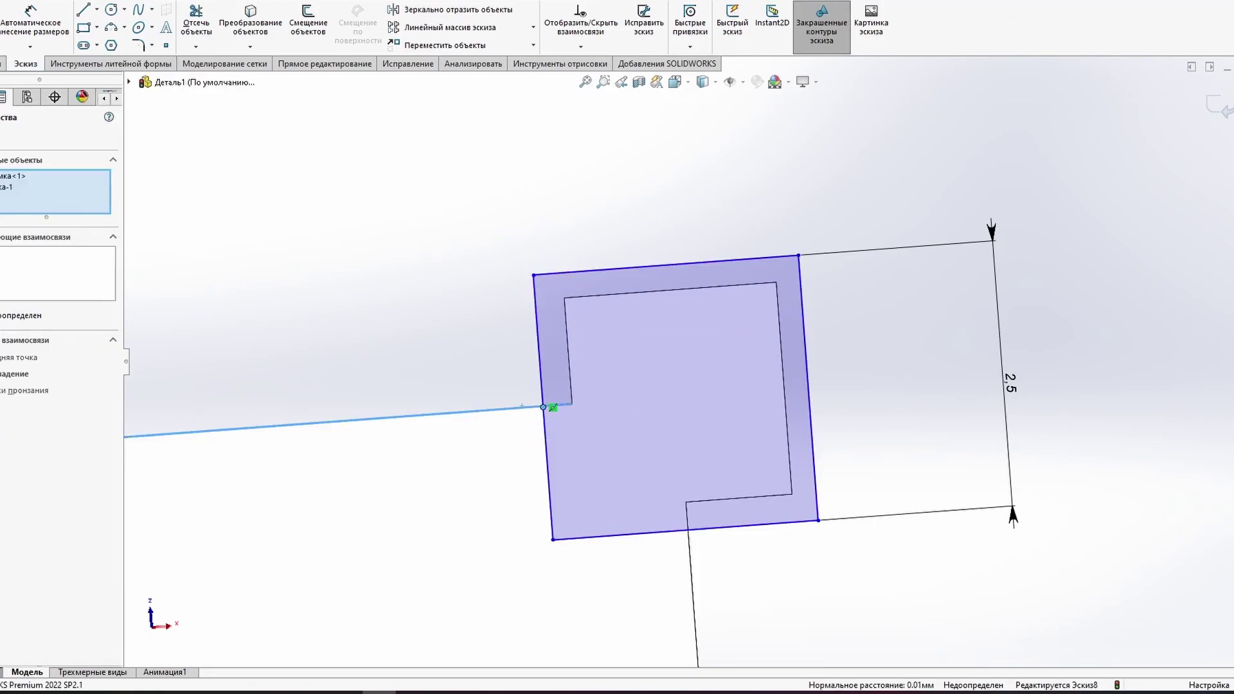
pyautogui.rightClick(782, 546)
pyautogui.click(686, 528)
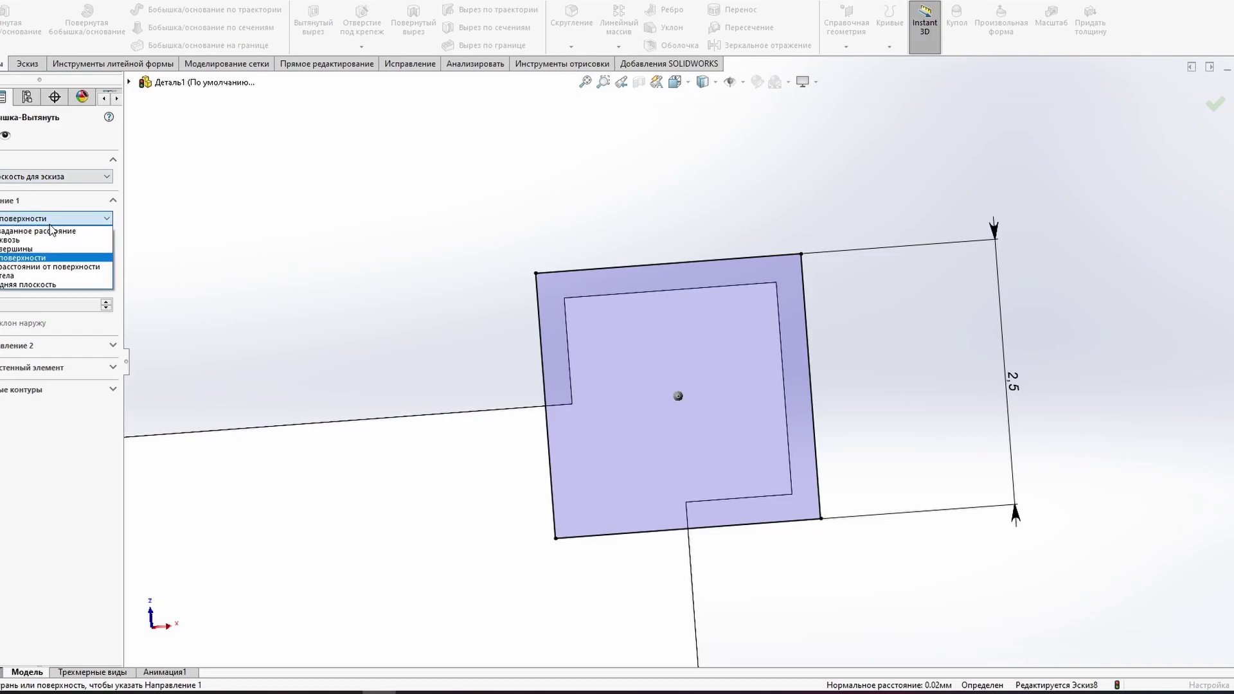
# Step: Extrude the 2.5 square into post Бобышка-Вытянуть4 and begin a linear pattern of it
pyautogui.moveTo(942, 501); pyautogui.dragTo(598, 408, button='middle')
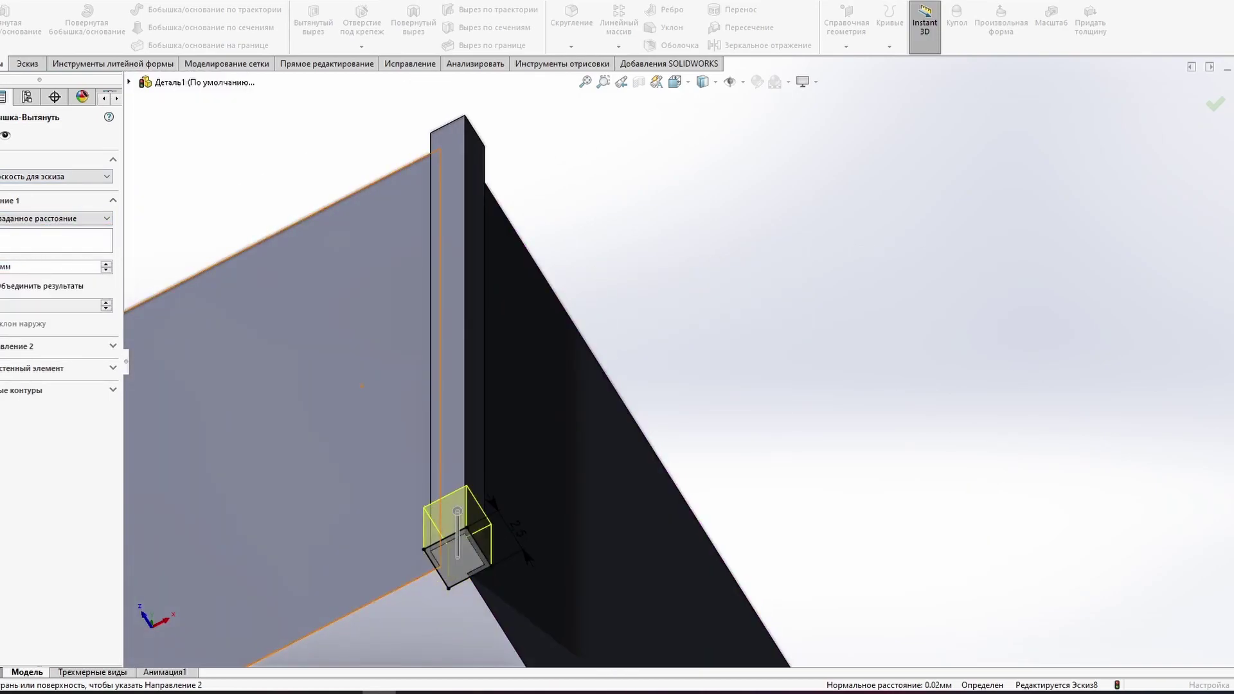
pyautogui.press('Return')
pyautogui.moveTo(875, 529); pyautogui.dragTo(720, 510, button='middle')
pyautogui.scroll(5, 597, 264)
pyautogui.scroll(-5, 597, 264)
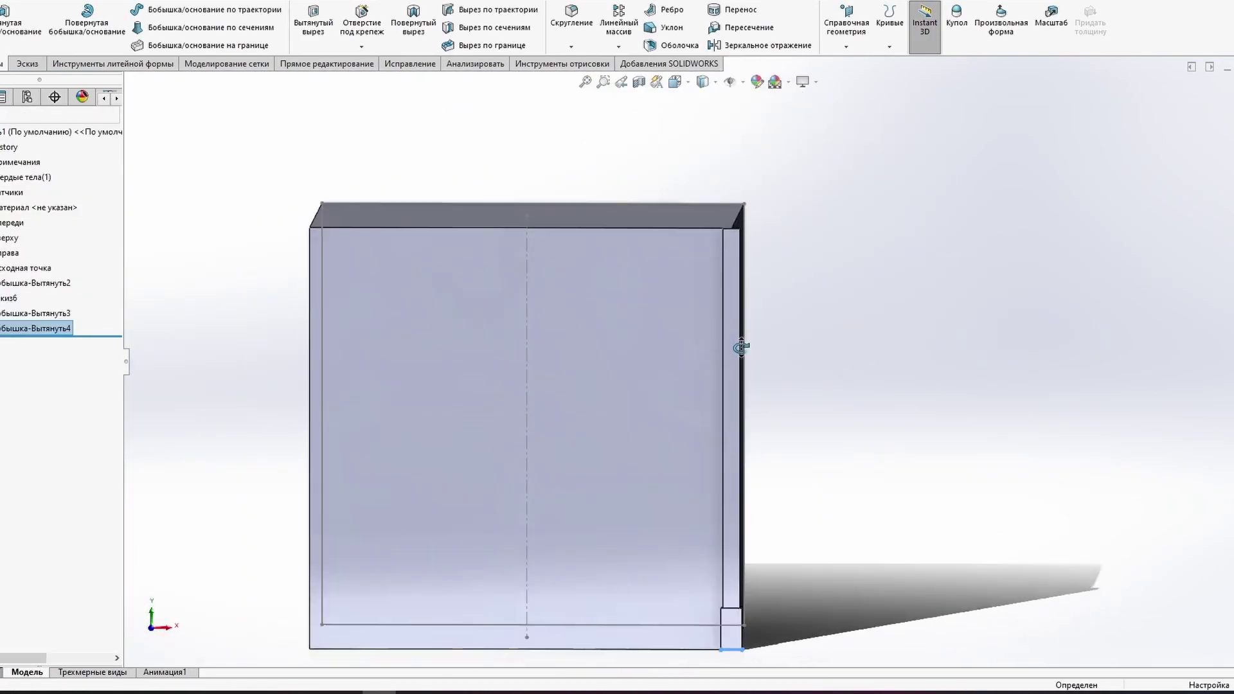
pyautogui.moveTo(720, 360); pyautogui.dragTo(702, 384, button='middle')
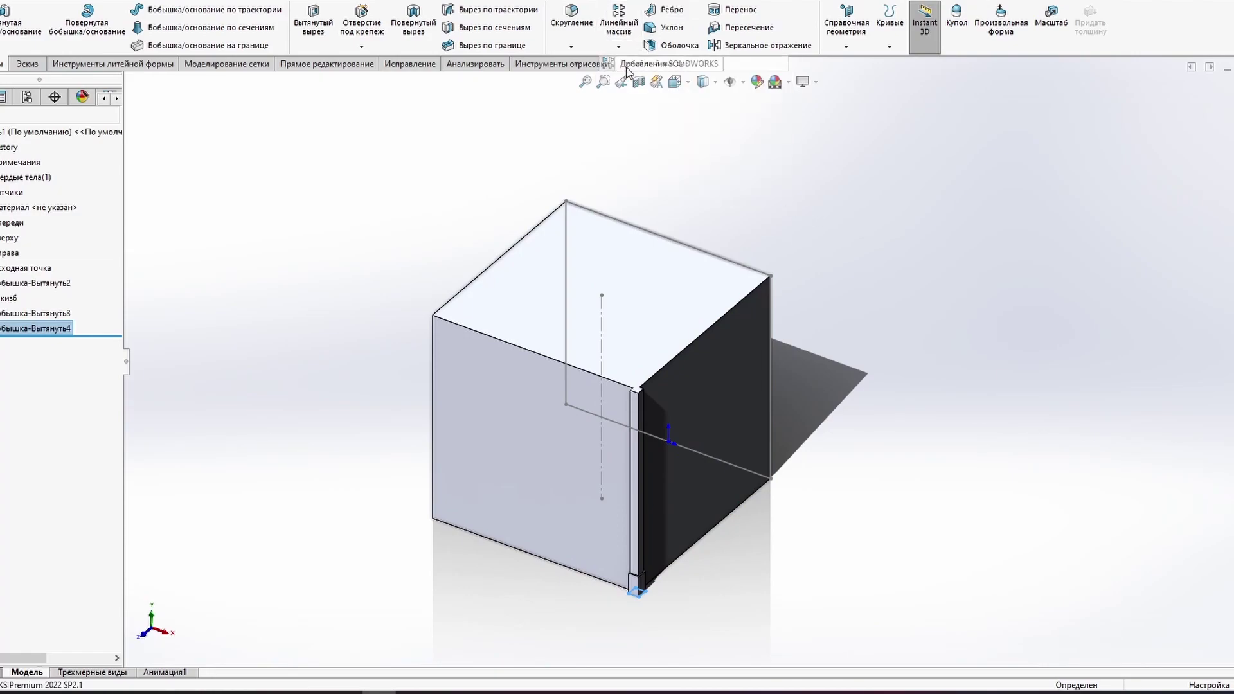
pyautogui.click(618, 26)
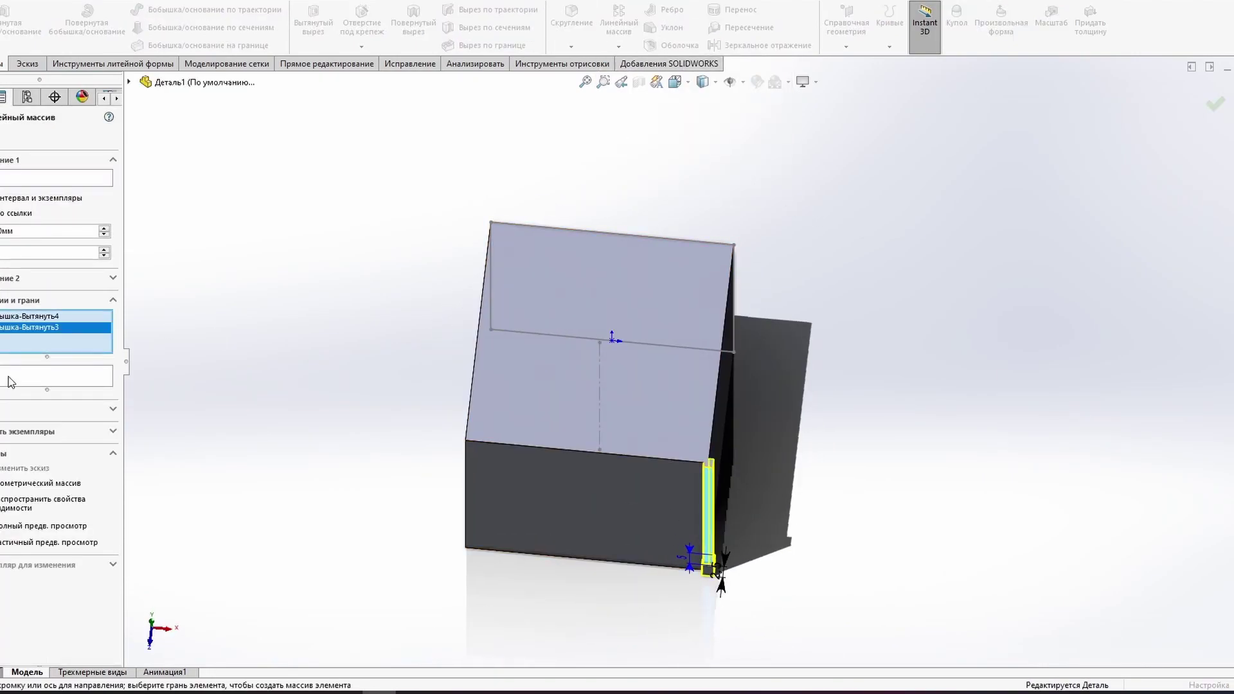
# Step: Try linear pattern settings with the top face as direction, then cancel it
pyautogui.press('Up')
pyautogui.press('Up')
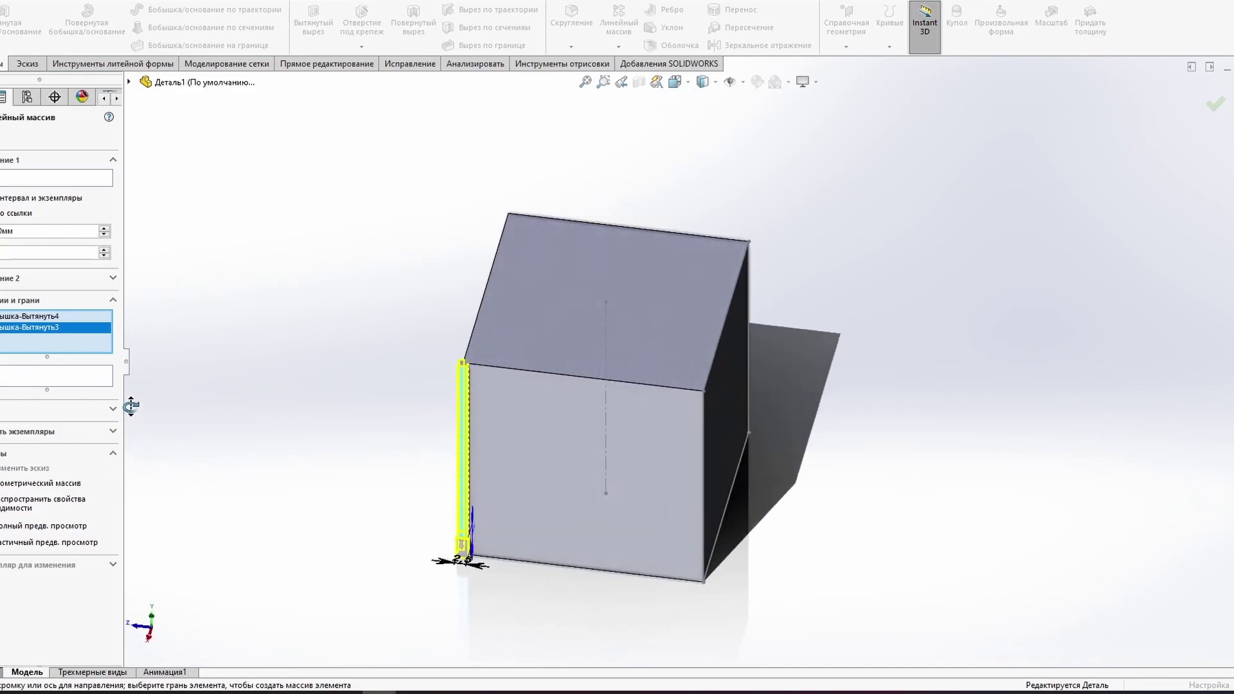
pyautogui.press('Down')
pyautogui.press('Down')
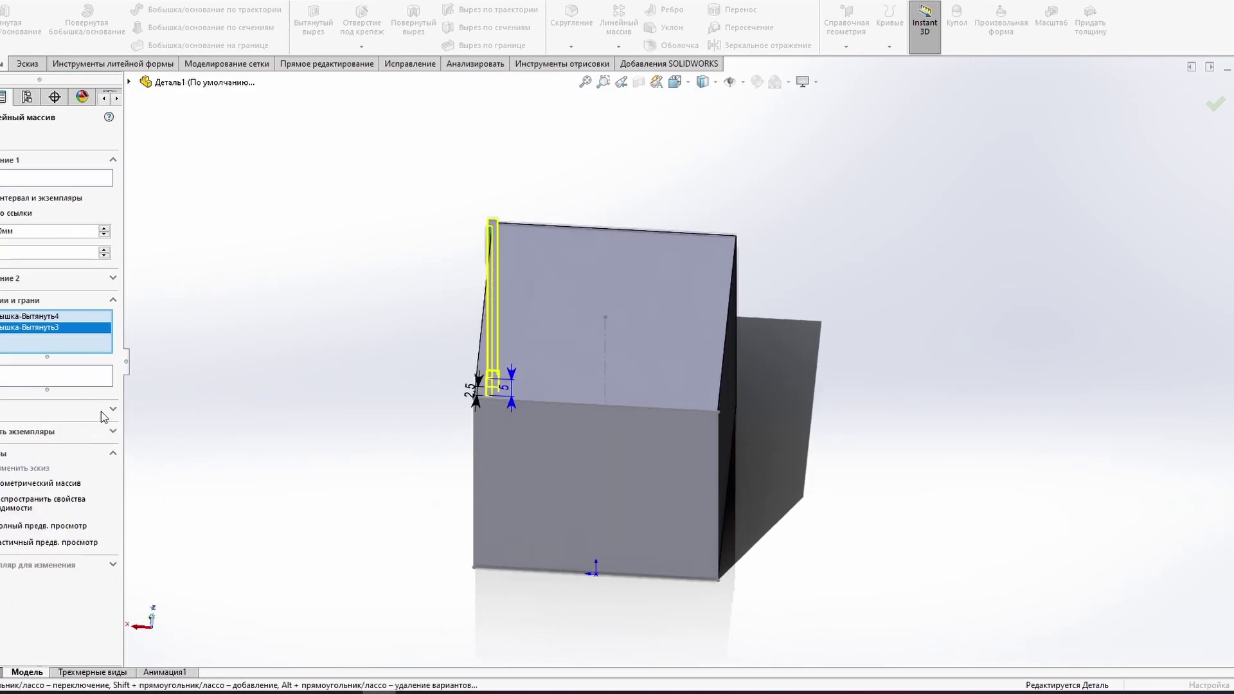
pyautogui.click(544, 461)
pyautogui.click(544, 474)
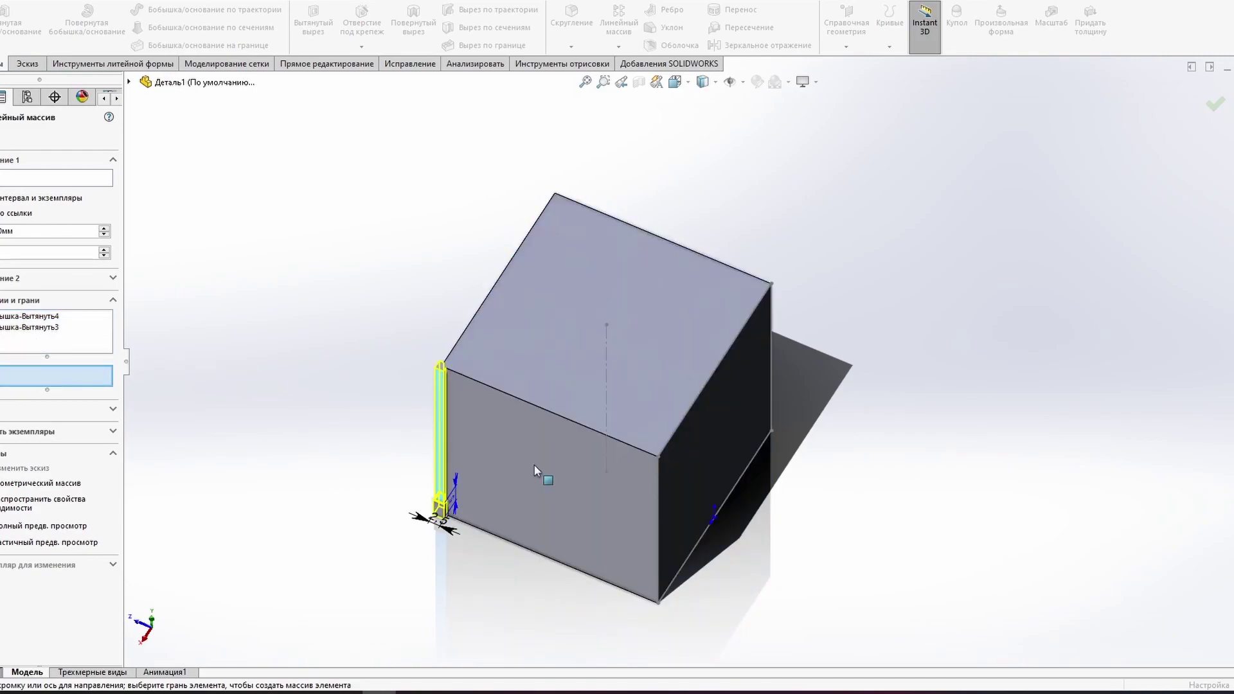
pyautogui.moveTo(642, 457)
pyautogui.mouseDown(button='middle')
pyautogui.moveTo(464, 428)
pyautogui.moveTo(219, 338)
pyautogui.mouseUp(button='middle')
pyautogui.click(495, 407)
pyautogui.moveTo(649, 320); pyautogui.dragTo(662, 193, button='middle')
pyautogui.press('Escape')
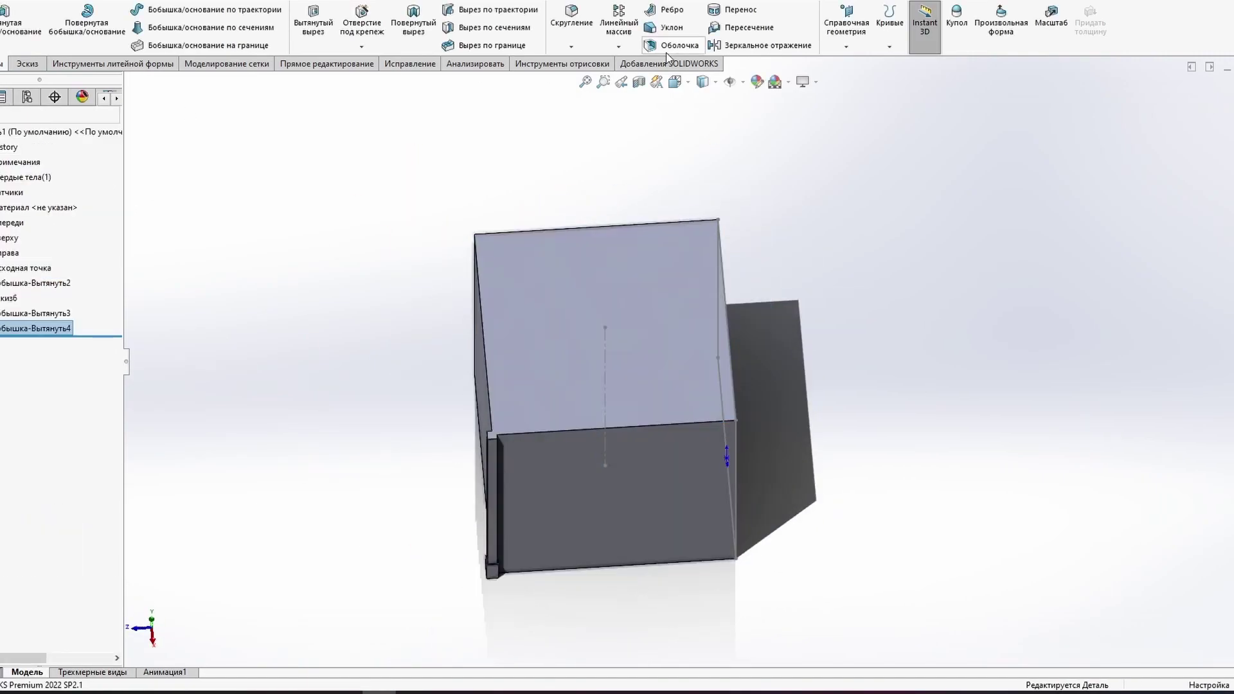
# Step: Start a circular pattern about the box's central axis with the corner post as feature
pyautogui.click(643, 63)
pyautogui.press('Escape')
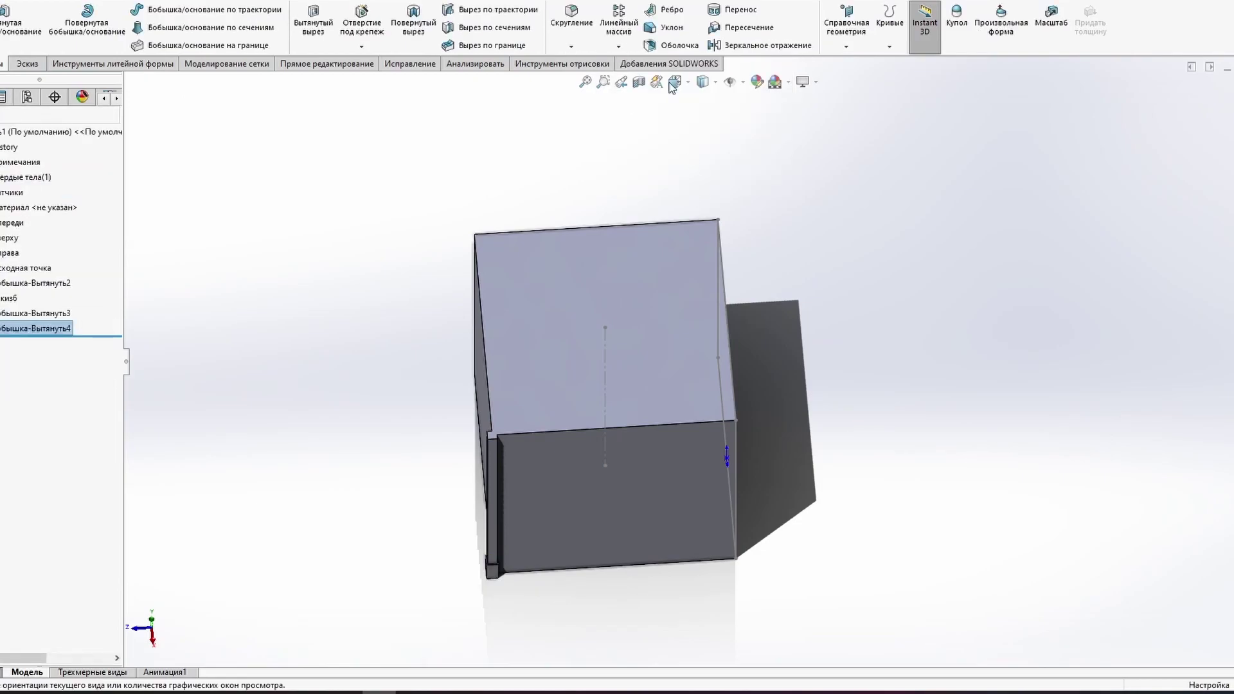
pyautogui.click(627, 82)
pyautogui.moveTo(623, 270); pyautogui.dragTo(625, 324, button='middle')
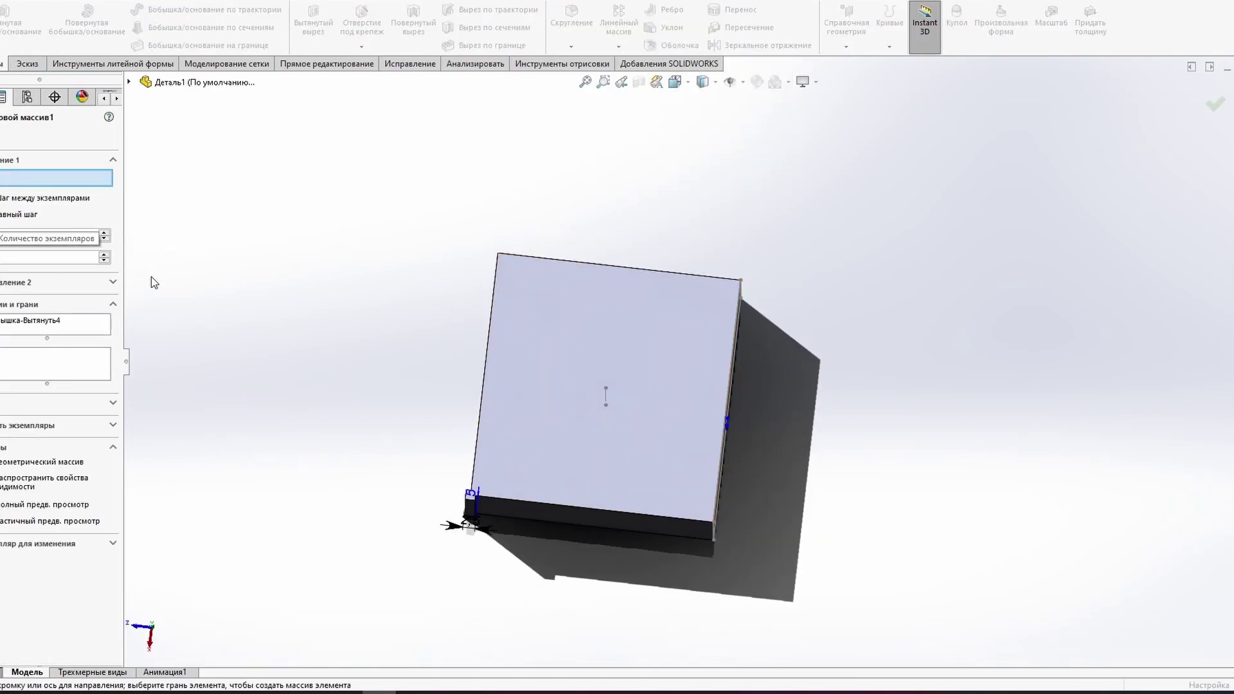
pyautogui.click(607, 389)
pyautogui.moveTo(607, 390)
pyautogui.mouseDown(button='middle')
pyautogui.moveTo(585, 450)
pyautogui.moveTo(617, 386)
pyautogui.mouseUp(button='middle')
pyautogui.click(578, 439)
# Step: Confirm the four-post circular pattern and finish the brace line in the triangle part
pyautogui.press('Return')
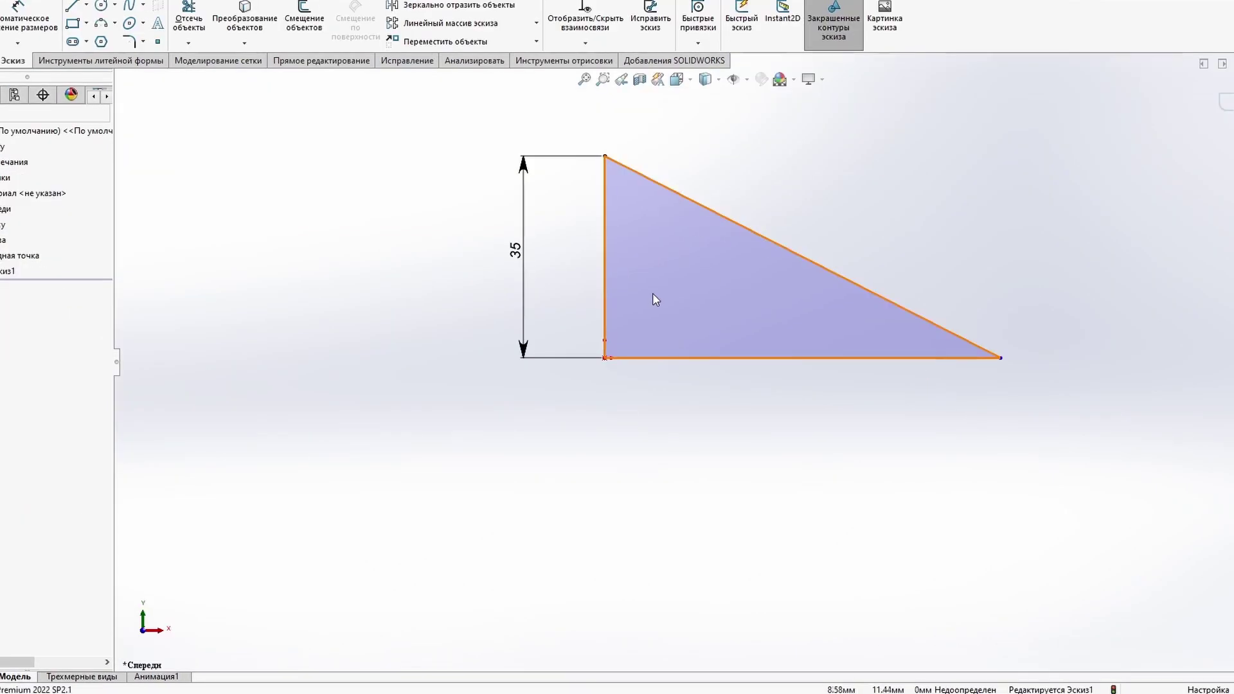
pyautogui.hotkey('alt', 'Tab')
pyautogui.hotkey('alt', 'Tab')
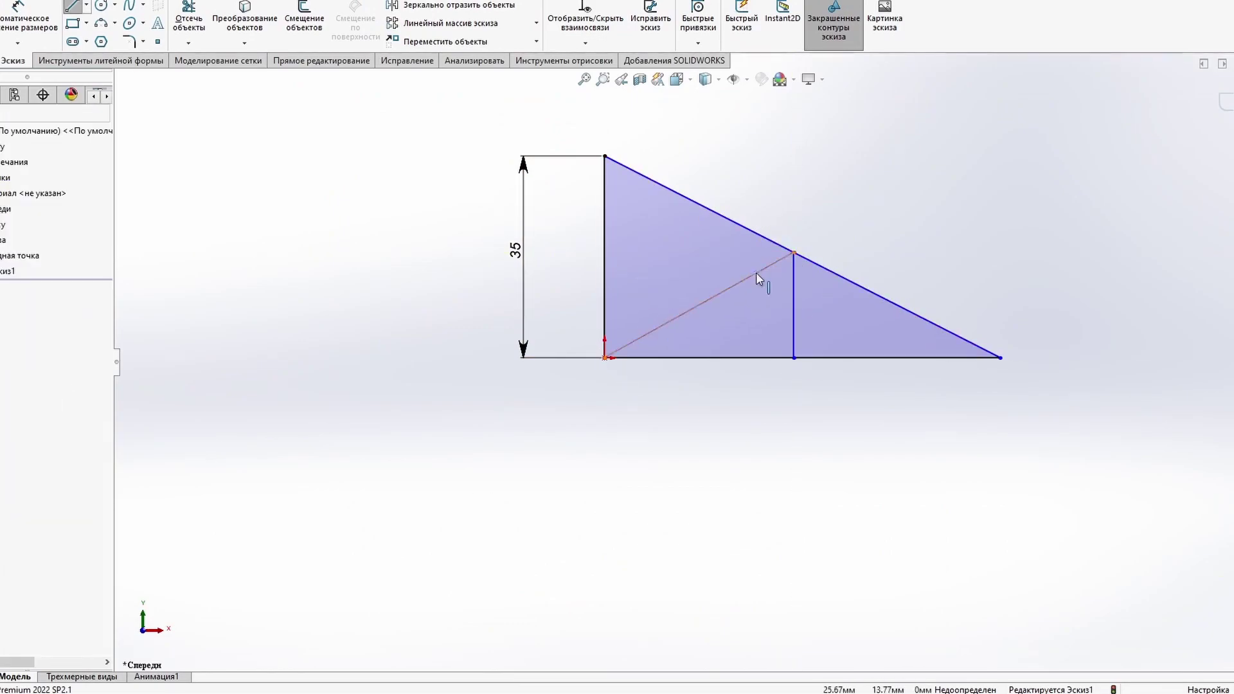
pyautogui.click(759, 279)
pyautogui.scroll(-3, 740, 309)
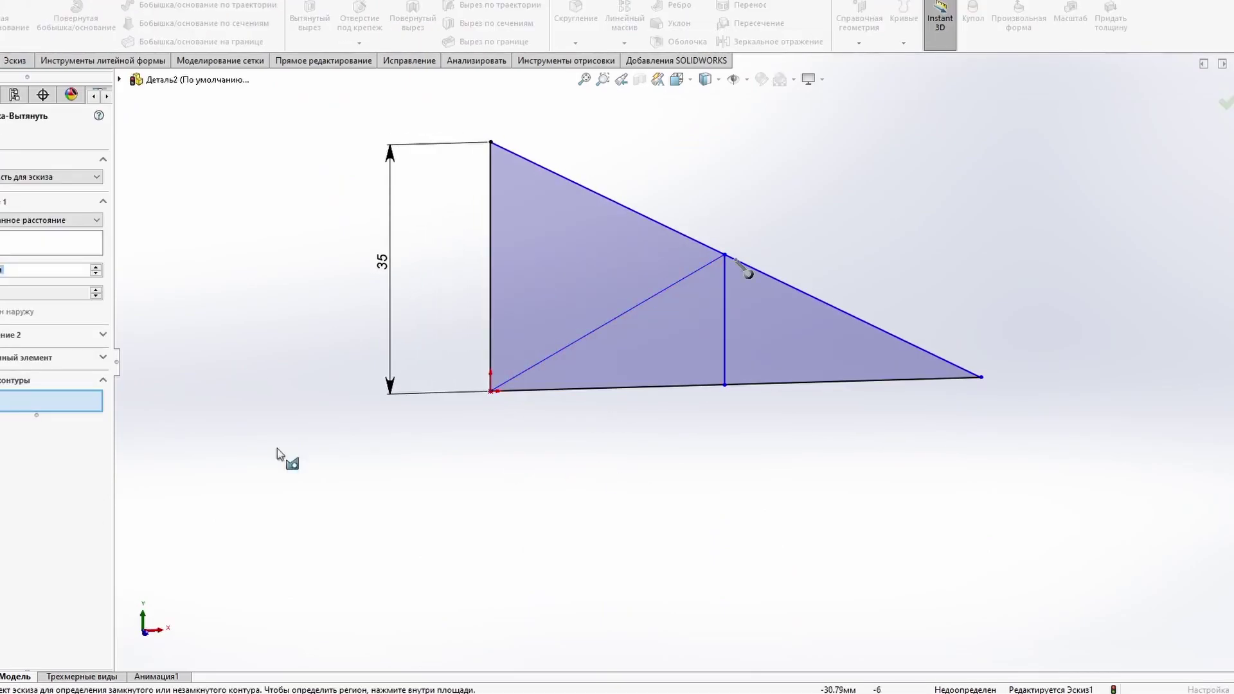
# Step: Extrude all three triangle regions as Бобышка-Вытянуть1 and sketch on the triangle face
pyautogui.click(496, 397)
pyautogui.moveTo(496, 397); pyautogui.dragTo(326, 373, button='middle')
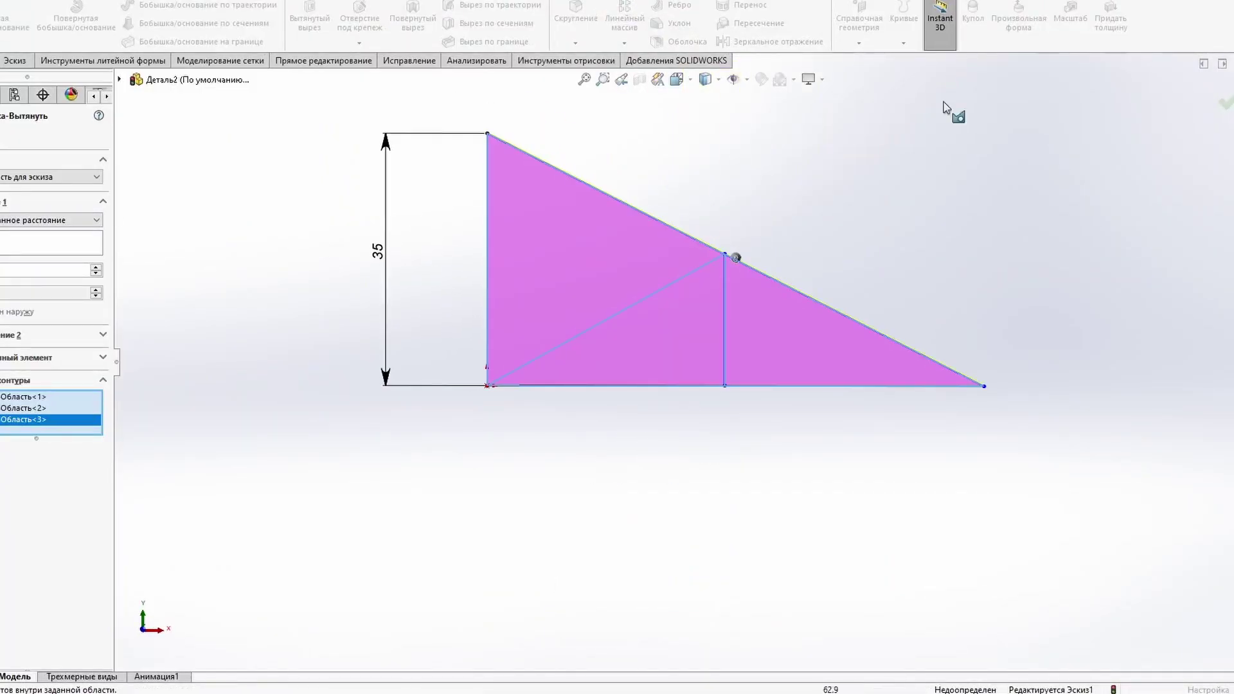
pyautogui.press('Return')
pyautogui.click(628, 283)
pyautogui.click(639, 242)
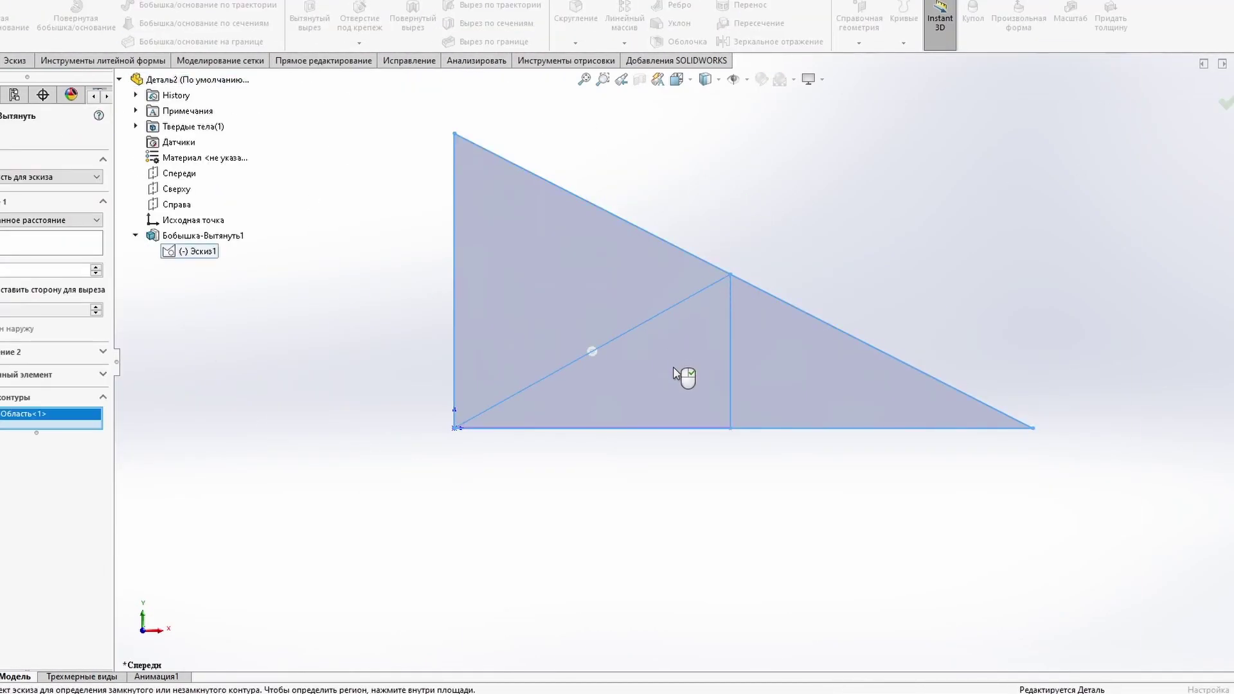
# Step: Orbit the triangle to a side view and scroll the Add-Ins list
pyautogui.moveTo(606, 353); pyautogui.dragTo(335, 459, button='middle')
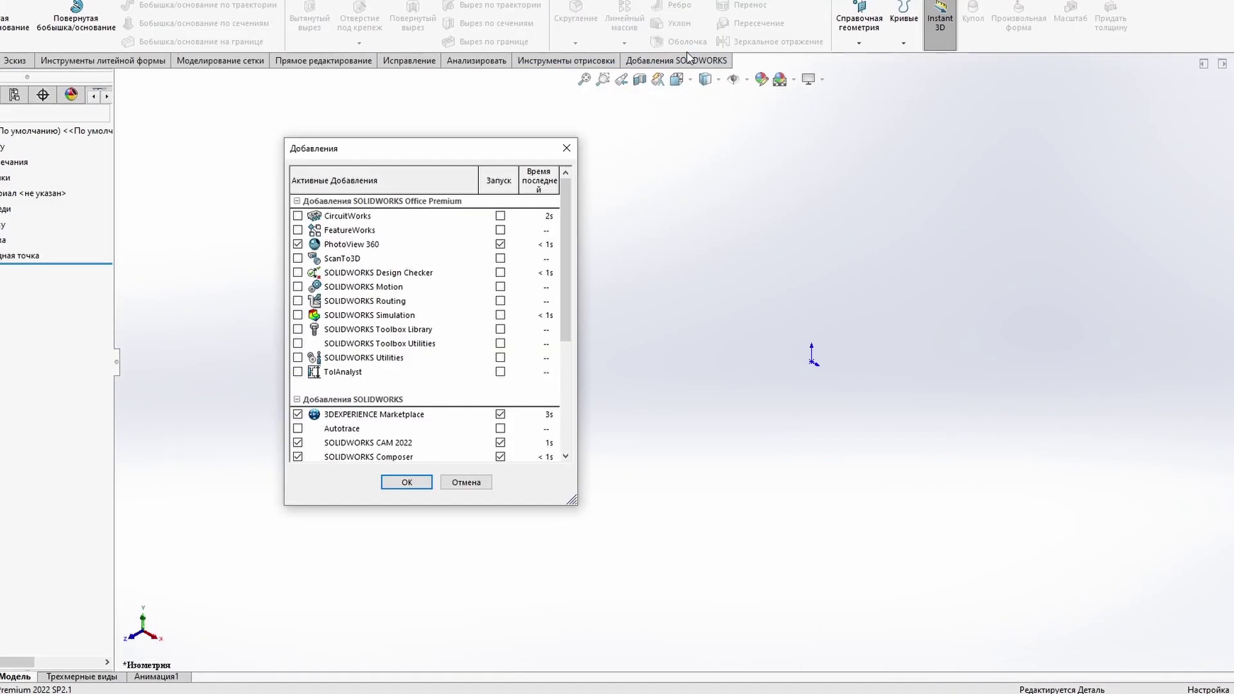
pyautogui.scroll(-1, 310, 376)
pyautogui.write('35')
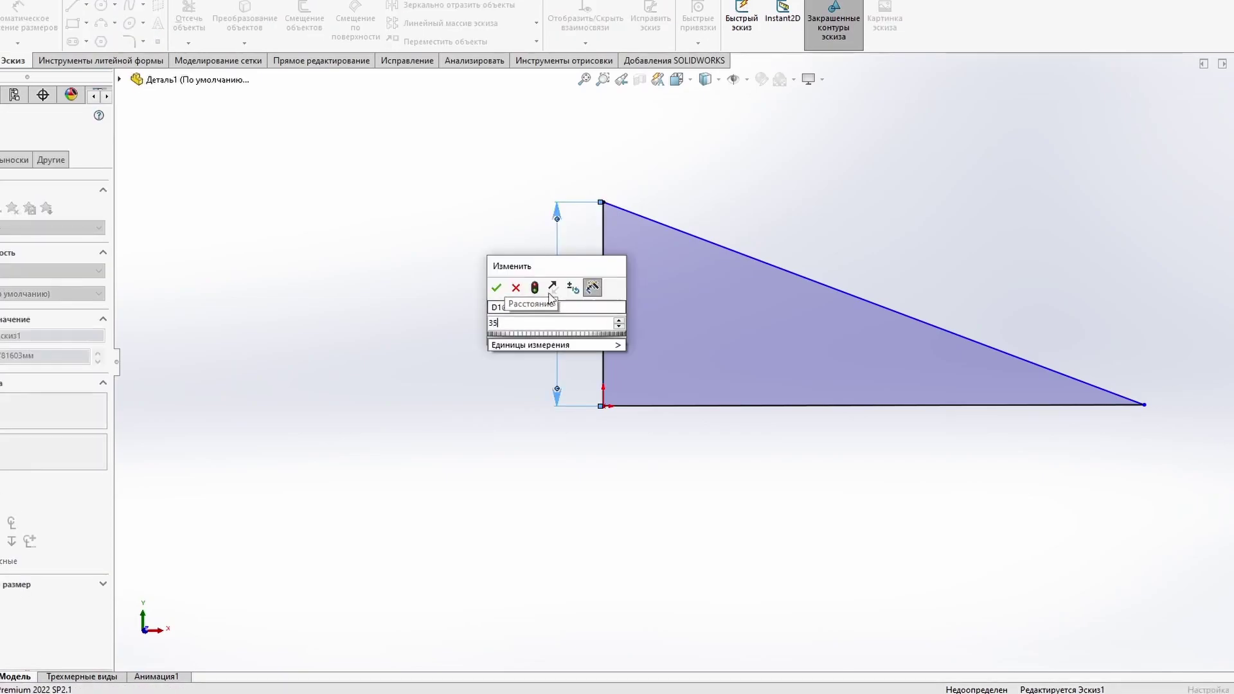
# Step: Set the triangle sketch's height dimension to 35 mm
pyautogui.press('Return')
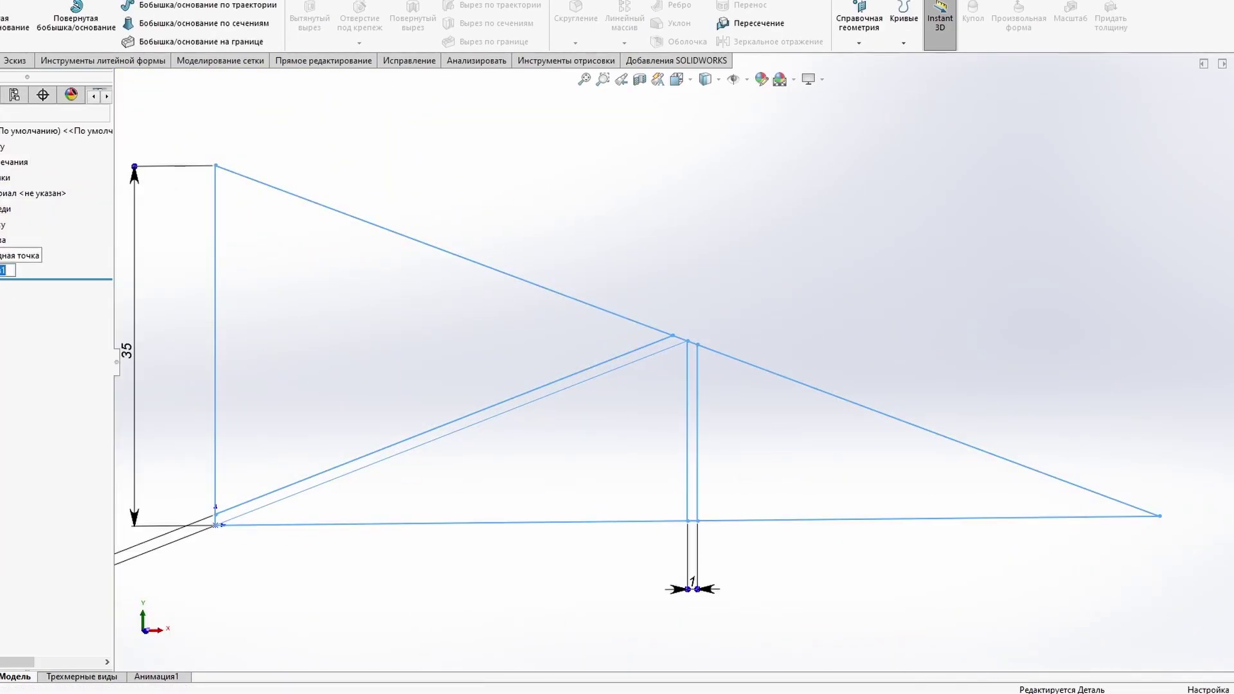
# Step: Extrude the selected triangle regions into a thin solid plate, Бобышка-Вытянуть1
pyautogui.click(693, 489)
pyautogui.click(709, 343)
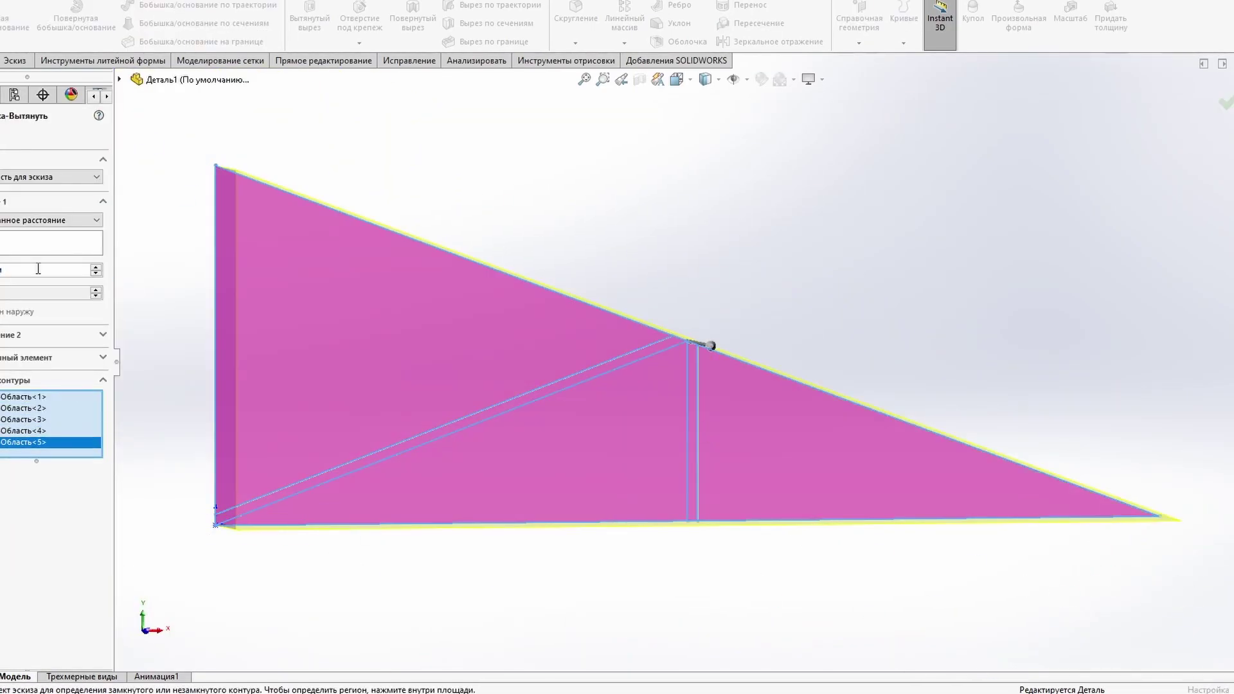
pyautogui.press('Return')
pyautogui.moveTo(641, 343); pyautogui.dragTo(530, 297, button='middle')
pyautogui.hotkey('ctrl', '1')
# Step: Edit Sketch1 and start an Extruded Cut through a truss opening, checking its thin-wall preview
pyautogui.rightClick(30, 286)
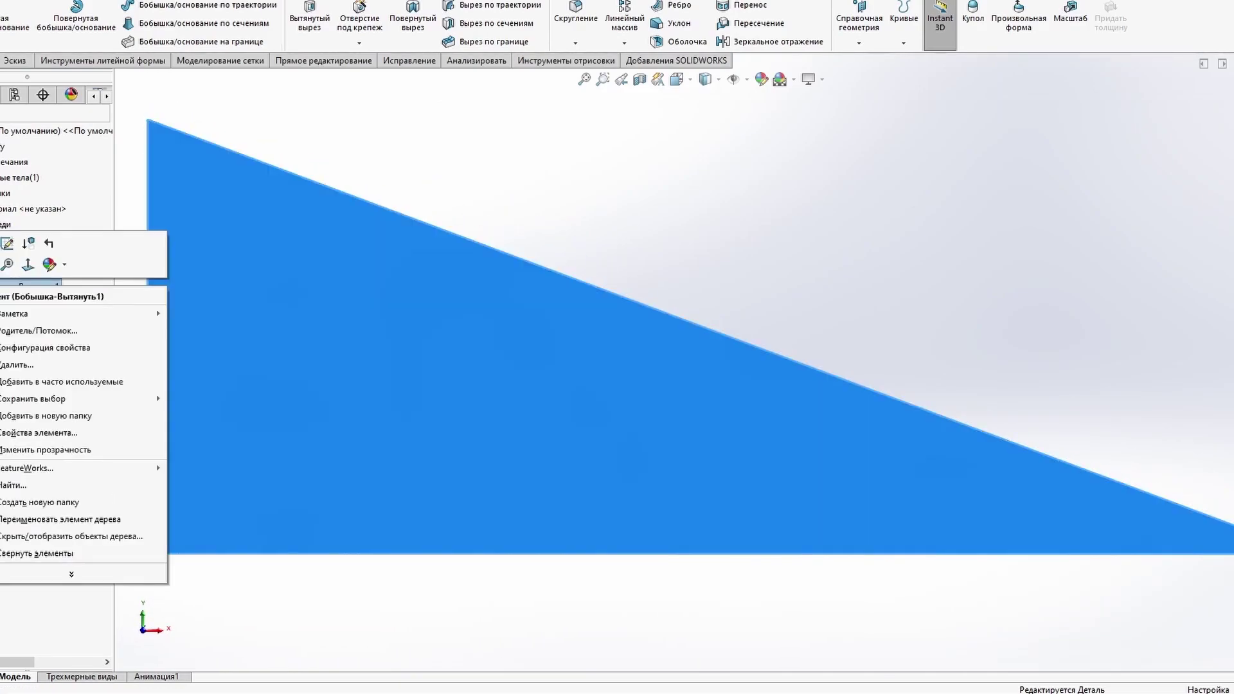
pyautogui.click(27, 240)
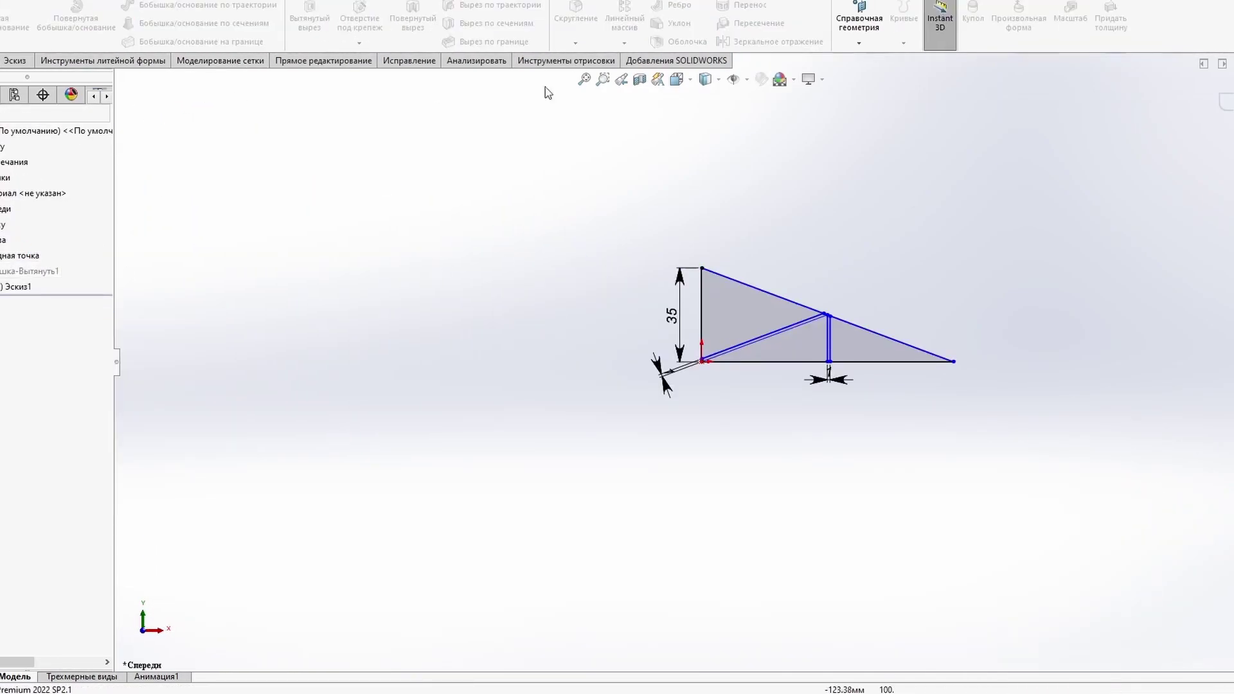
pyautogui.rightClick(30, 312)
pyautogui.click(28, 268)
pyautogui.click(636, 515)
pyautogui.moveTo(636, 515); pyautogui.dragTo(781, 512, button='middle')
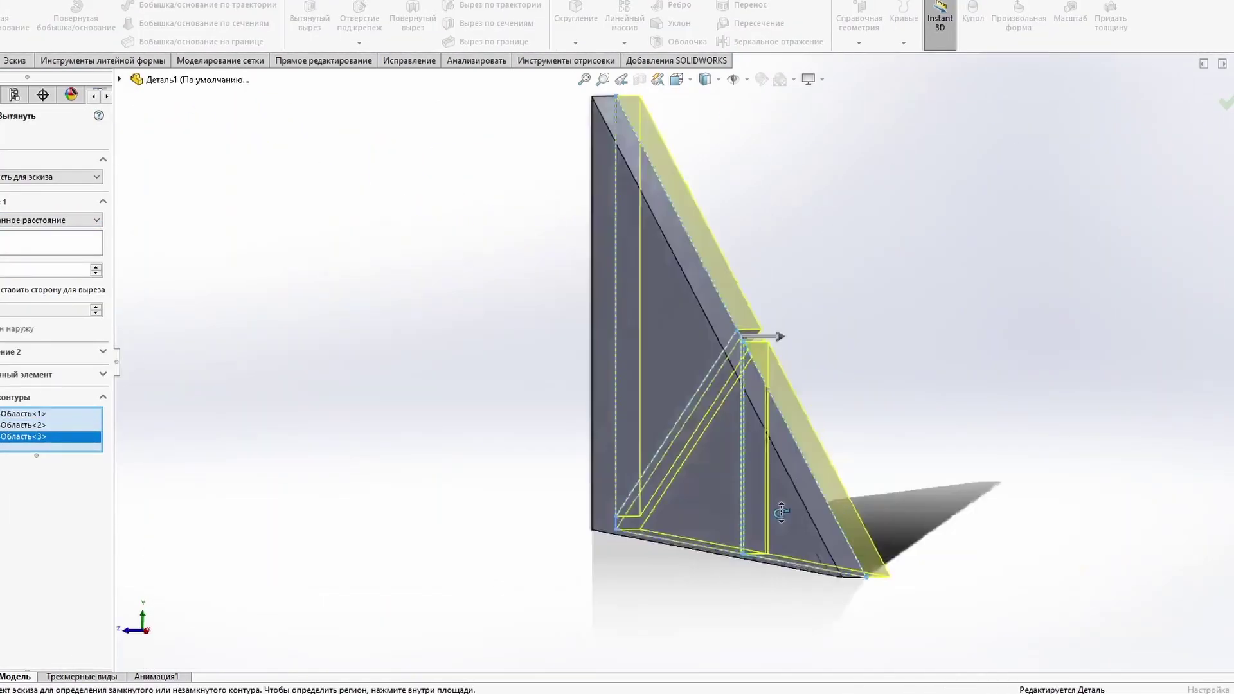
pyautogui.click(29, 374)
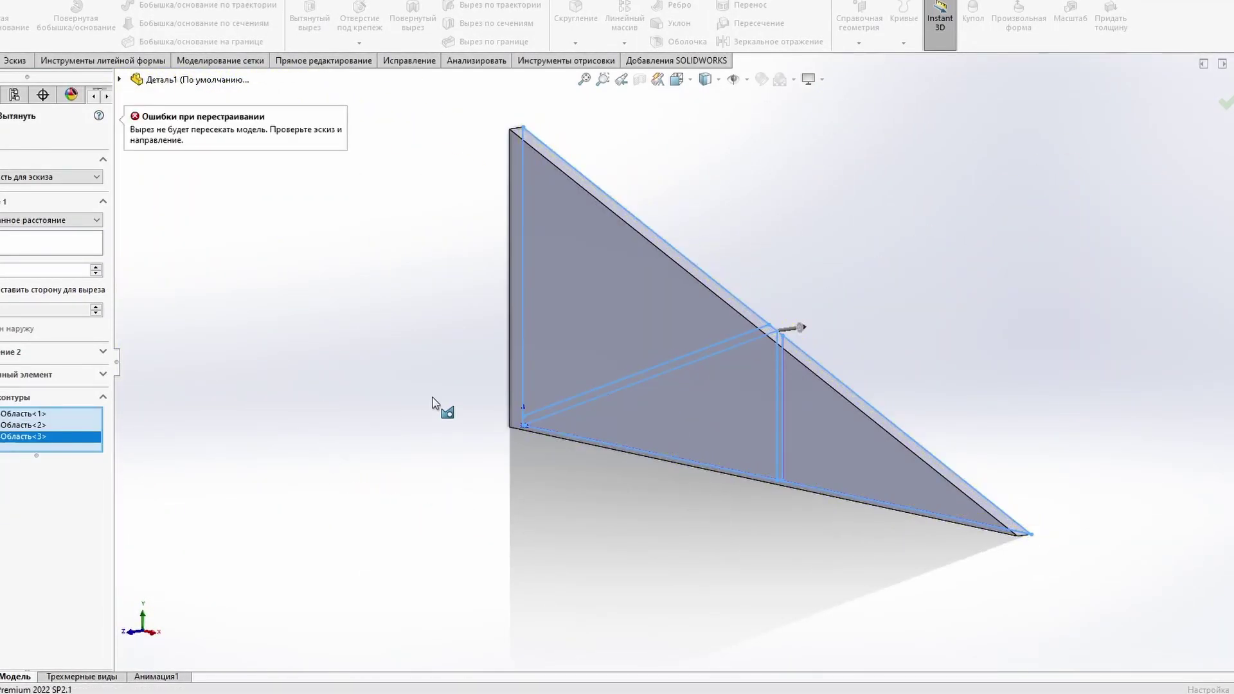
pyautogui.moveTo(432, 403); pyautogui.dragTo(51, 332, button='middle')
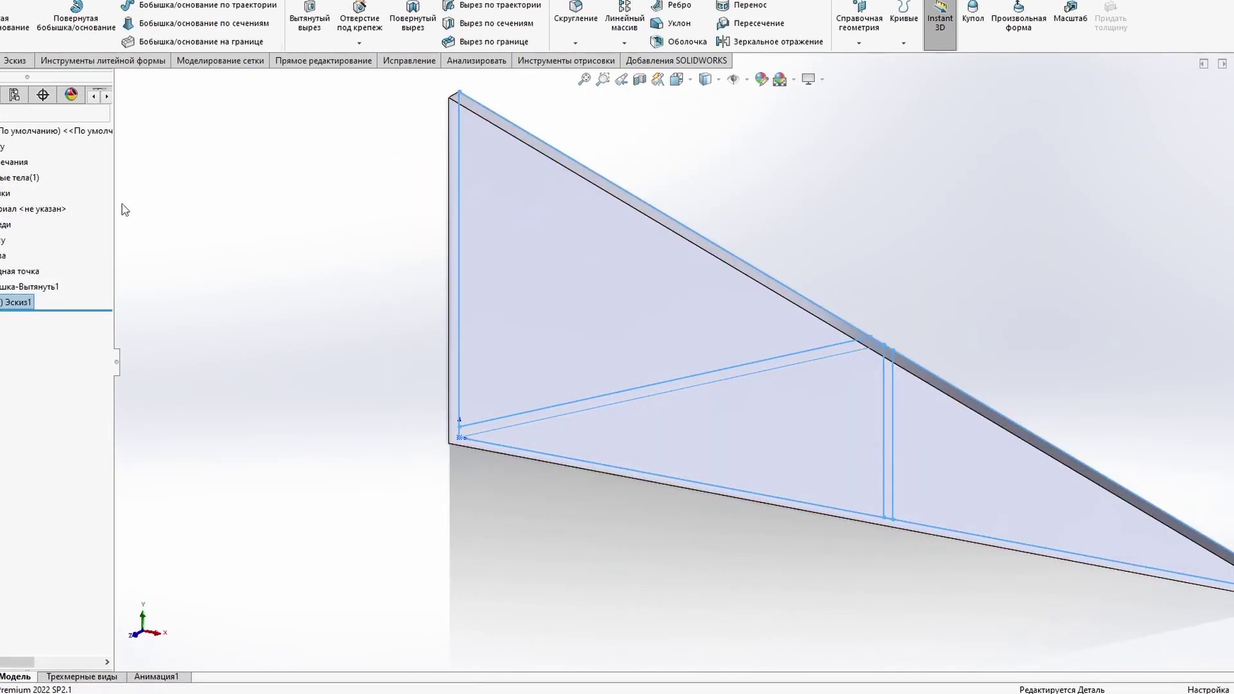
pyautogui.moveTo(551, 311); pyautogui.dragTo(179, 154, button='middle')
# Step: Cancel the cut and offset the triangle's outline inward to form a frame
pyautogui.press('Escape')
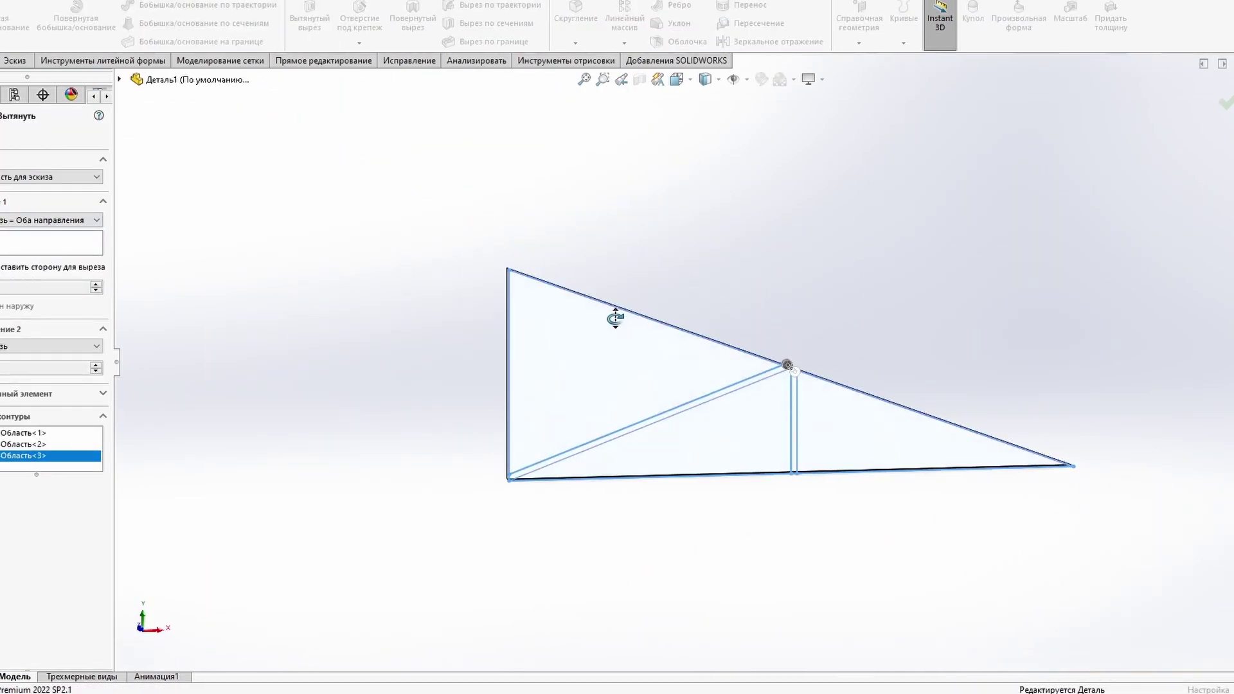
pyautogui.click(304, 19)
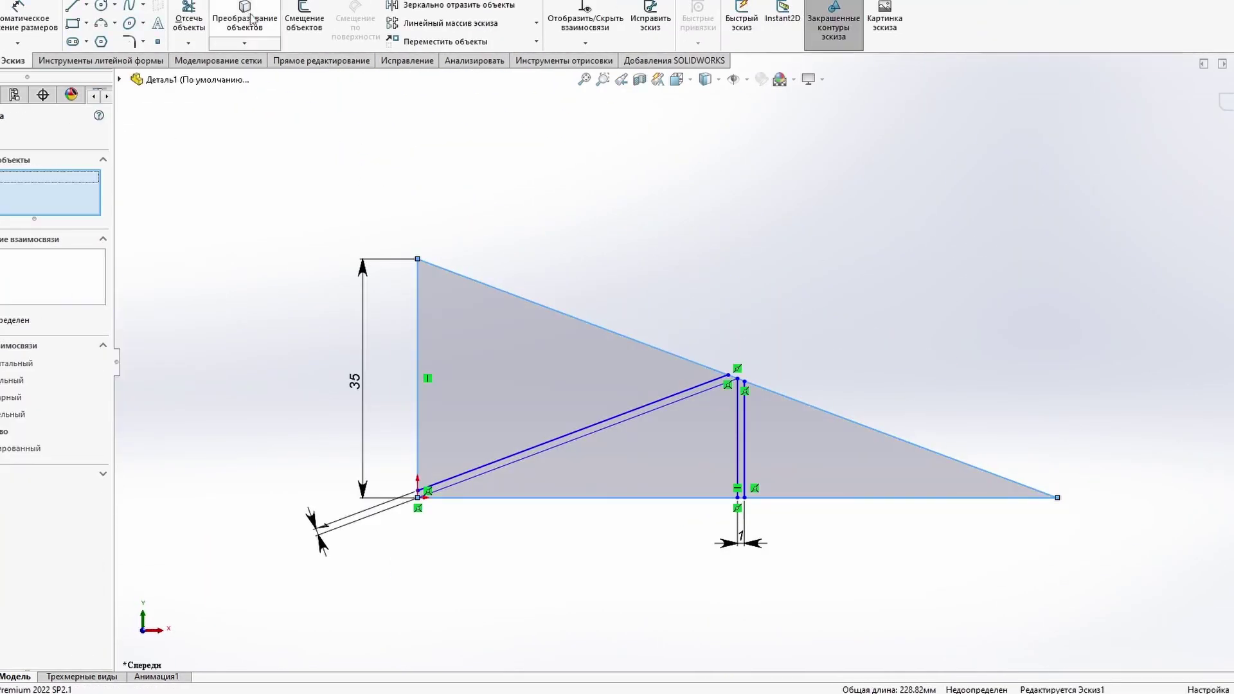
pyautogui.rightClick(788, 302)
pyautogui.moveTo(787, 302); pyautogui.dragTo(780, 332, button='middle')
pyautogui.scroll(-5, 643, 360)
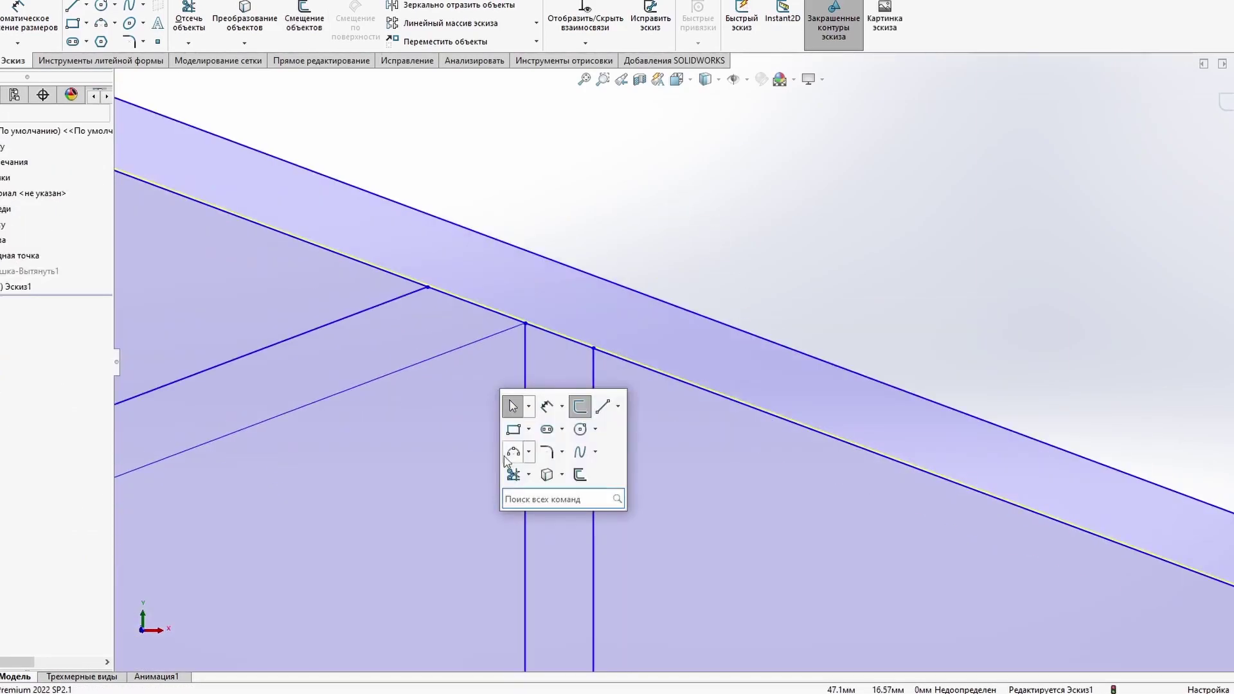
pyautogui.scroll(3, 482, 312)
pyautogui.scroll(5, 865, 264)
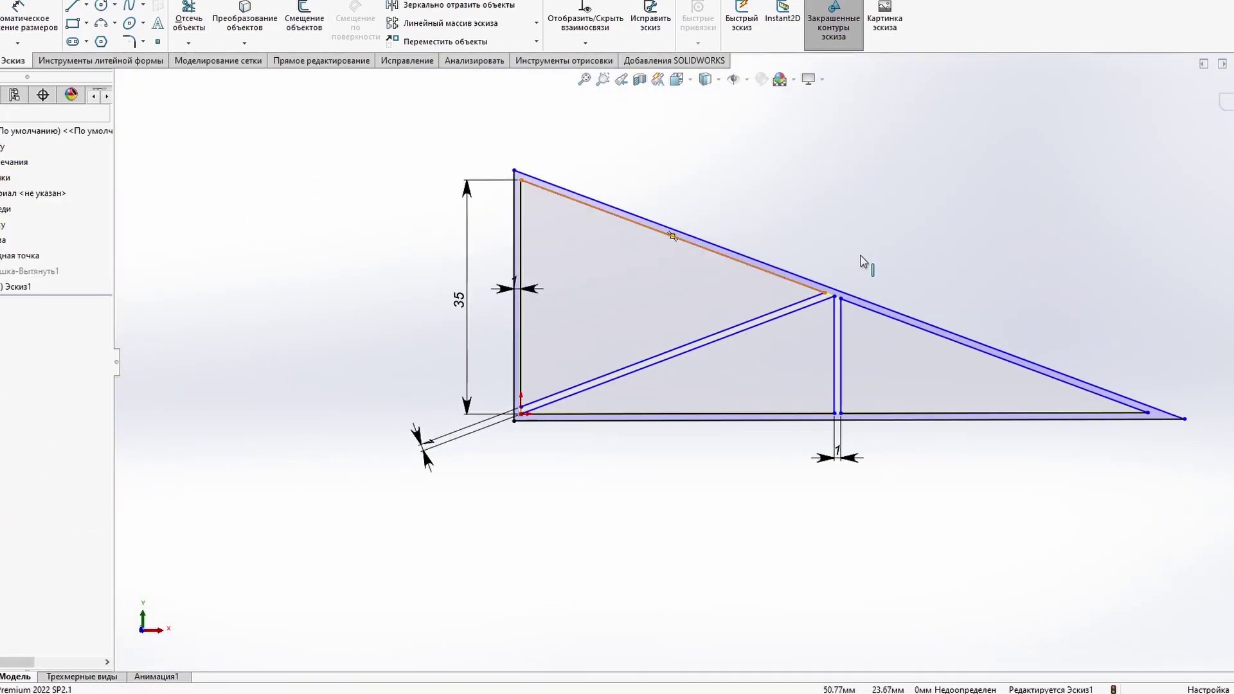
# Step: Cut the three inner openings Through All in both directions
pyautogui.click(13, 19)
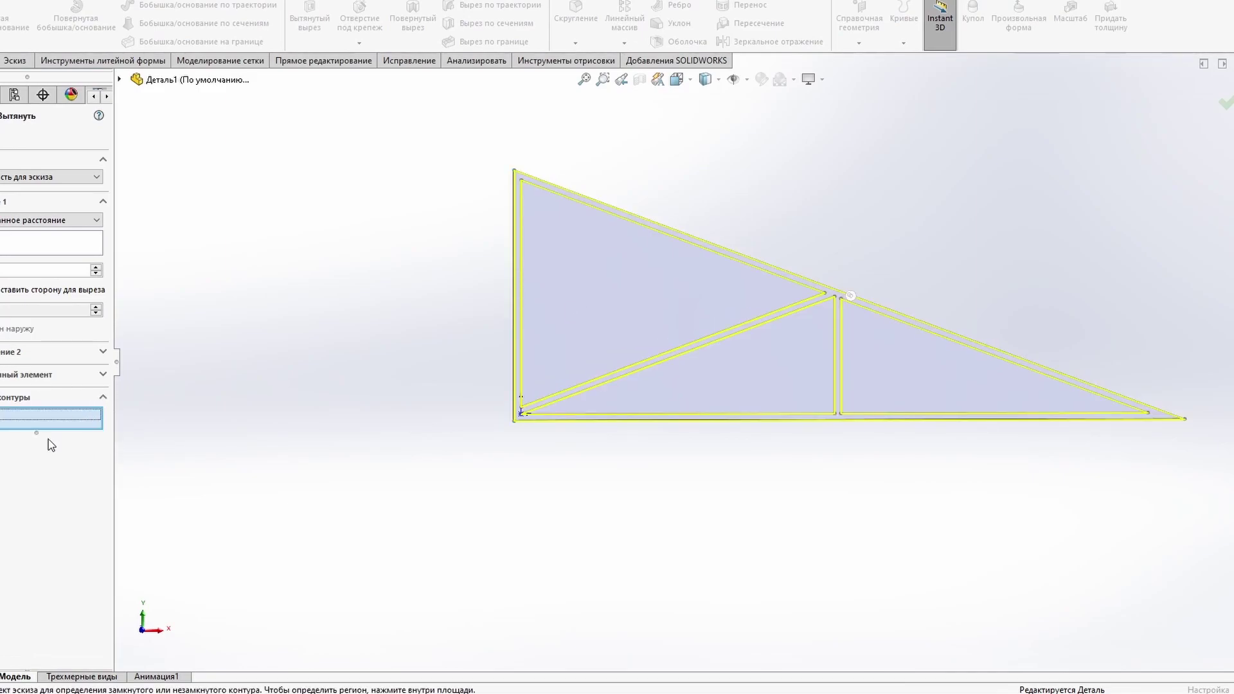
pyautogui.moveTo(257, 360); pyautogui.dragTo(411, 319, button='middle')
pyautogui.click(945, 426)
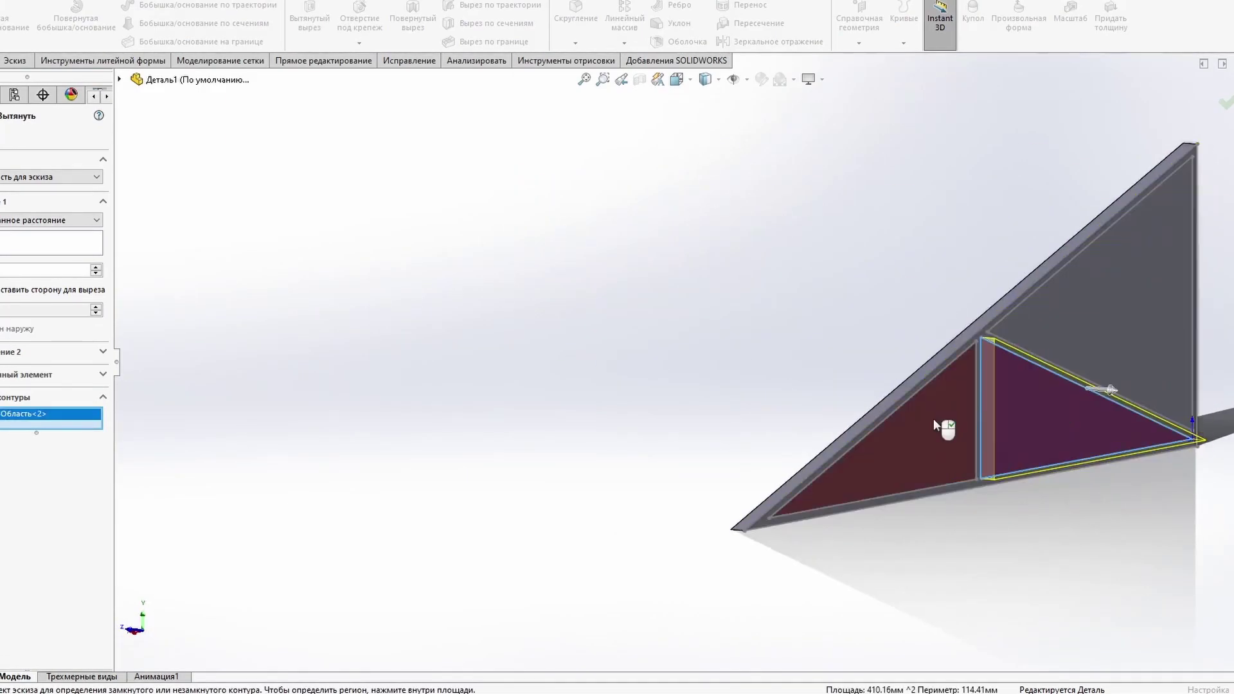
pyautogui.click(900, 386)
pyautogui.moveTo(221, 278)
pyautogui.mouseDown(button='middle')
pyautogui.moveTo(839, 345)
pyautogui.moveTo(79, 243)
pyautogui.mouseUp(button='middle')
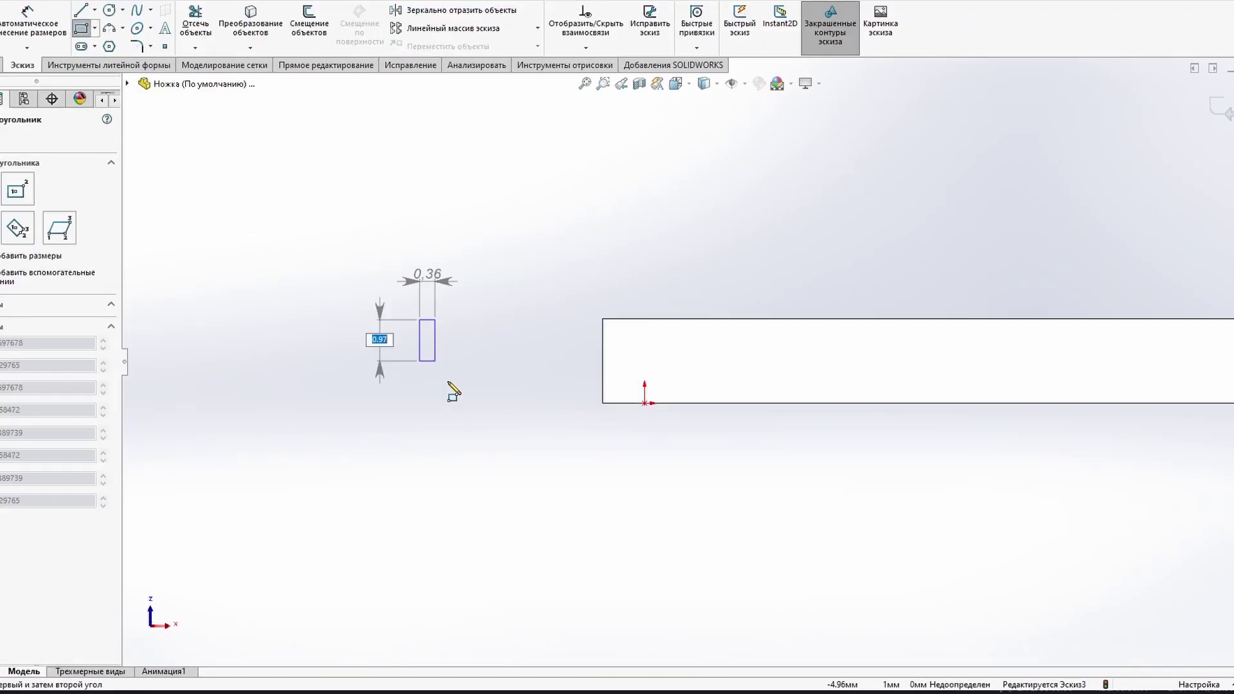
# Step: Draw a small square over the Ножка leg's top, tilt it into a diamond, and exit the sketch
pyautogui.click(503, 408)
pyautogui.moveTo(447, 386); pyautogui.dragTo(479, 383)
pyautogui.moveTo(496, 373); pyautogui.dragTo(481, 308, button='middle')
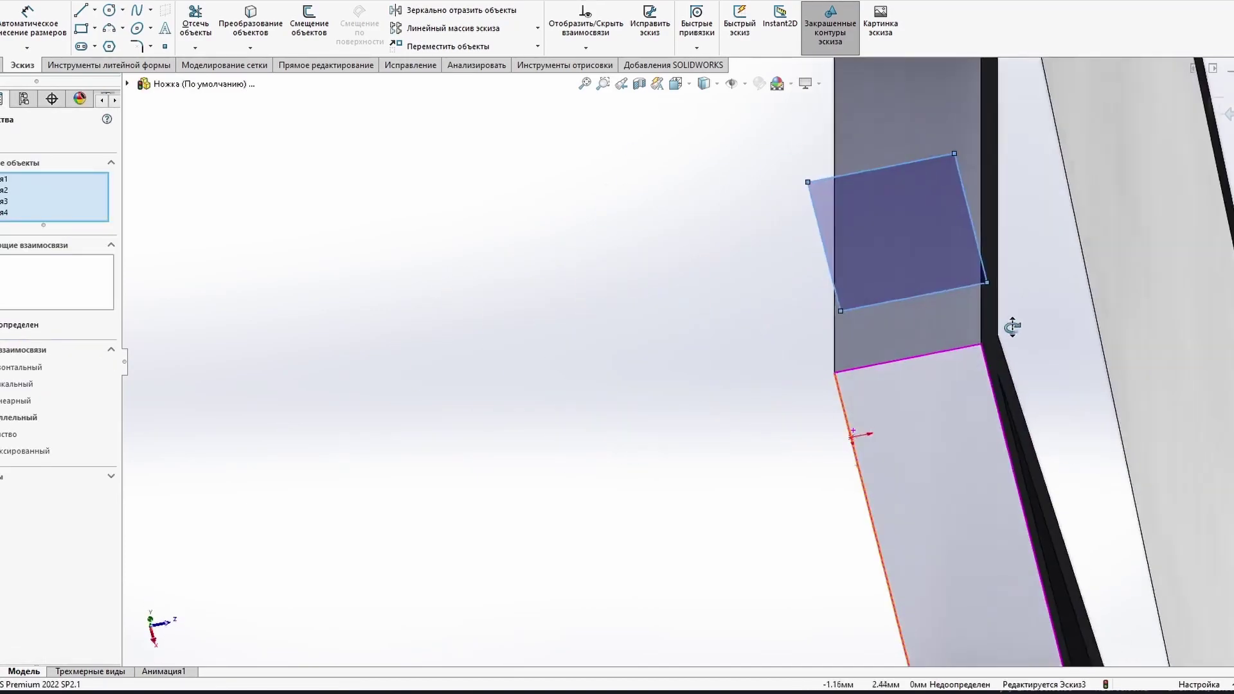
pyautogui.moveTo(538, 399); pyautogui.dragTo(725, 269, button='middle')
pyautogui.moveTo(766, 229); pyautogui.dragTo(754, 236)
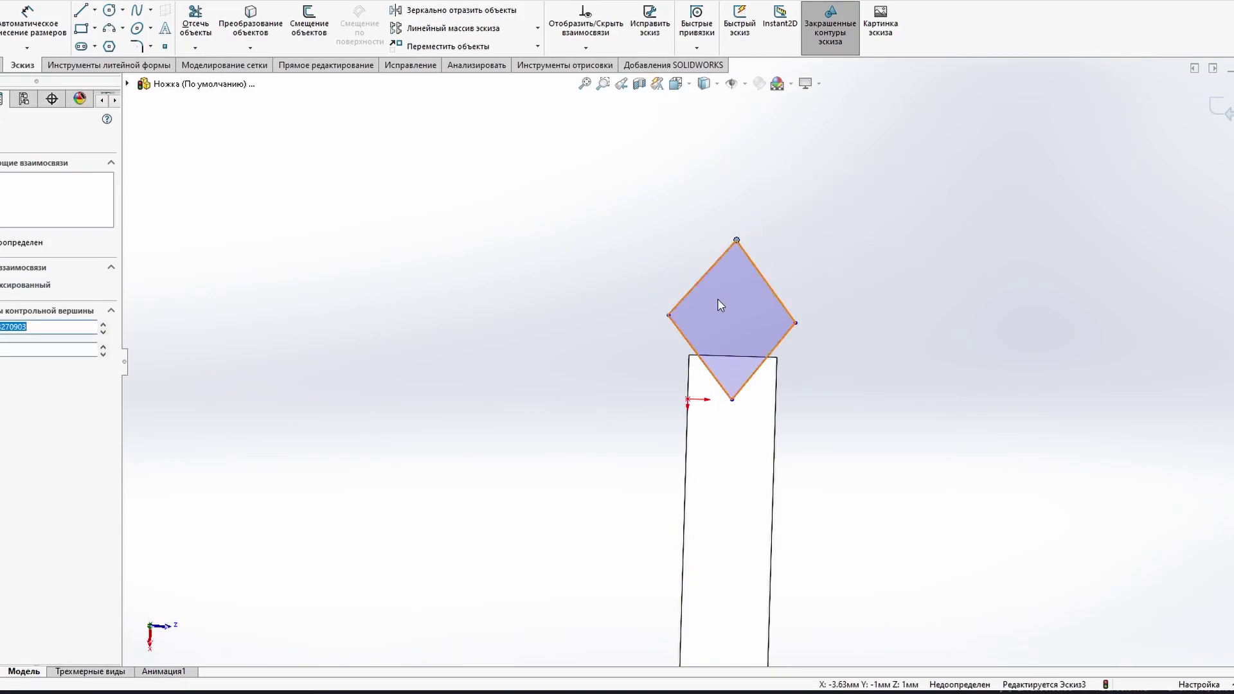
pyautogui.scroll(3, 720, 305)
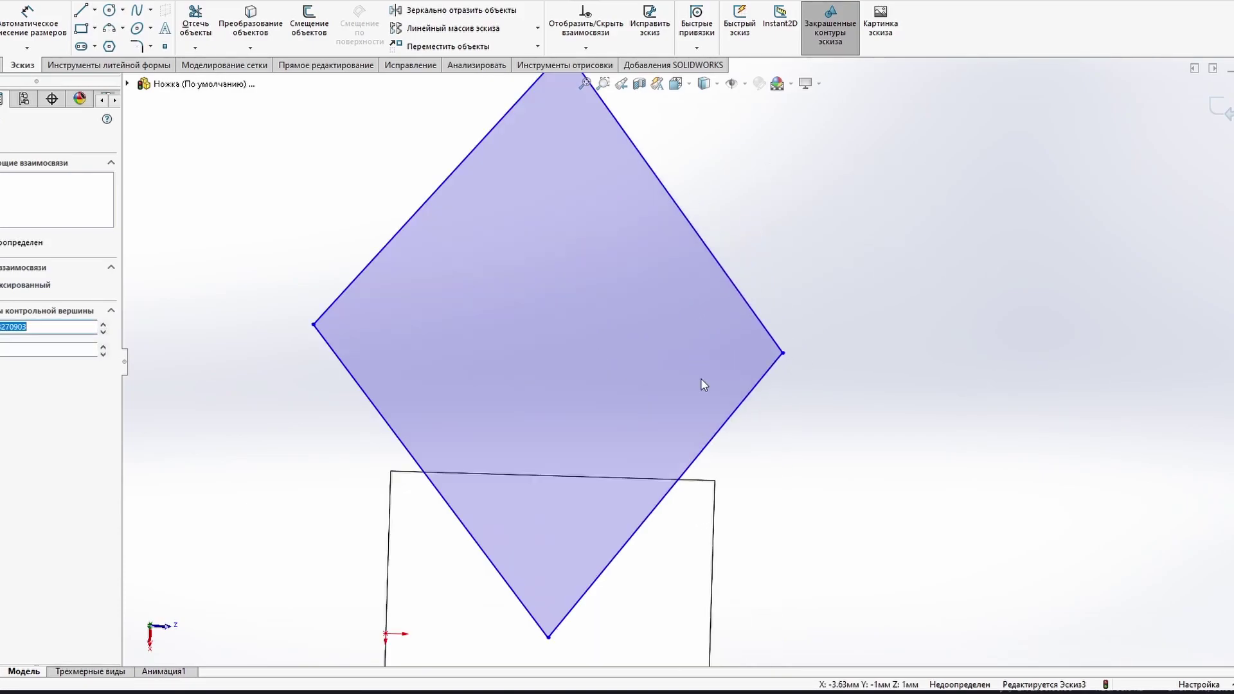
pyautogui.scroll(-3, 701, 378)
pyautogui.hotkey('ctrl', 'b')
pyautogui.scroll(-2, 702, 442)
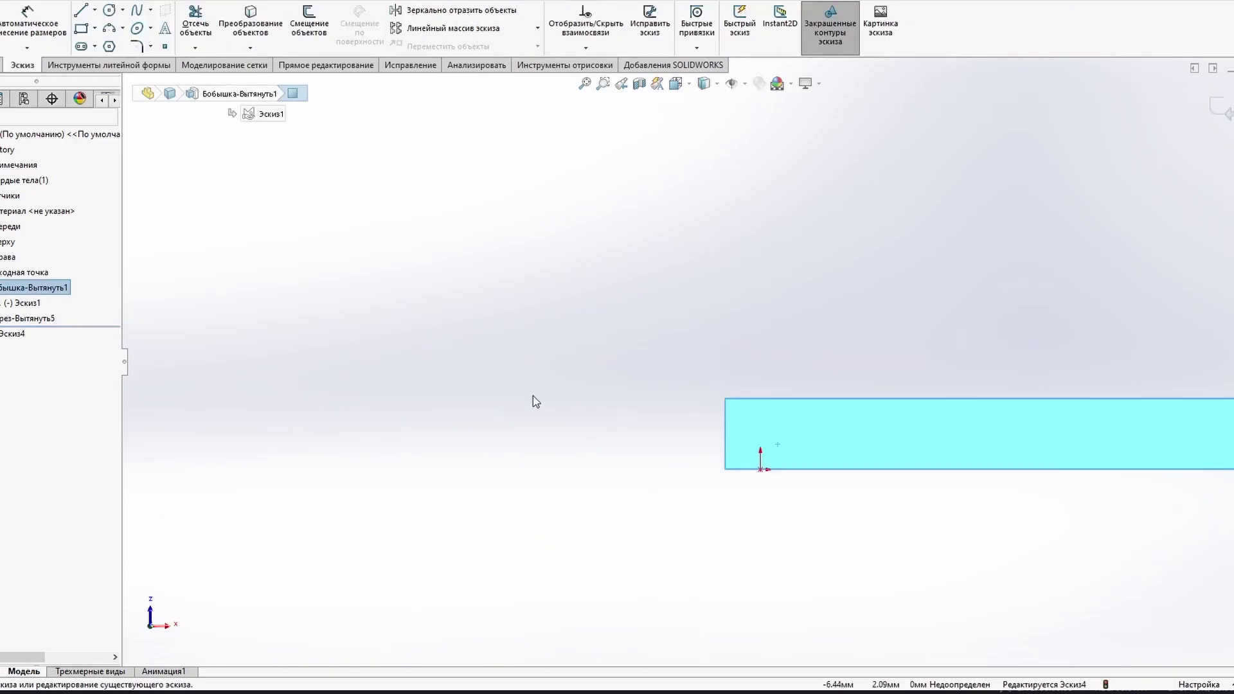
# Step: Draw the first bracket profile line and dimension its diagonal 2.1
pyautogui.press('t')
pyautogui.press('l')
pyautogui.click(754, 429)
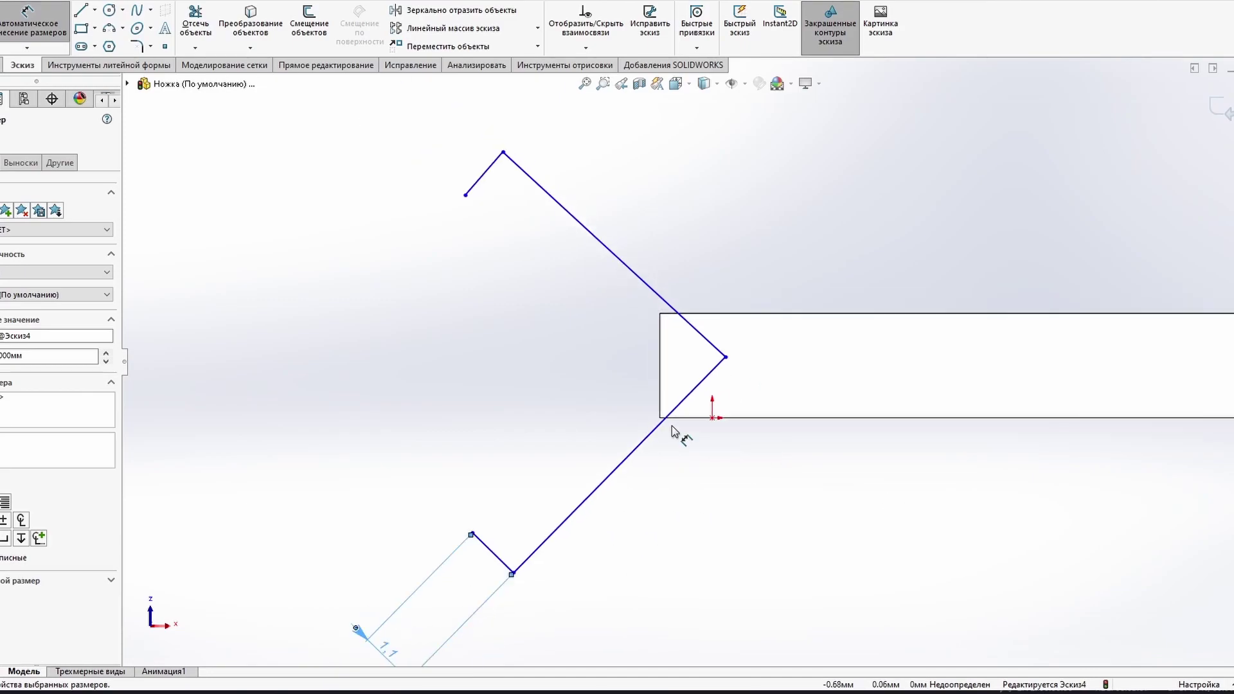
pyautogui.click(675, 408)
pyautogui.click(642, 475)
pyautogui.write('2.1')
pyautogui.press('Return')
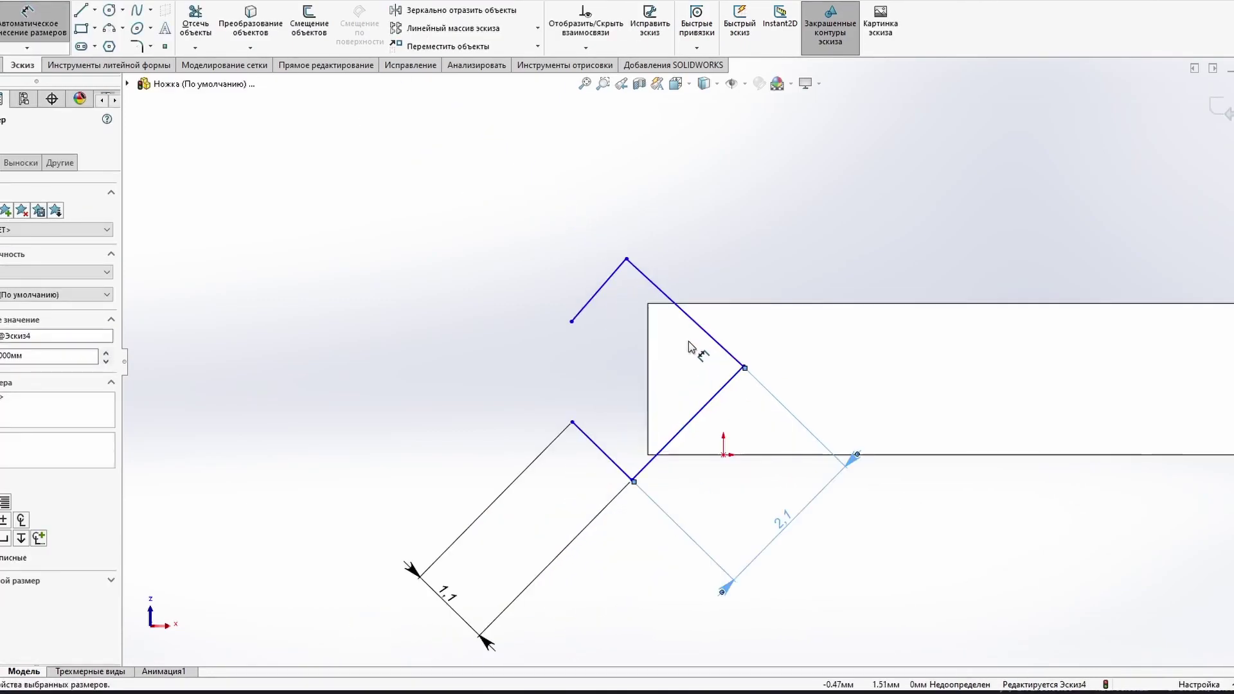
# Step: Snap the profile onto the rectangle corner and attach the diagonal line to its edge
pyautogui.moveTo(681, 326); pyautogui.dragTo(630, 289)
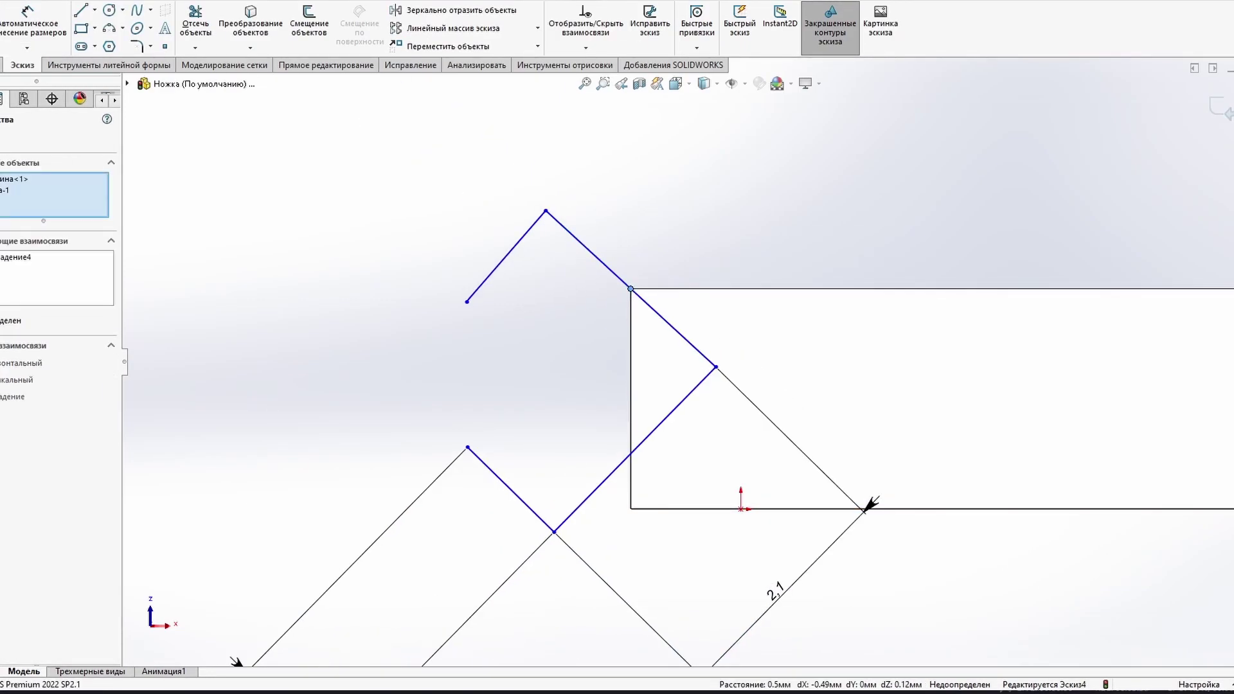
pyautogui.click(622, 463)
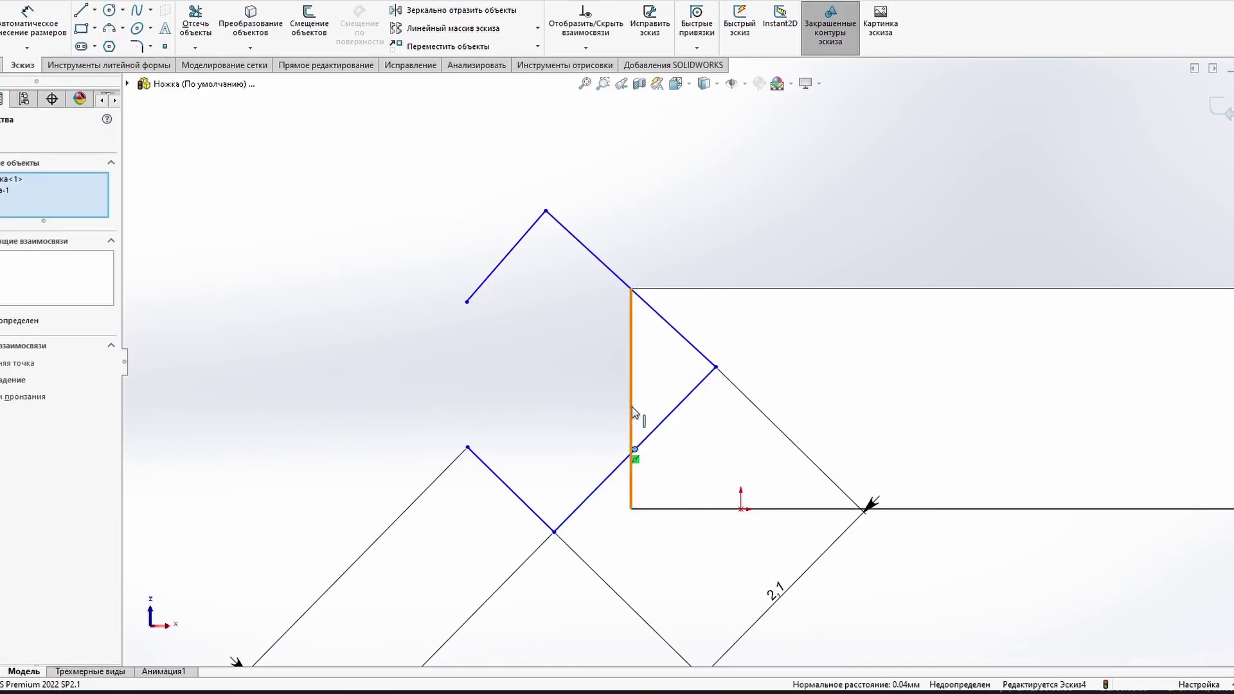
pyautogui.moveTo(622, 463); pyautogui.dragTo(604, 498)
pyautogui.scroll(2, 632, 337)
pyautogui.rightClick(636, 311)
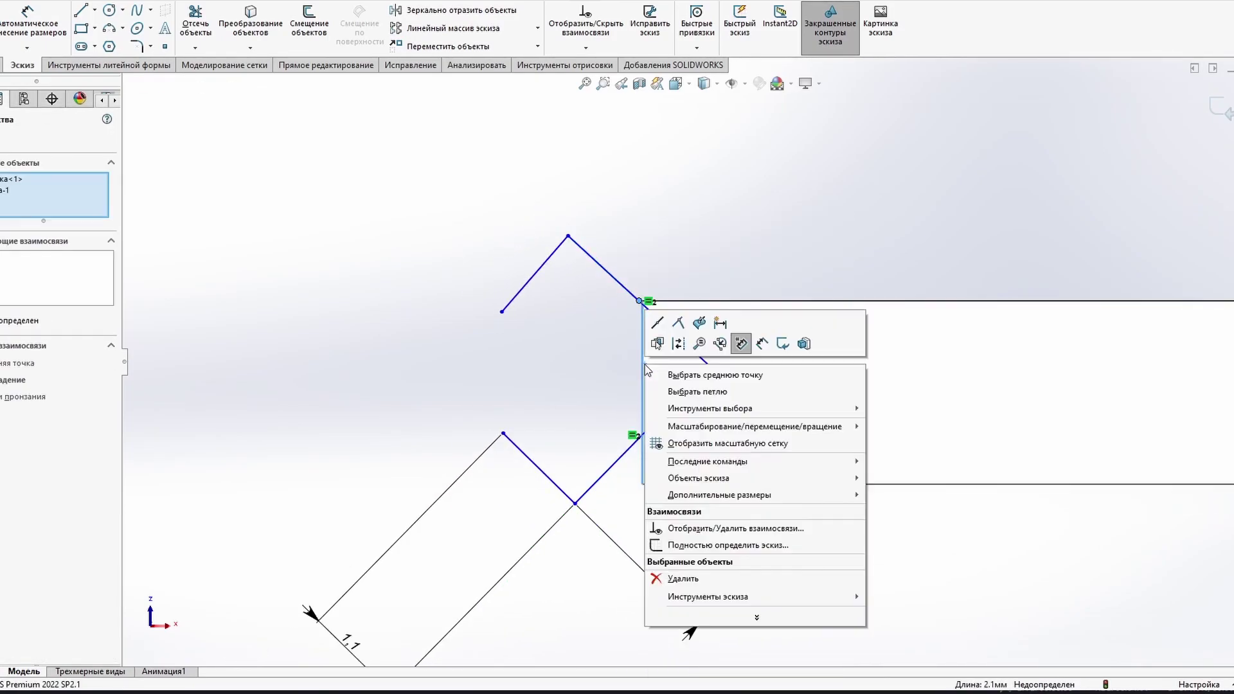
pyautogui.click(648, 400)
pyautogui.click(642, 469)
pyautogui.moveTo(540, 301); pyautogui.dragTo(529, 311)
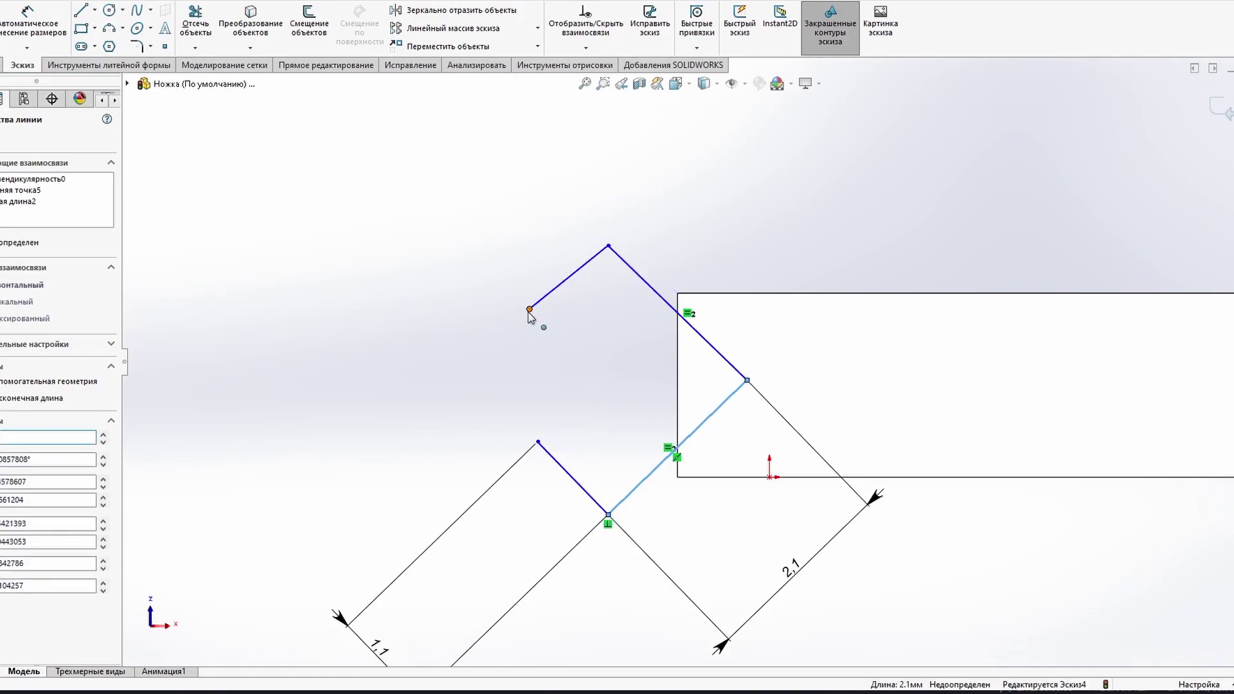
pyautogui.keyDown('ctrl'); pyautogui.click(538, 472); pyautogui.keyUp('ctrl')
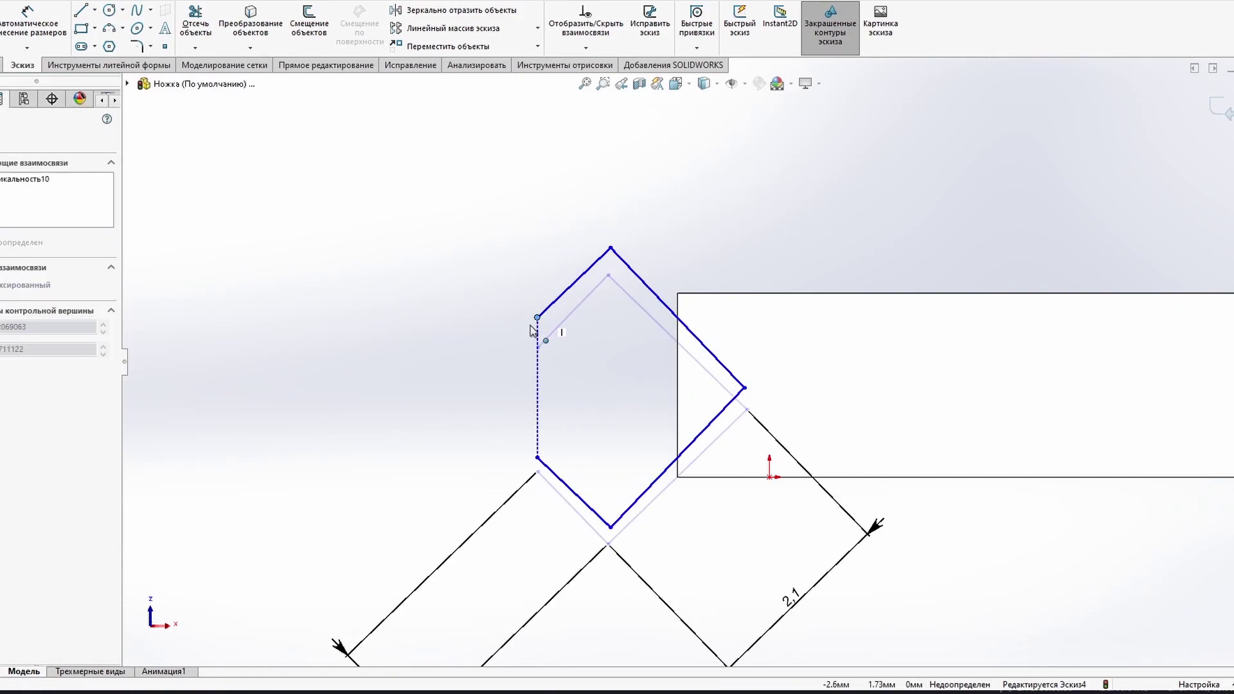
pyautogui.scroll(3, 881, 433)
# Step: Select the profile lines and rotate the profile into position around its corner point
pyautogui.moveTo(881, 433); pyautogui.dragTo(474, 394, button='middle')
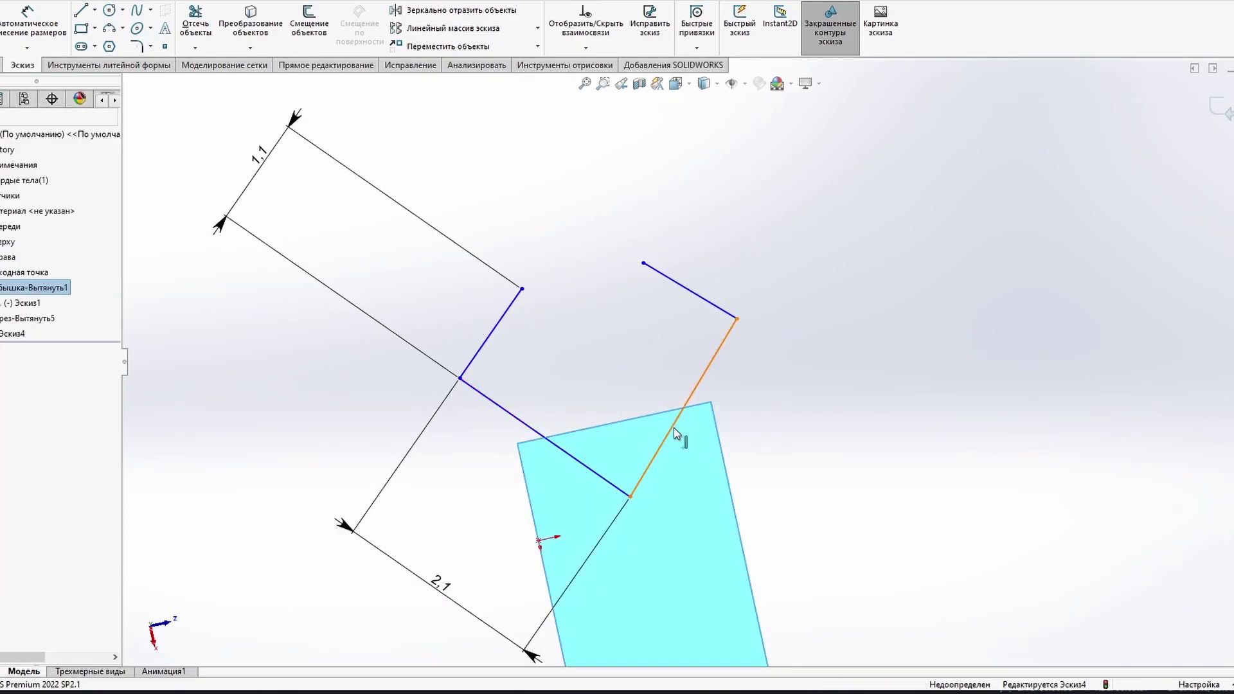
pyautogui.moveTo(673, 427)
pyautogui.mouseDown(button='middle')
pyautogui.moveTo(815, 390)
pyautogui.moveTo(458, 423)
pyautogui.mouseUp(button='middle')
pyautogui.click(815, 391)
pyautogui.moveTo(821, 455); pyautogui.dragTo(565, 281, button='middle')
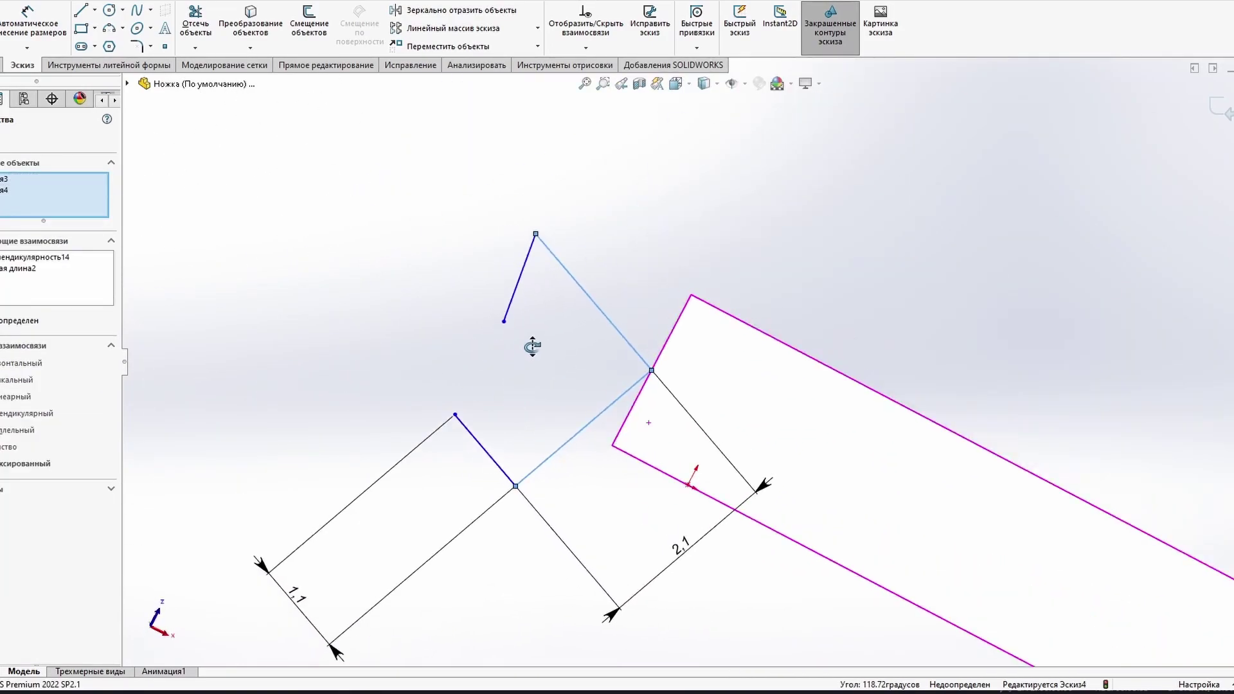
pyautogui.keyDown('ctrl'); pyautogui.click(565, 281); pyautogui.keyUp('ctrl')
pyautogui.hotkey('ctrl', '8')
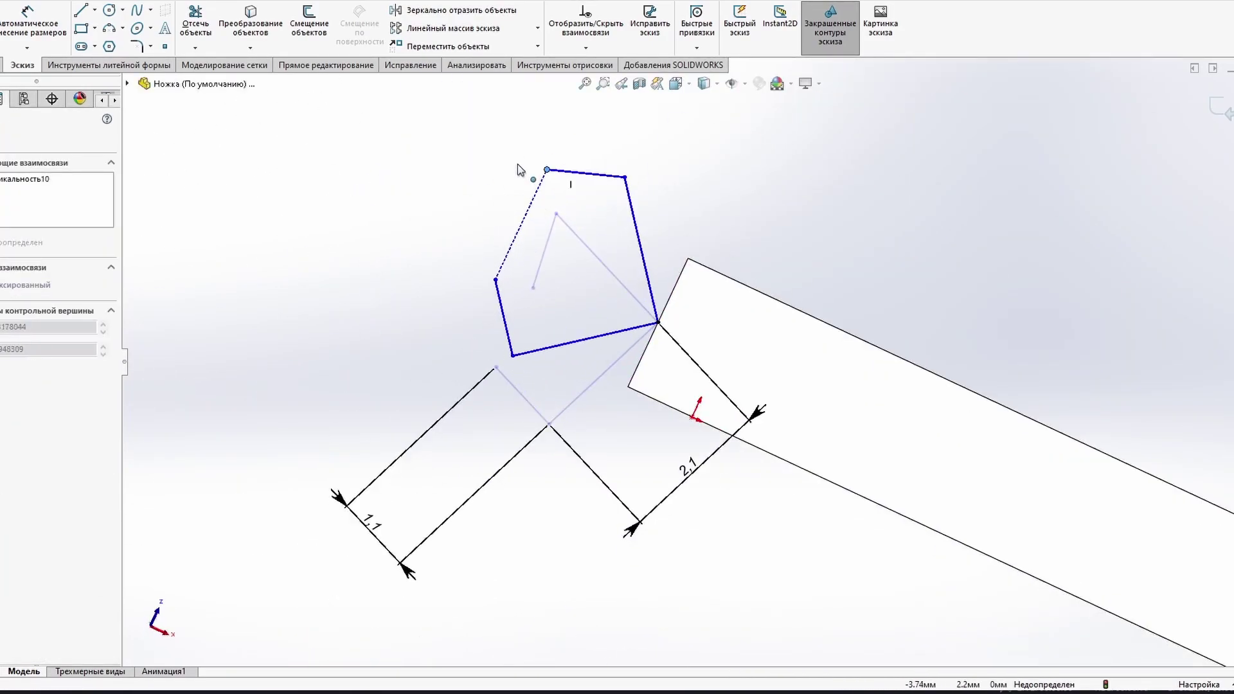
pyautogui.click(511, 256)
pyautogui.moveTo(516, 228); pyautogui.dragTo(515, 294)
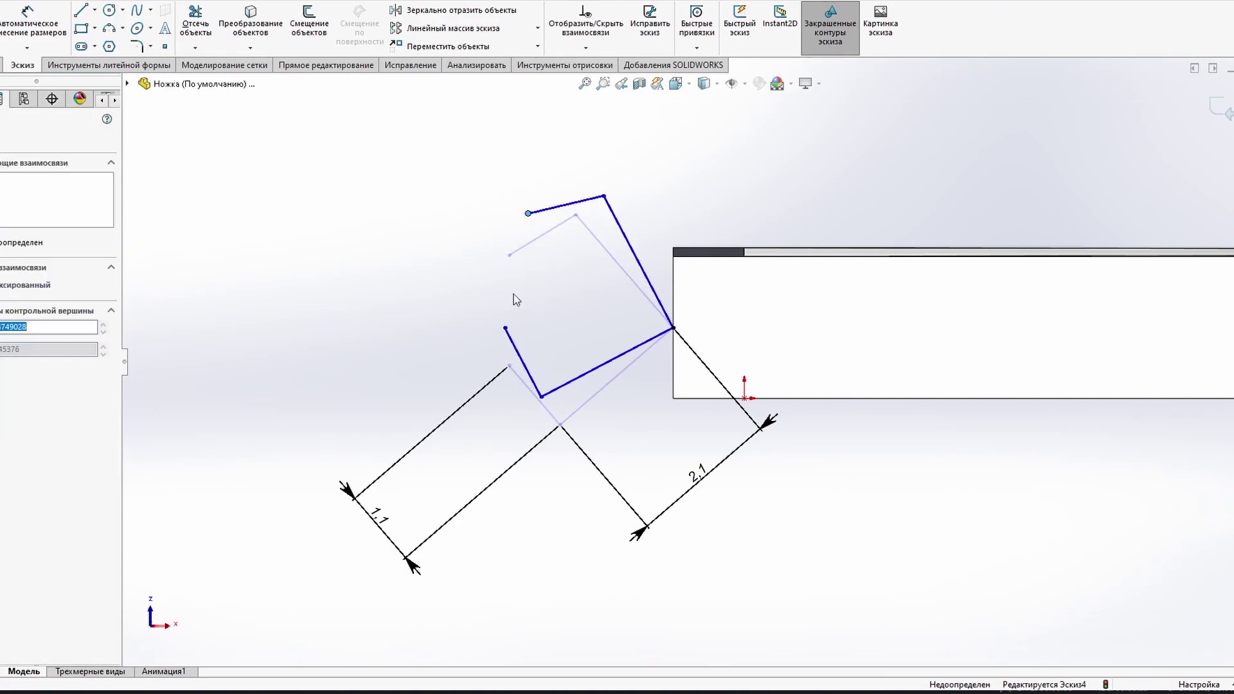
pyautogui.click(521, 314)
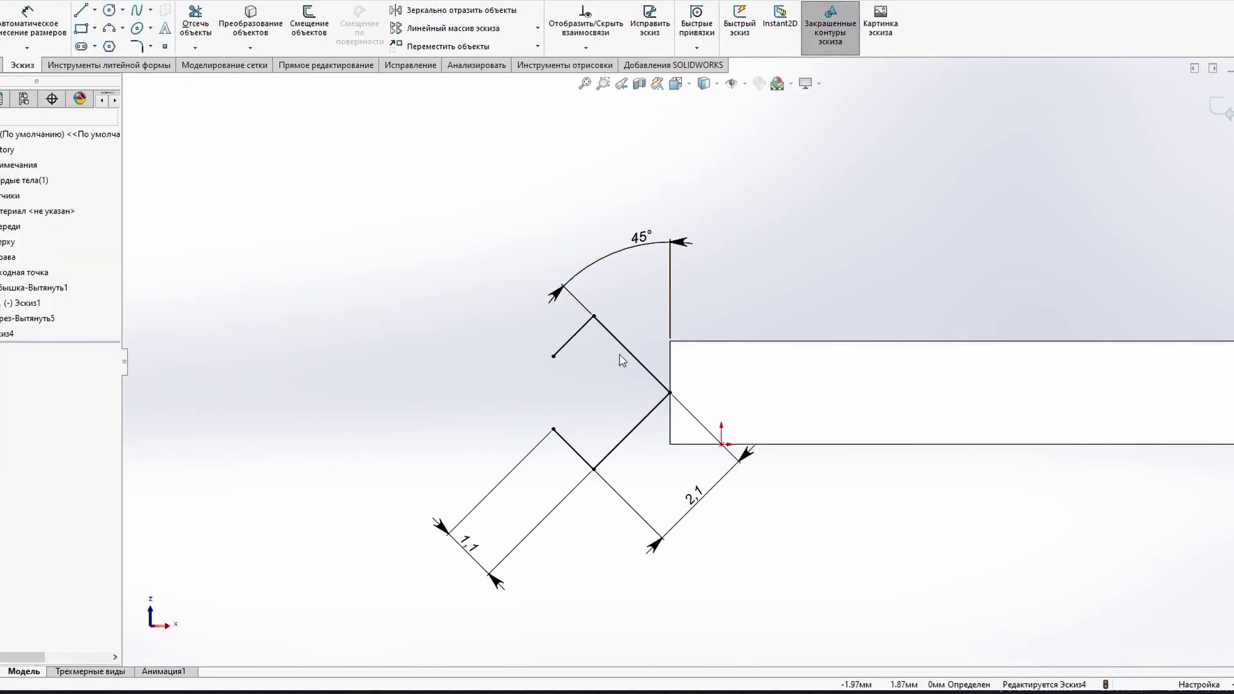
# Step: Sketch additional L-bracket lines at the beam corner
pyautogui.moveTo(468, 364); pyautogui.dragTo(425, 341, button='right')
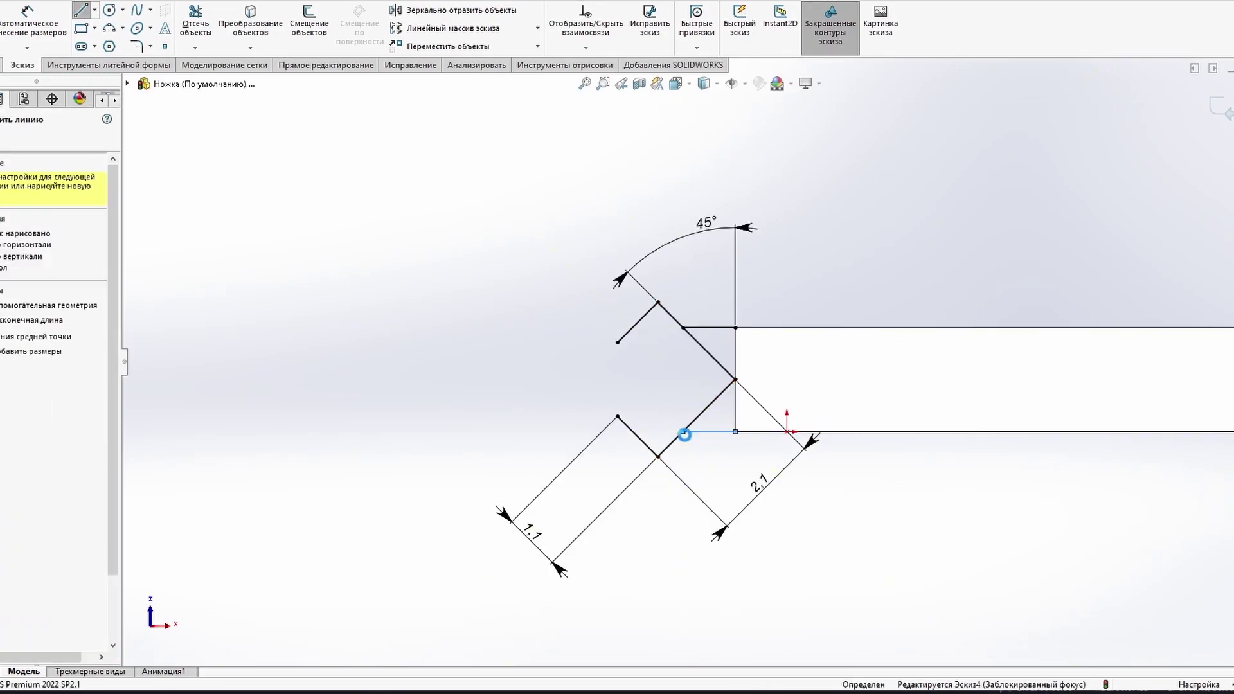
pyautogui.moveTo(685, 435); pyautogui.dragTo(772, 205, button='middle')
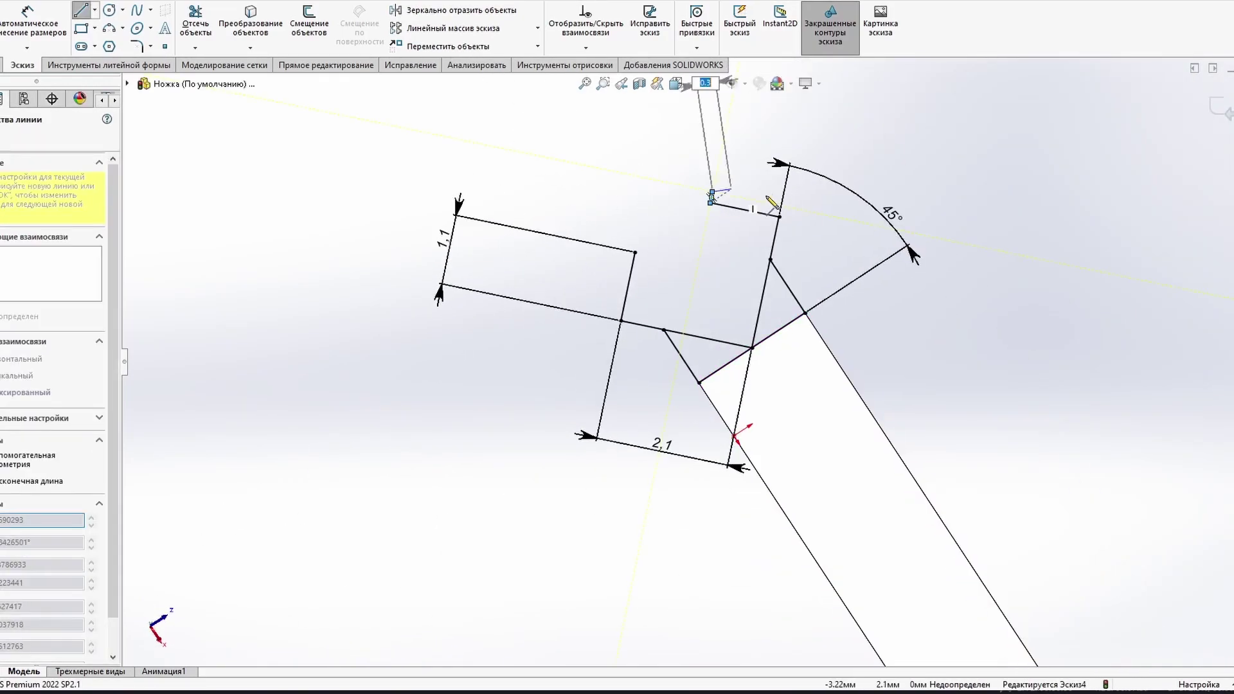
pyautogui.scroll(-1, 740, 289)
pyautogui.press('Escape')
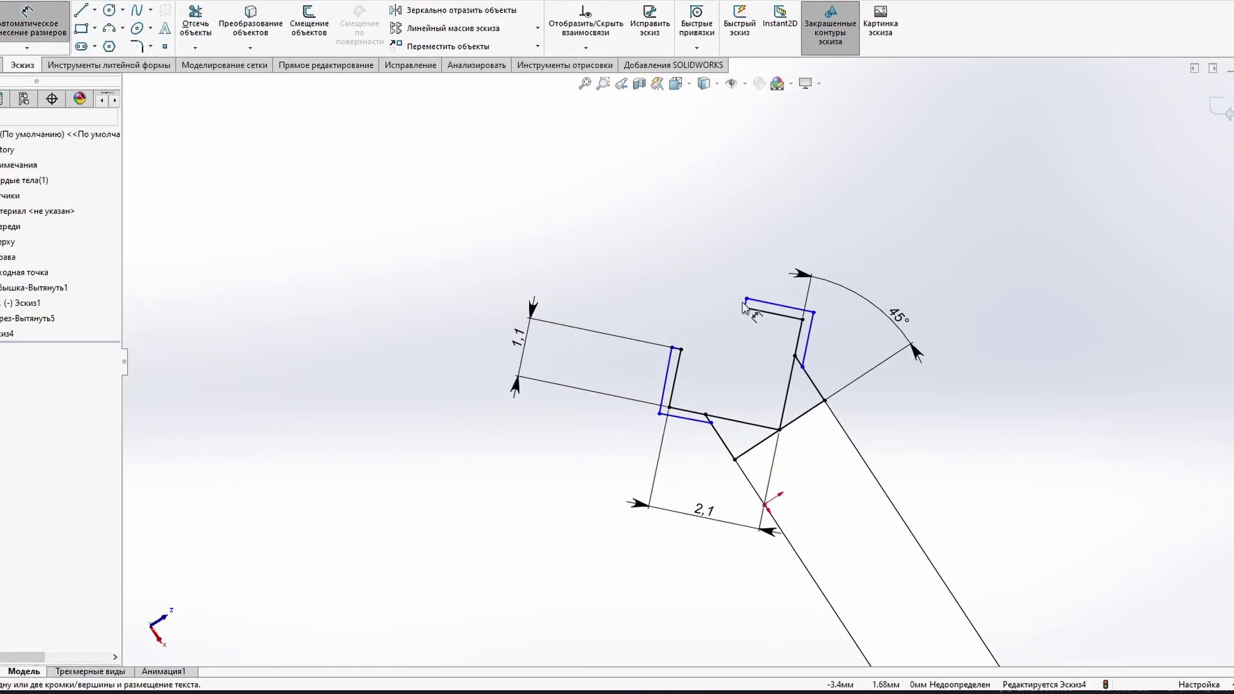
pyautogui.scroll(-3, 716, 299)
pyautogui.scroll(5, 657, 348)
# Step: Set both L-bracket widths to 0,5 mm
pyautogui.click(636, 289)
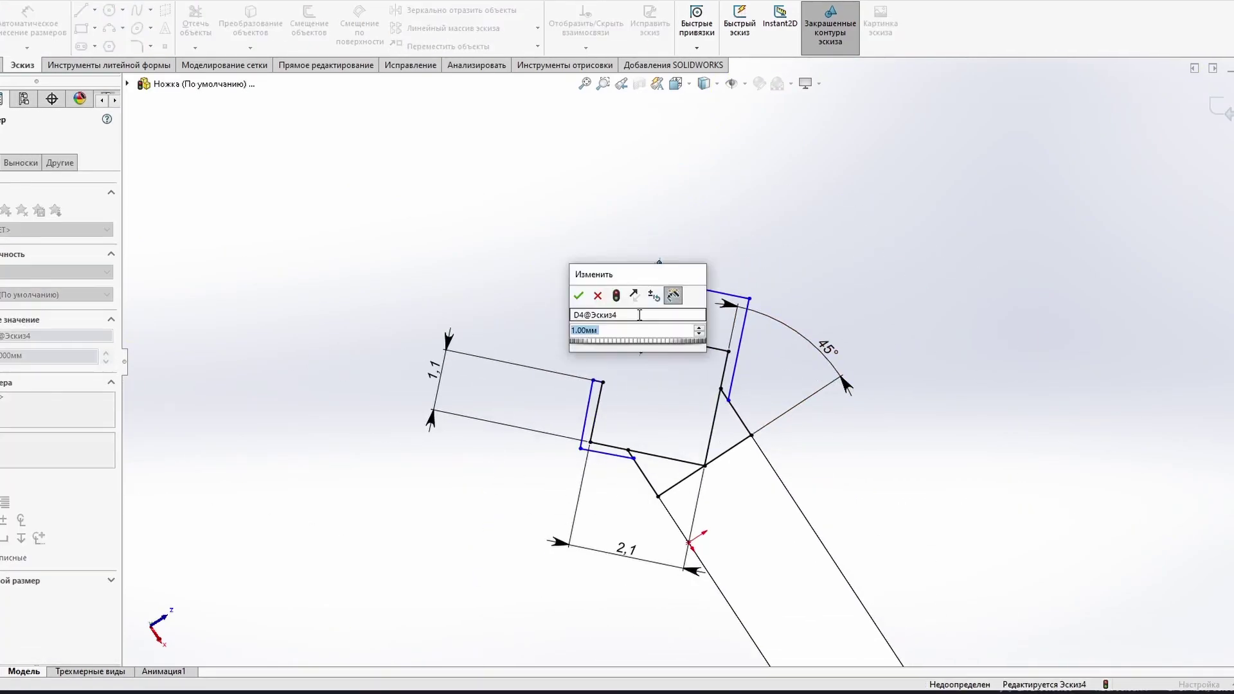
pyautogui.write('0,5')
pyautogui.press('Return')
pyautogui.scroll(-4, 755, 360)
pyautogui.click(717, 379)
pyautogui.click(799, 395)
pyautogui.write('0,5')
pyautogui.press('Return')
pyautogui.scroll(3, 643, 386)
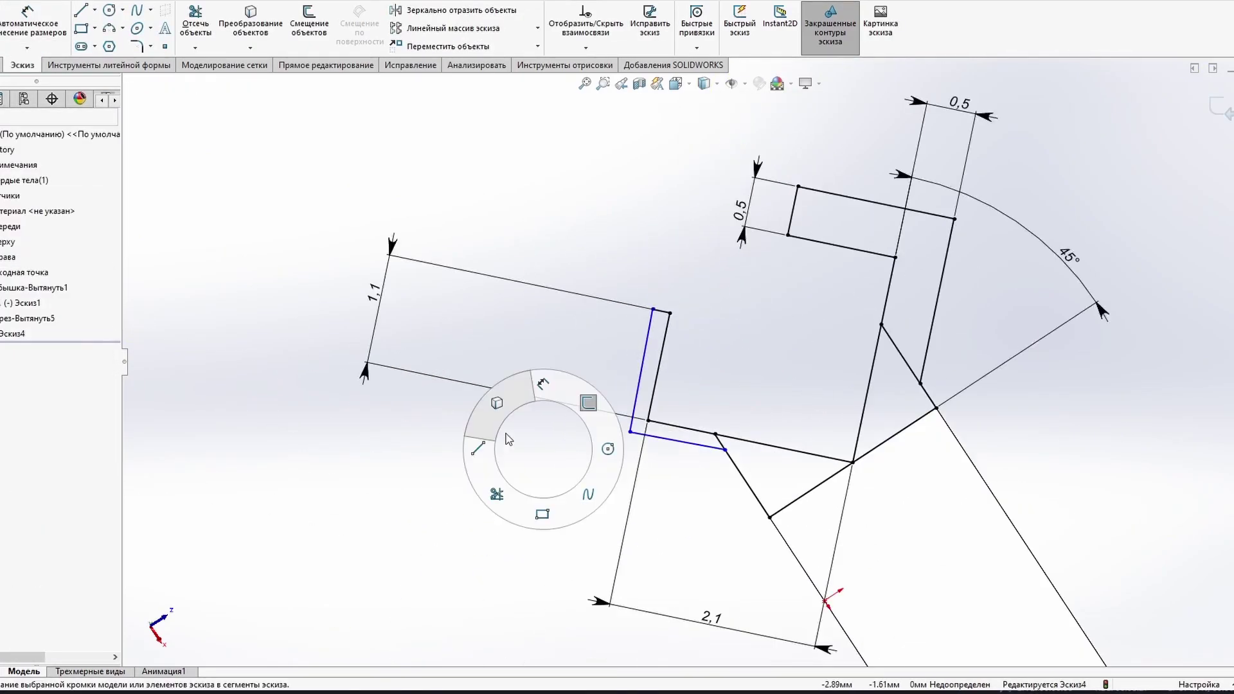
# Step: Add a 45° line ending on the beam edge and dimension it 0.5
pyautogui.moveTo(538, 441); pyautogui.dragTo(518, 389, button='right')
pyautogui.scroll(-3, 518, 389)
pyautogui.click(836, 328)
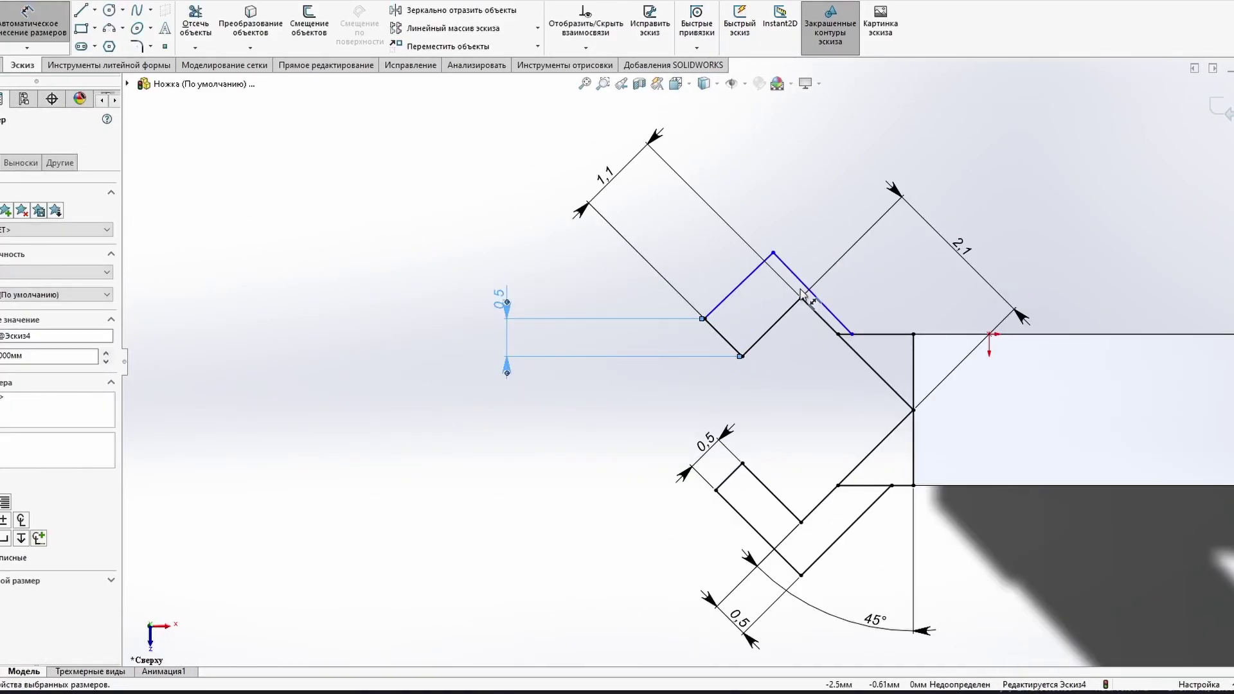
pyautogui.press('l')
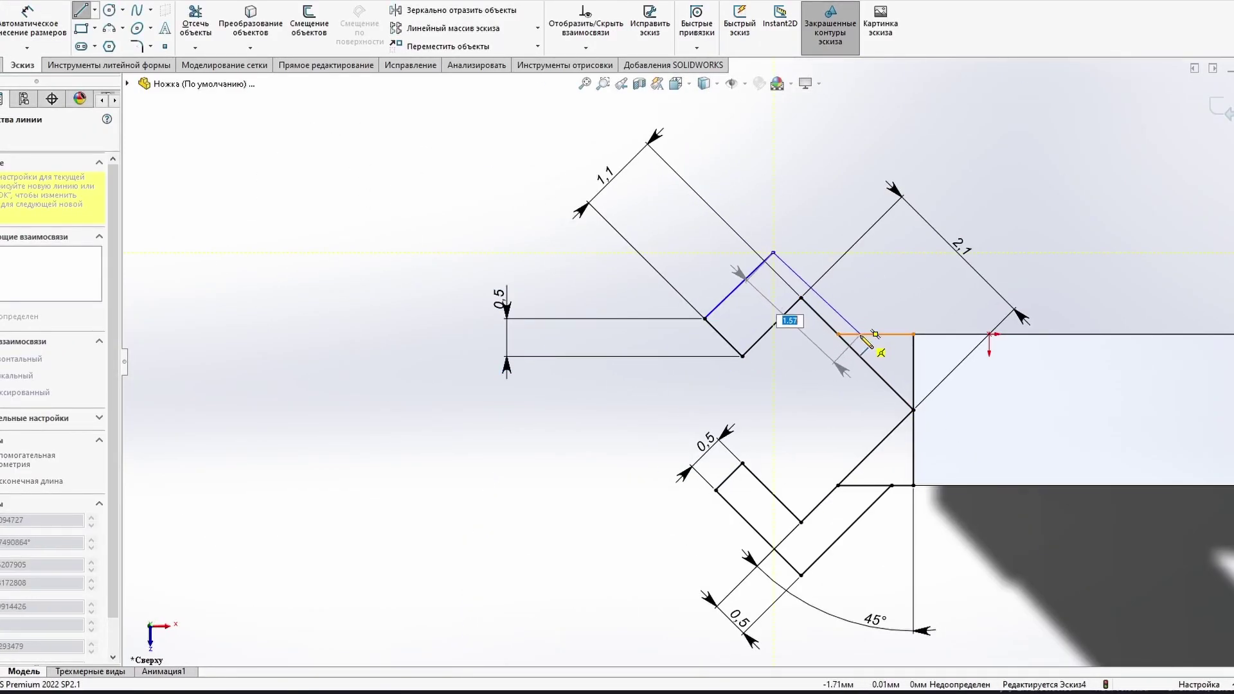
pyautogui.click(862, 344)
pyautogui.press('Escape')
pyautogui.click(813, 293)
pyautogui.click(489, 212)
pyautogui.press('Return')
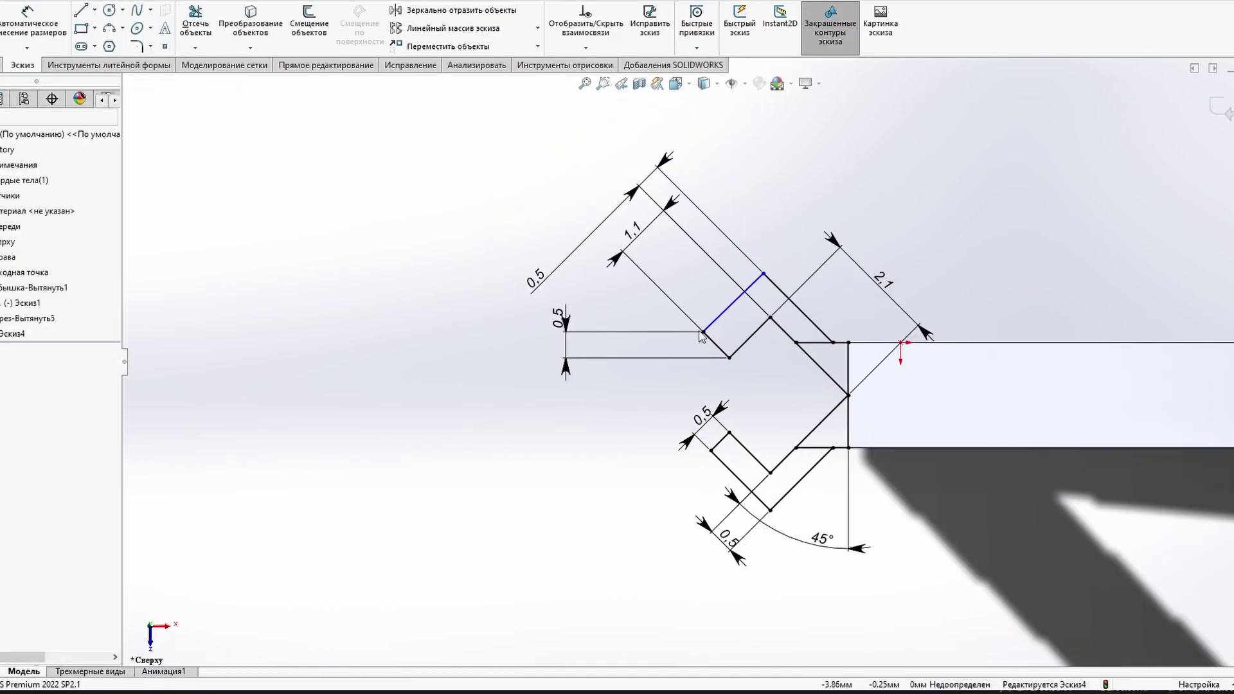
# Step: Adjust a bracket line and view the finished frame corner in 3D
pyautogui.scroll(2, 643, 302)
pyautogui.click(720, 305)
pyautogui.moveTo(882, 192); pyautogui.dragTo(881, 167, button='right')
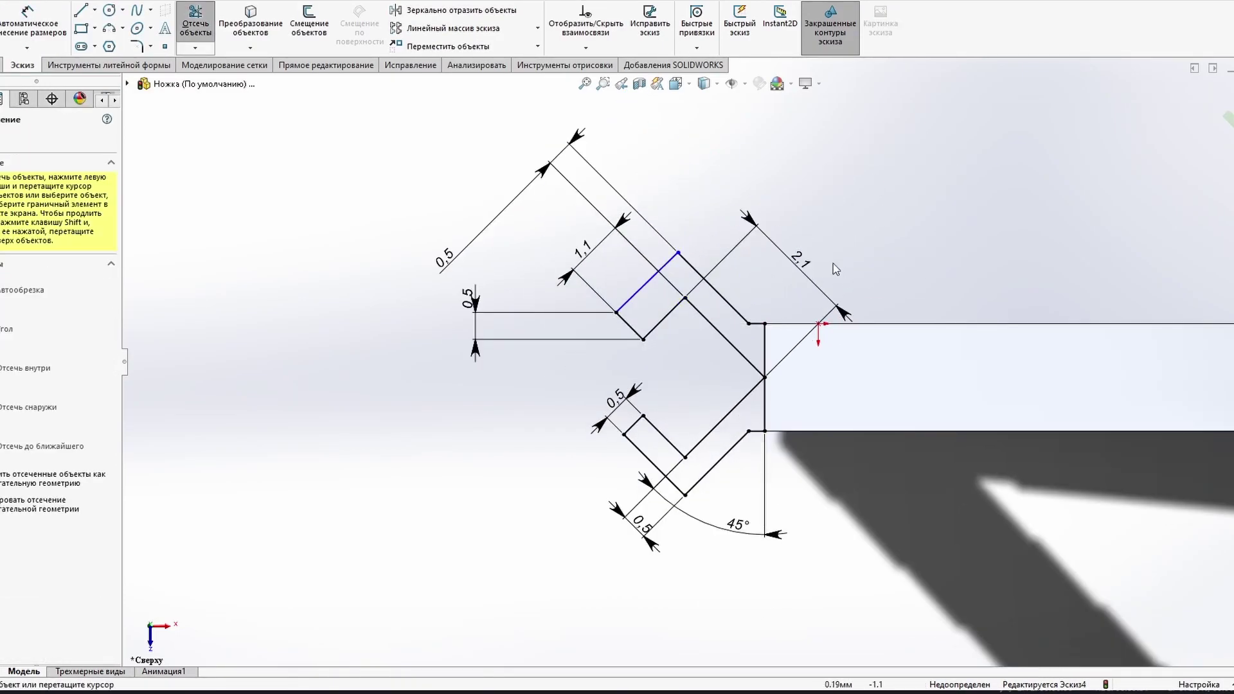
pyautogui.scroll(5, 779, 317)
pyautogui.moveTo(780, 317)
pyautogui.mouseDown(button='middle')
pyautogui.moveTo(1206, 119)
pyautogui.moveTo(708, 293)
pyautogui.mouseUp(button='middle')
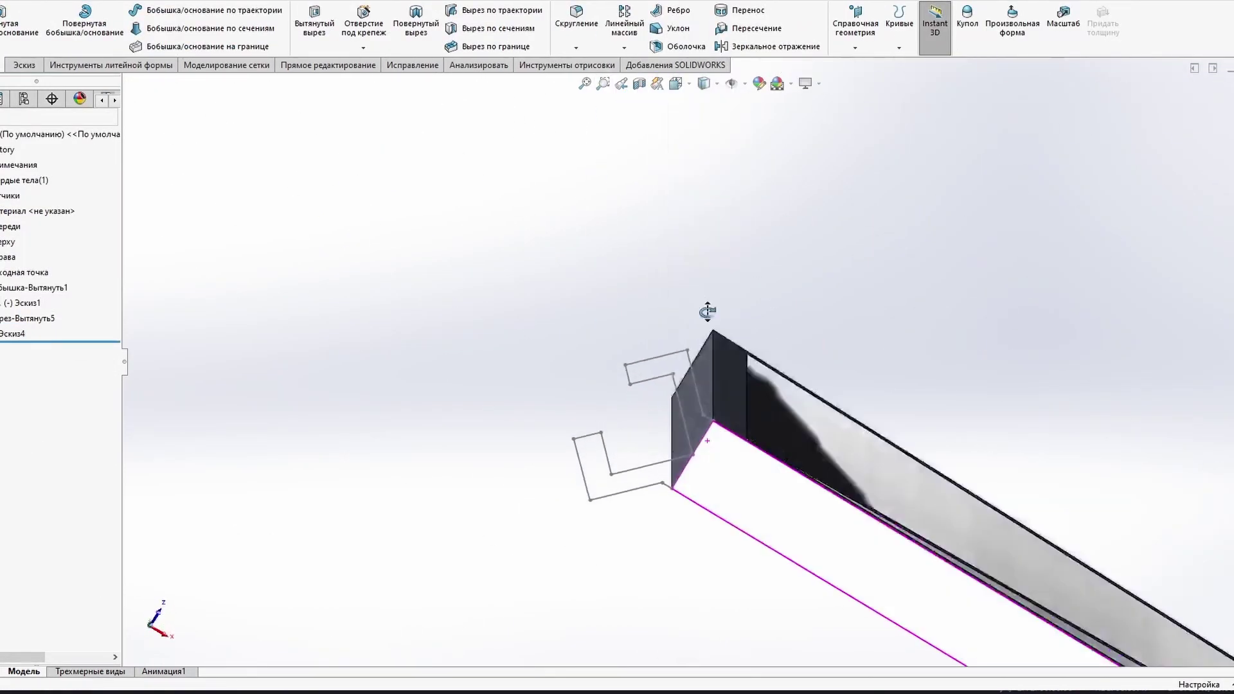
# Step: Extrude the two L-bracket regions into Бобышка-Вытянуть2
pyautogui.keyDown('ctrl'); pyautogui.moveTo(370, 379); pyautogui.dragTo(428, 187, button='middle'); pyautogui.keyUp('ctrl')
pyautogui.click(708, 257)
pyautogui.click(797, 257)
pyautogui.moveTo(797, 257)
pyautogui.mouseDown(button='middle')
pyautogui.moveTo(578, 386)
pyautogui.moveTo(450, 290)
pyautogui.moveTo(295, 223)
pyautogui.mouseUp(button='middle')
pyautogui.press('Return')
# Step: Re-edit the bracket extrusion, then linear-pattern it 20 mm up the post with 2 instances
pyautogui.click(625, 26)
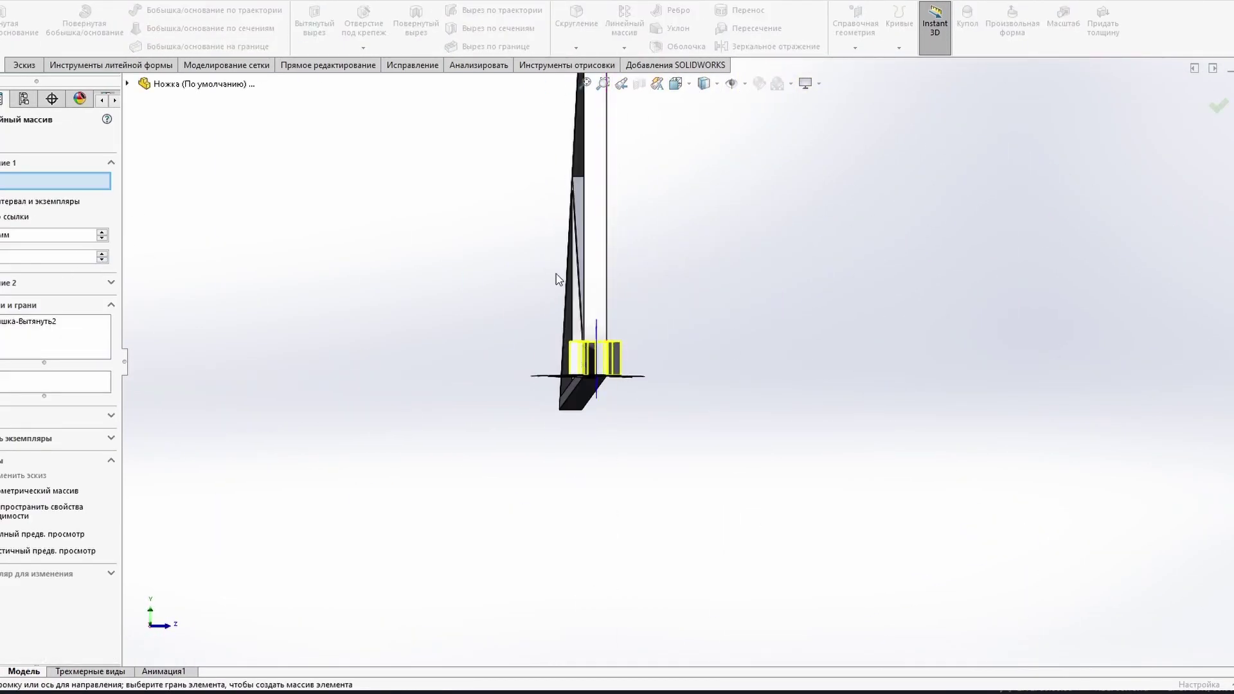
pyautogui.moveTo(559, 275); pyautogui.dragTo(668, 409, button='middle')
pyautogui.moveTo(781, 543); pyautogui.dragTo(628, 473, button='middle')
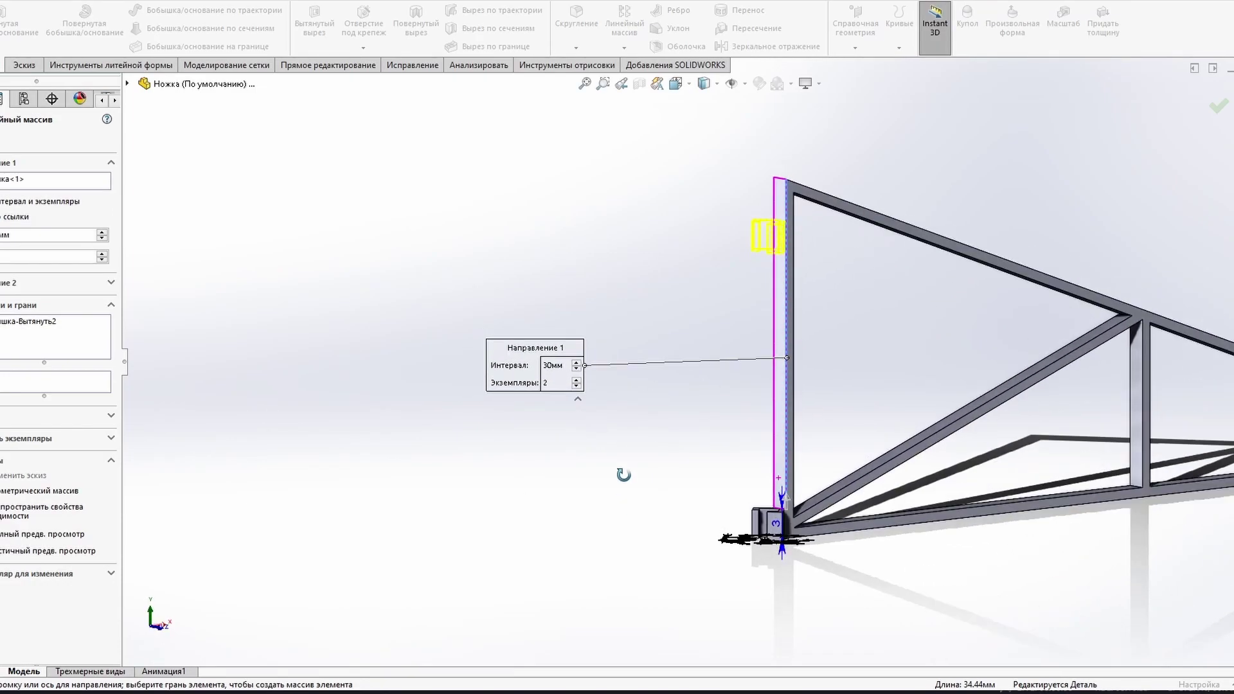
pyautogui.press('Escape')
pyautogui.rightClick(13, 279)
pyautogui.click(13, 289)
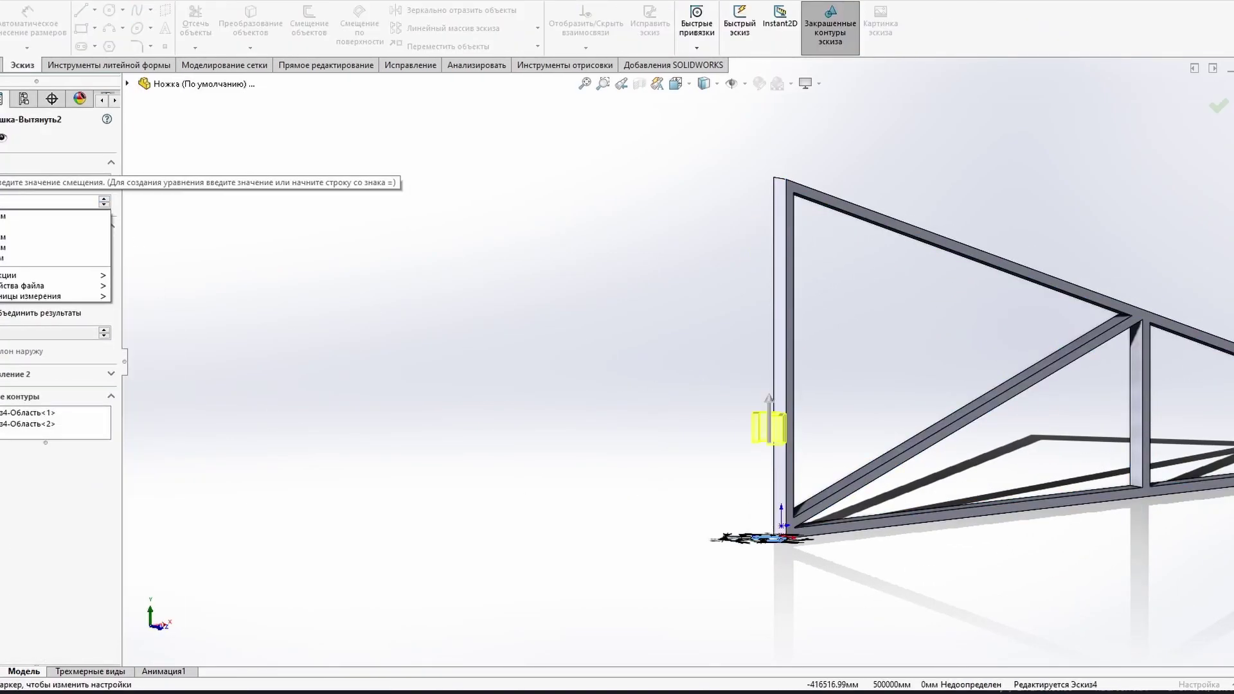
pyautogui.press('Return')
pyautogui.press('Return')
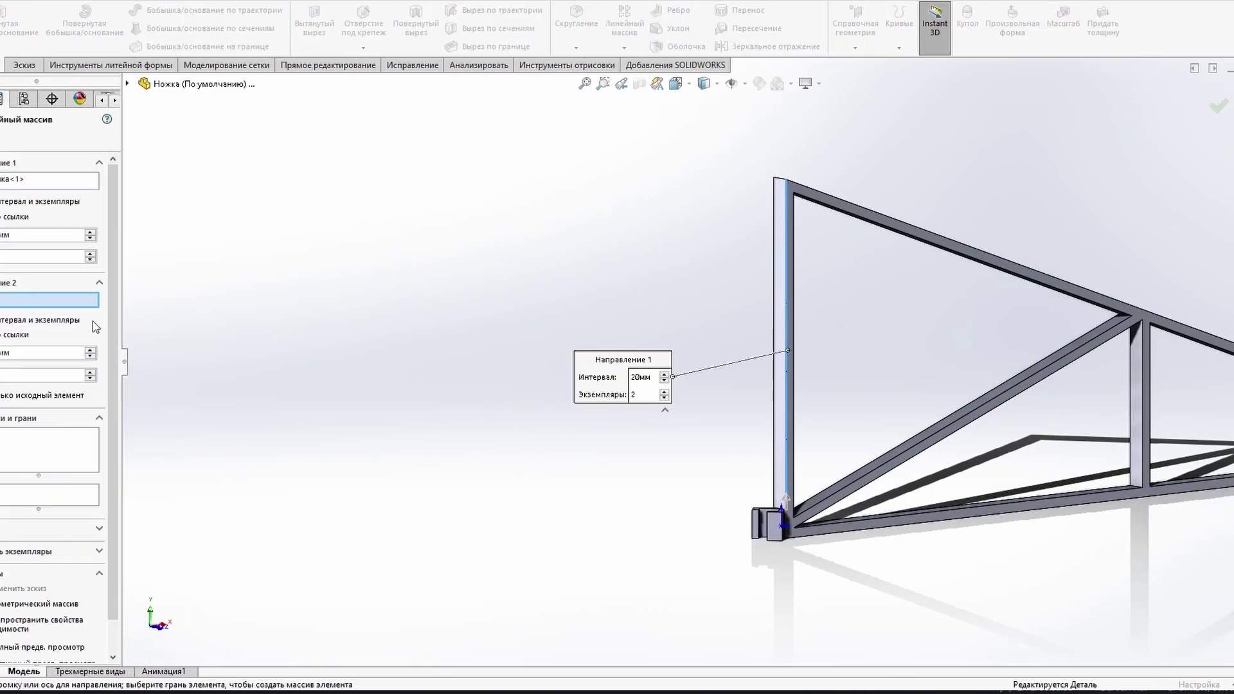
pyautogui.moveTo(588, 468)
pyautogui.mouseDown(button='middle')
pyautogui.moveTo(635, 487)
pyautogui.moveTo(608, 195)
pyautogui.mouseUp(button='middle')
pyautogui.press('Return')
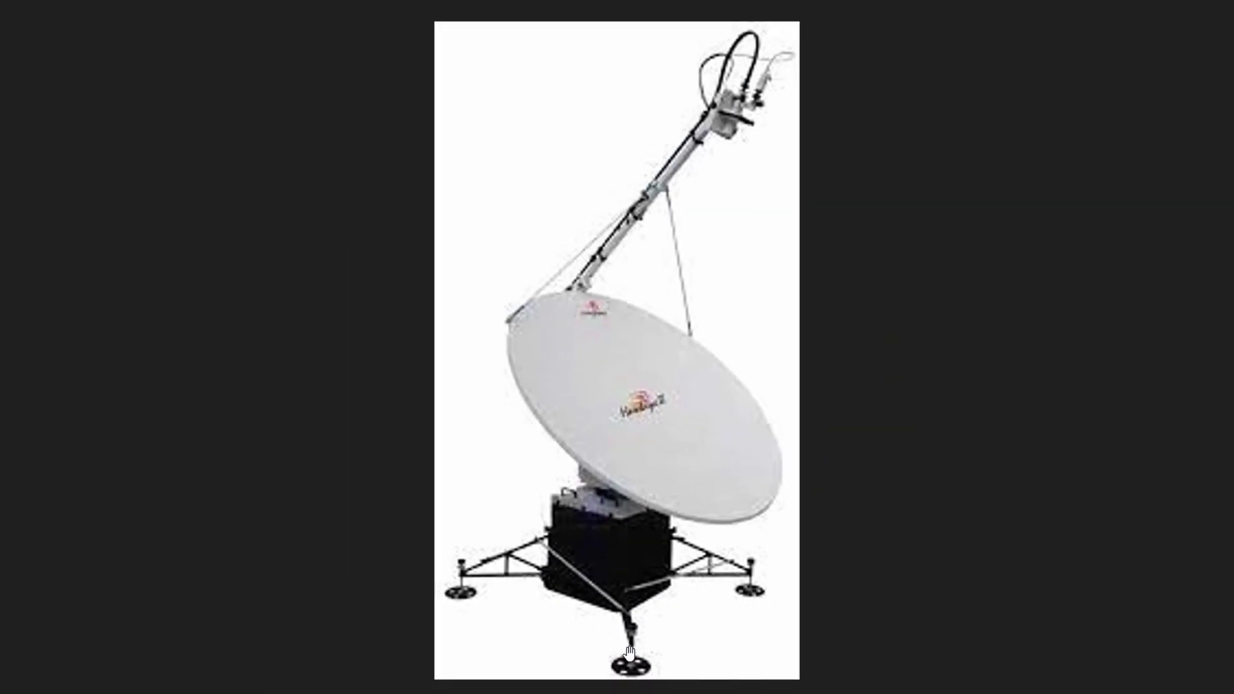
pyautogui.hotkey('alt', 'Tab')
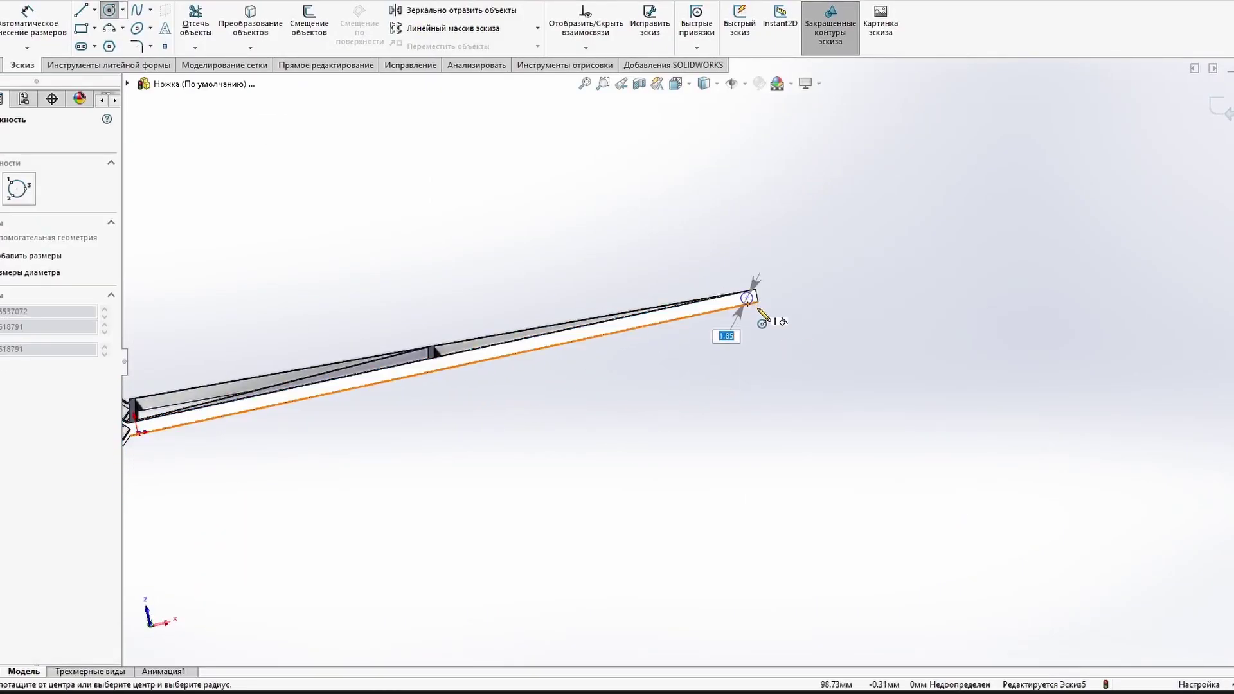
# Step: Sketch a Ø4 circle and a concentric Ø3 circle at the beam end
pyautogui.click(763, 315)
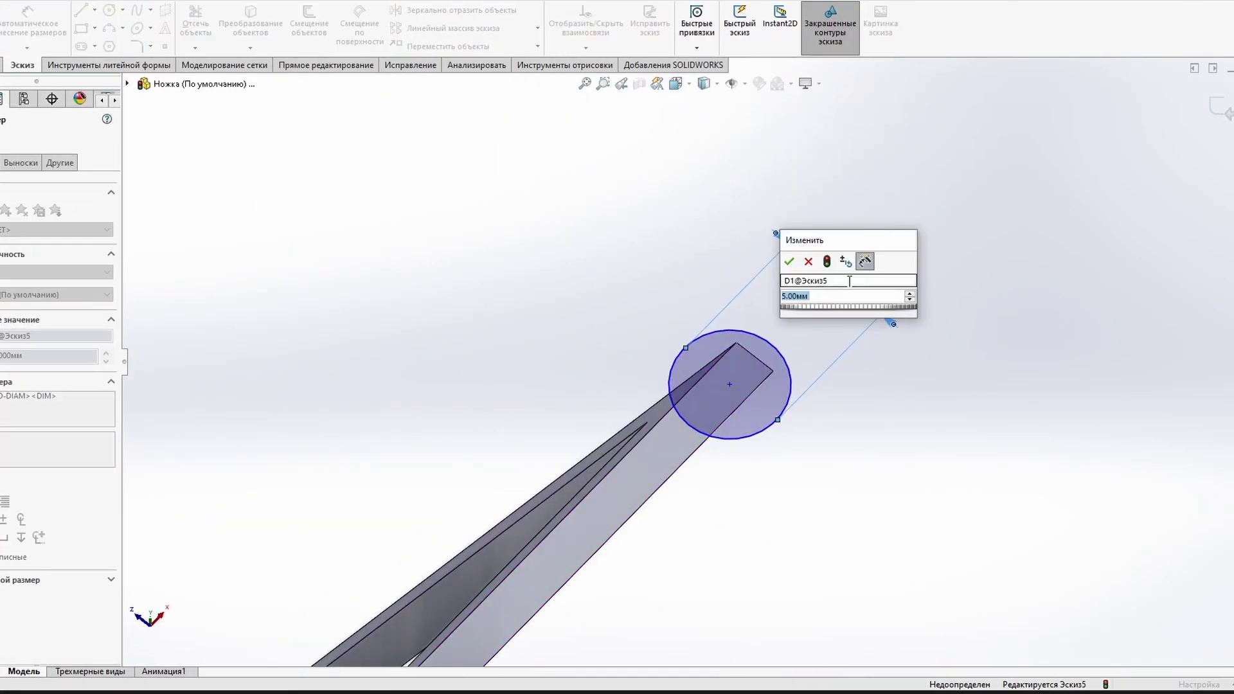
pyautogui.write('4')
pyautogui.press('Return')
pyautogui.click(793, 413)
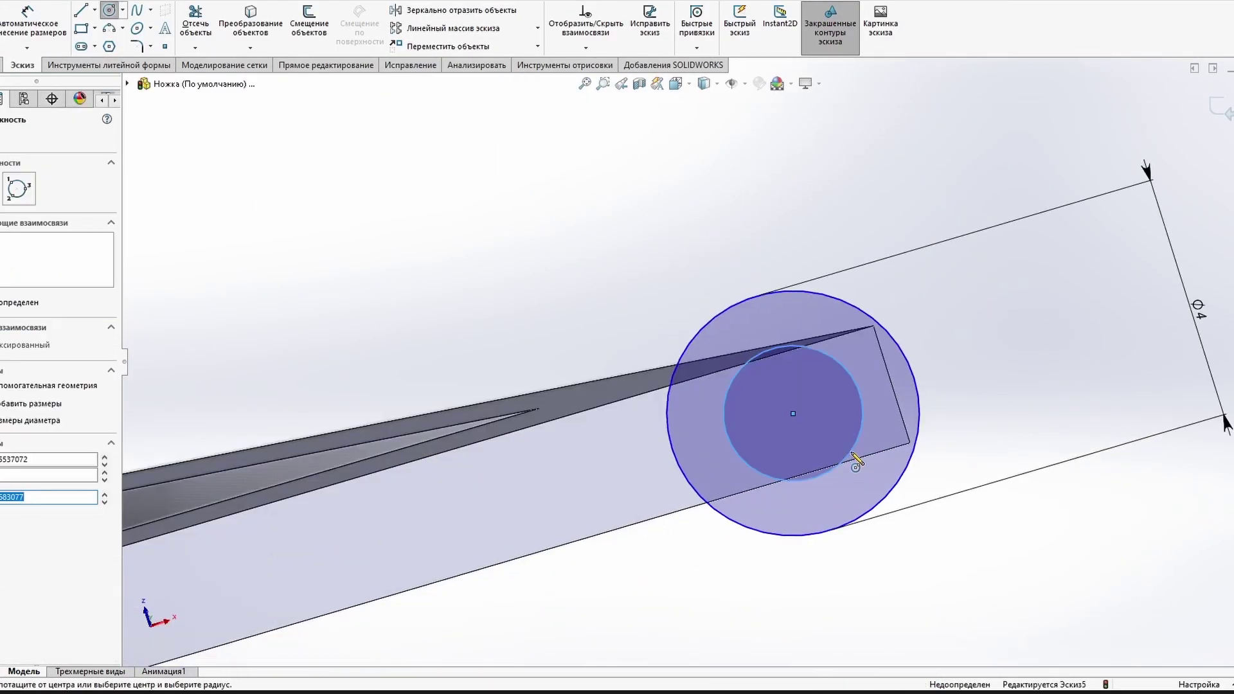
pyautogui.click(1035, 359)
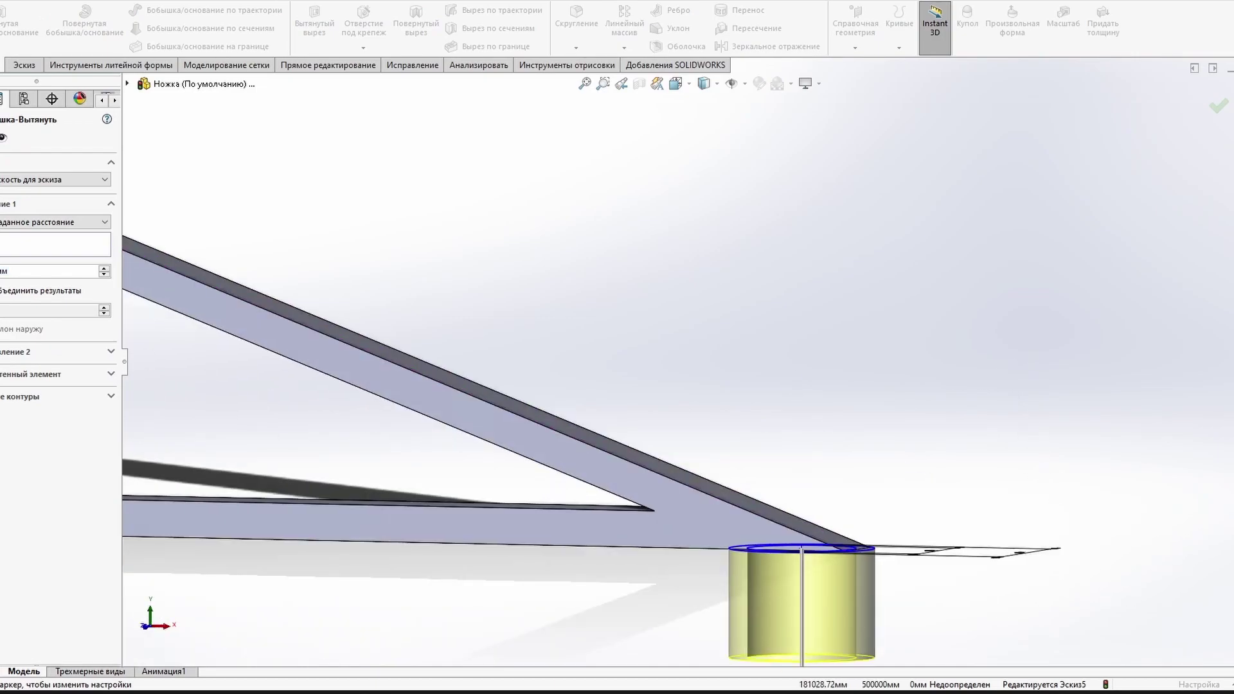
pyautogui.hotkey('ctrl', '8')
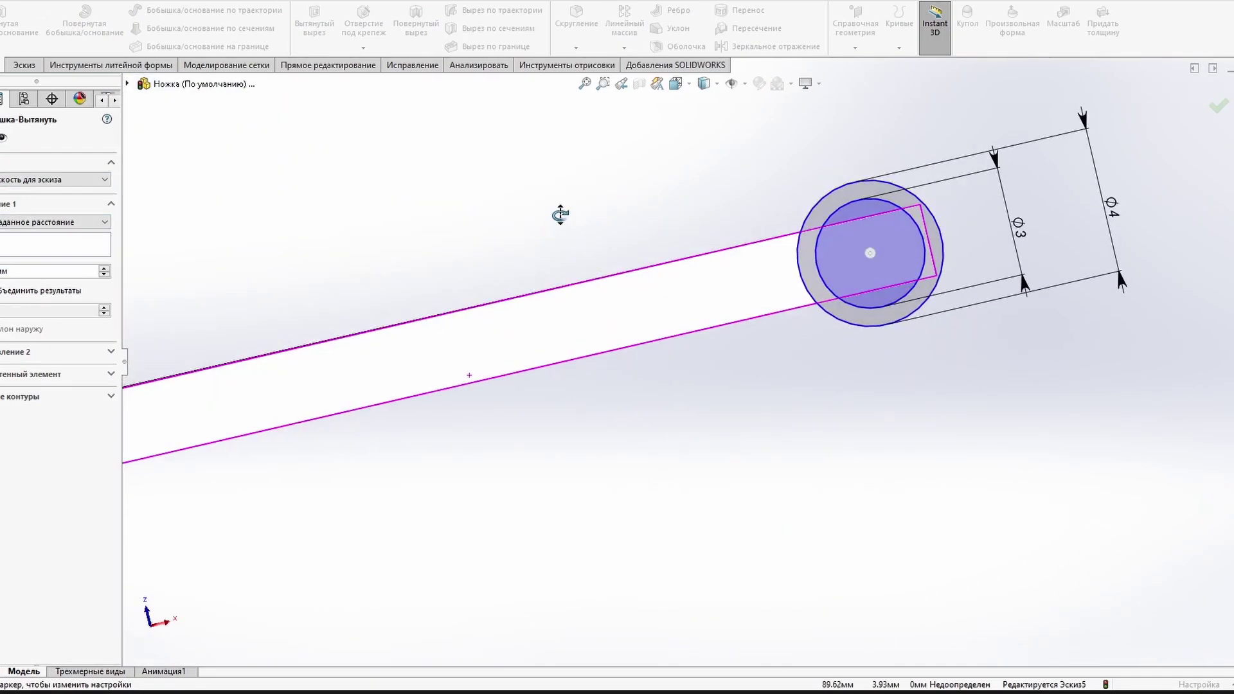
# Step: Draw lines across the circles to the upper and lower beam edges
pyautogui.press('Escape')
pyautogui.press('l')
pyautogui.scroll(-3, 948, 353)
pyautogui.click(683, 337)
pyautogui.click(951, 357)
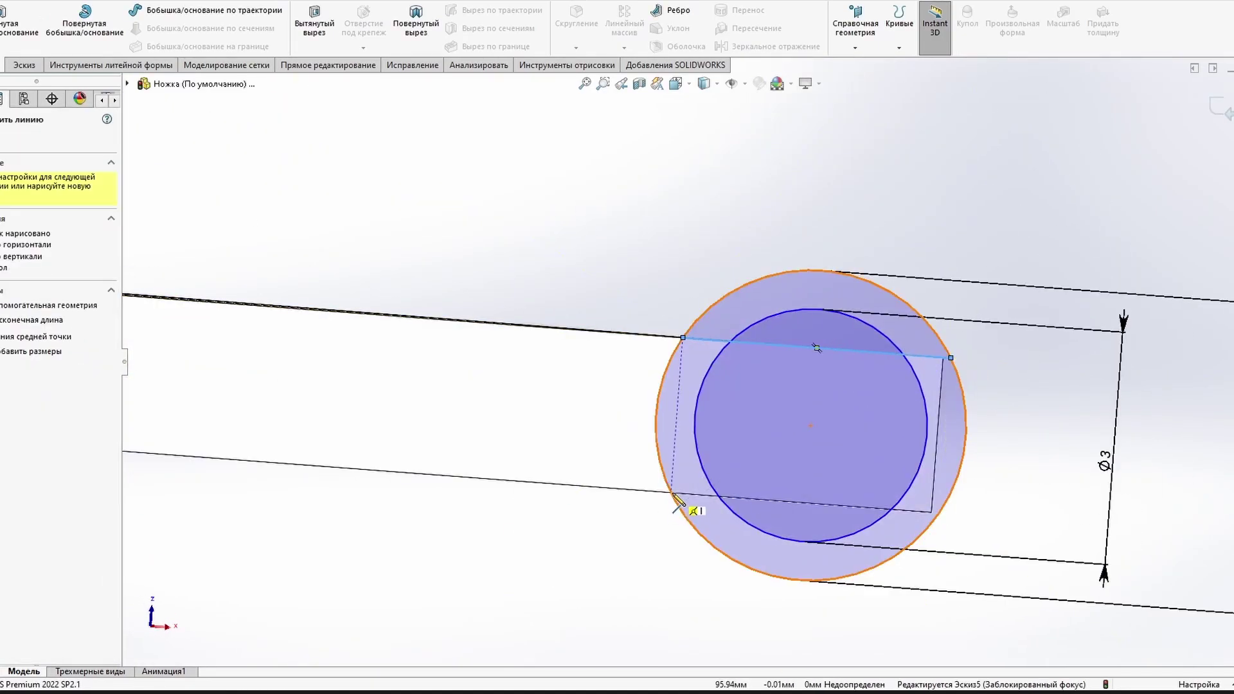
pyautogui.click(932, 513)
pyautogui.hotkey('ctrl', '8')
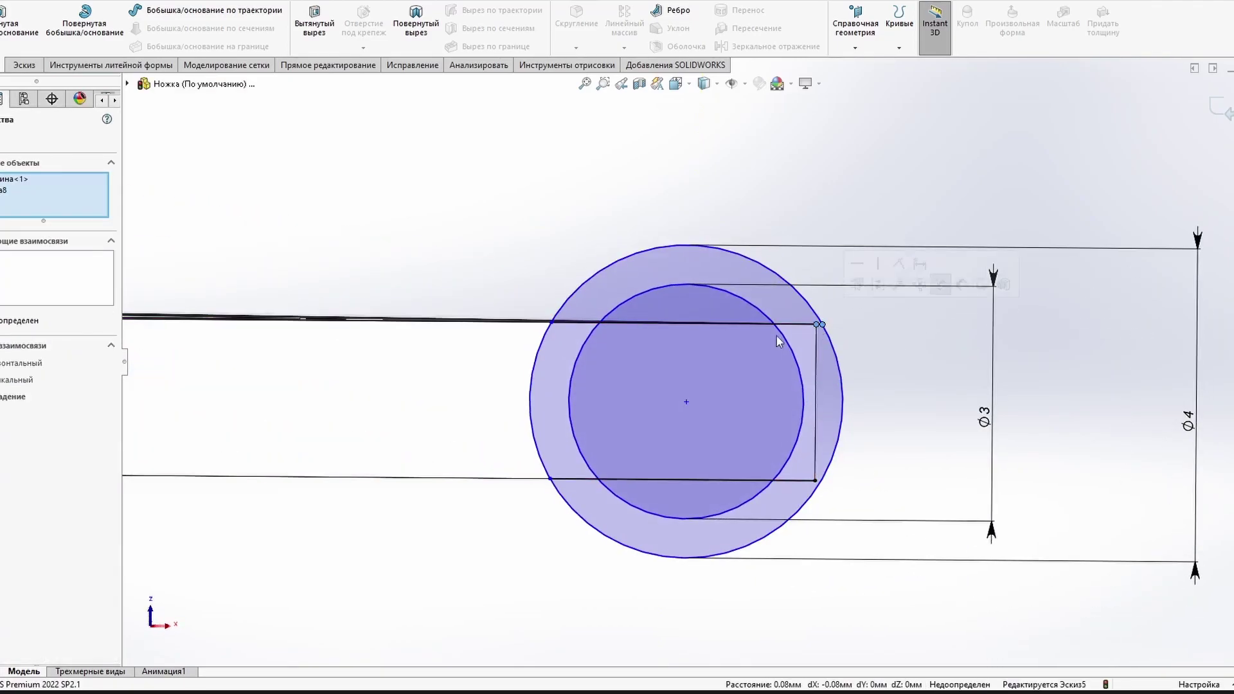
# Step: Extrude the Ø4 foot as Бобышка-Вытянуть3 and cut the Ø3 hole through it
pyautogui.click(683, 254)
pyautogui.scroll(-3, 903, 518)
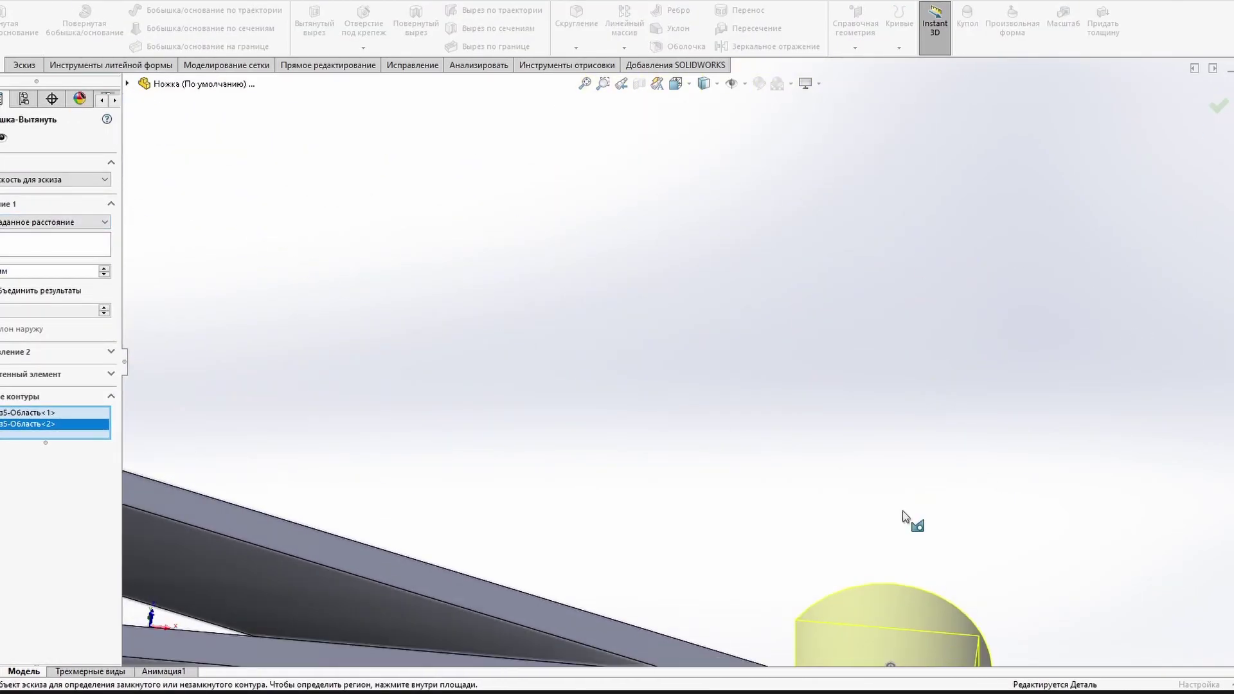
pyautogui.click(827, 455)
pyautogui.click(683, 276)
pyautogui.scroll(3, 534, 572)
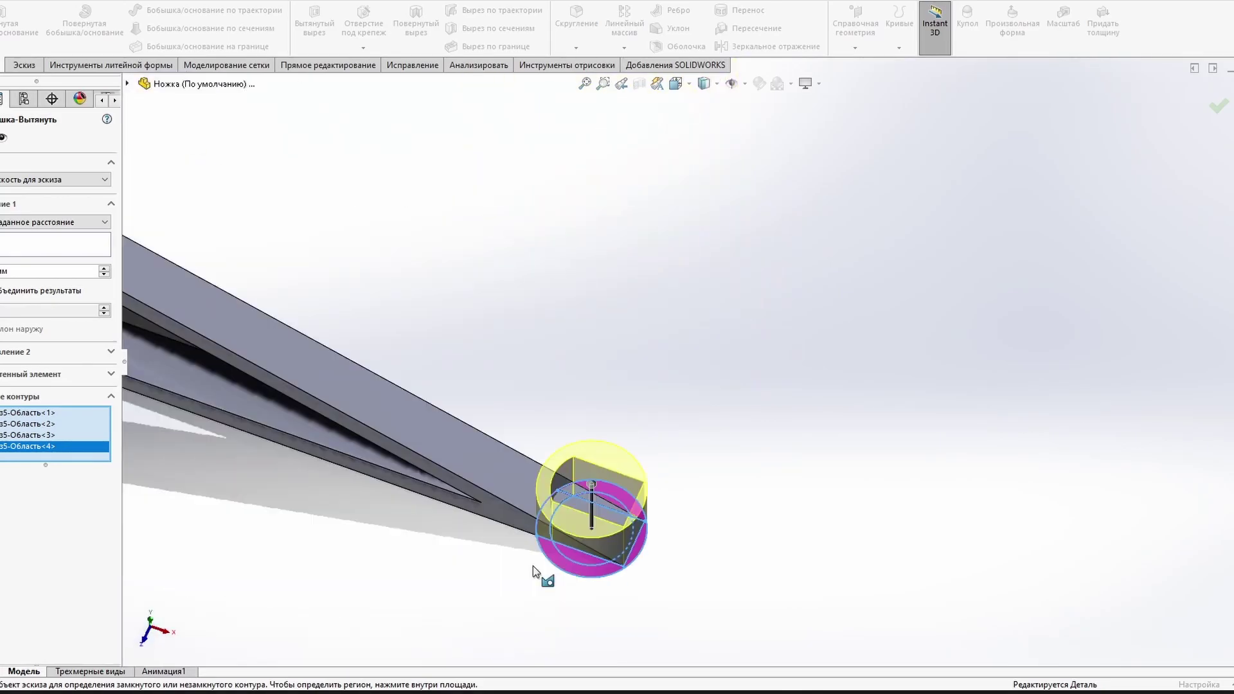
pyautogui.scroll(-3, 534, 572)
pyautogui.press('Return')
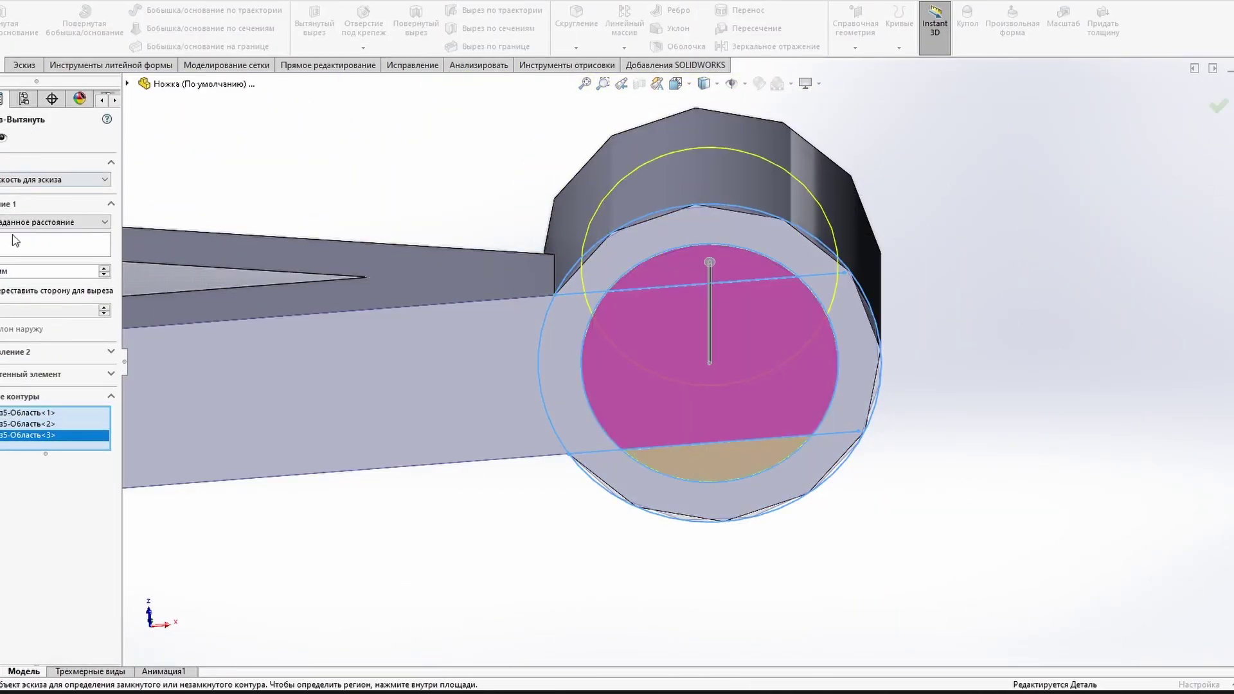
pyautogui.press('Return')
pyautogui.scroll(5, 628, 143)
pyautogui.moveTo(629, 143)
pyautogui.mouseDown(button='middle')
pyautogui.moveTo(753, 295)
pyautogui.moveTo(722, 468)
pyautogui.mouseUp(button='middle')
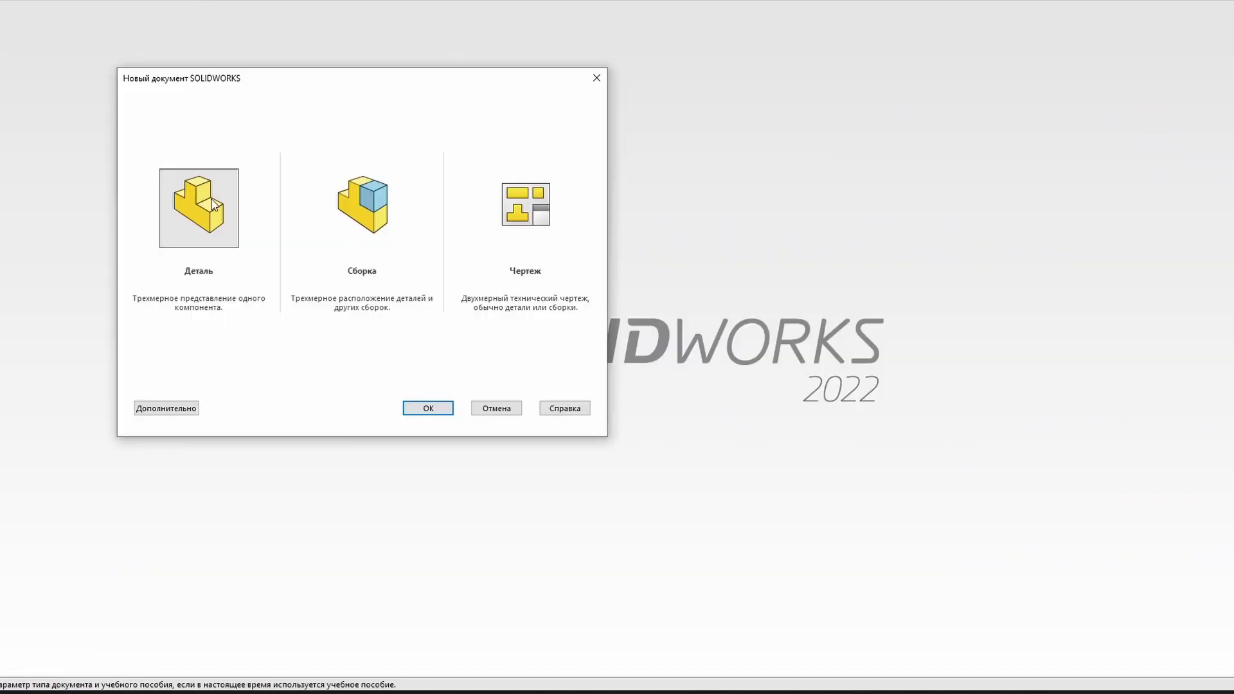
# Step: In a new part, sketch a Ø10 disc with four Ø2 holes offset 4,5, then extrude it
pyautogui.doubleClick(209, 214)
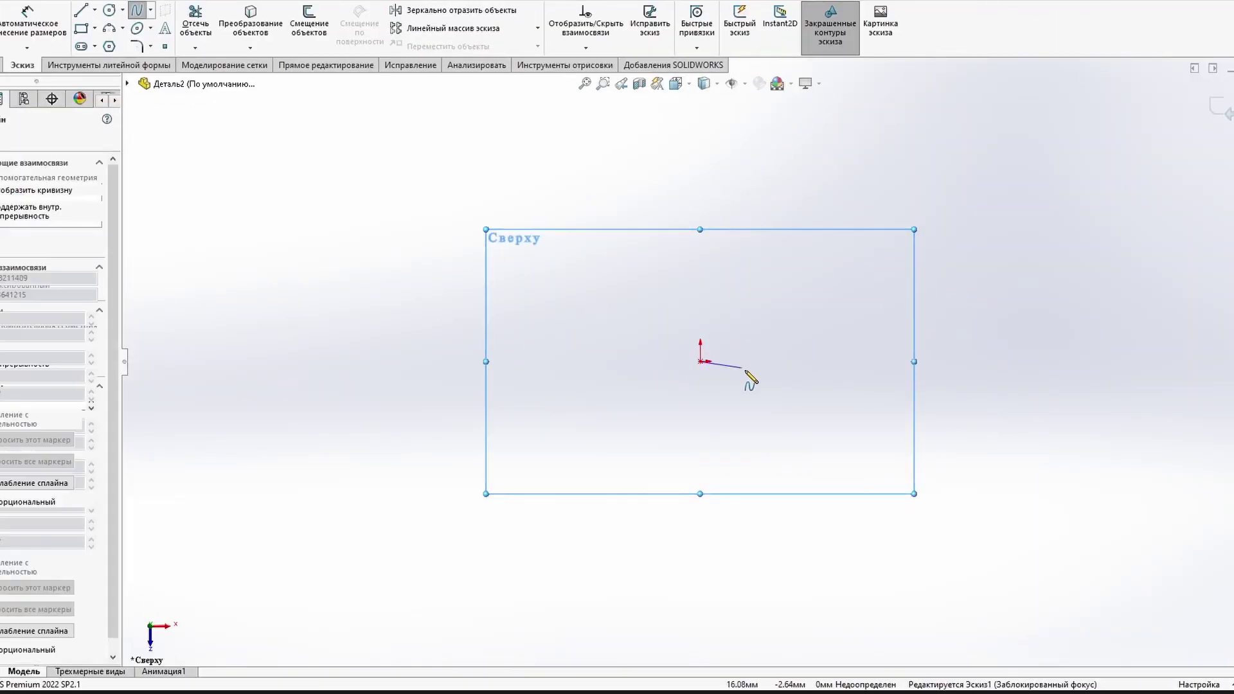
pyautogui.press('Return')
pyautogui.scroll(-5, 709, 384)
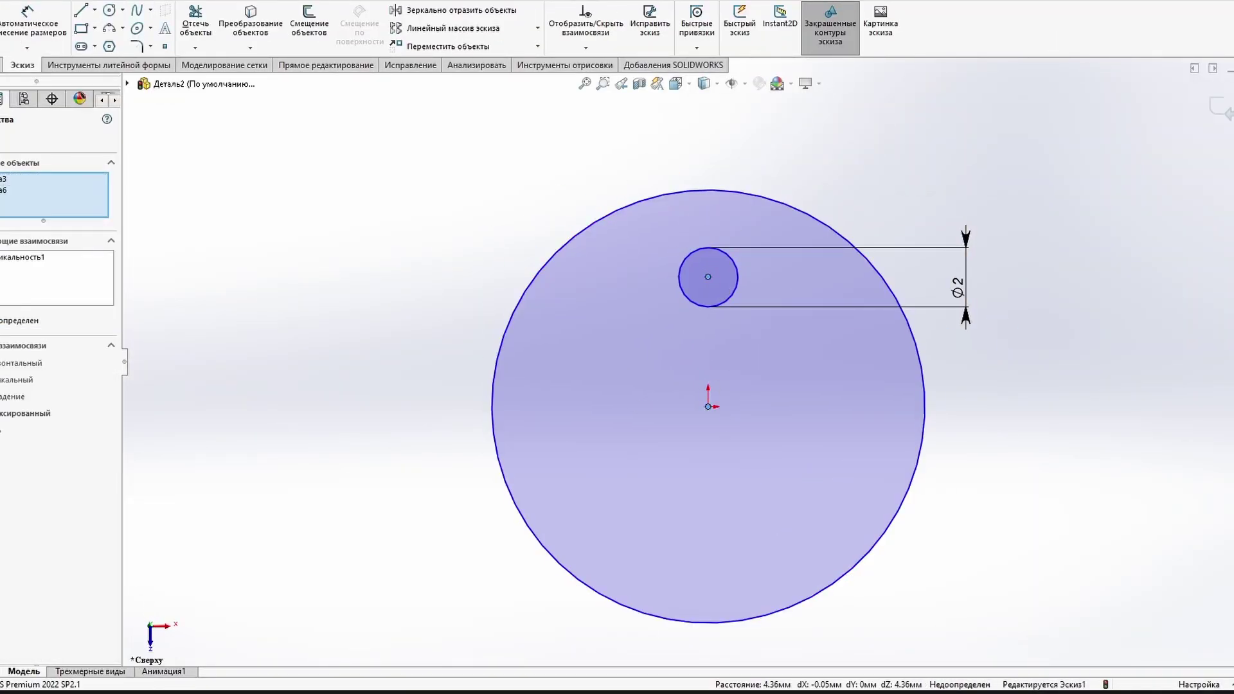
pyautogui.click(1069, 334)
pyautogui.write('4,5')
pyautogui.press('Return')
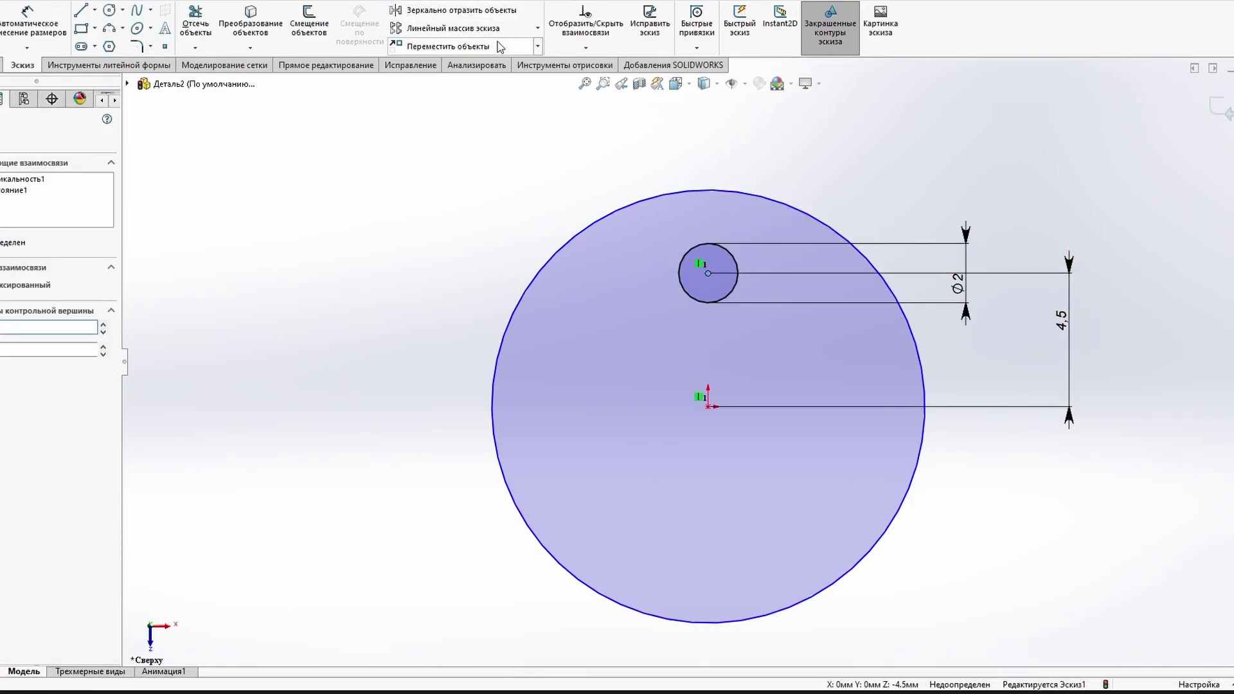
pyautogui.press('Escape')
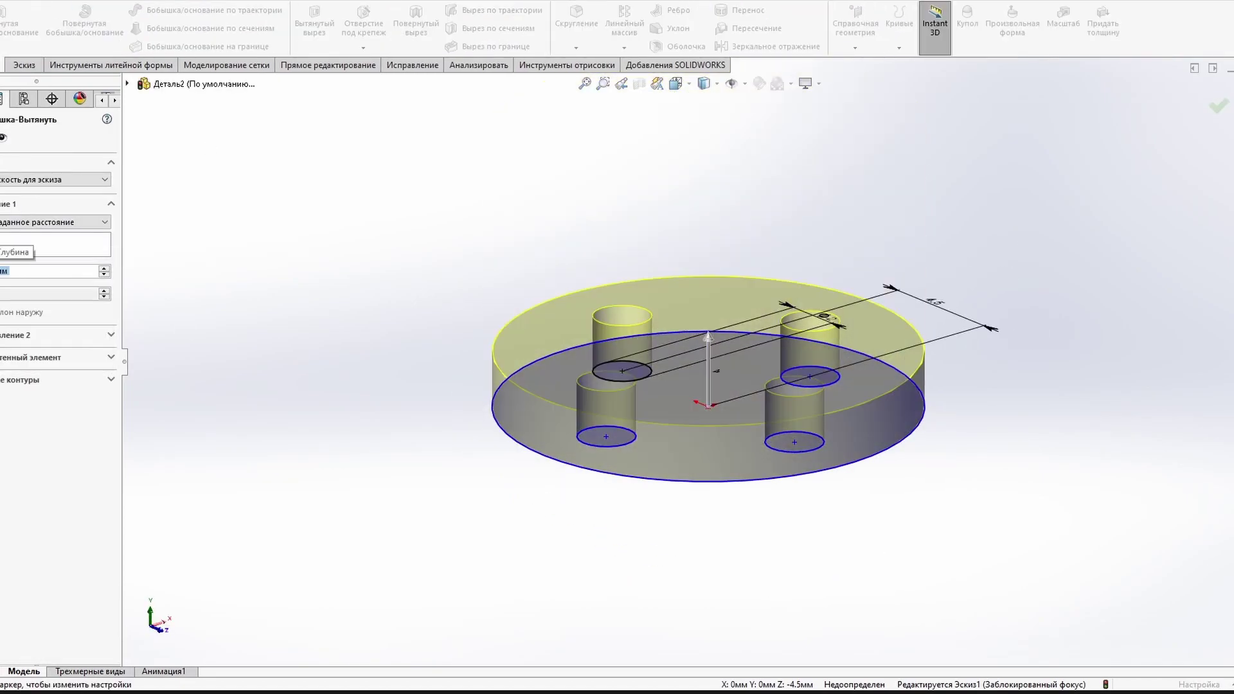
pyautogui.press('Return')
pyautogui.moveTo(754, 318); pyautogui.dragTo(761, 308, button='middle')
# Step: Sketch a circle at the flange centre and extrude it upward into a tall shaft
pyautogui.click(762, 308)
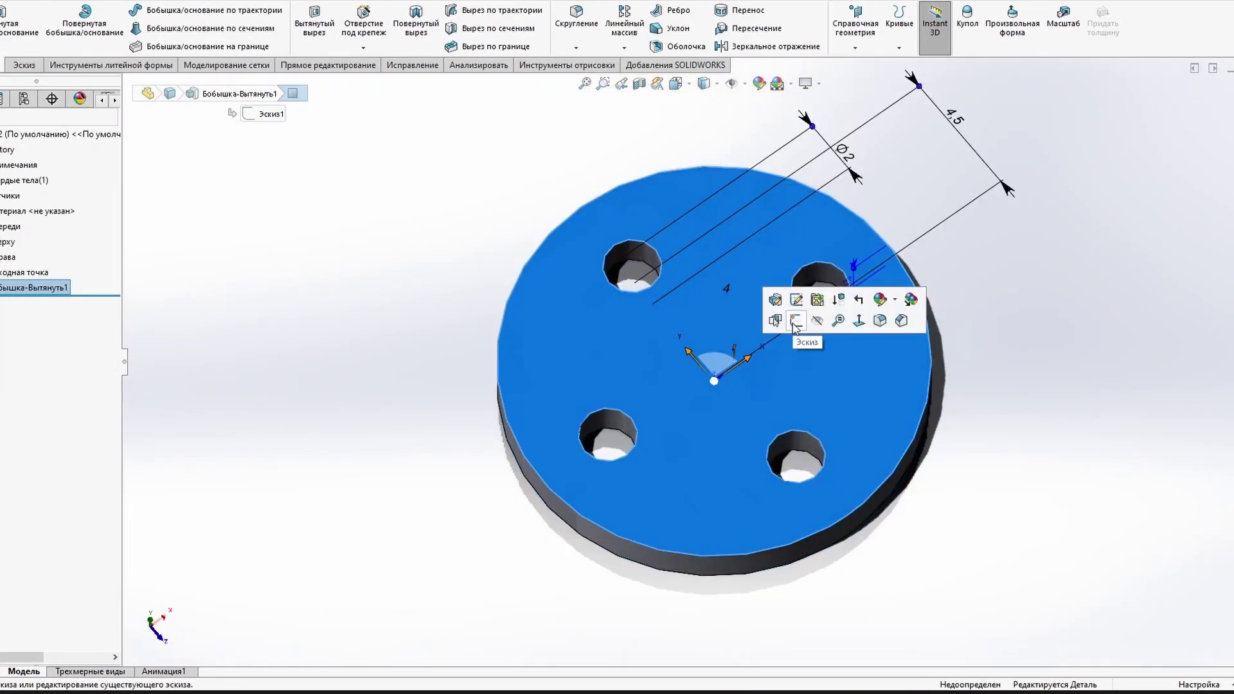
pyautogui.click(796, 325)
pyautogui.click(710, 364)
pyautogui.click(739, 392)
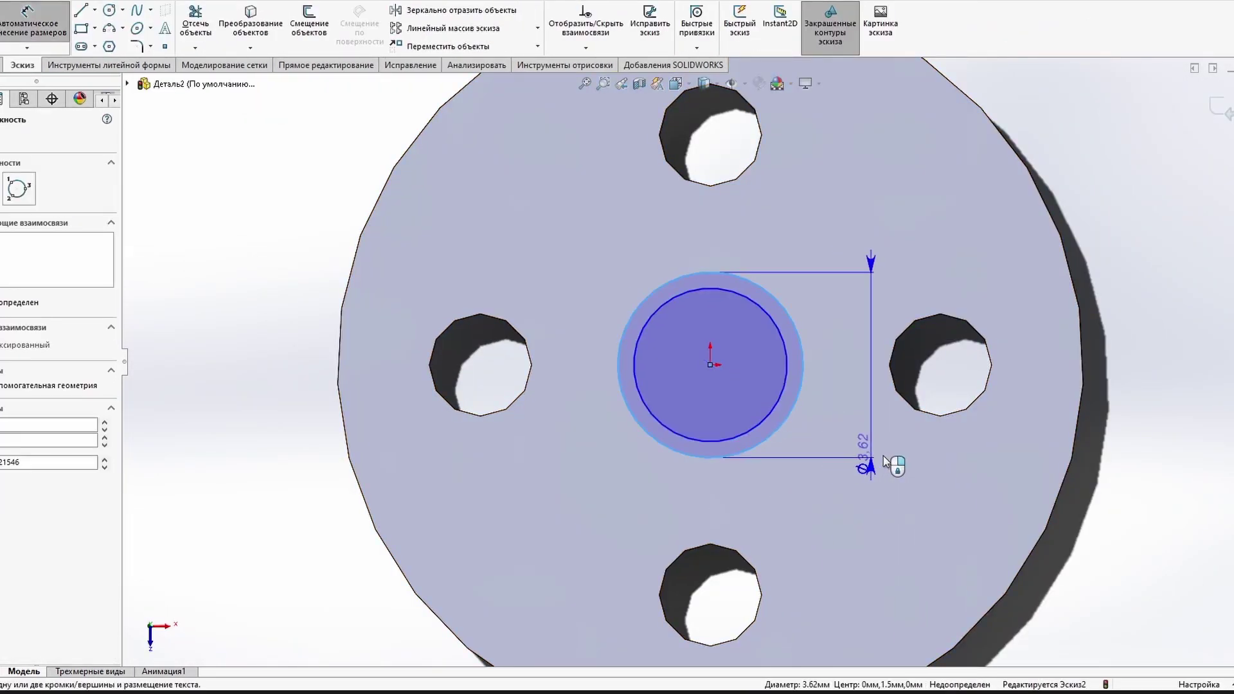
pyautogui.hotkey('alt', 'Tab')
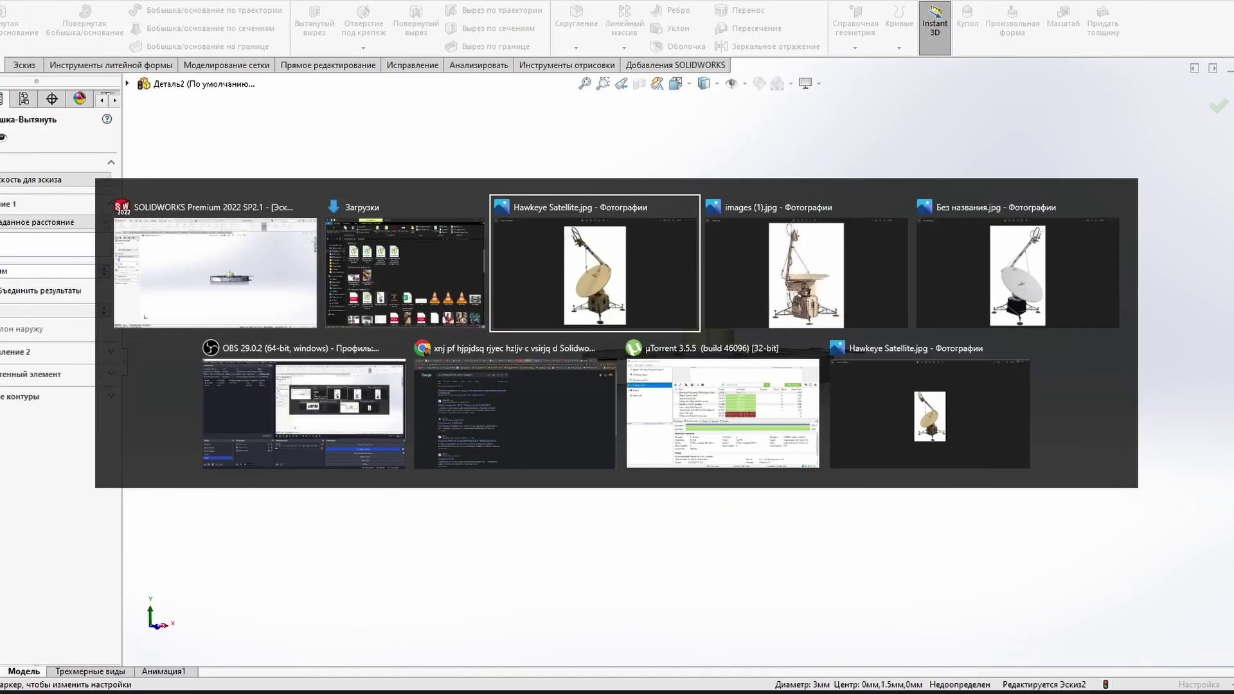
pyautogui.scroll(4, 699, 362)
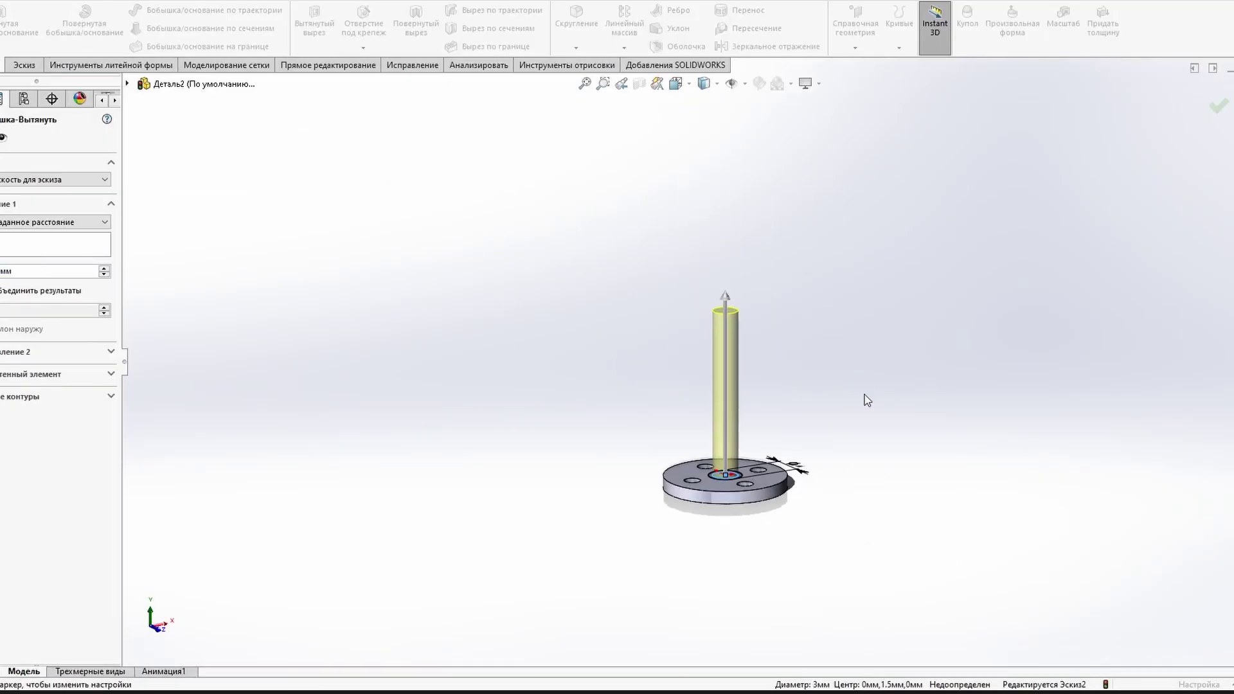
pyautogui.press('Return')
# Step: Start a second extrusion for the short, wider collar at the shaft base
pyautogui.scroll(-5, 707, 386)
pyautogui.press('Return')
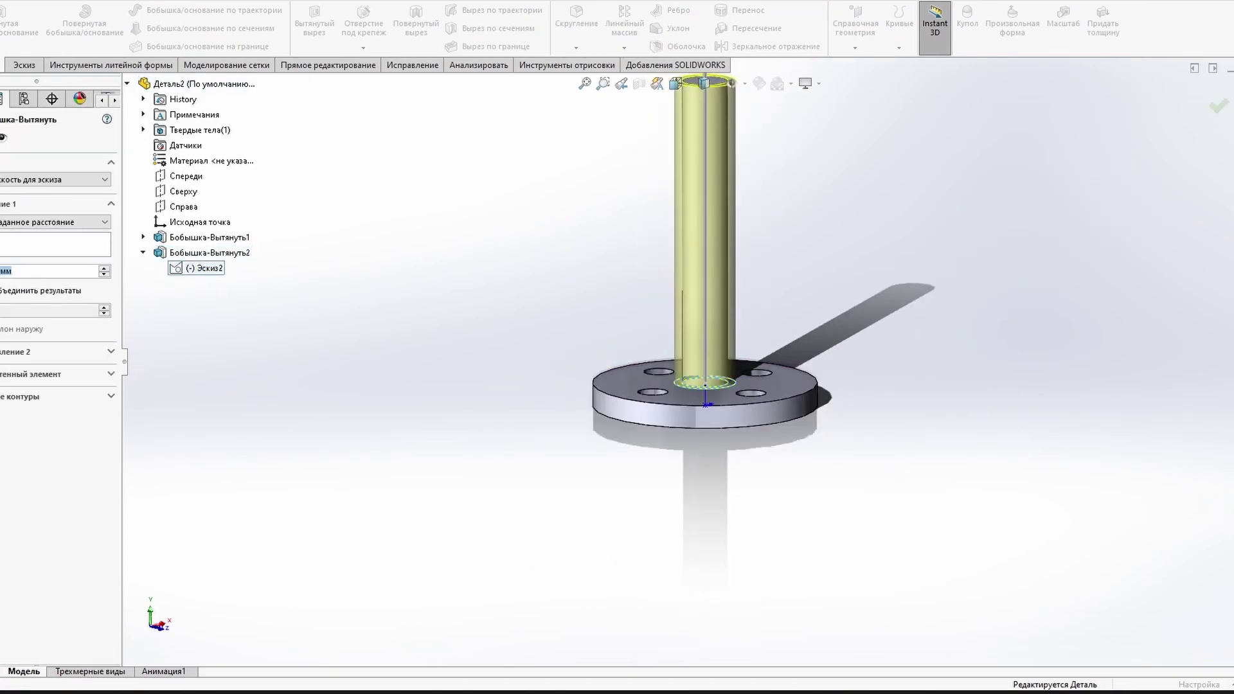
pyautogui.scroll(-5, 803, 331)
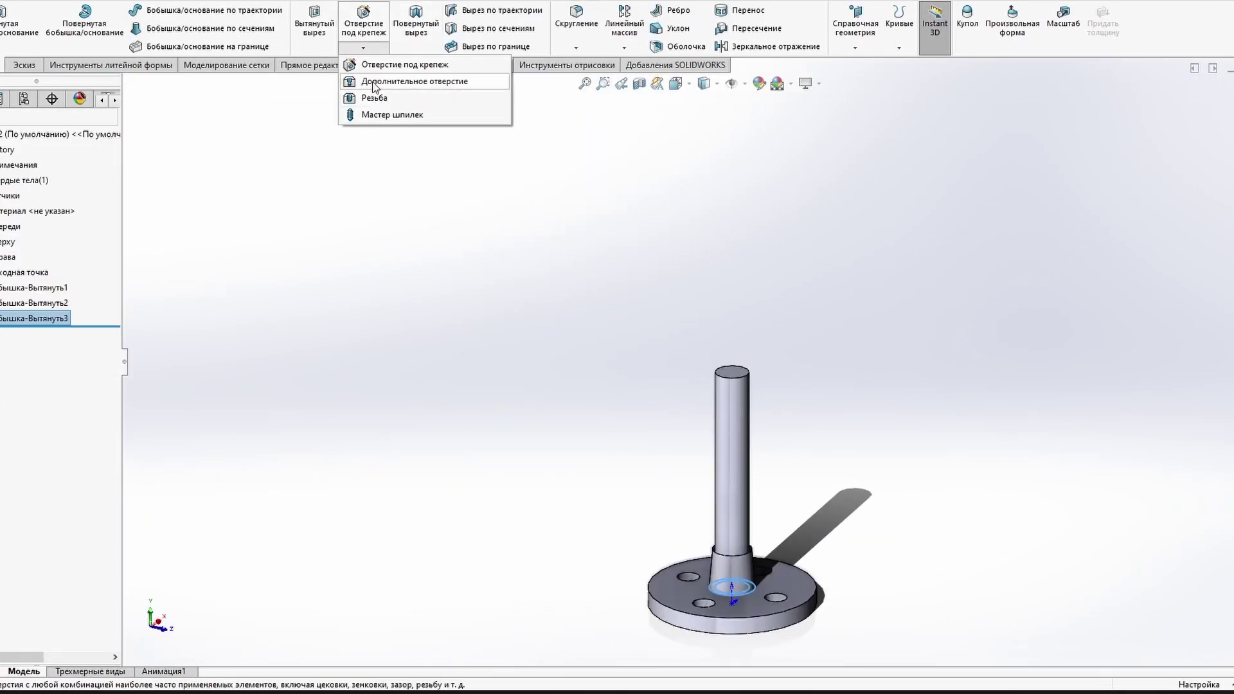
# Step: Add a cut thread Резьба1 starting from the shaft's top edge
pyautogui.click(374, 97)
pyautogui.click(714, 376)
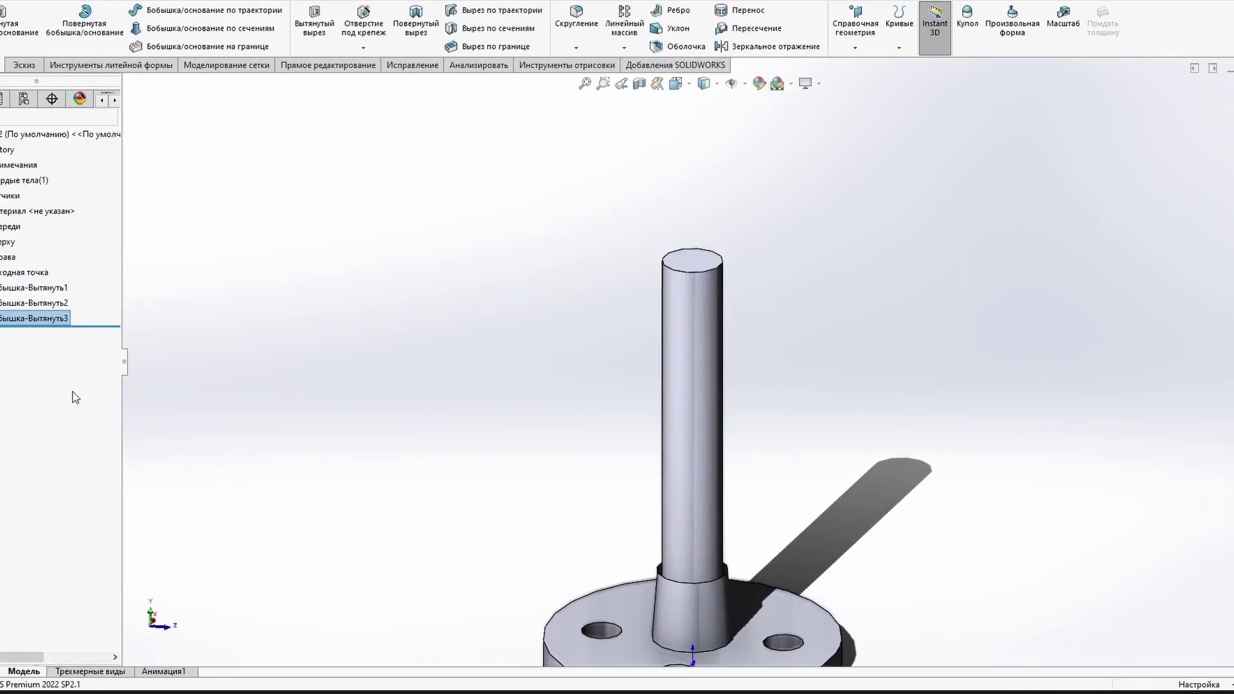
pyautogui.click(662, 264)
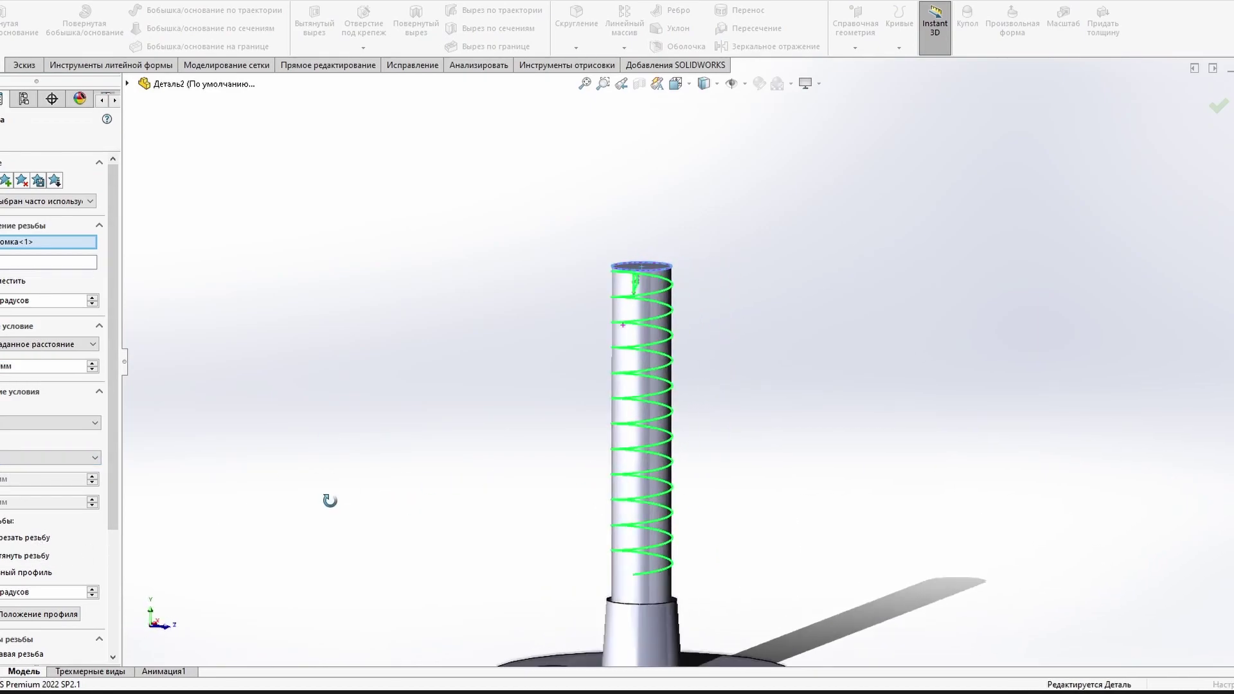
pyautogui.scroll(-3, 70, 461)
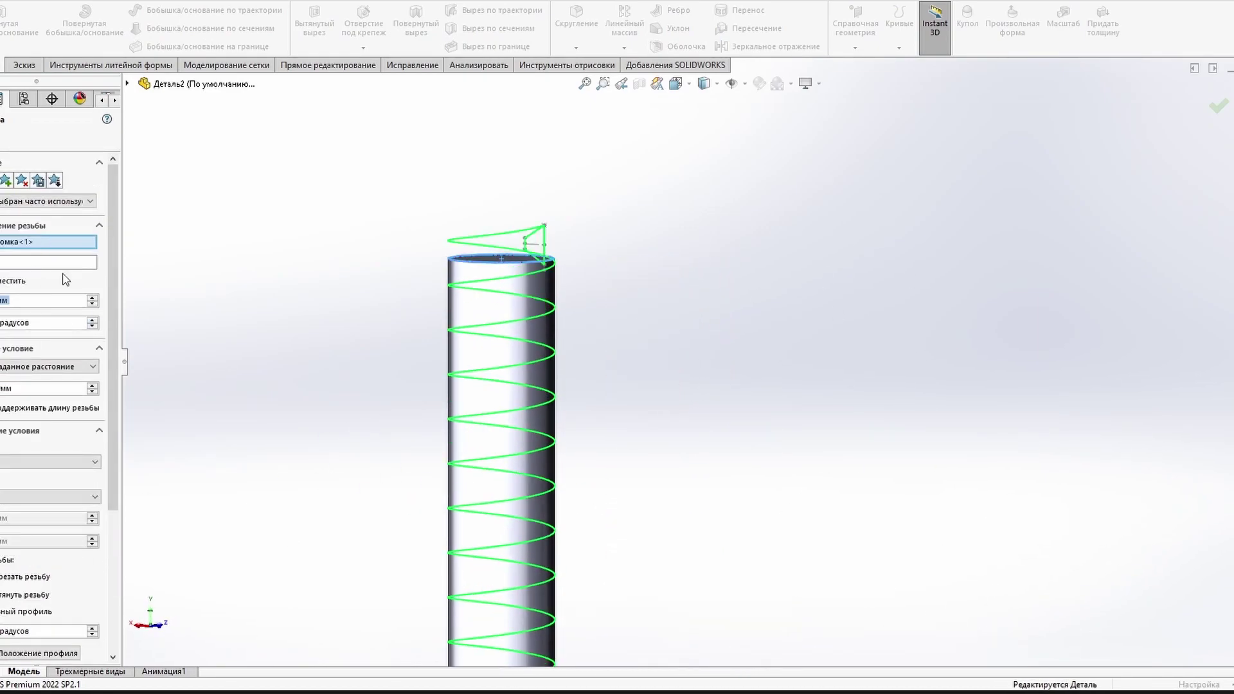
pyautogui.scroll(-2, 59, 547)
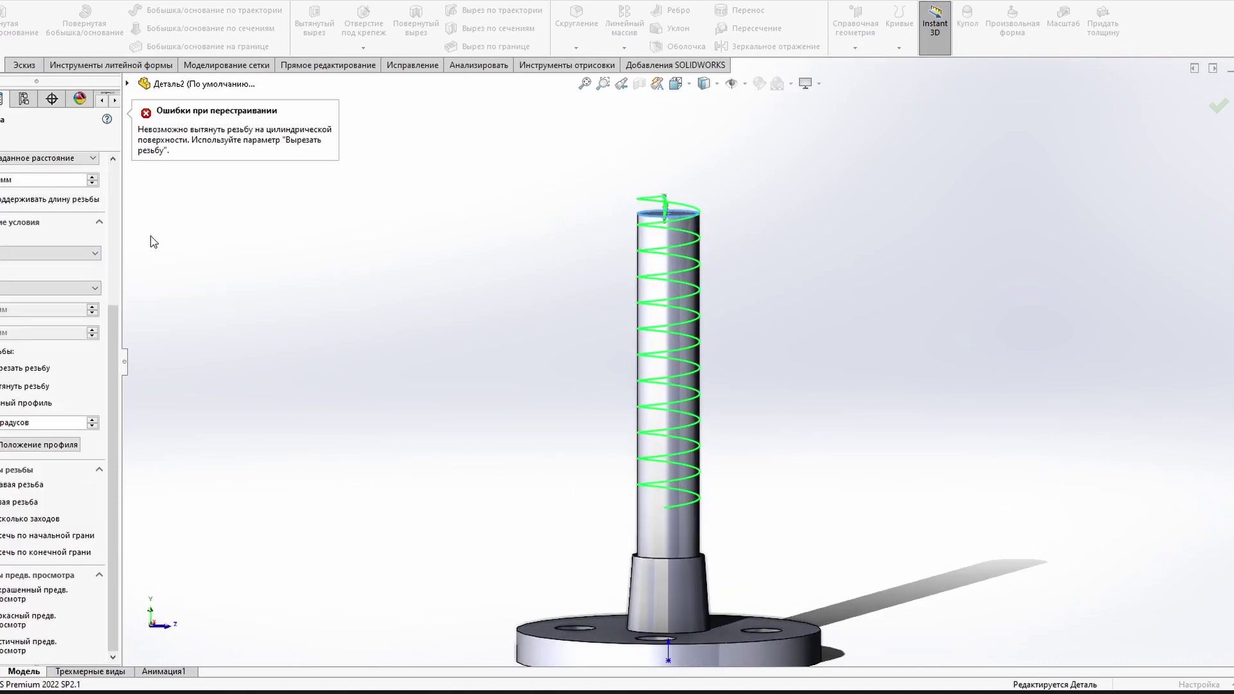
pyautogui.press('Return')
# Step: Reopen Резьба1's settings with Edit Feature to refine the thread
pyautogui.moveTo(435, 591)
pyautogui.mouseDown(button='middle')
pyautogui.moveTo(978, 487)
pyautogui.moveTo(490, 366)
pyautogui.mouseUp(button='middle')
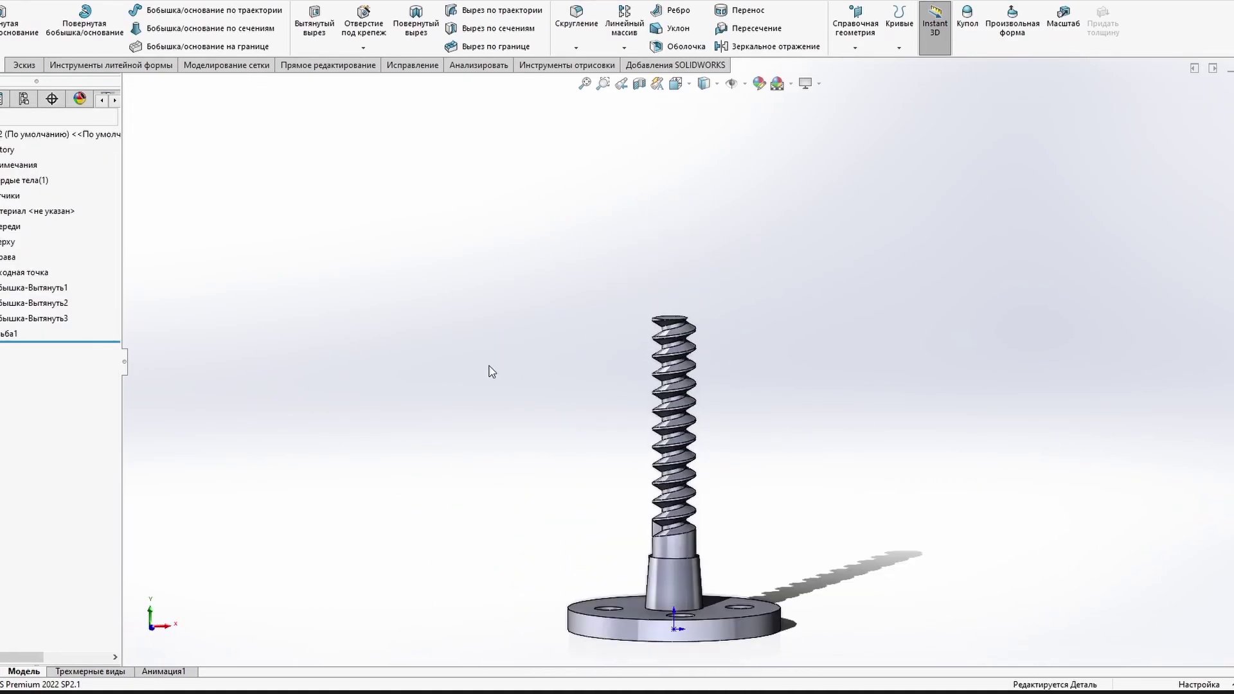
pyautogui.rightClick(13, 333)
pyautogui.click(41, 304)
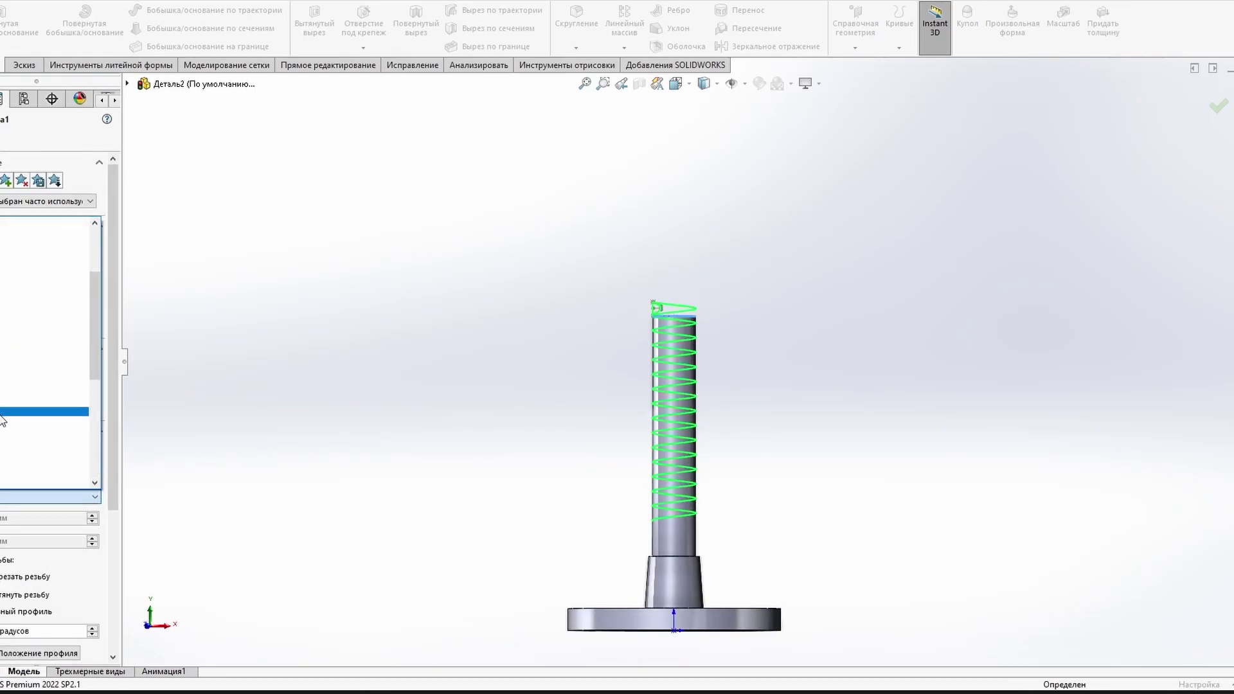
pyautogui.scroll(-3, 106, 576)
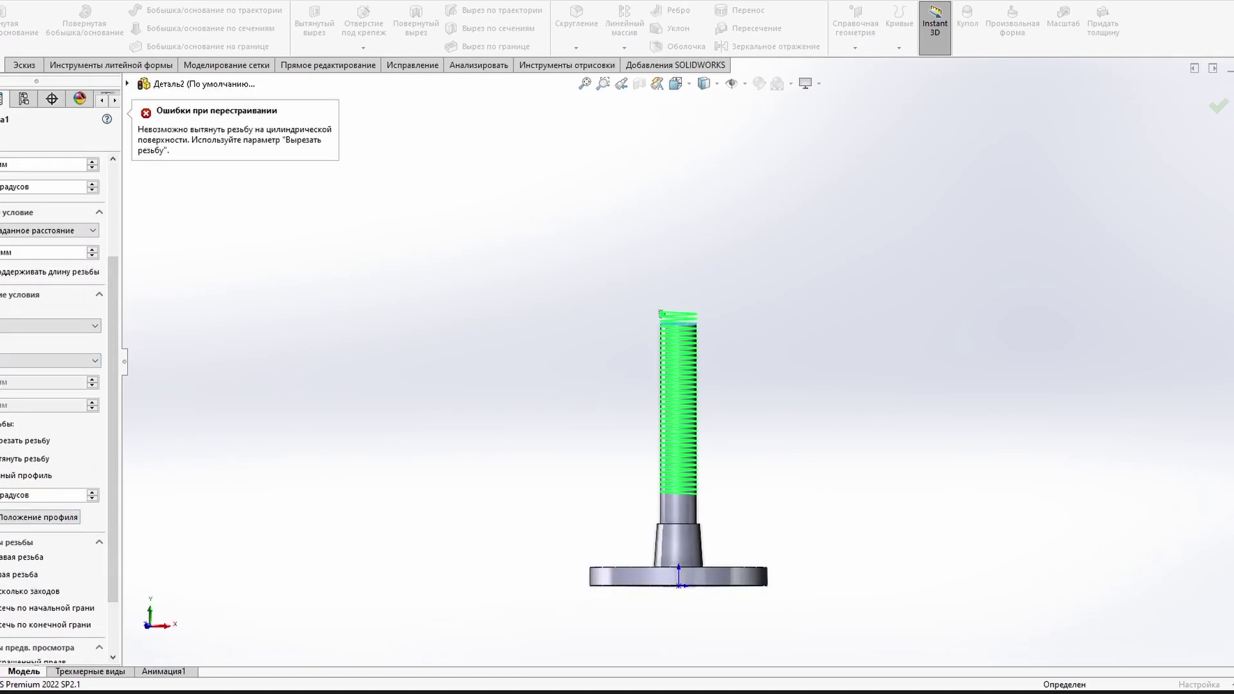
pyautogui.scroll(-2, 54, 412)
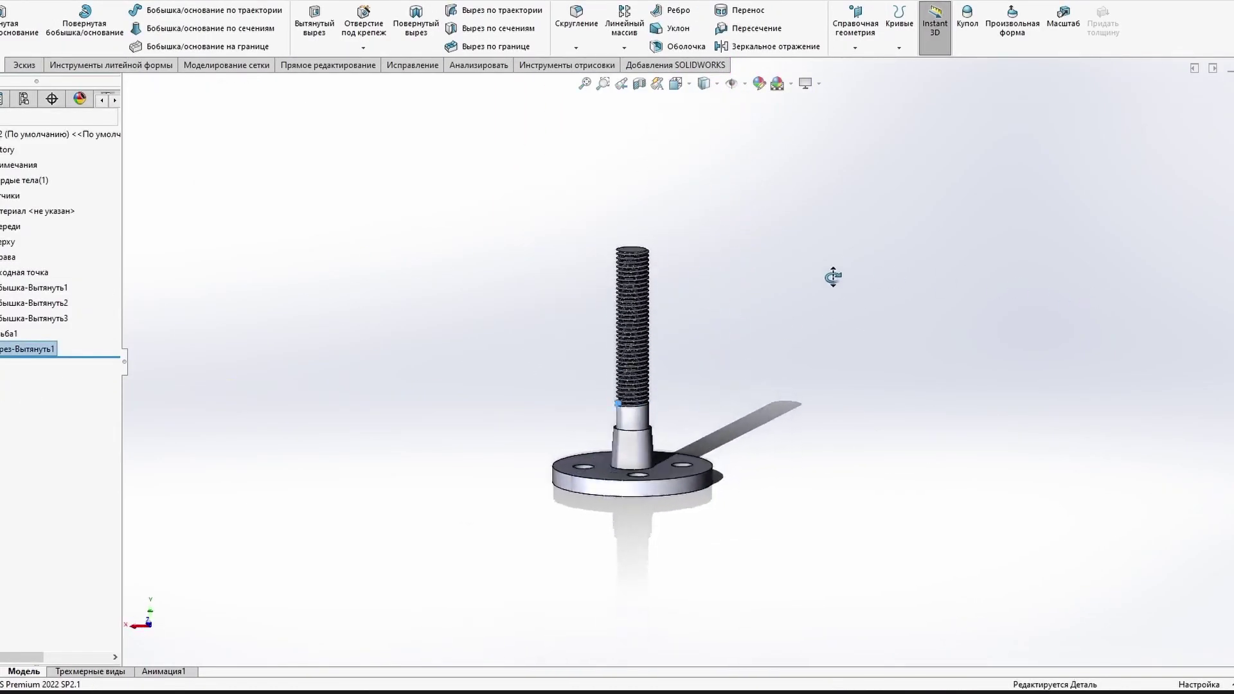
# Step: Sketch a circle on the bolt's top face and cut it to depth
pyautogui.moveTo(832, 275); pyautogui.dragTo(468, 253, button='middle')
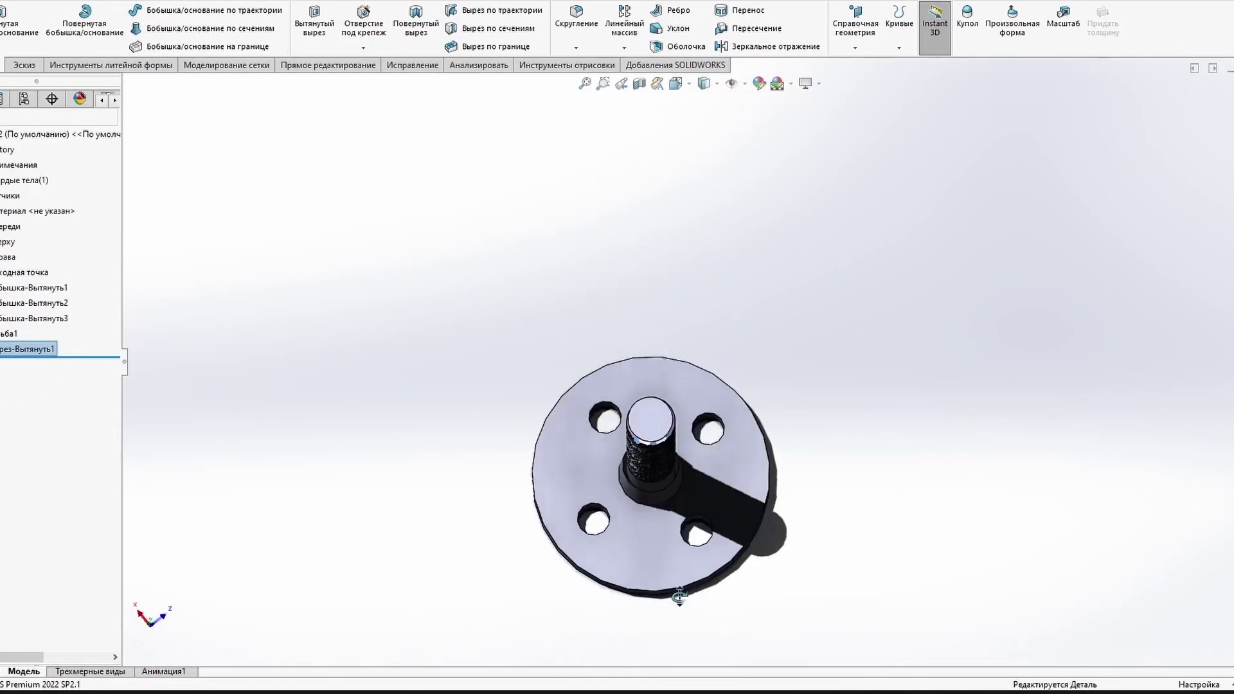
pyautogui.click(592, 187)
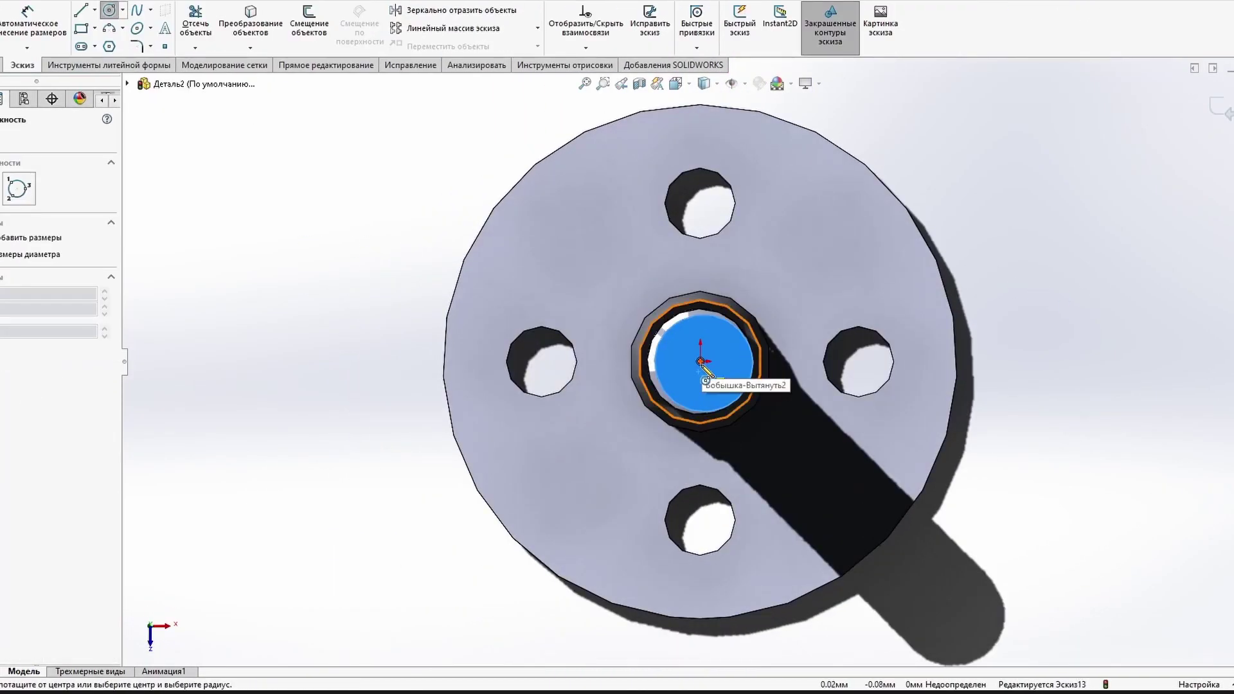
pyautogui.click(752, 398)
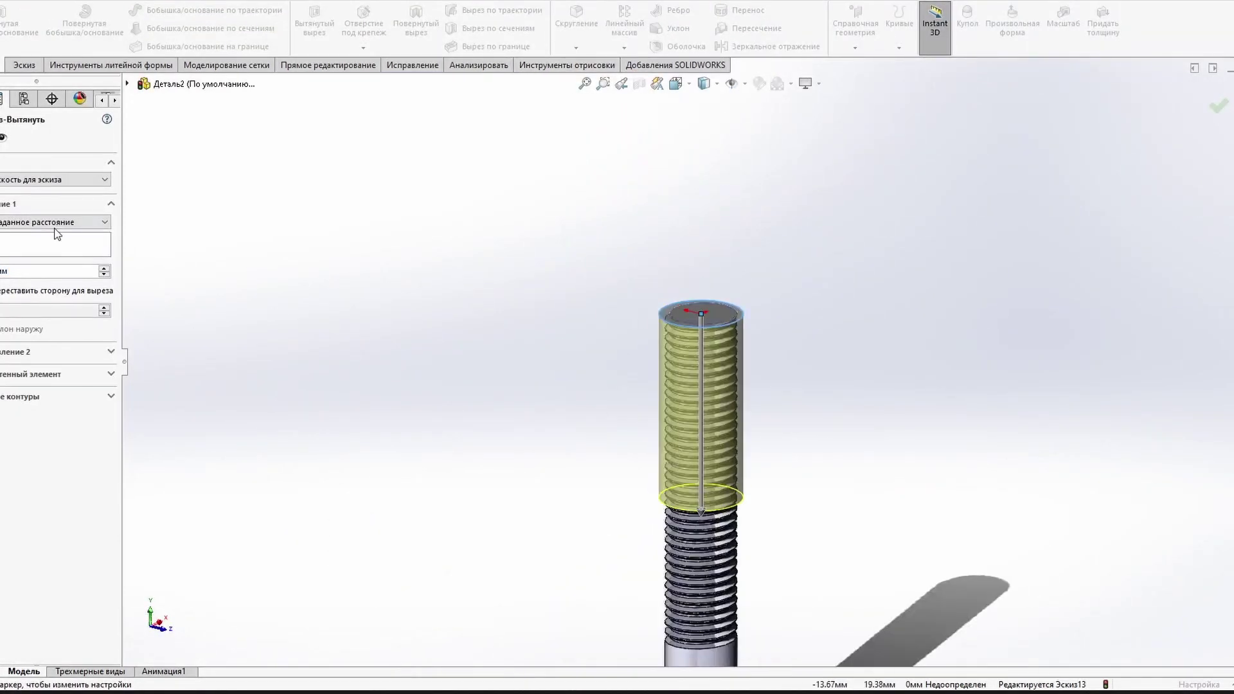
pyautogui.click(54, 222)
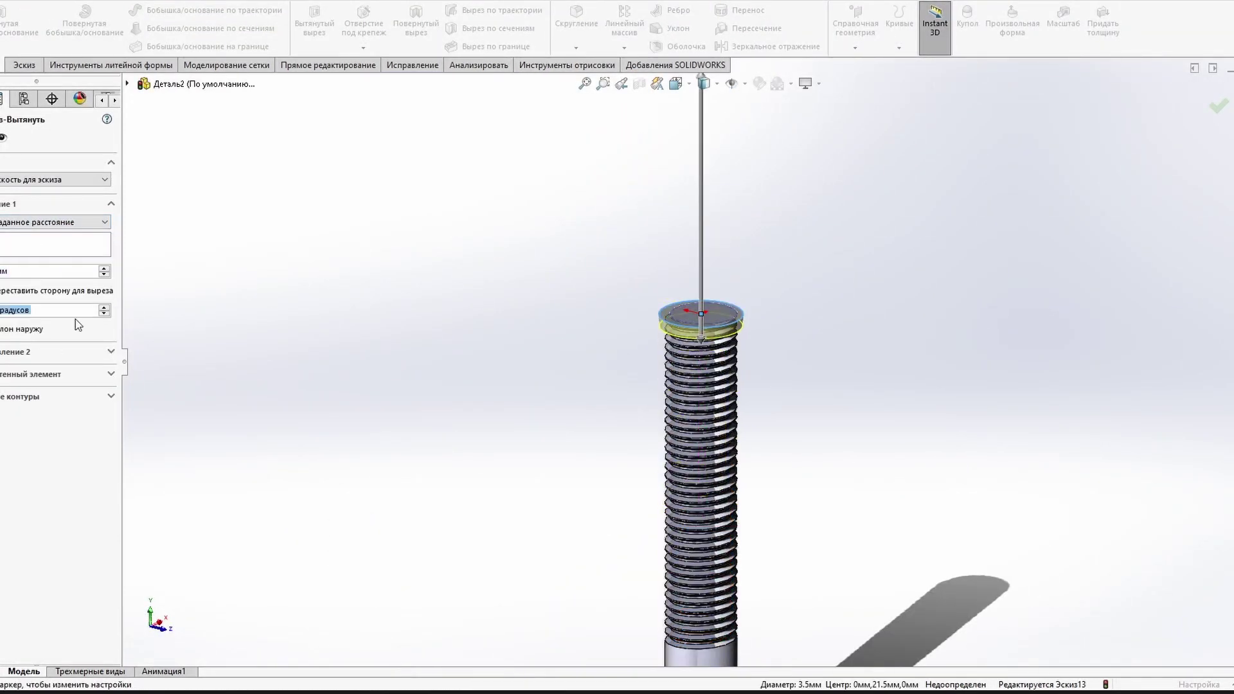
pyautogui.press('Return')
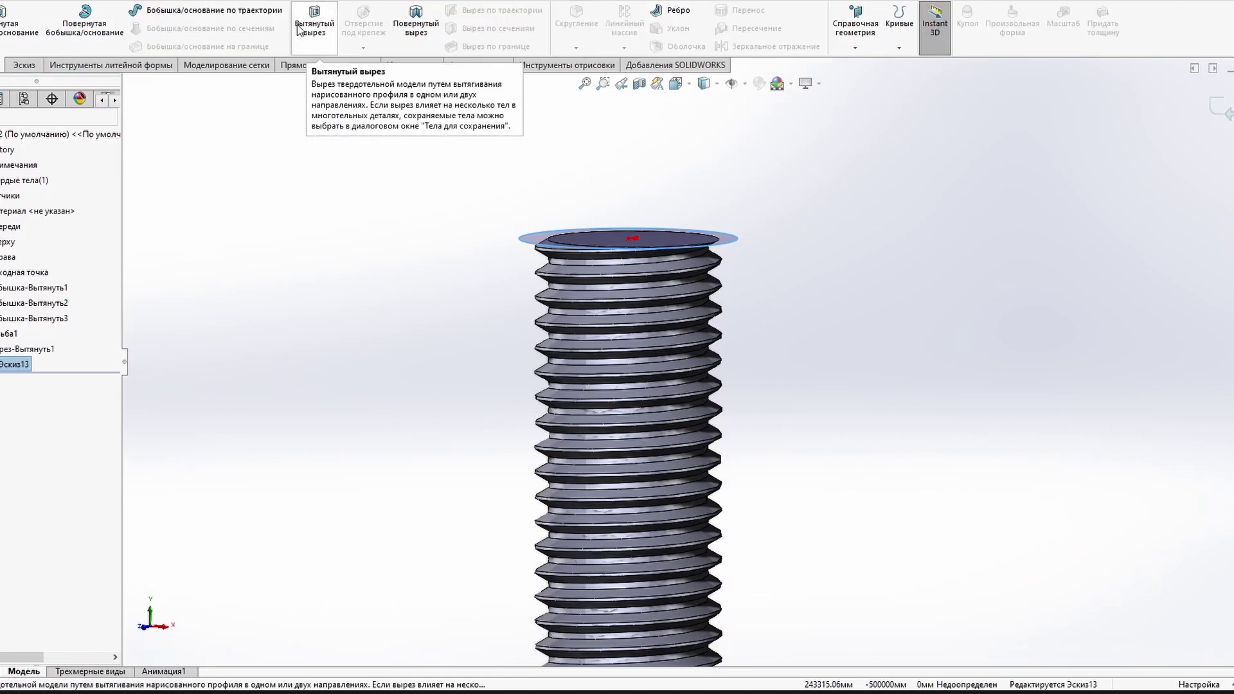
# Step: Add a second cut at the shaft top with a draft angle, then a chamfer
pyautogui.click(315, 23)
pyautogui.click(105, 312)
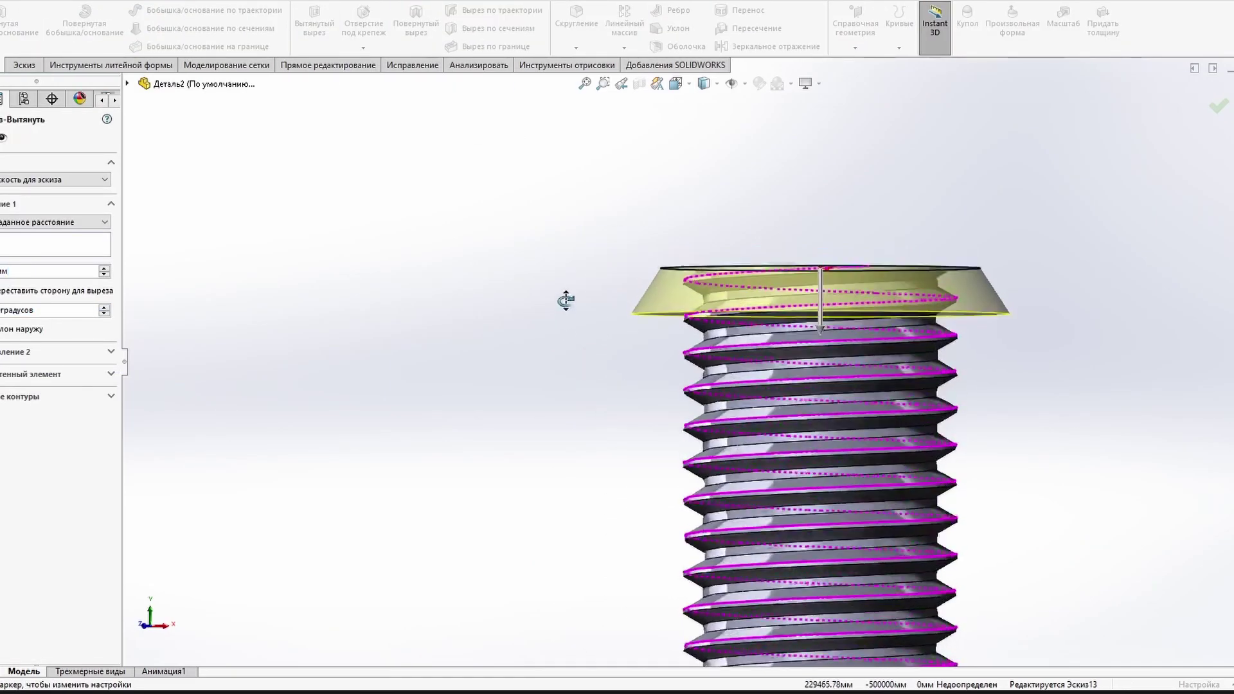
pyautogui.press('Escape')
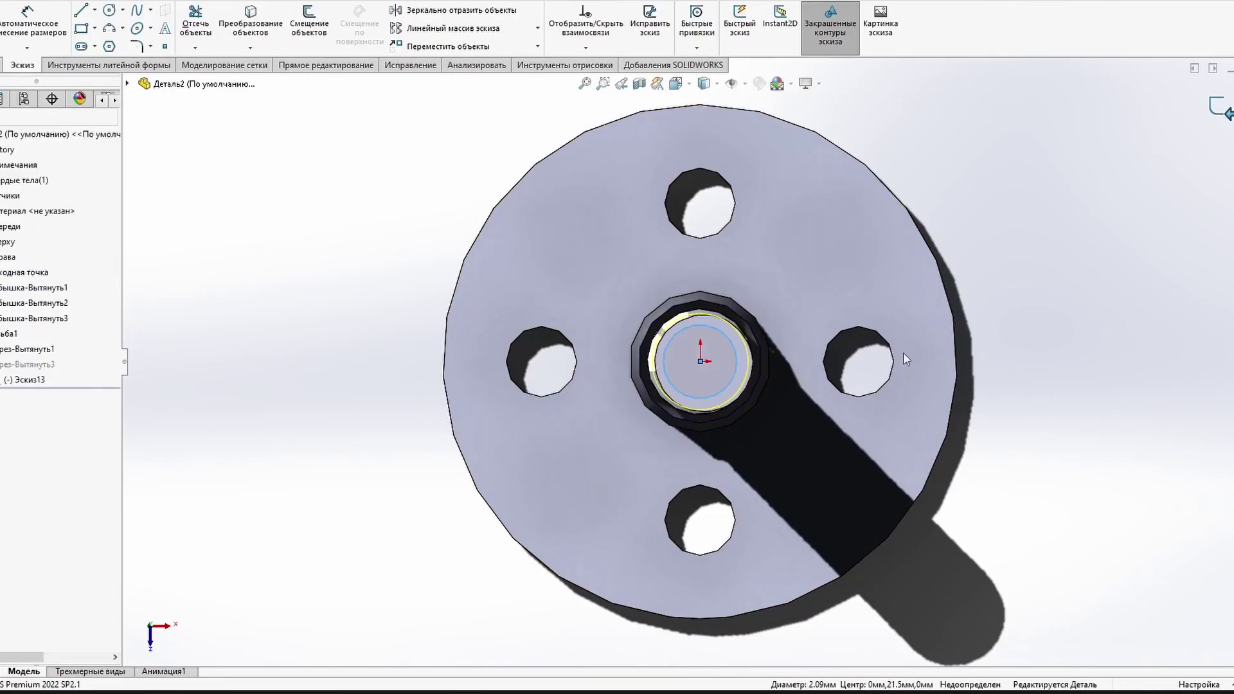
pyautogui.hotkey('ctrl', 'b')
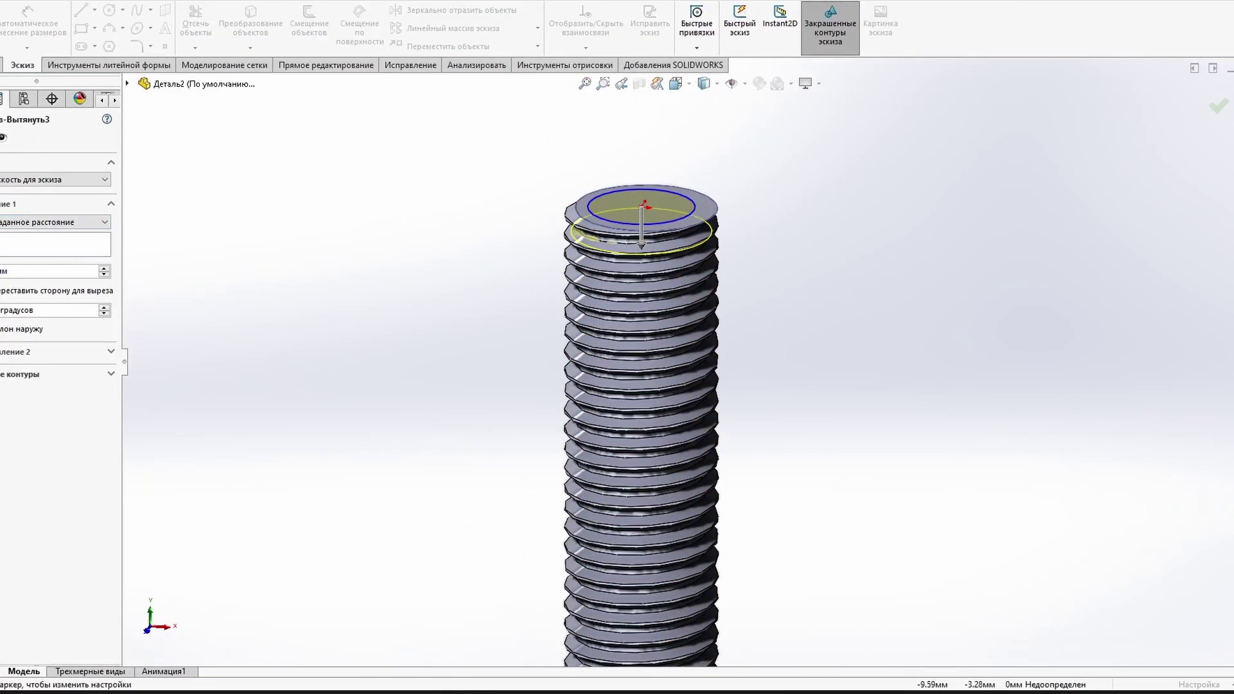
pyautogui.press('Return')
pyautogui.hotkey('ctrl', 'z')
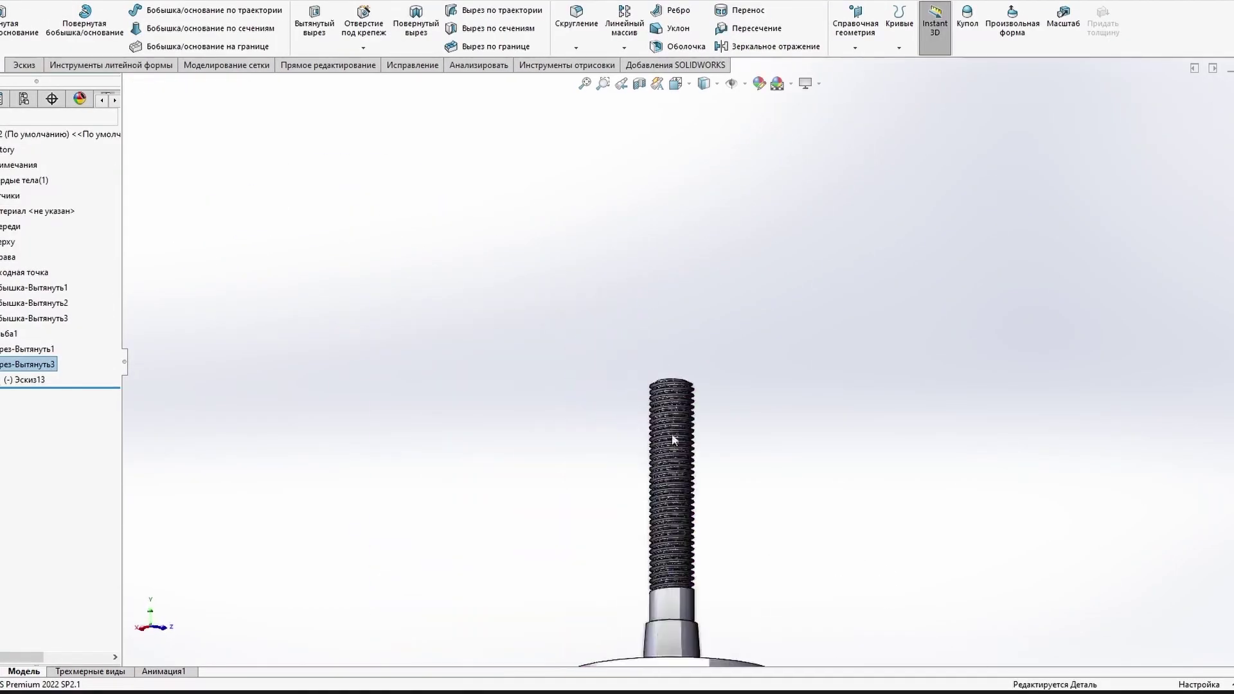
pyautogui.press('Return')
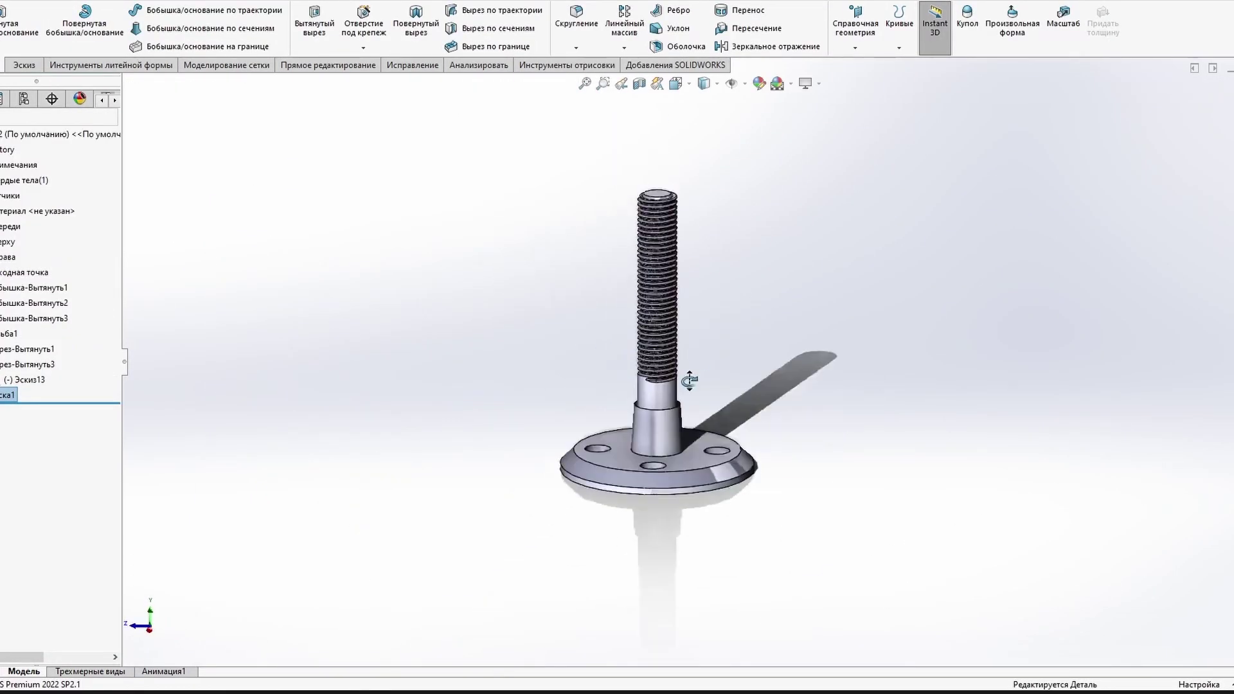
# Step: Save the knob part under a new name
pyautogui.hotkey('ctrl', 's')
pyautogui.write('лая')
pyautogui.press('Return')
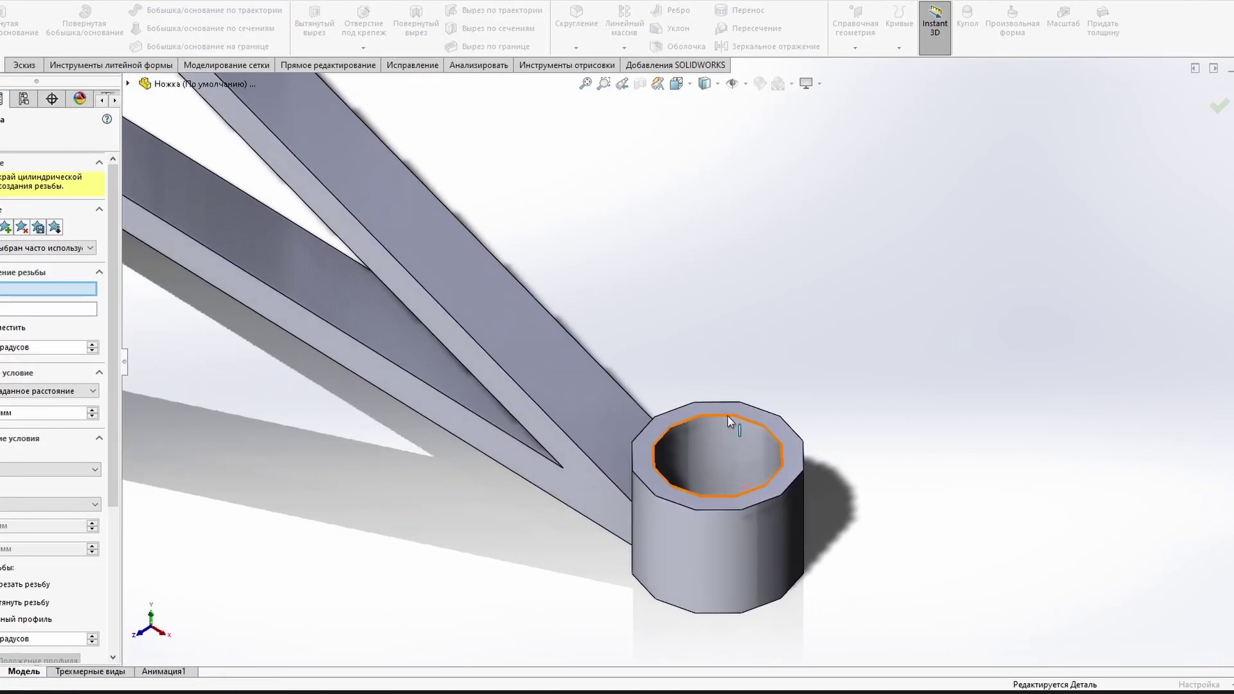
# Step: Pick the Ножка socket's inner rim as the edge for thread Резьба2
pyautogui.click(730, 421)
pyautogui.scroll(3, 610, 303)
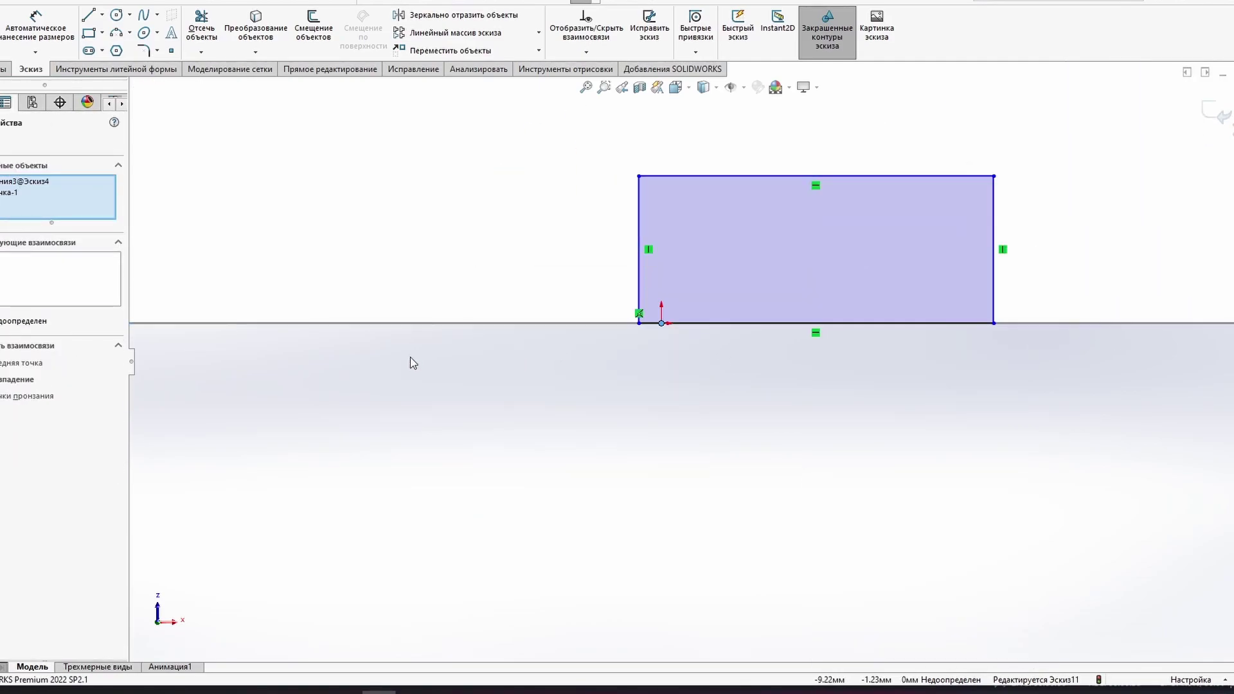
# Step: Circular-pattern the door cut four times over 360° using the box's top face as axis
pyautogui.click(781, 323)
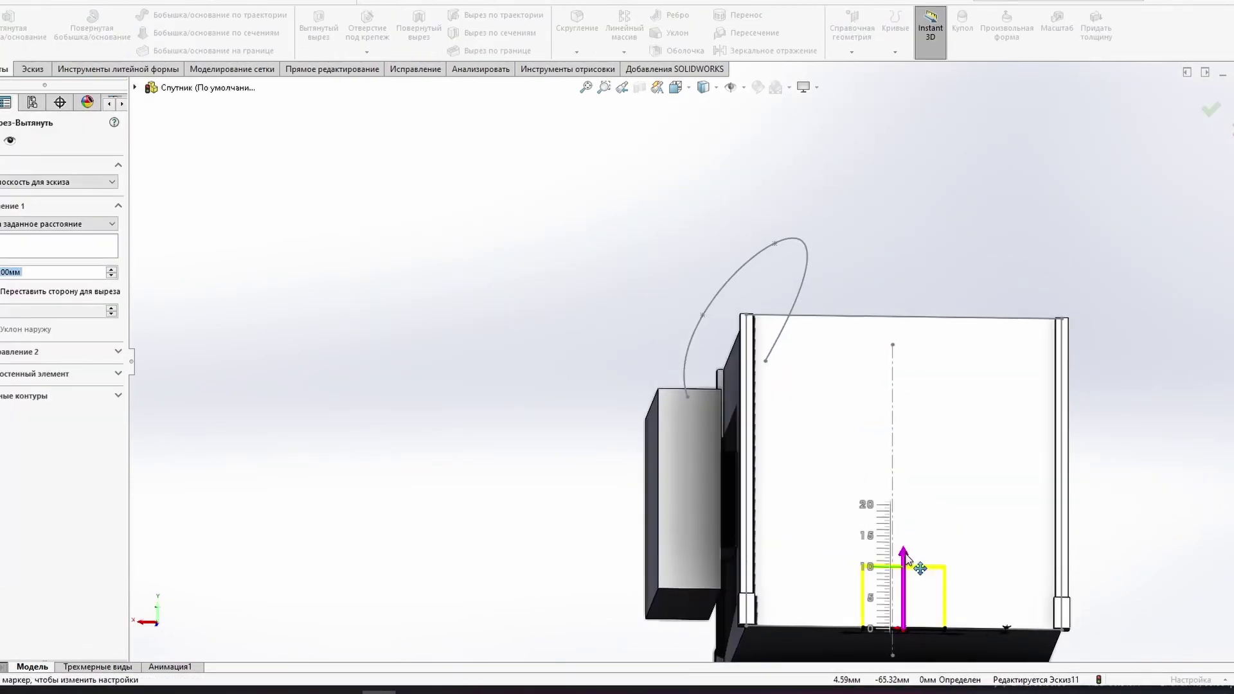
pyautogui.moveTo(906, 559)
pyautogui.mouseDown(button='middle')
pyautogui.moveTo(855, 428)
pyautogui.moveTo(789, 396)
pyautogui.mouseUp(button='middle')
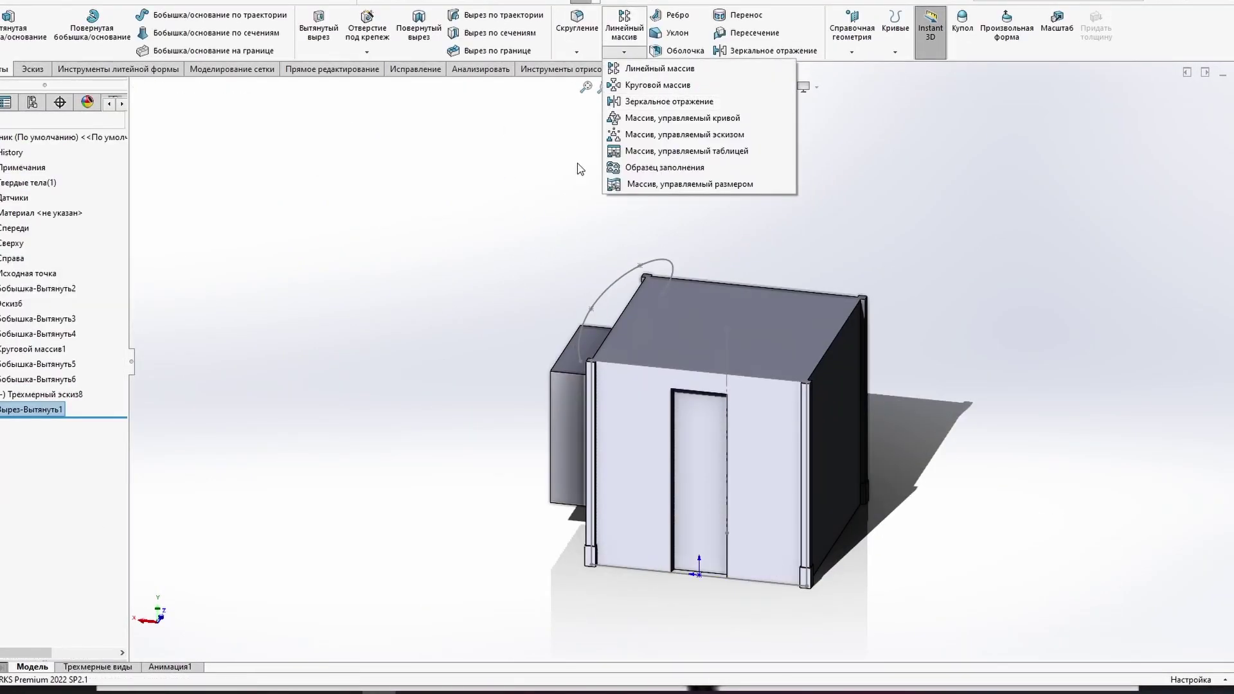
pyautogui.click(657, 85)
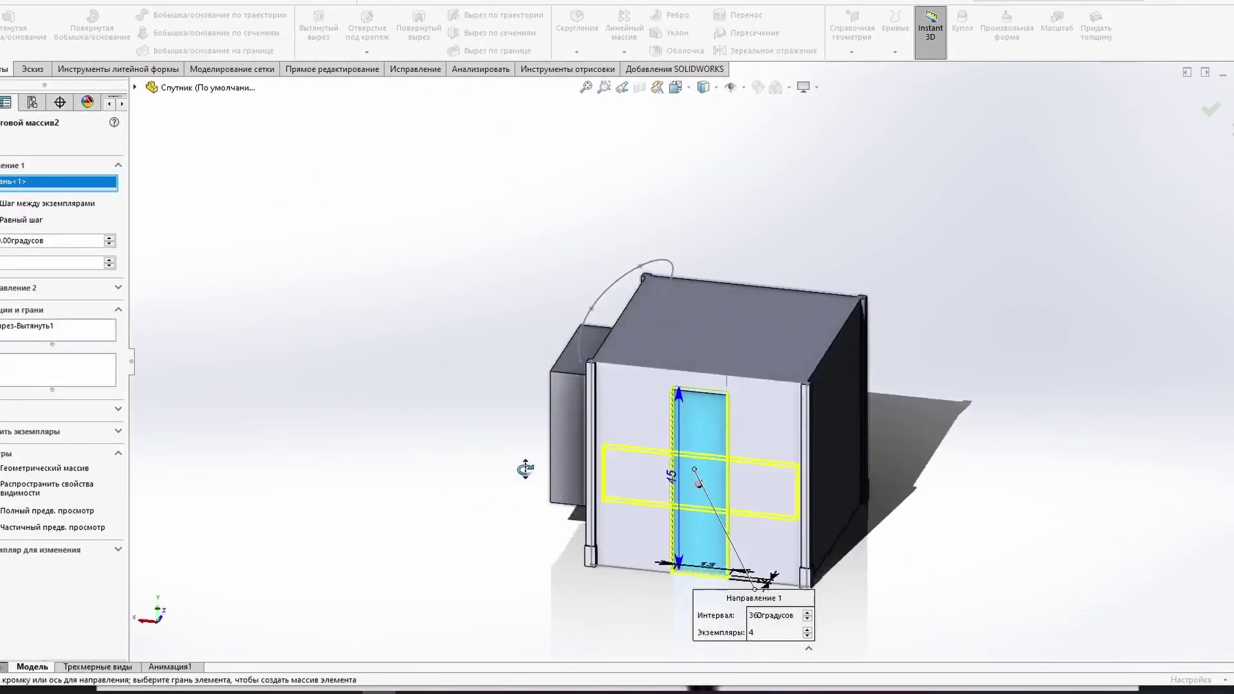
pyautogui.moveTo(526, 469); pyautogui.dragTo(540, 515, button='middle')
pyautogui.click(753, 334)
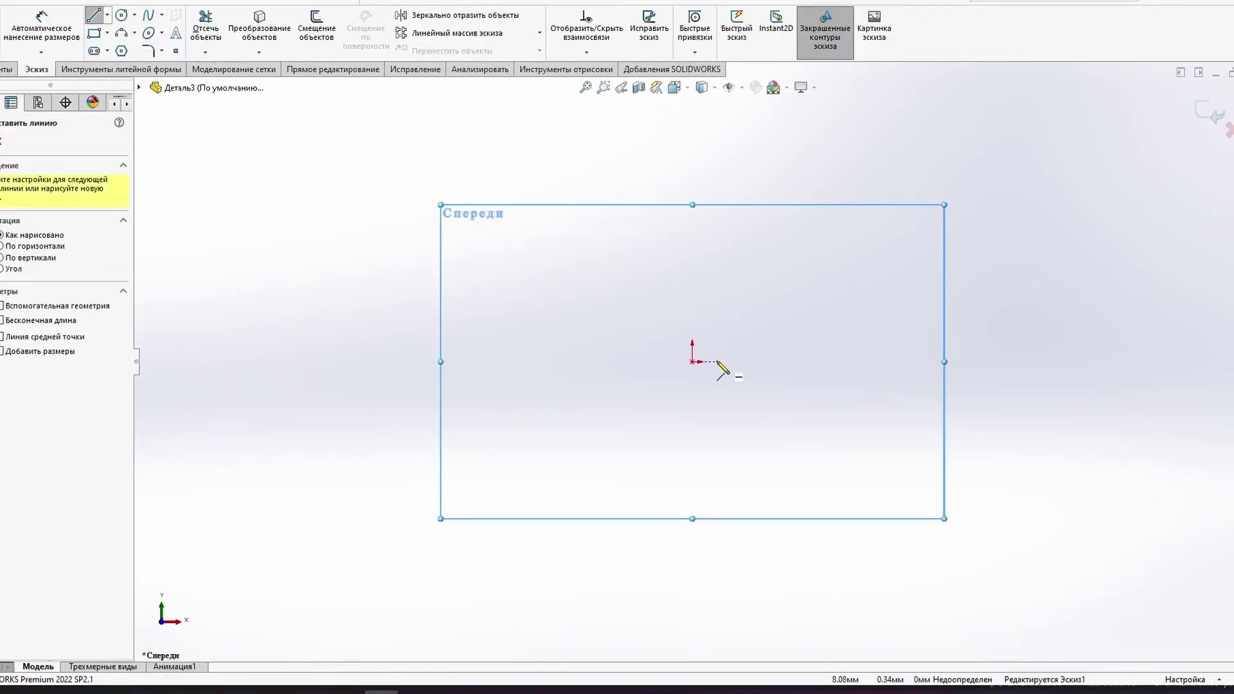
pyautogui.hotkey('alt', 'Tab')
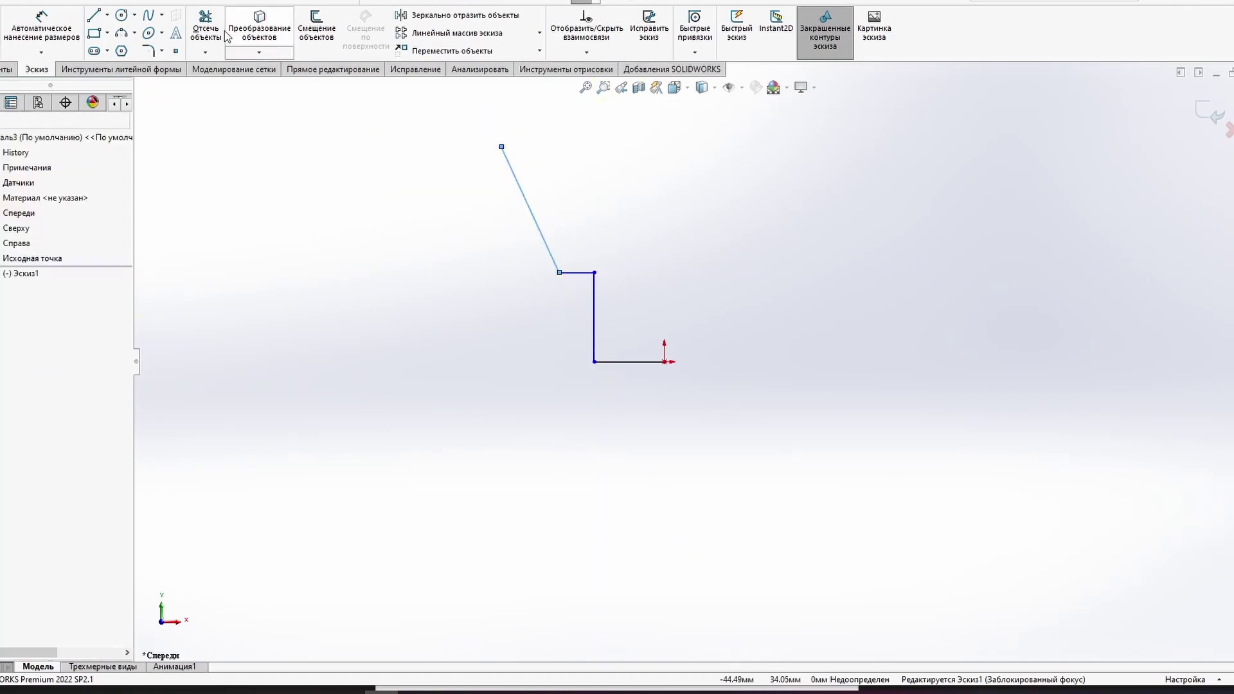
# Step: Finish the bracket profile's spline, bending it into a bulging curve, and begin rounding bracket edges
pyautogui.doubleClick(684, 347)
pyautogui.moveTo(693, 399); pyautogui.dragTo(698, 228)
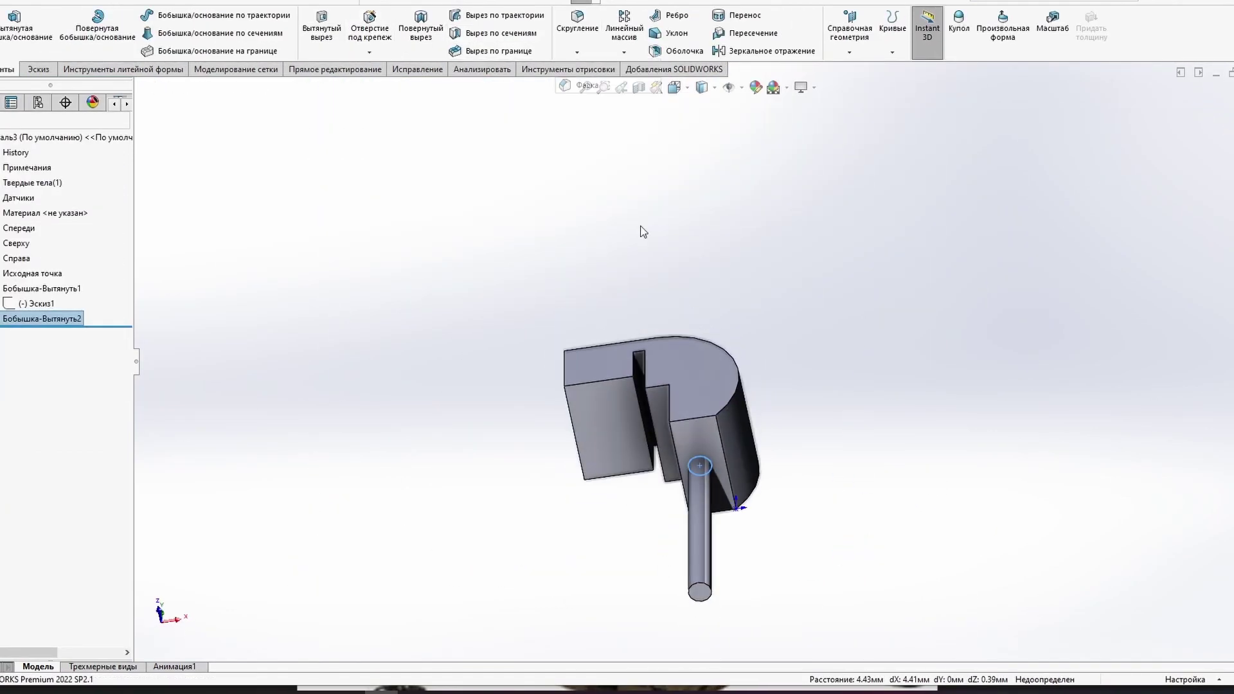
pyautogui.click(577, 52)
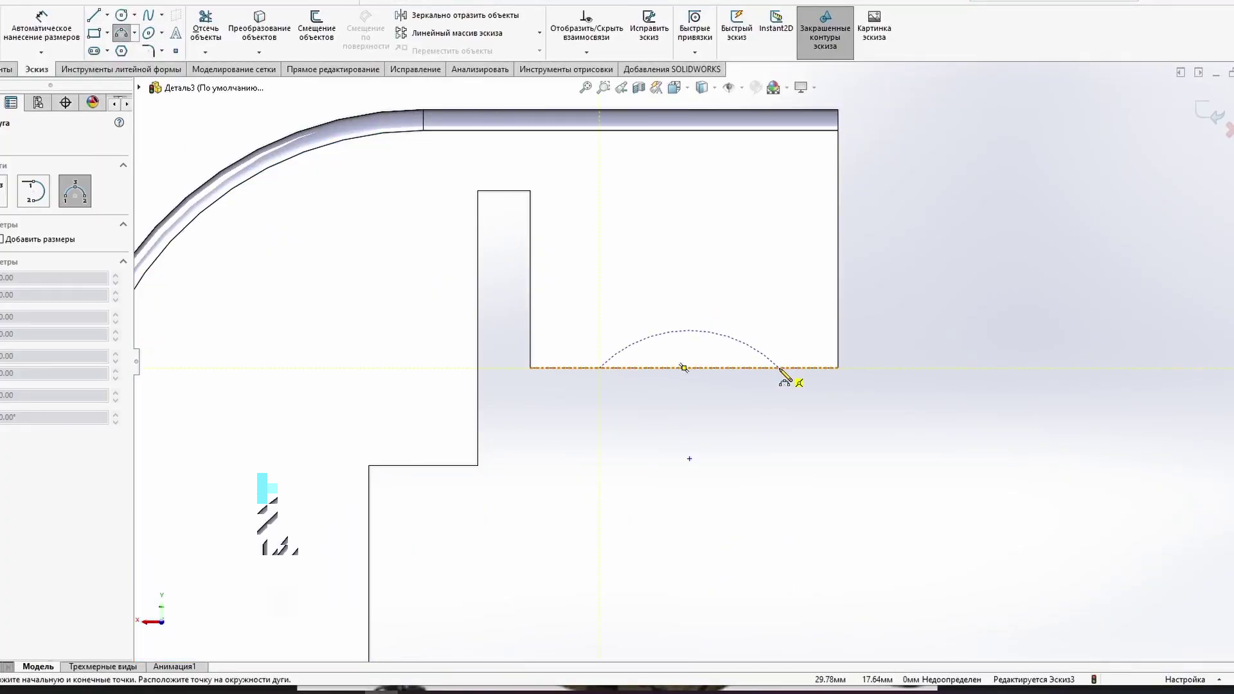
# Step: Draw a semicircular arc centred on the bottom edge of the bracket's side face
pyautogui.click(699, 334)
pyautogui.press('Escape')
pyautogui.scroll(-4, 699, 331)
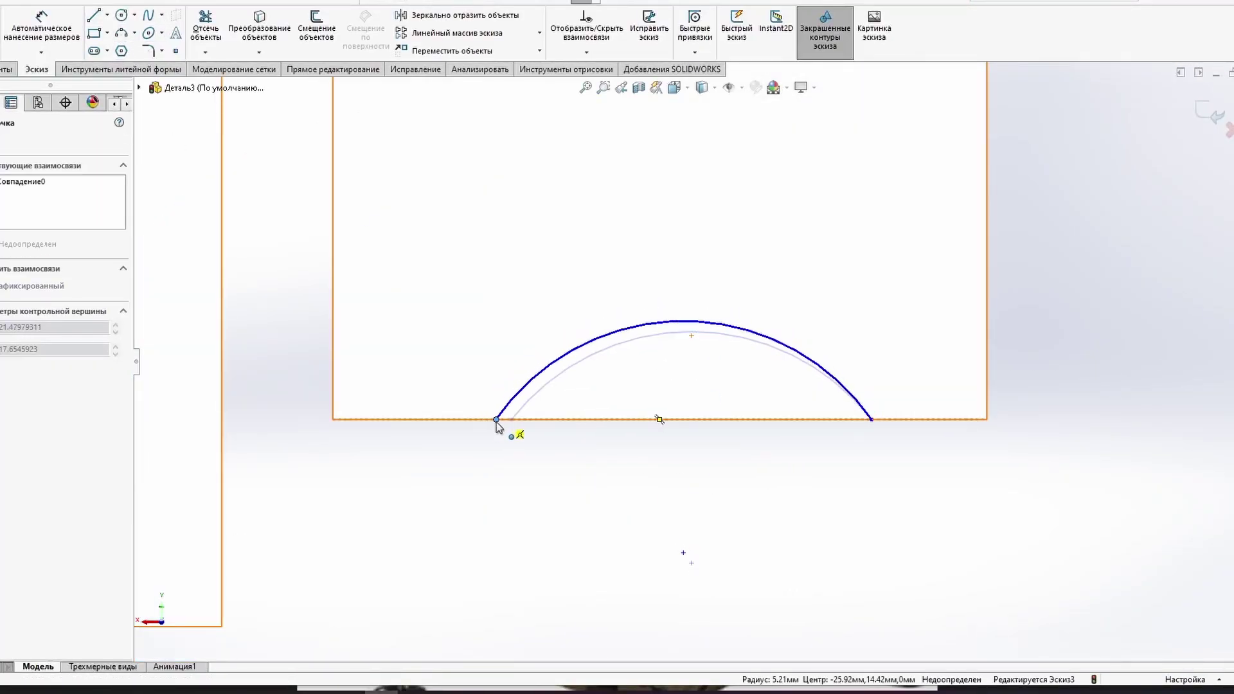
pyautogui.keyDown('ctrl'); pyautogui.click(692, 418); pyautogui.keyUp('ctrl')
pyautogui.scroll(3, 615, 470)
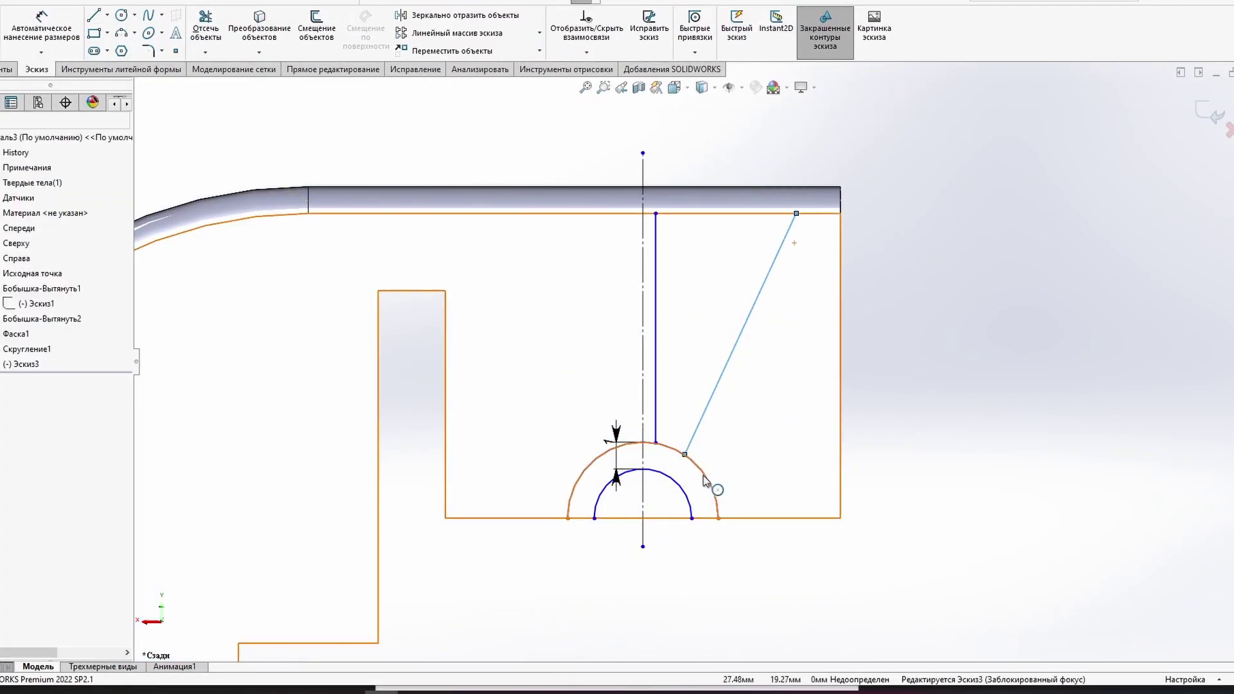
# Step: Draw a slanted brace line ending on the outer arc
pyautogui.click(707, 477)
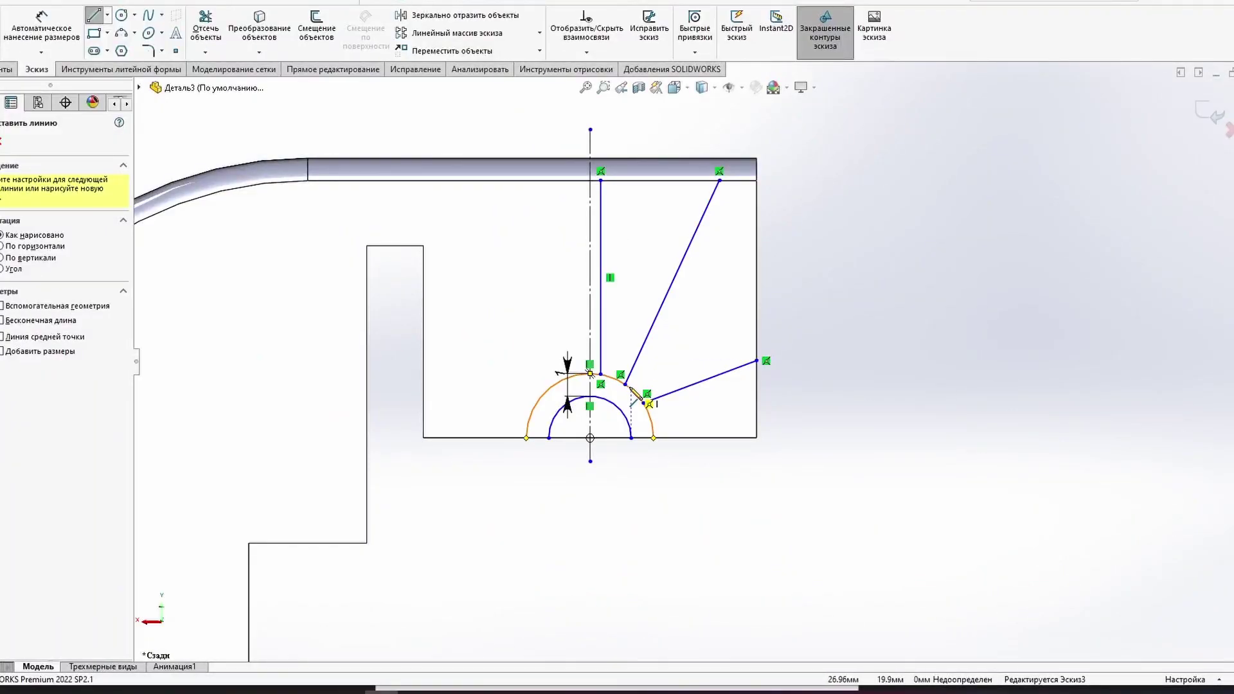
# Step: Close the brace outline lines and set the gap between the two arcs to 0.5 mm
pyautogui.doubleClick(646, 402)
pyautogui.click(600, 193)
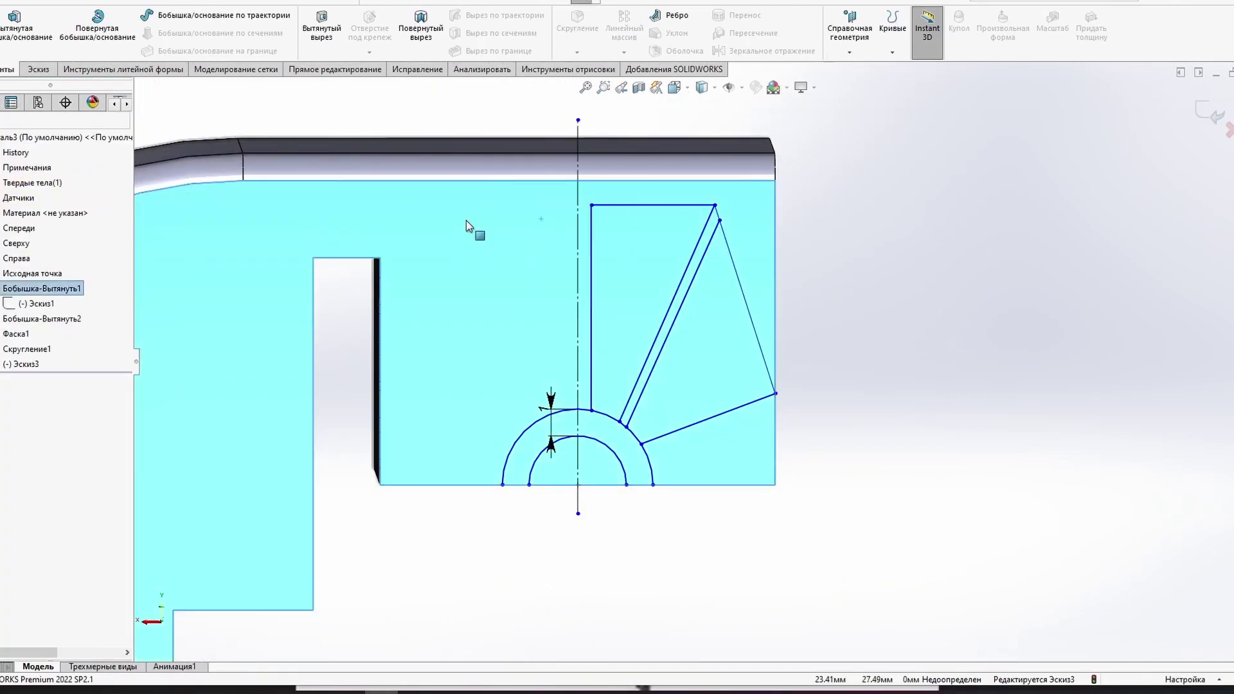
pyautogui.click(721, 221)
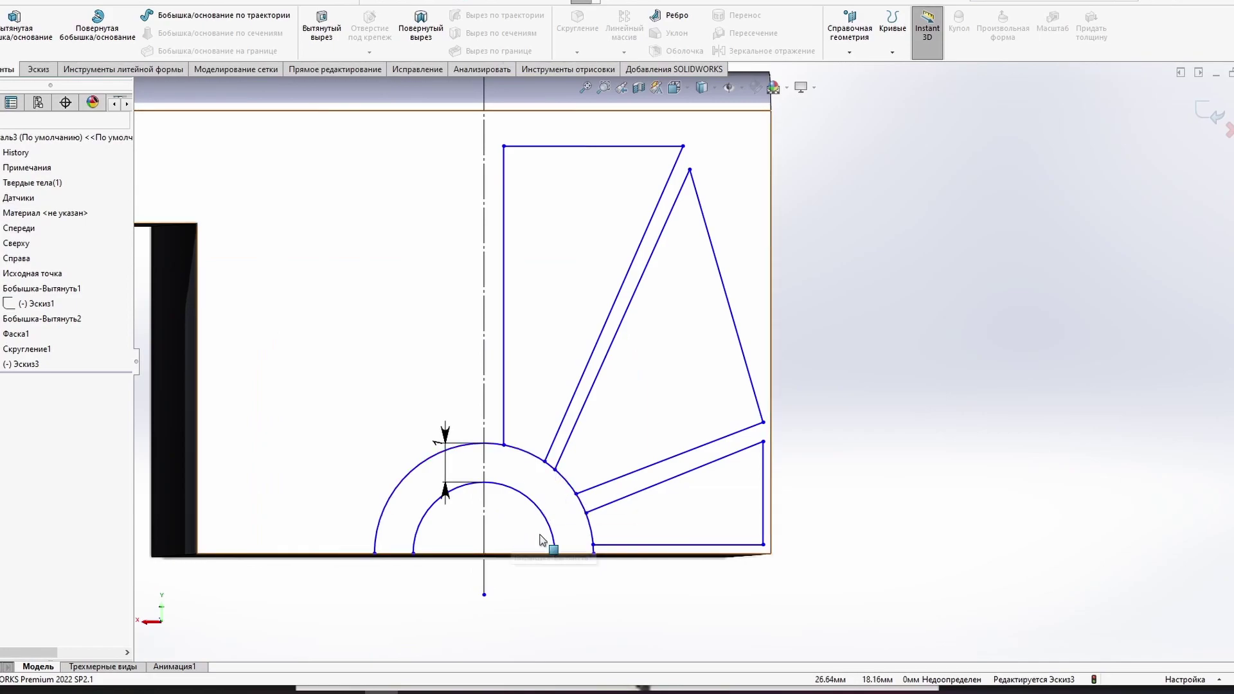
pyautogui.doubleClick(437, 442)
pyautogui.write('0.5')
pyautogui.press('Return')
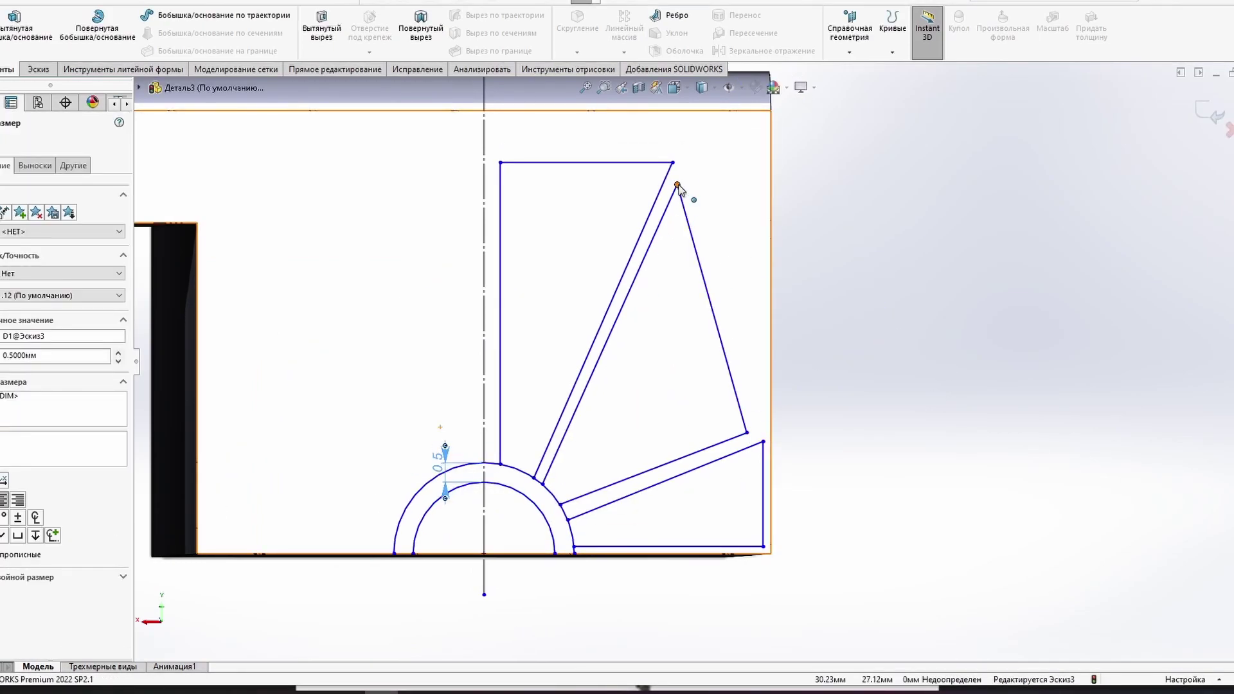
# Step: Cut the triangular brace pockets to depth and mirror them across the bracket's side face
pyautogui.click(603, 280)
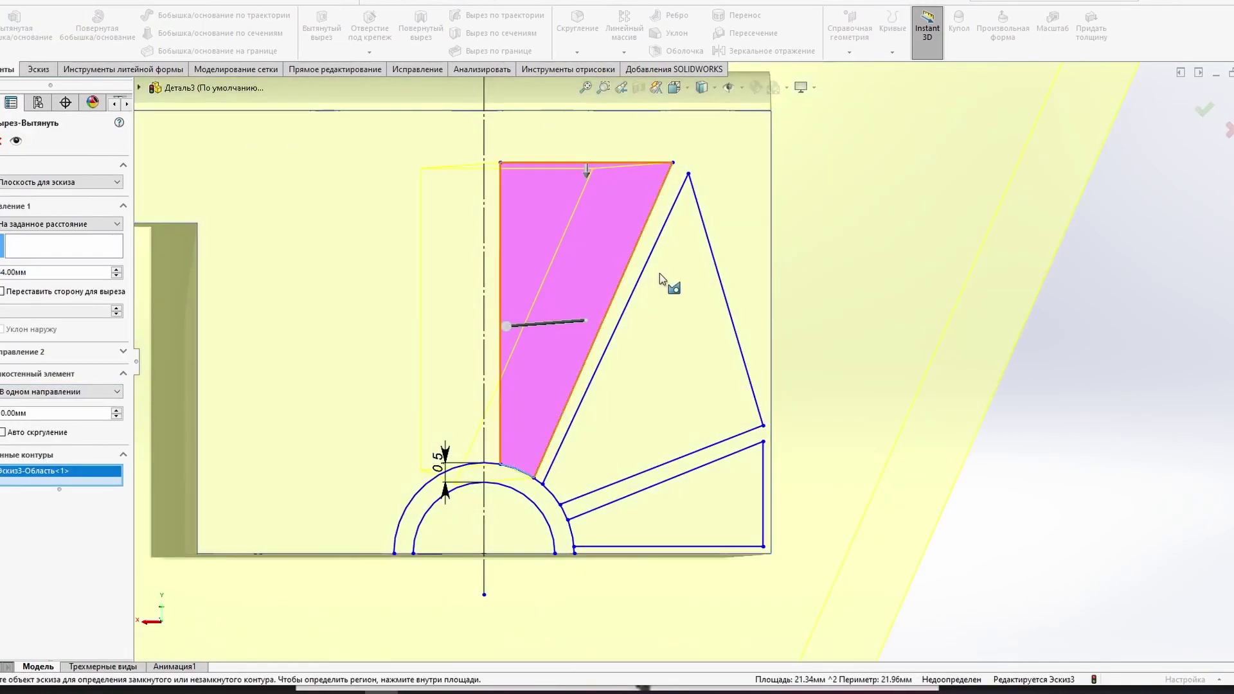
pyautogui.press('Escape')
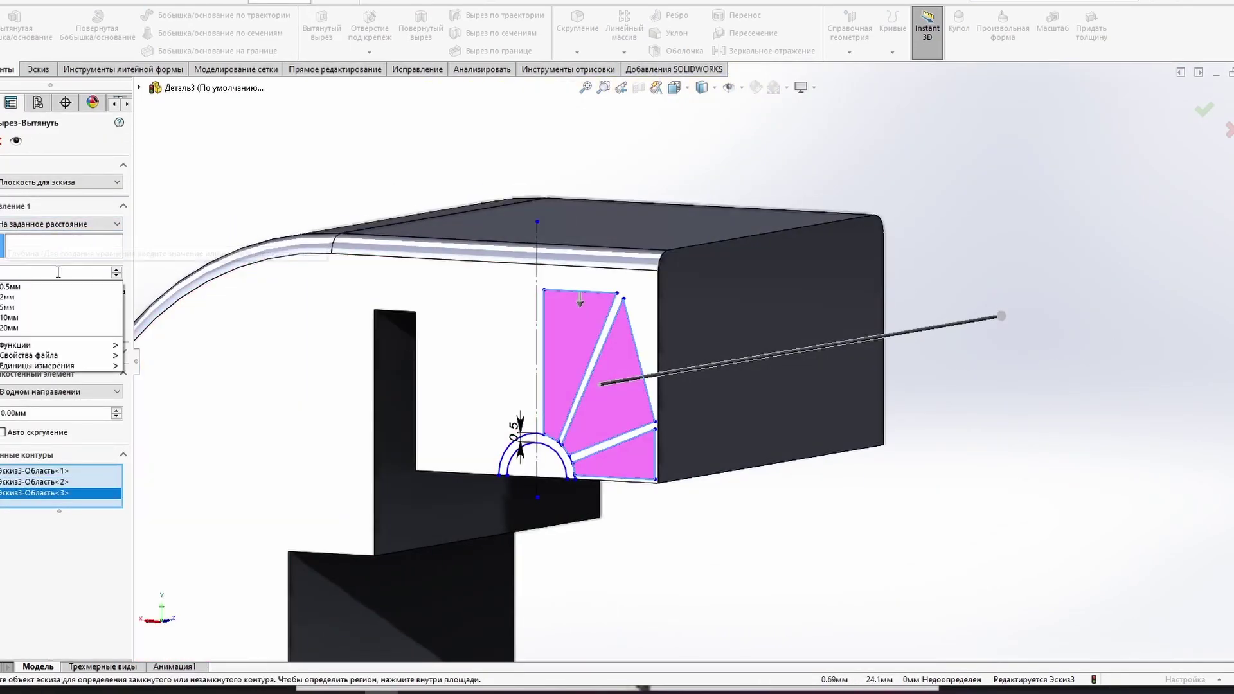
pyautogui.click(10, 286)
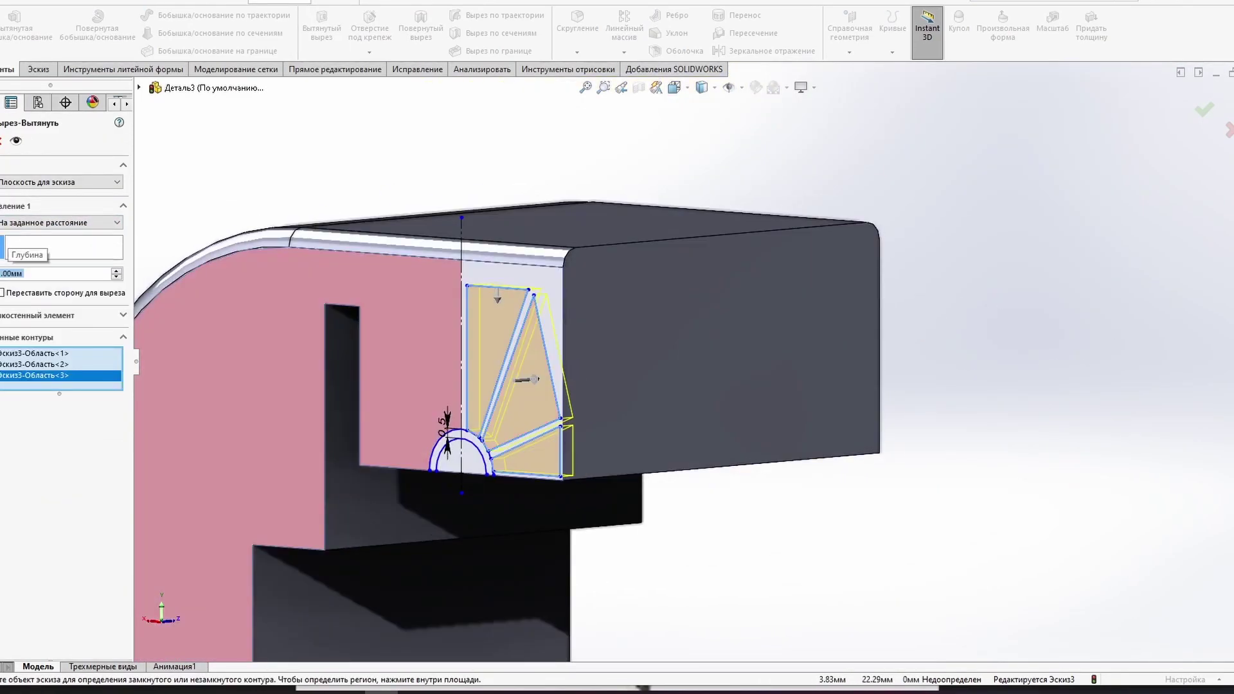
pyautogui.press('Return')
pyautogui.click(763, 51)
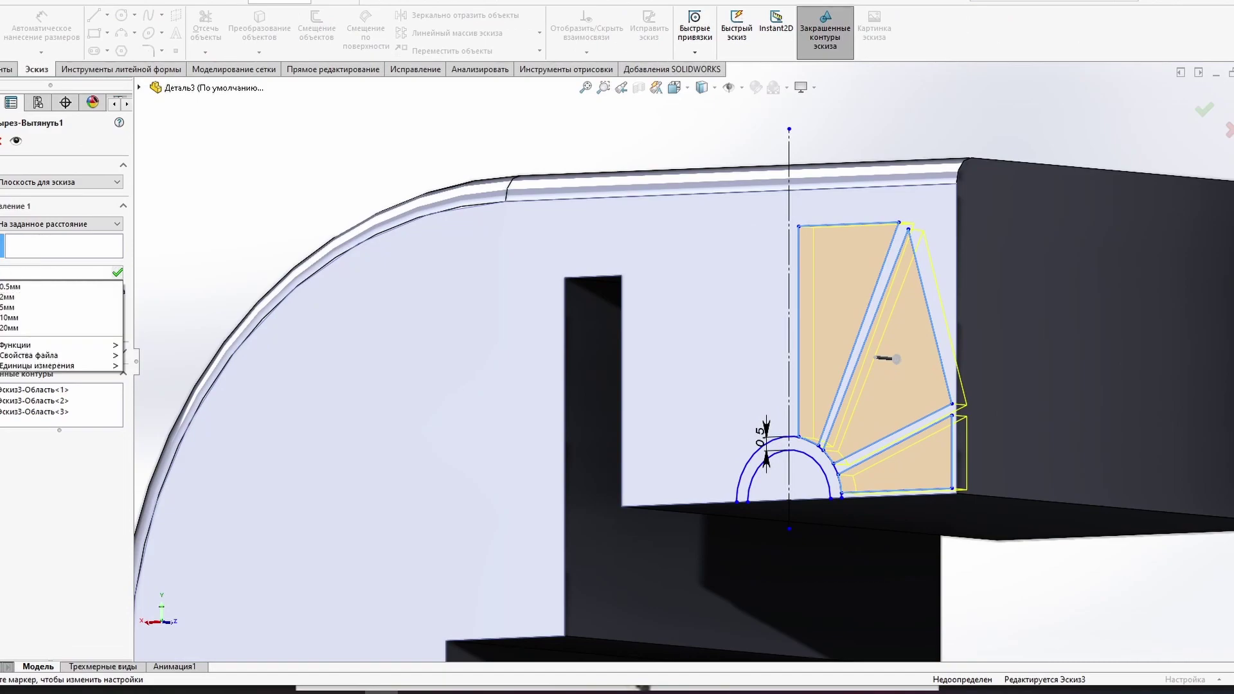
pyautogui.click(876, 353)
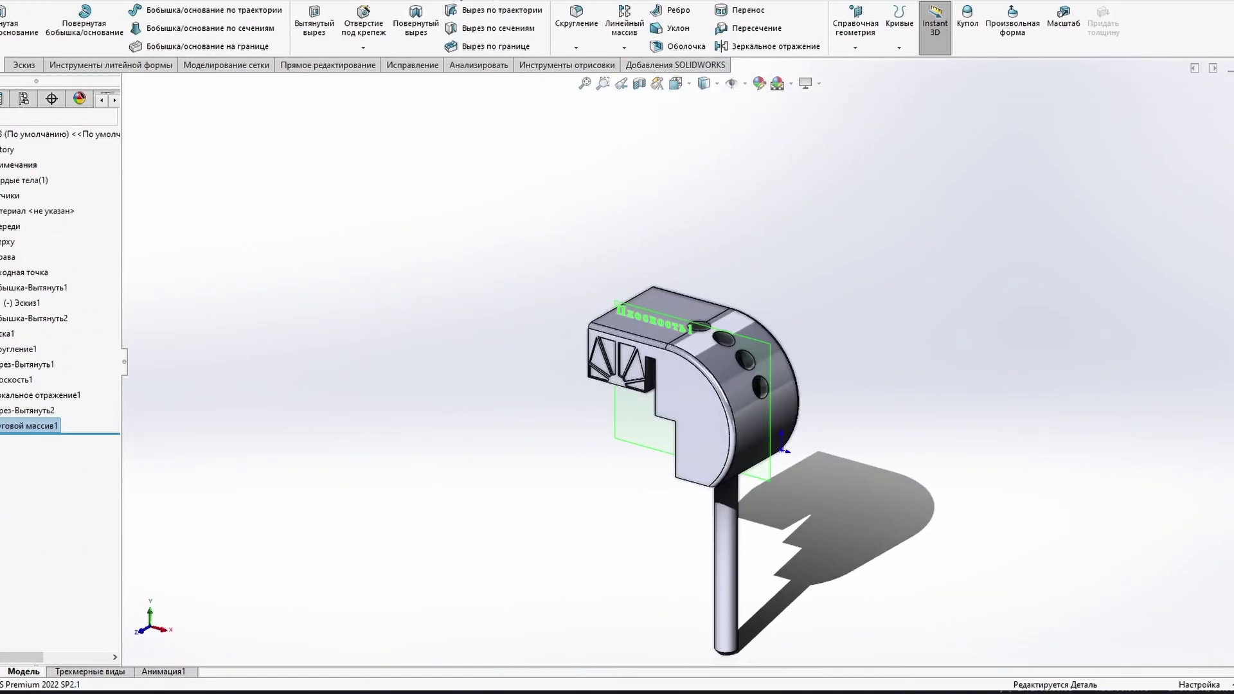
# Step: Save the bracket part, then sketch a vertical centreline and horizontal base line on Front
pyautogui.hotkey('ctrl', 's')
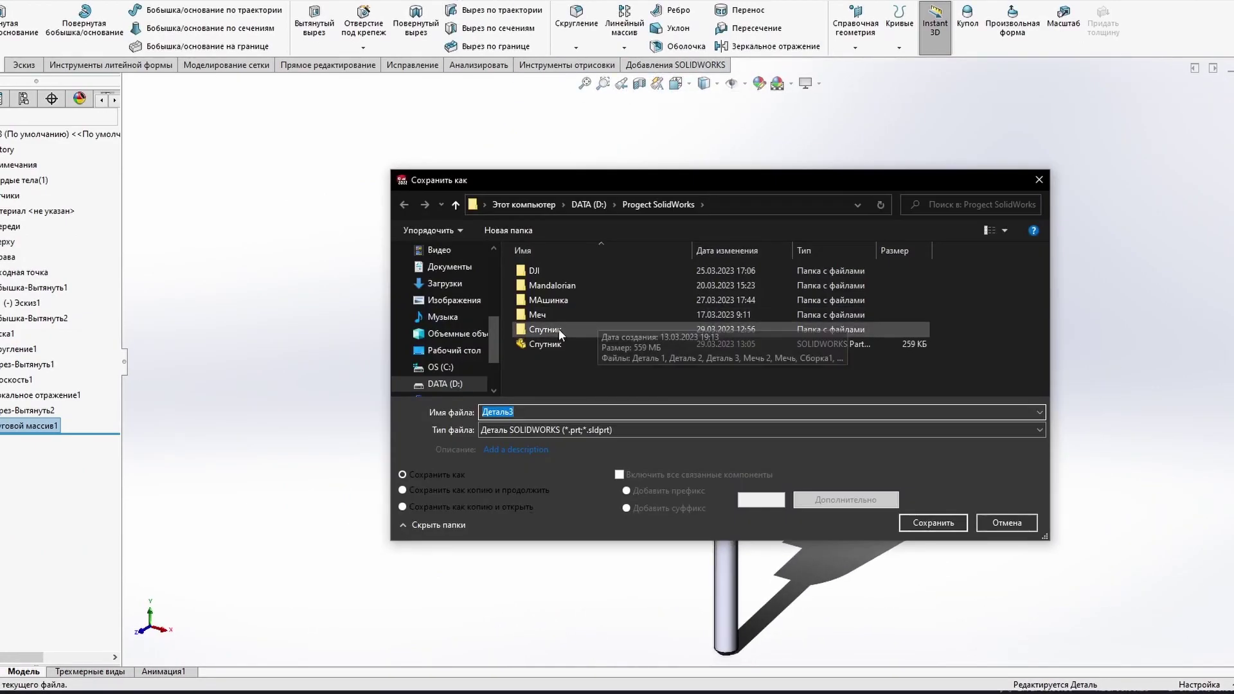
pyautogui.press('Return')
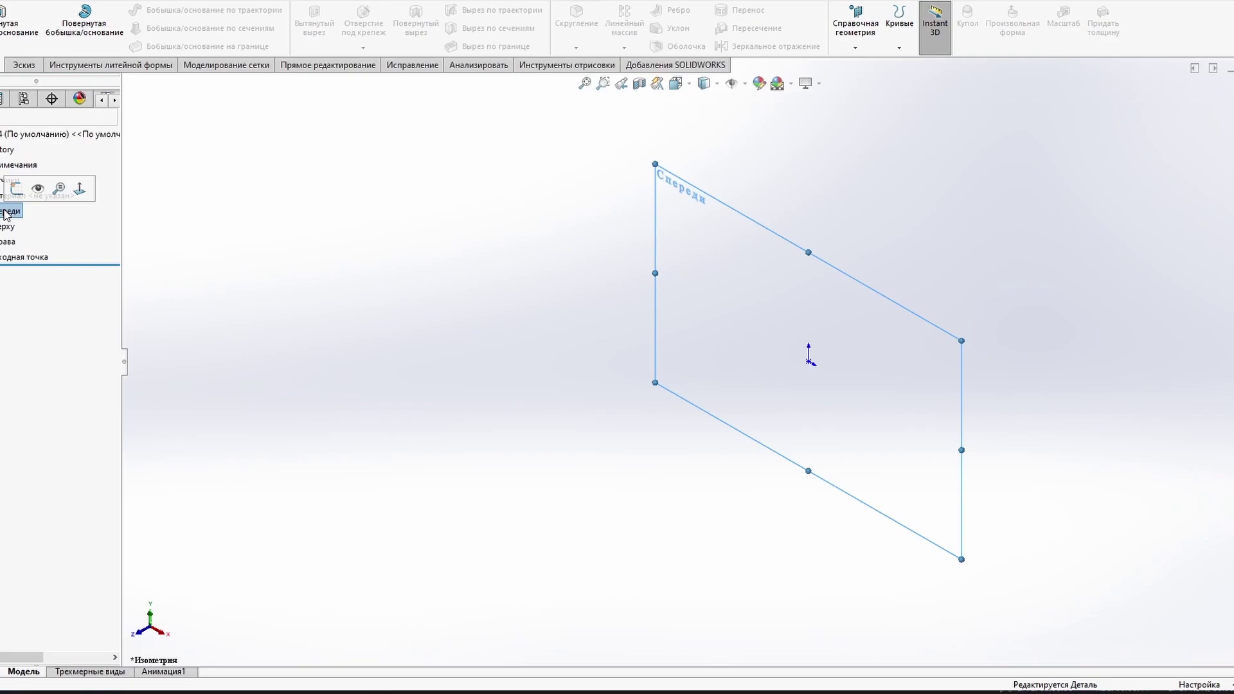
pyautogui.click(16, 188)
pyautogui.moveTo(703, 254); pyautogui.dragTo(702, 433)
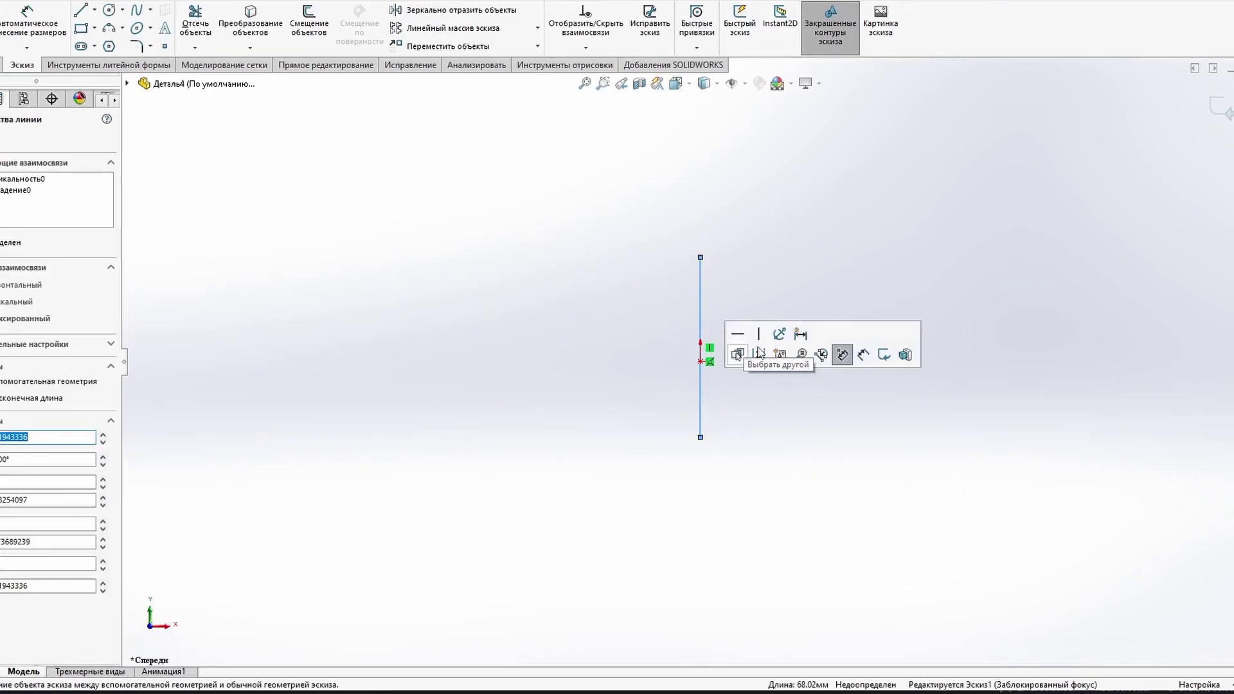
pyautogui.moveTo(759, 365); pyautogui.dragTo(737, 382, button='right')
pyautogui.press('l')
pyautogui.click(462, 397)
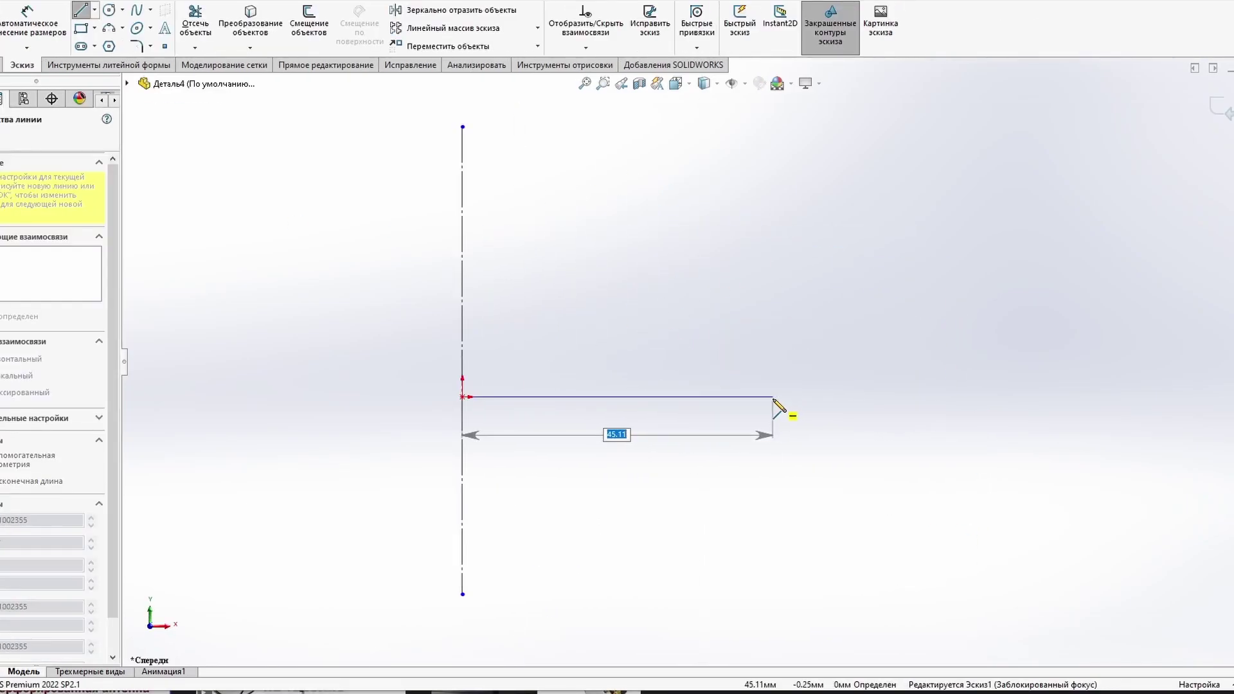
pyautogui.click(703, 397)
pyautogui.press('Escape')
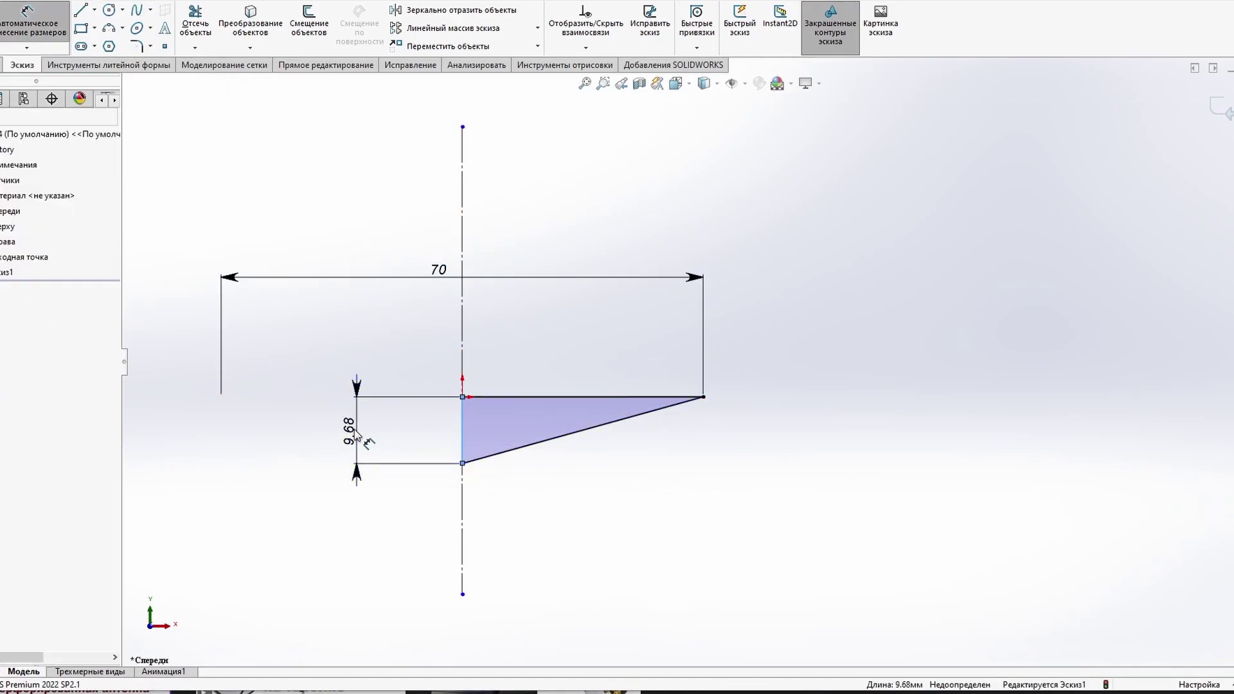
# Step: Set the profile's vertical edge to 10 and reshape its top and bottom edges into curves
pyautogui.click(355, 436)
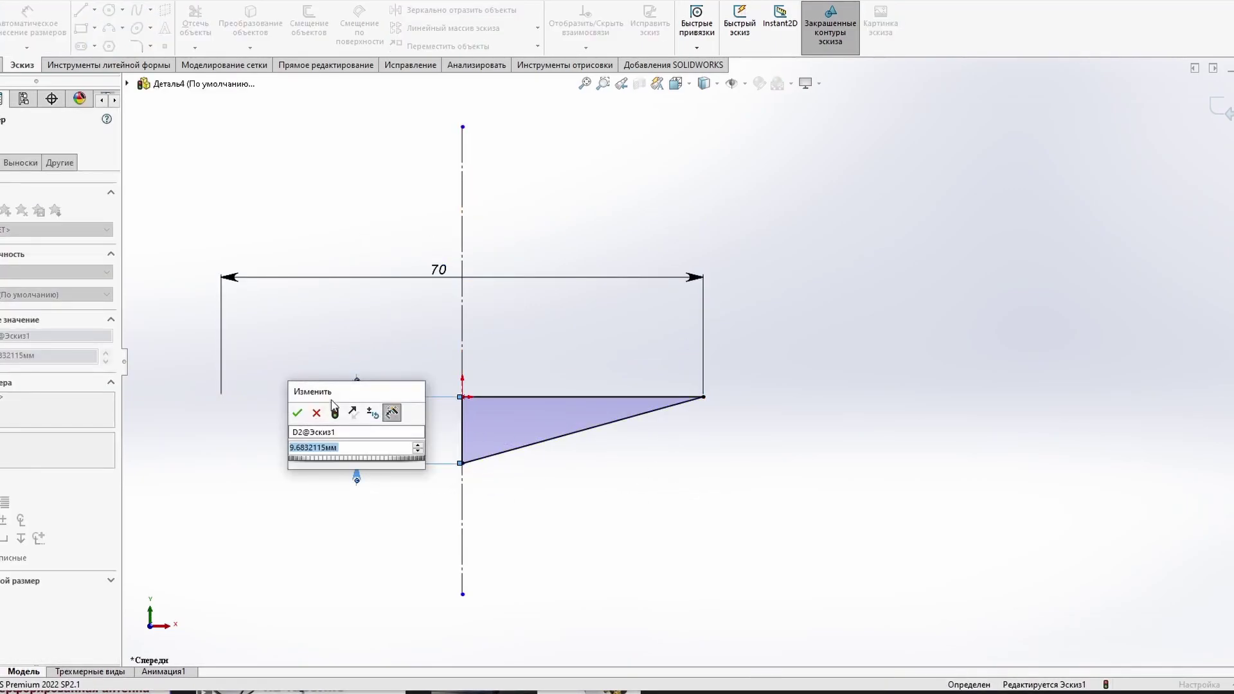
pyautogui.write('10')
pyautogui.press('Return')
pyautogui.moveTo(525, 450); pyautogui.dragTo(727, 388)
pyautogui.scroll(-3, 689, 359)
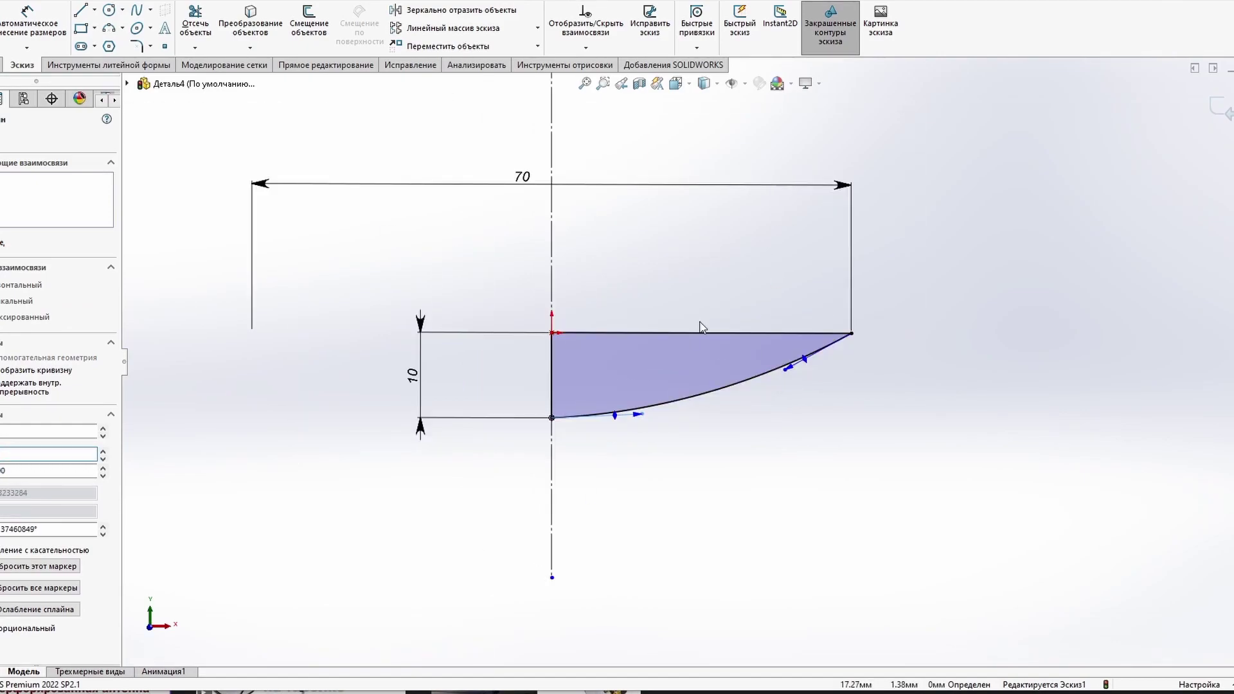
pyautogui.scroll(-2, 689, 360)
pyautogui.press('Escape')
pyautogui.scroll(-2, 614, 358)
pyautogui.doubleClick(569, 389)
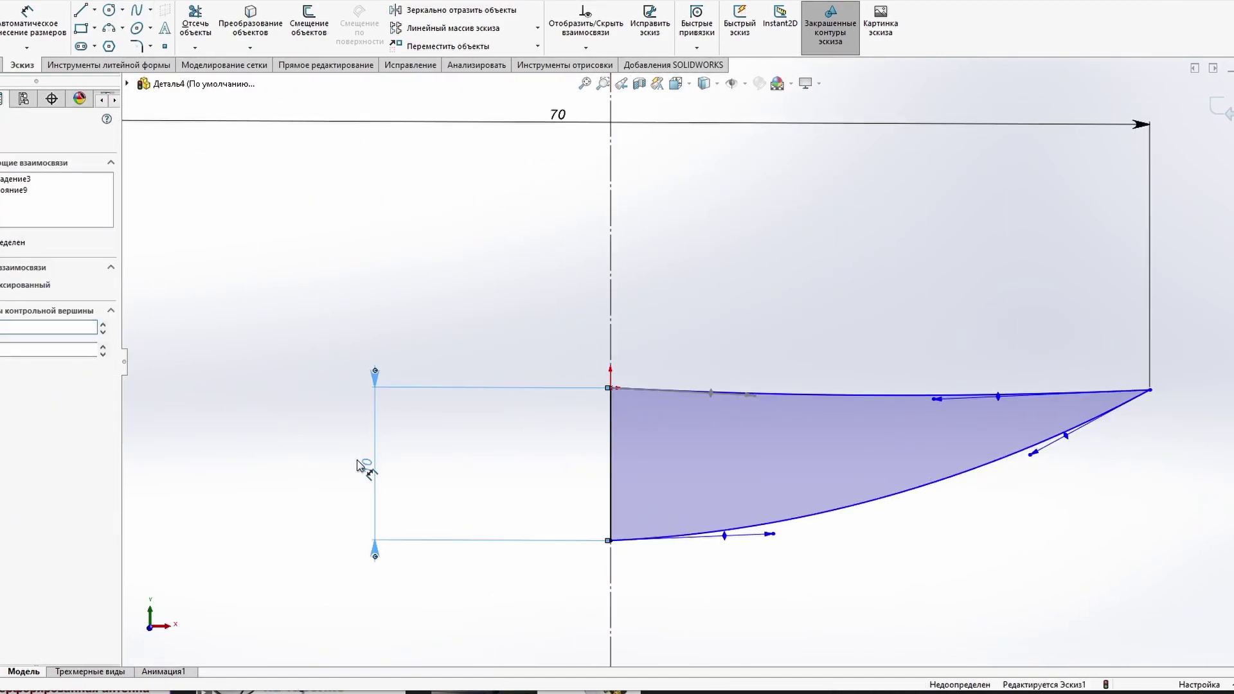
pyautogui.moveTo(610, 408); pyautogui.dragTo(610, 407)
pyautogui.scroll(2, 881, 419)
pyautogui.scroll(-4, 679, 379)
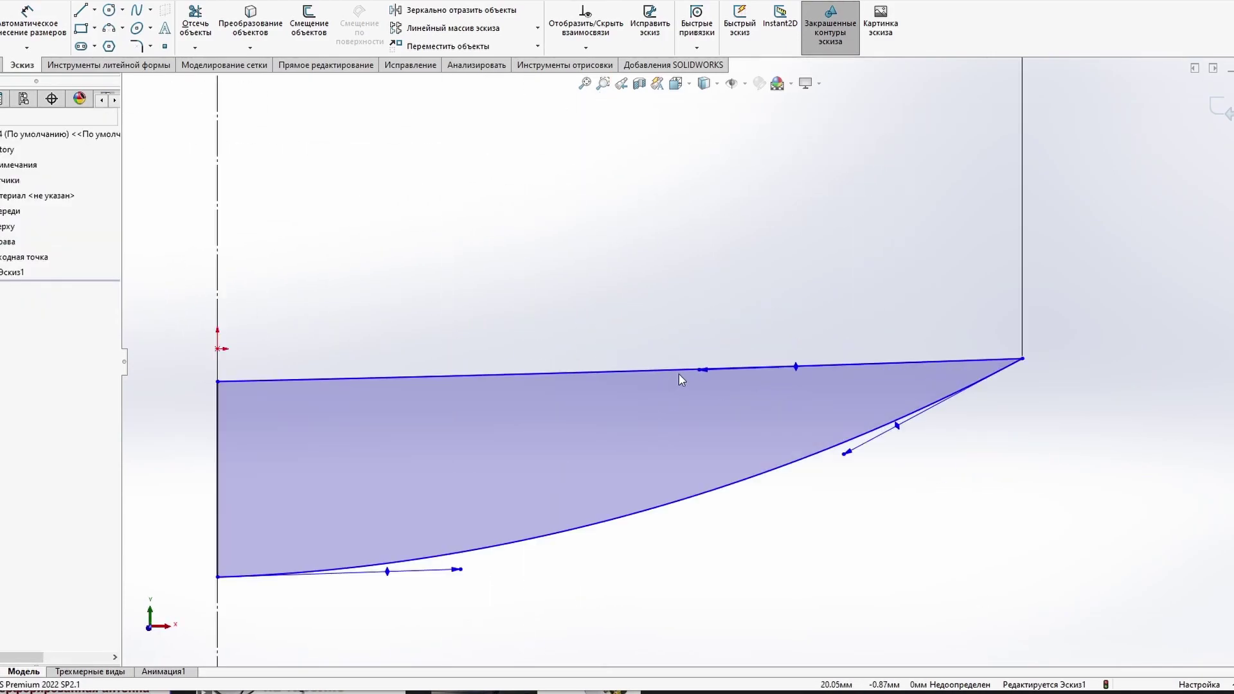
pyautogui.scroll(2, 220, 393)
pyautogui.moveTo(435, 418); pyautogui.dragTo(433, 398)
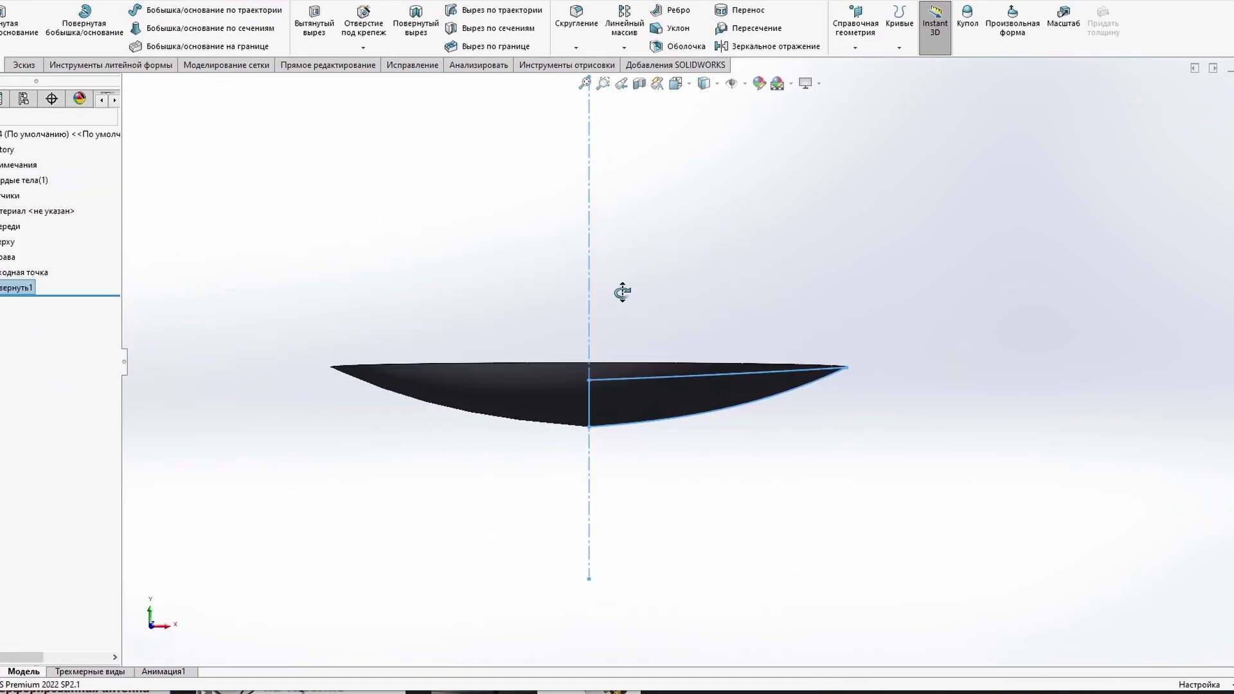
# Step: Finish the revolved dish and sketch a circle at the origin on the Top plane
pyautogui.press('l')
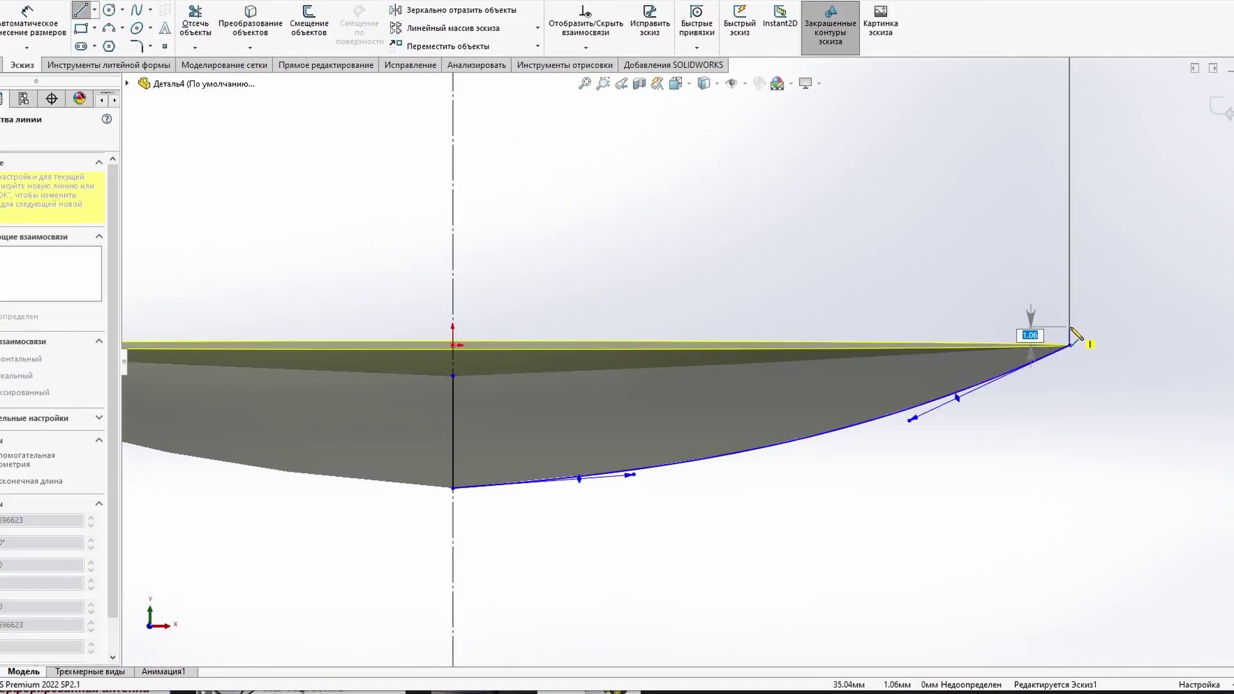
pyautogui.hotkey('ctrl', 'b')
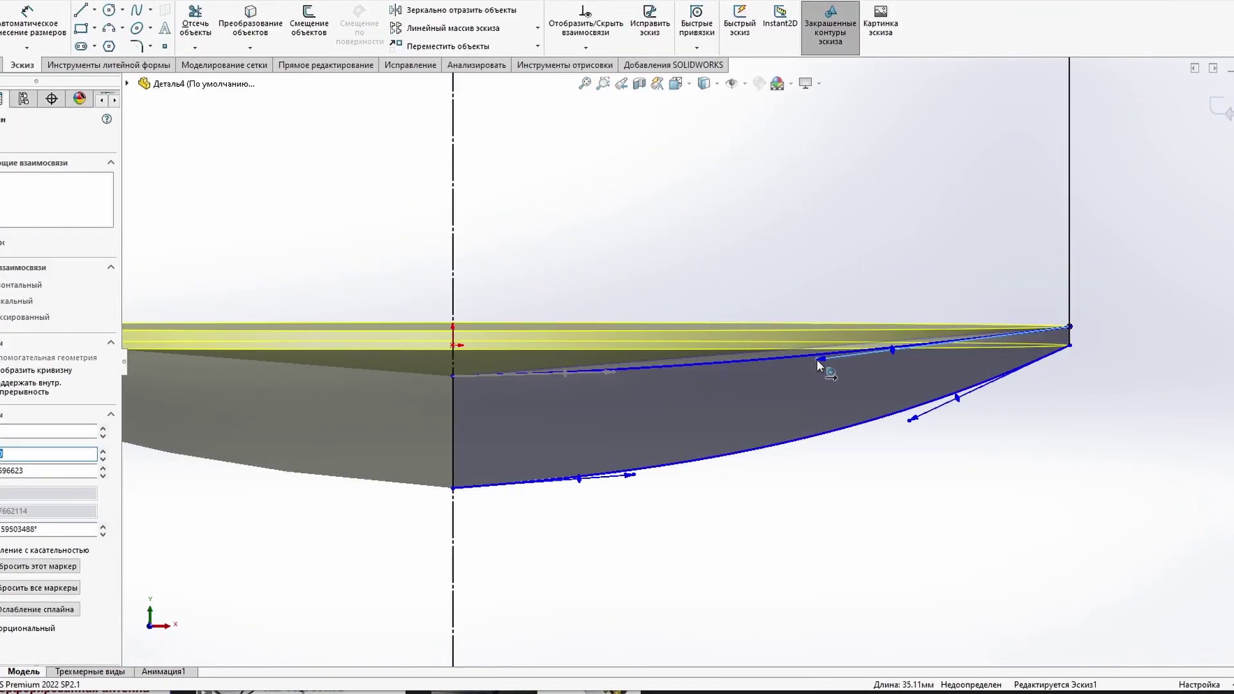
pyautogui.moveTo(906, 441); pyautogui.dragTo(676, 287, button='middle')
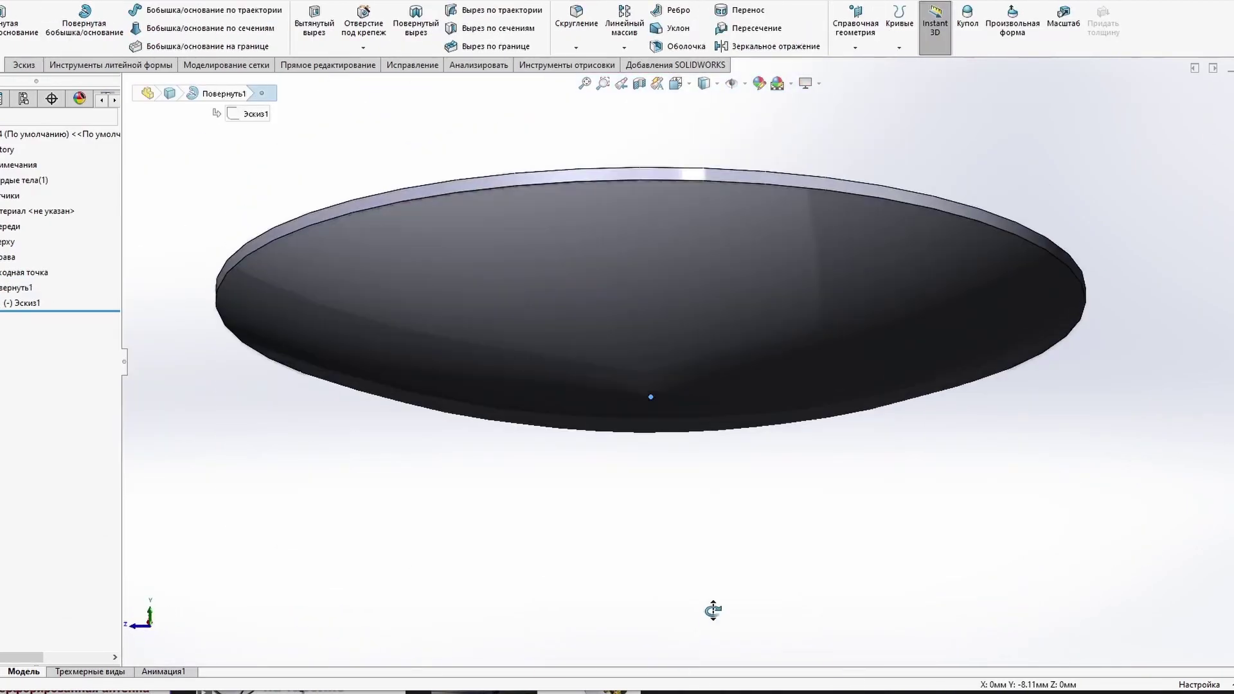
pyautogui.click(676, 287)
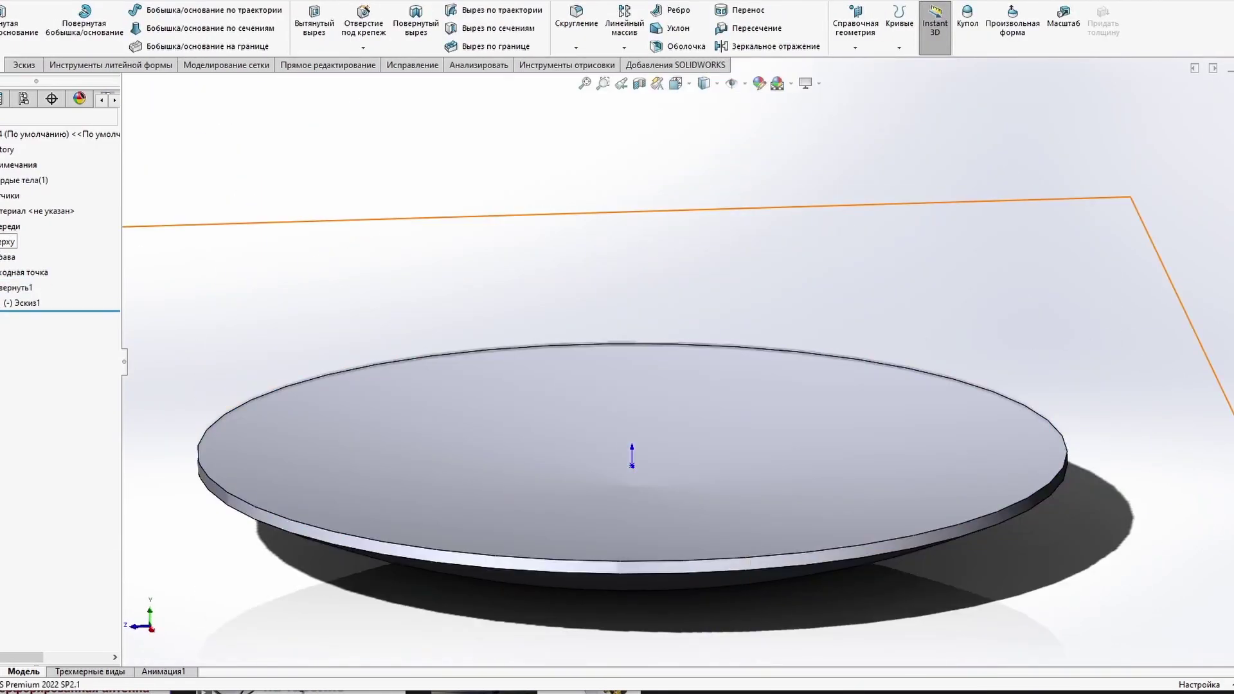
pyautogui.rightClick(165, 222)
pyautogui.click(193, 242)
pyautogui.scroll(3, 707, 385)
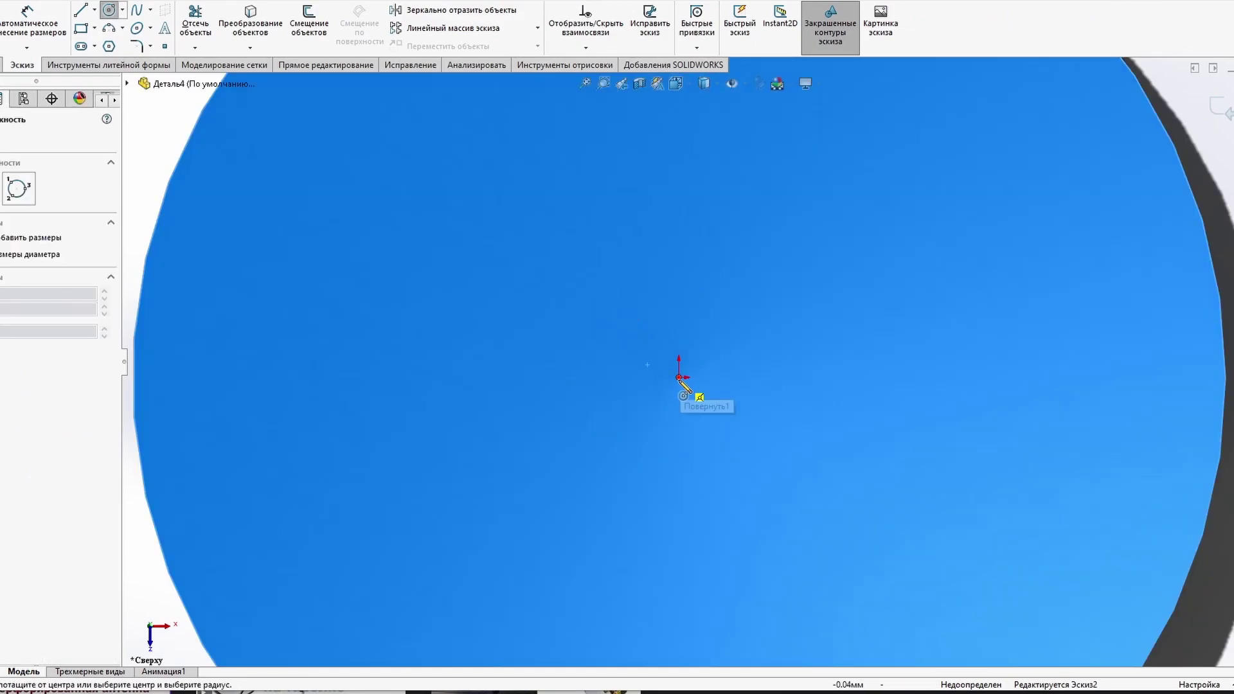
pyautogui.click(679, 377)
# Step: Extrude an offset stem up to the dish body Повернуть1, chamfer it and assign a material
pyautogui.click(13, 211)
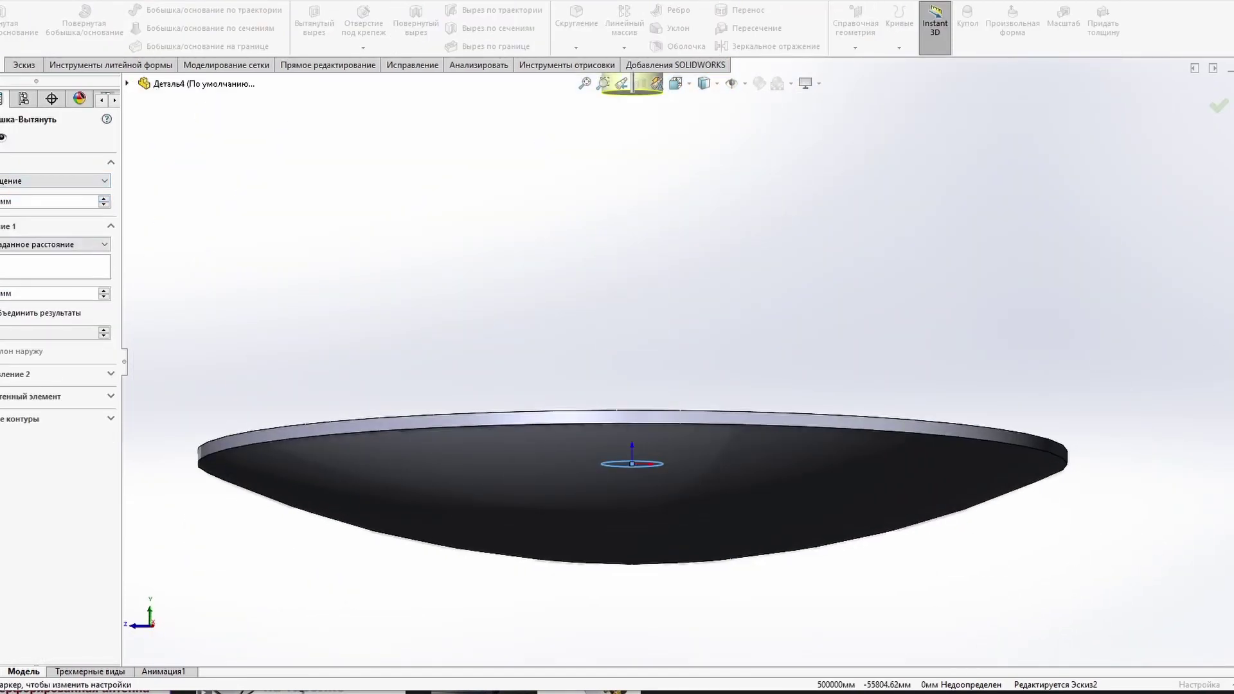
pyautogui.moveTo(416, 418); pyautogui.dragTo(635, 350, button='middle')
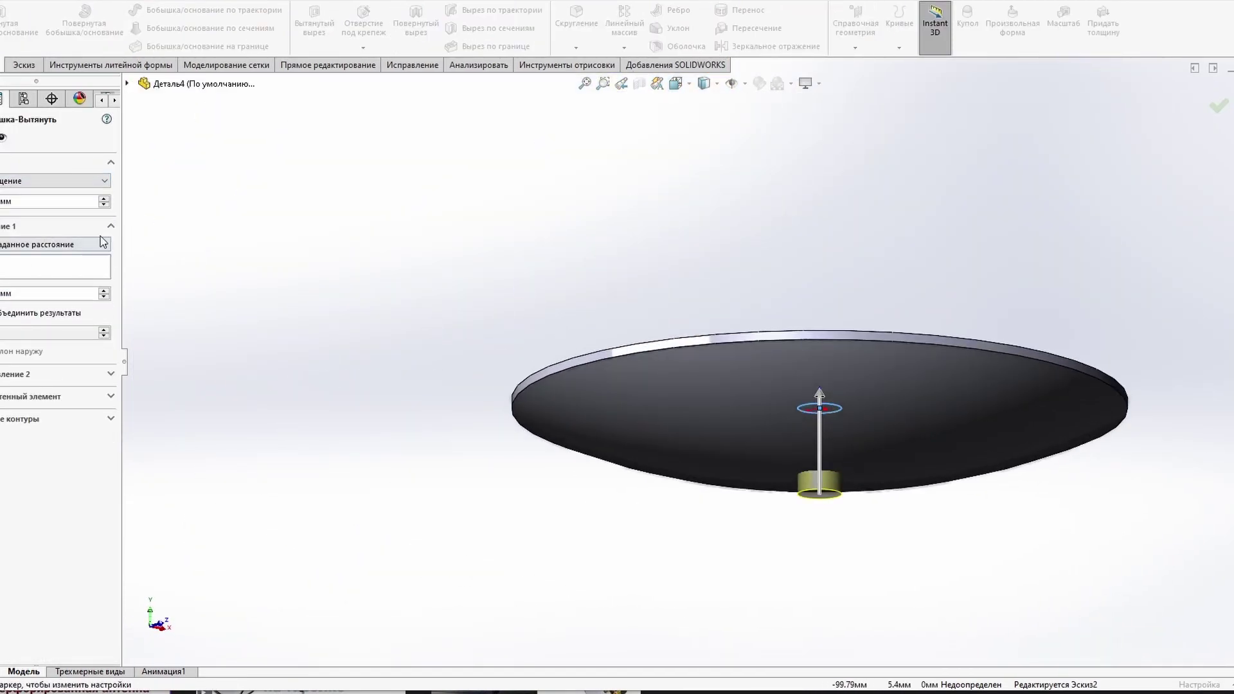
pyautogui.click(6, 293)
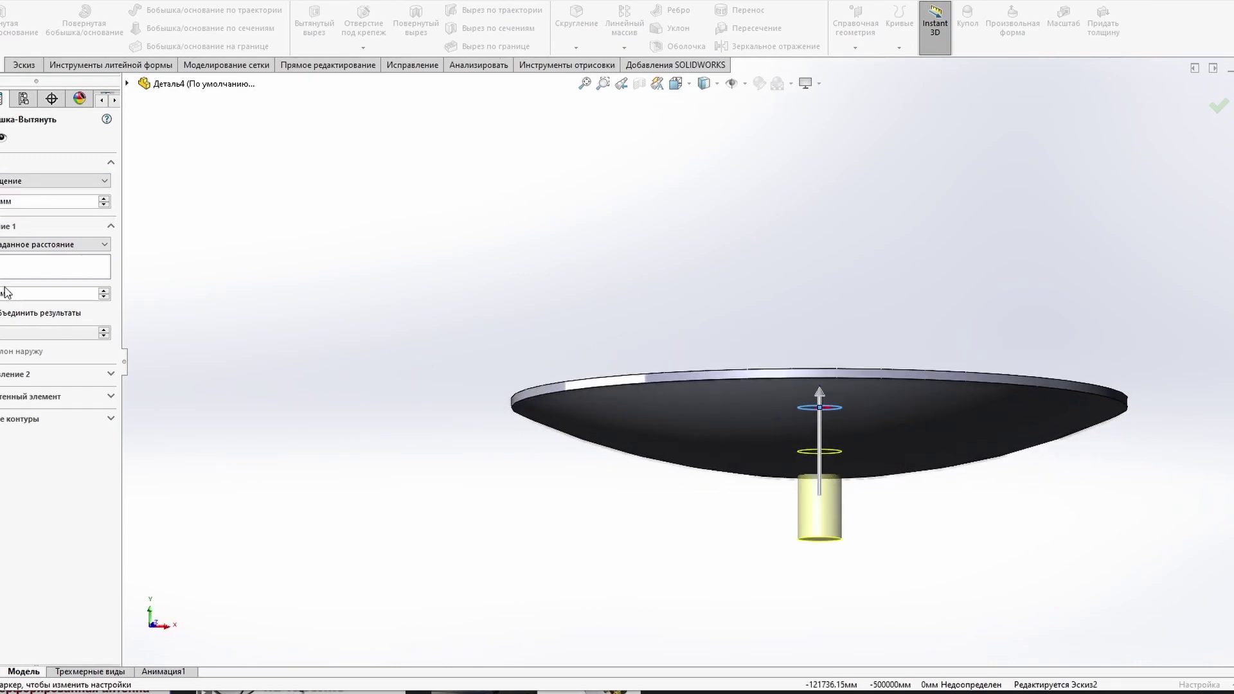
pyautogui.click(877, 464)
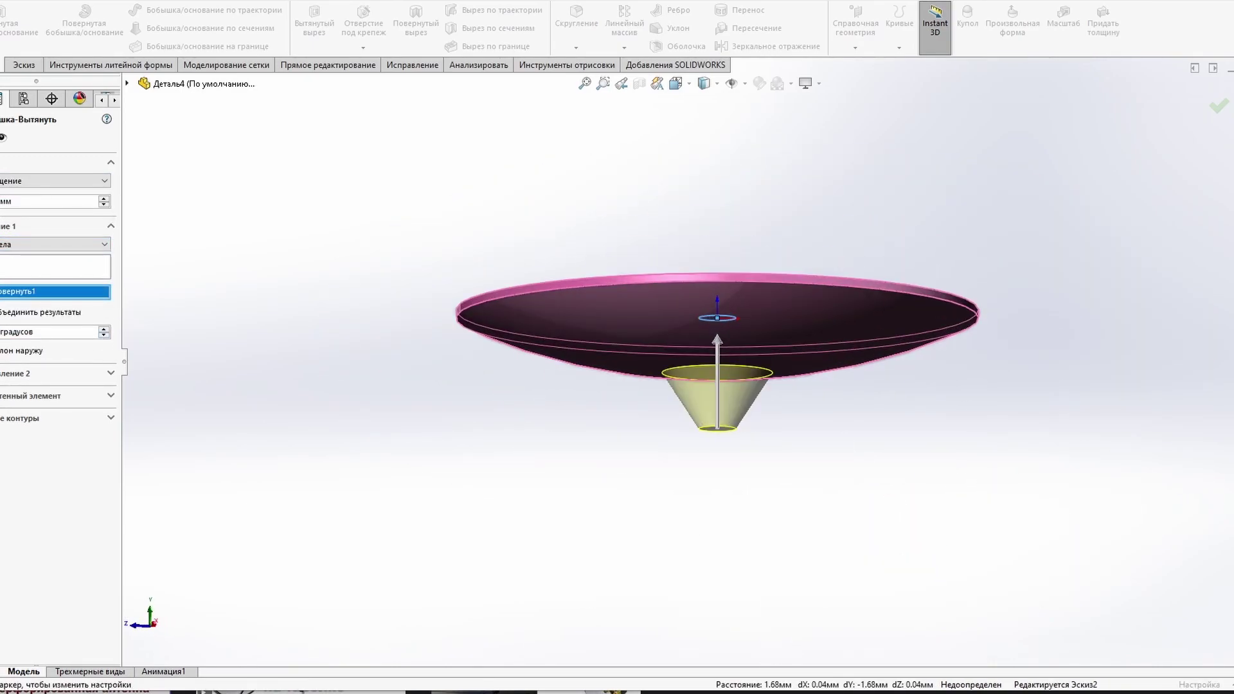
pyautogui.press('Return')
pyautogui.press('Return')
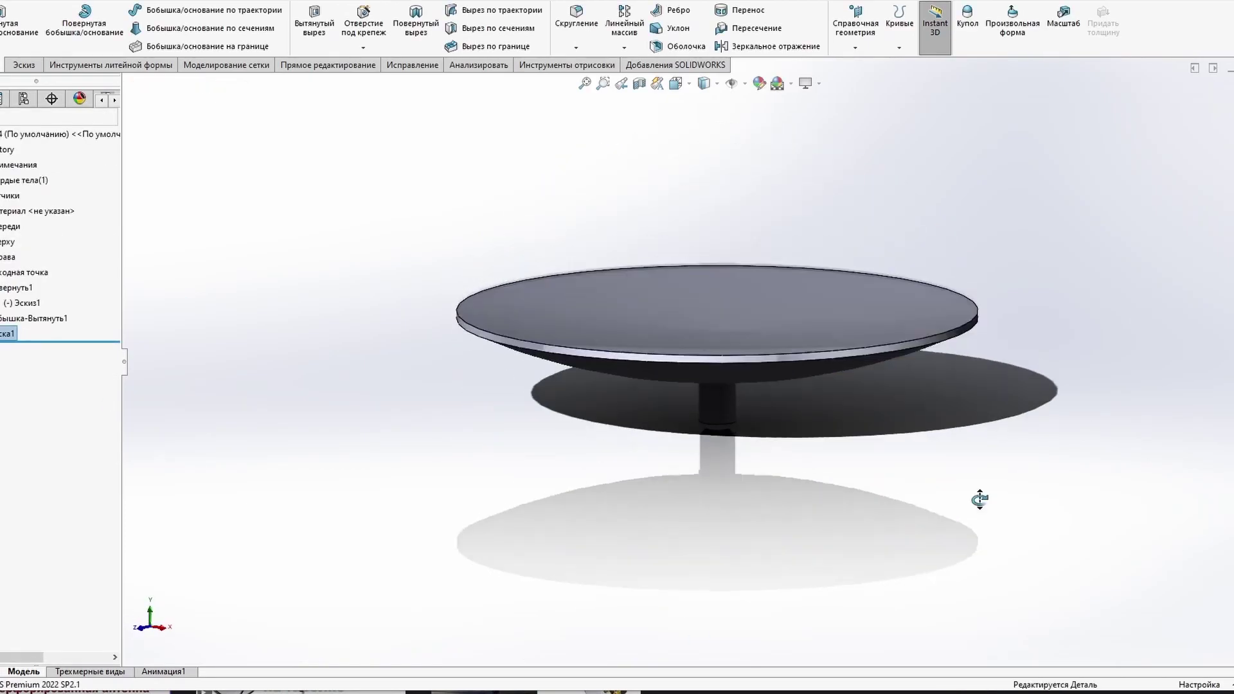
pyautogui.click(478, 65)
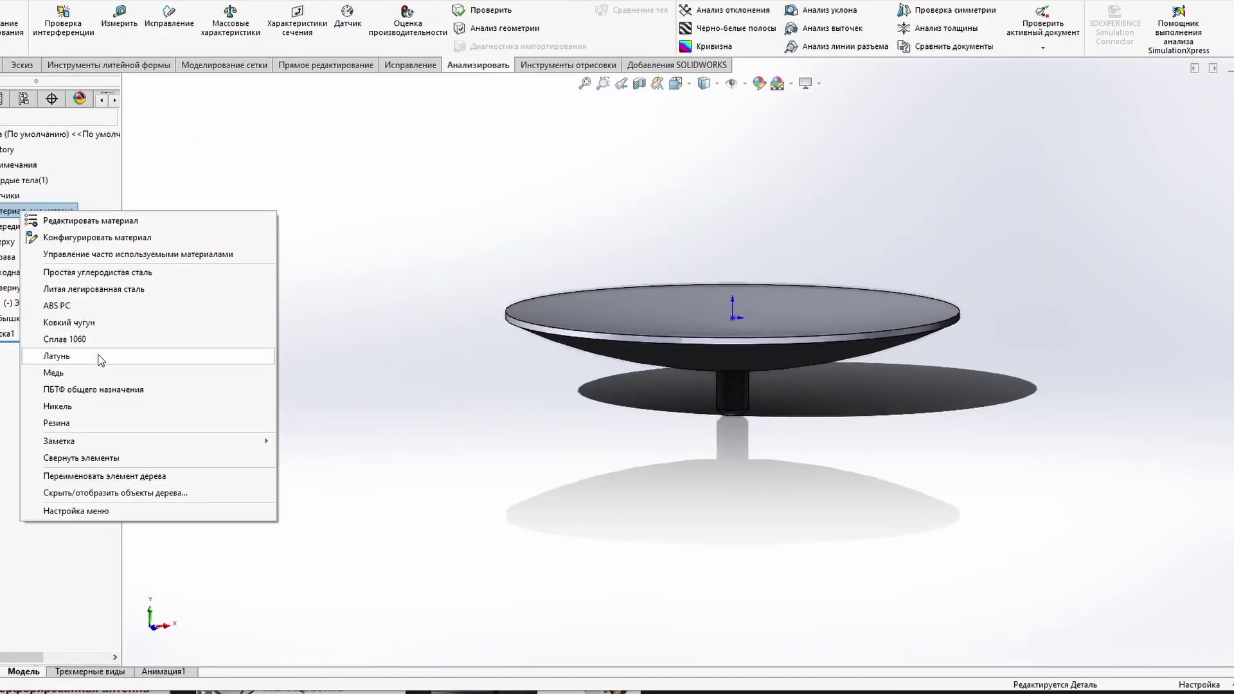
pyautogui.click(99, 360)
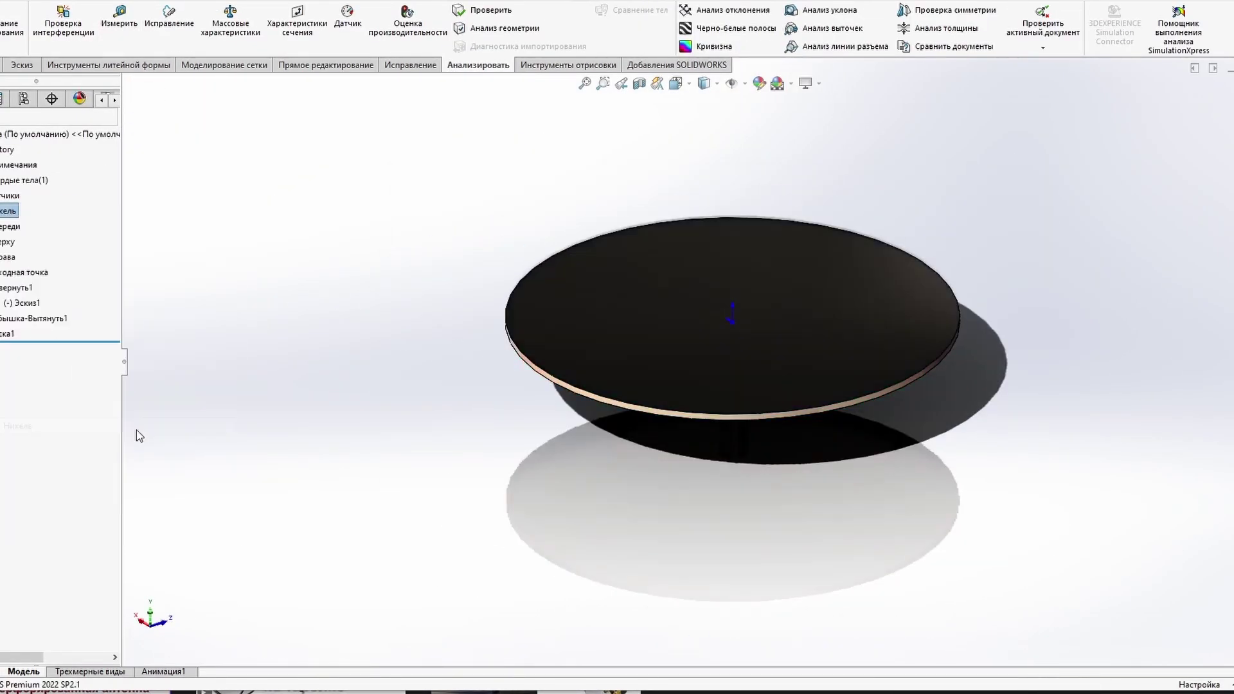
# Step: Revise the feed arm's sketch Эскиз3 and discard a stray sketch on the dish
pyautogui.moveTo(762, 424)
pyautogui.mouseDown(button='middle')
pyautogui.moveTo(859, 268)
pyautogui.moveTo(705, 448)
pyautogui.mouseUp(button='middle')
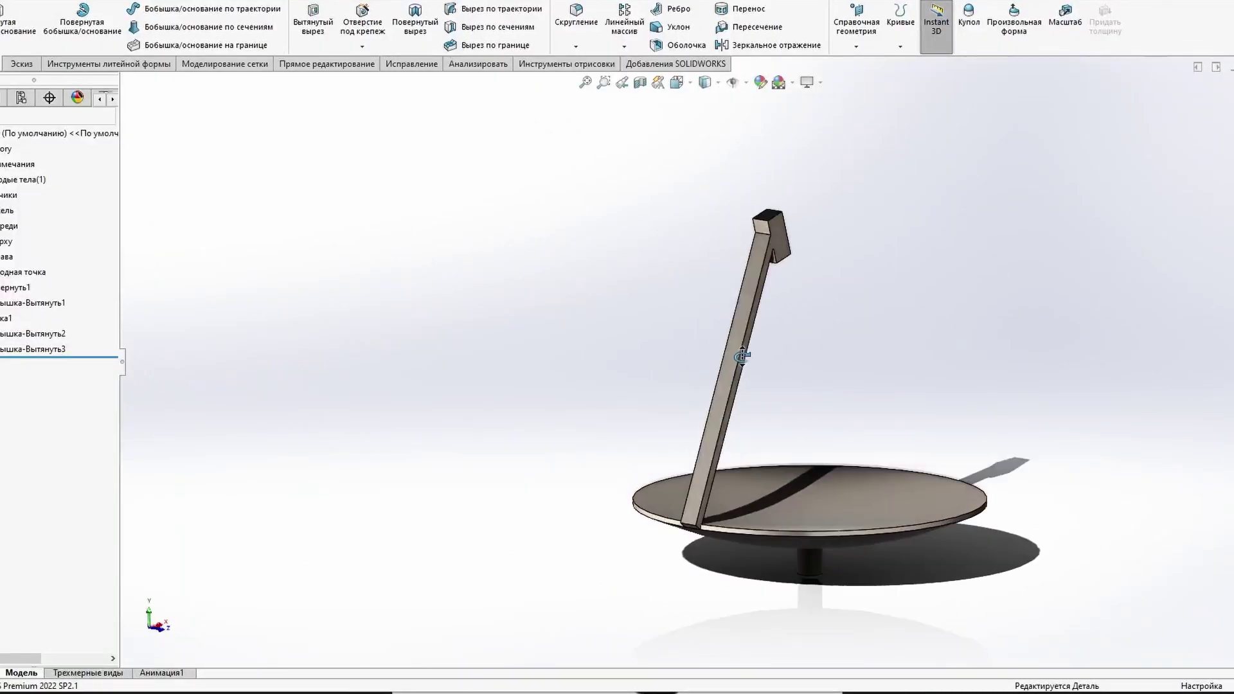
pyautogui.moveTo(743, 357); pyautogui.dragTo(592, 537, button='middle')
pyautogui.click(5, 333)
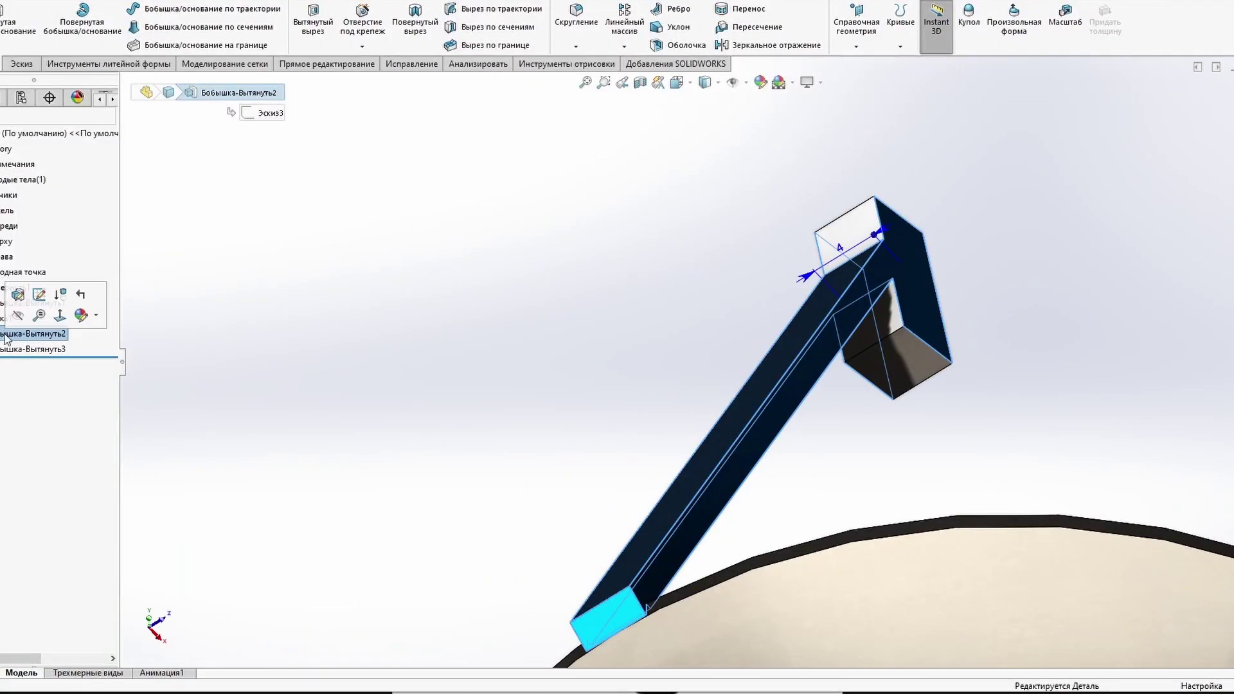
pyautogui.click(13, 305)
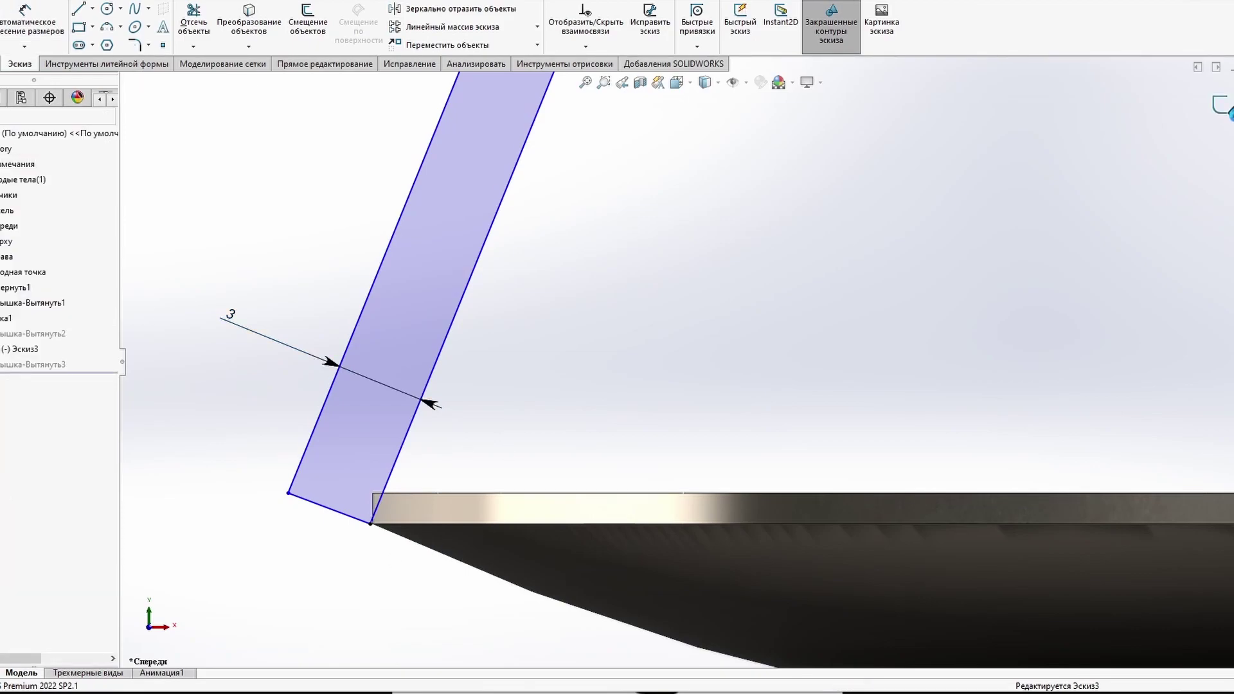
pyautogui.hotkey('ctrl', 'b')
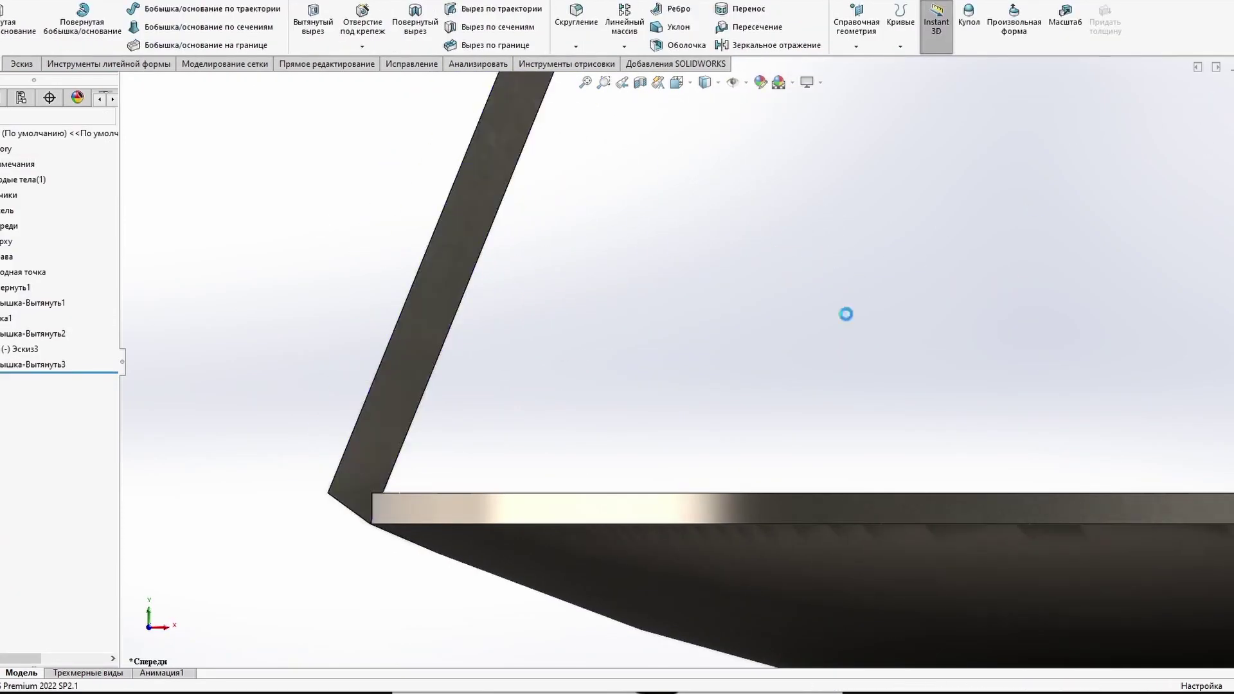
pyautogui.scroll(5, 846, 313)
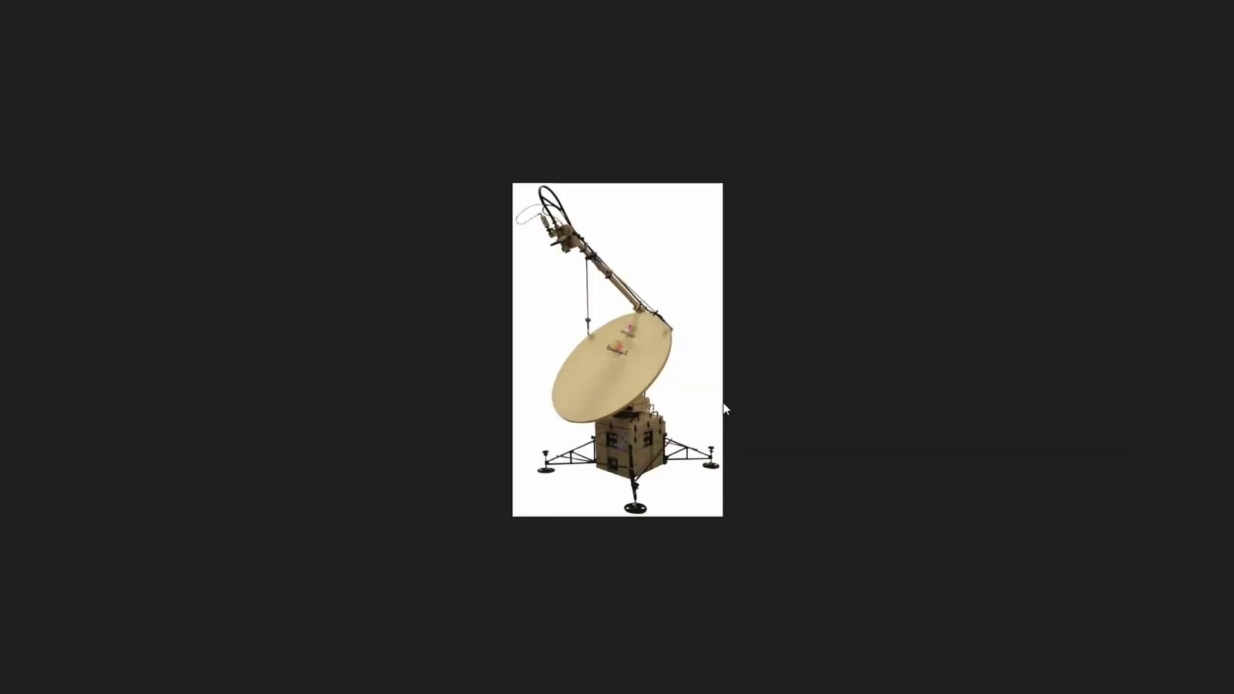
pyautogui.moveTo(735, 267)
pyautogui.mouseDown(button='middle')
pyautogui.moveTo(885, 277)
pyautogui.moveTo(773, 368)
pyautogui.mouseUp(button='middle')
pyautogui.click(773, 369)
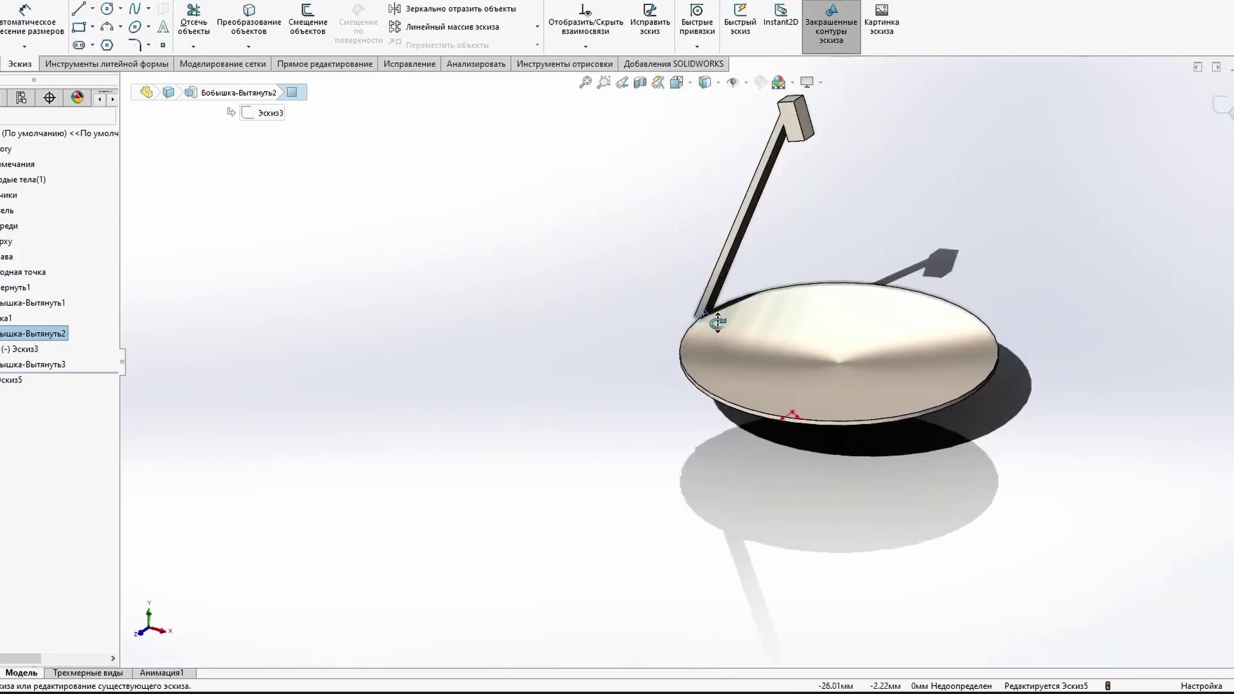
pyautogui.moveTo(675, 412)
pyautogui.mouseDown(button='middle')
pyautogui.moveTo(703, 264)
pyautogui.moveTo(821, 330)
pyautogui.moveTo(738, 358)
pyautogui.moveTo(775, 281)
pyautogui.mouseUp(button='middle')
pyautogui.hotkey('ctrl', 'b')
# Step: Sketch brace rectangles across the arm's flat face and add edge relations
pyautogui.click(780, 295)
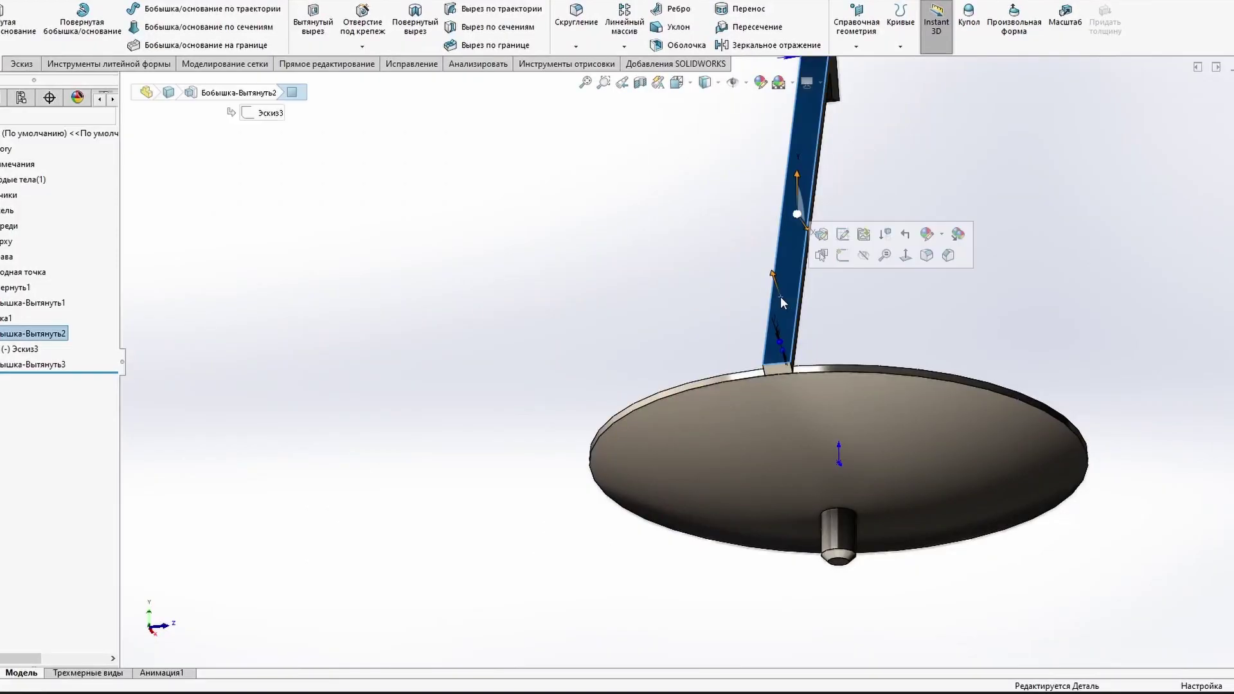
pyautogui.click(843, 234)
pyautogui.click(633, 400)
pyautogui.click(677, 414)
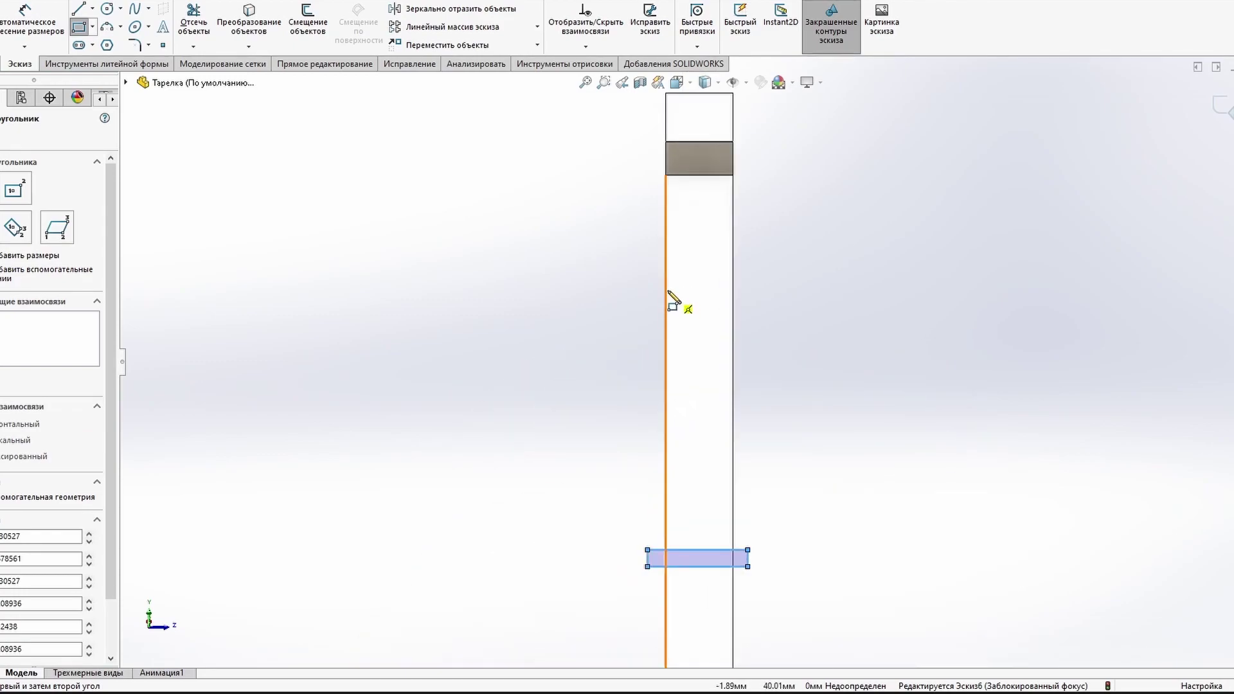
pyautogui.moveTo(707, 304); pyautogui.dragTo(797, 385, button='middle')
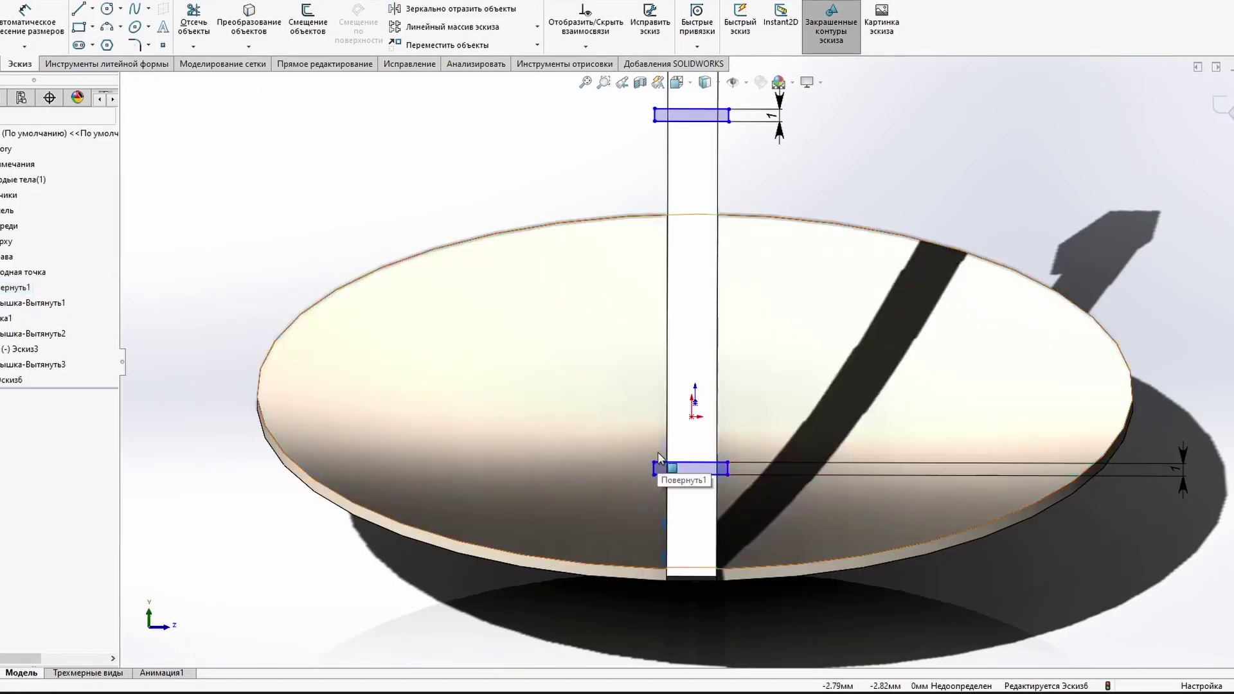
pyautogui.rightClick(693, 468)
pyautogui.keyDown('ctrl'); pyautogui.click(706, 581); pyautogui.keyUp('ctrl')
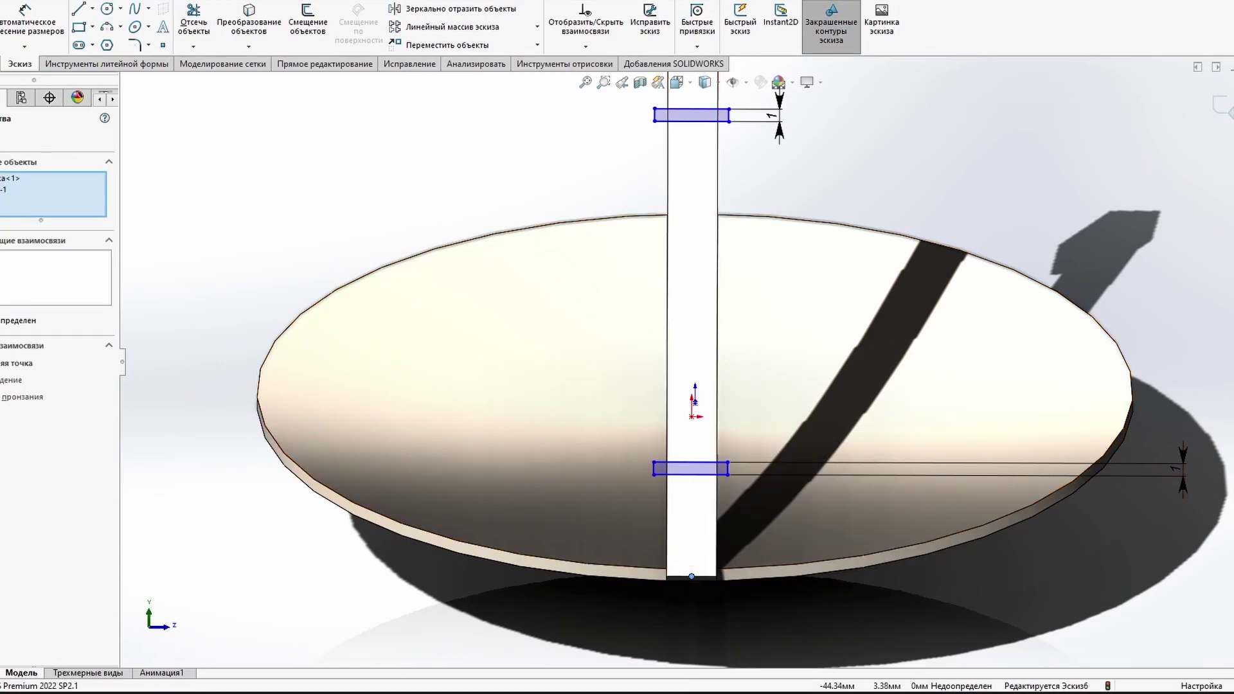
pyautogui.moveTo(722, 187); pyautogui.dragTo(685, 327, button='middle')
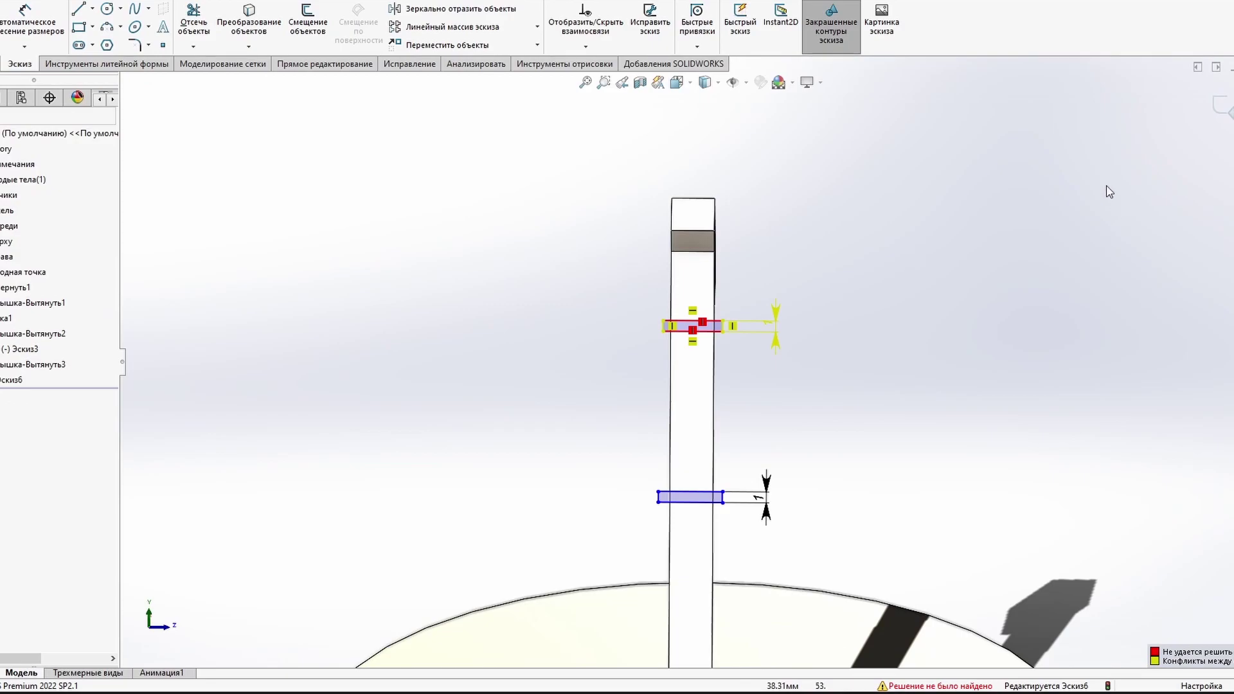
pyautogui.hotkey('ctrl', 'z')
# Step: Preview a blind-depth extrusion of the brace profiles around the arm
pyautogui.moveTo(964, 322)
pyautogui.mouseDown(button='middle')
pyautogui.moveTo(691, 257)
pyautogui.moveTo(750, 218)
pyautogui.mouseUp(button='middle')
pyautogui.scroll(3, 691, 238)
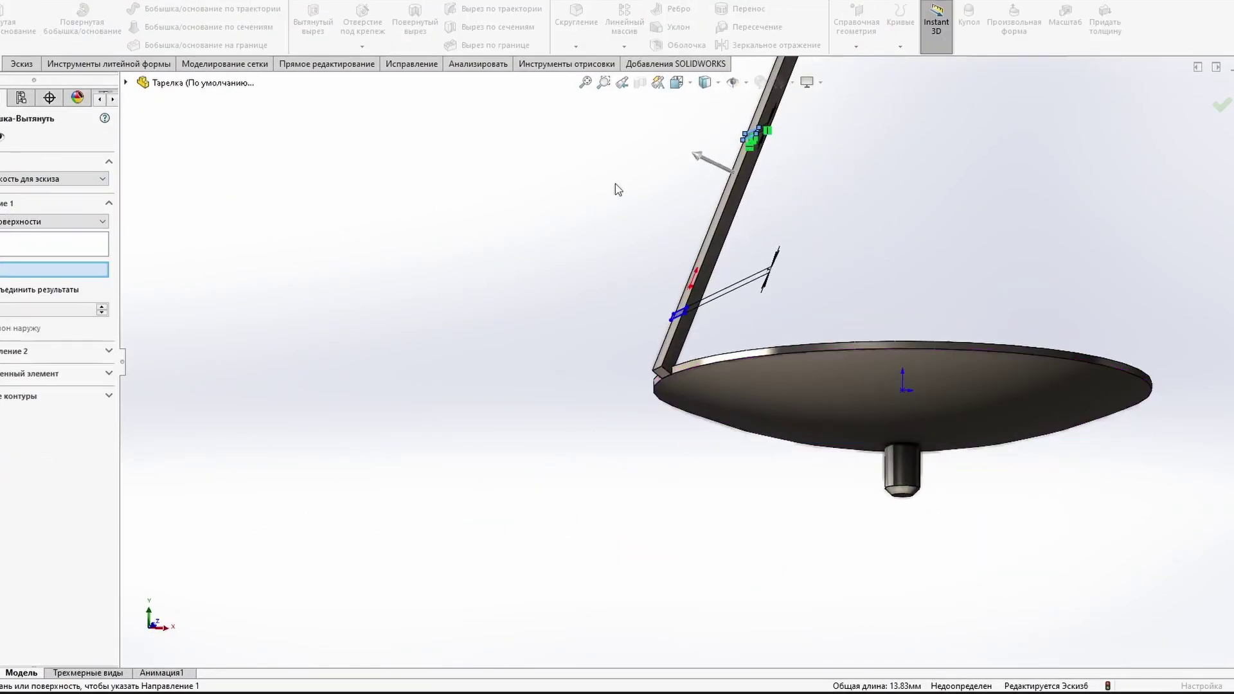
pyautogui.click(745, 290)
pyautogui.moveTo(386, 290); pyautogui.dragTo(602, 315, button='middle')
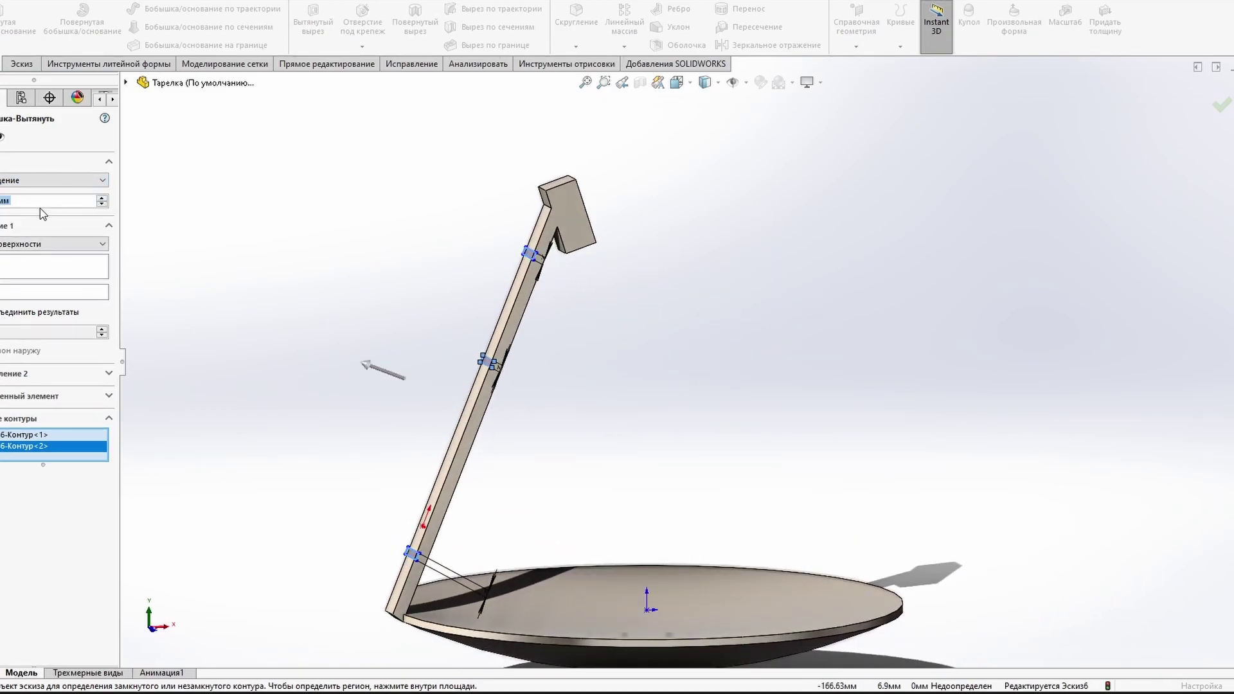
pyautogui.click(15, 243)
pyautogui.click(16, 256)
pyautogui.moveTo(295, 367); pyautogui.dragTo(212, 331, button='middle')
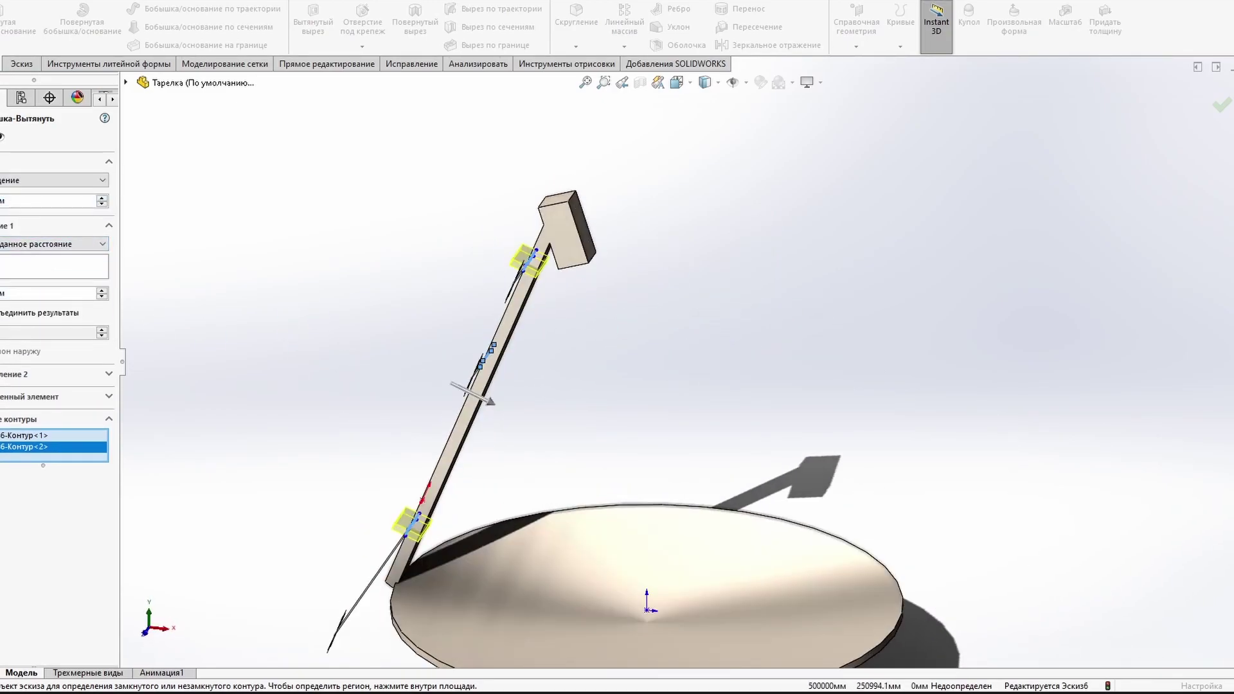
pyautogui.click(487, 356)
pyautogui.moveTo(487, 356)
pyautogui.mouseDown(button='middle')
pyautogui.moveTo(636, 527)
pyautogui.moveTo(639, 394)
pyautogui.moveTo(526, 275)
pyautogui.mouseUp(button='middle')
# Step: Accept the brace extrusion and extrude two small circular posts from the arm's head block
pyautogui.press('Return')
pyautogui.click(525, 276)
pyautogui.click(587, 206)
pyautogui.moveTo(704, 288); pyautogui.dragTo(750, 297, button='right')
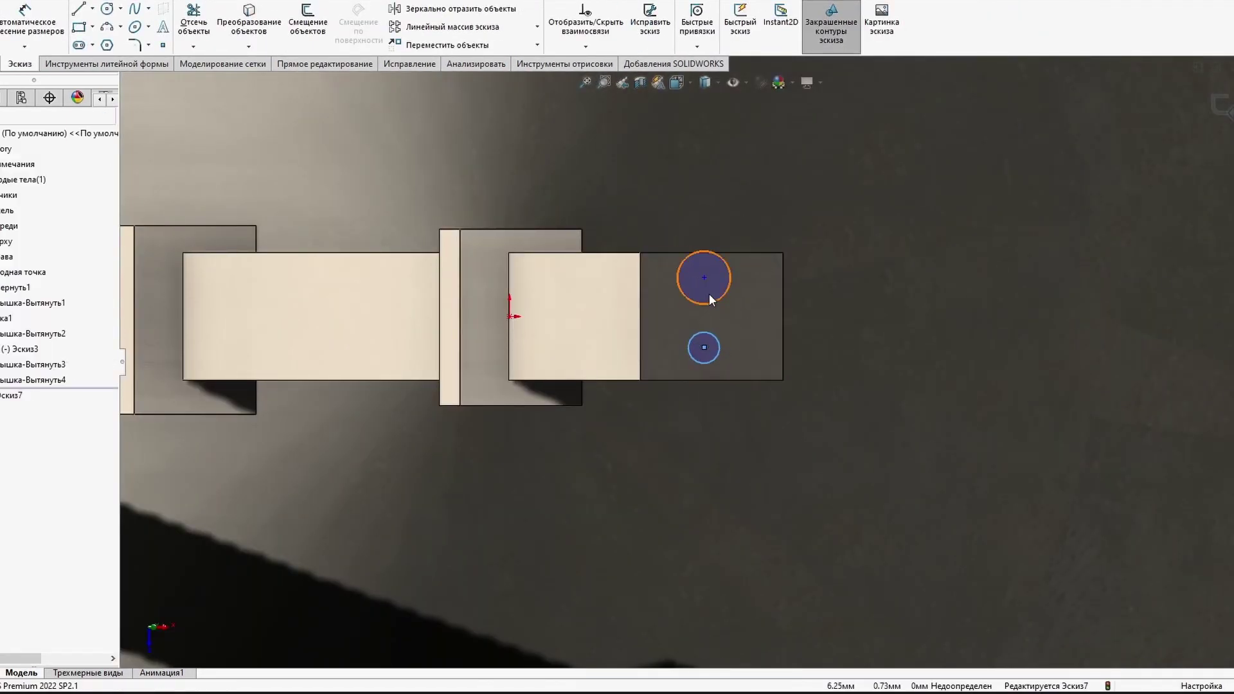
pyautogui.moveTo(722, 355); pyautogui.dragTo(723, 309, button='right')
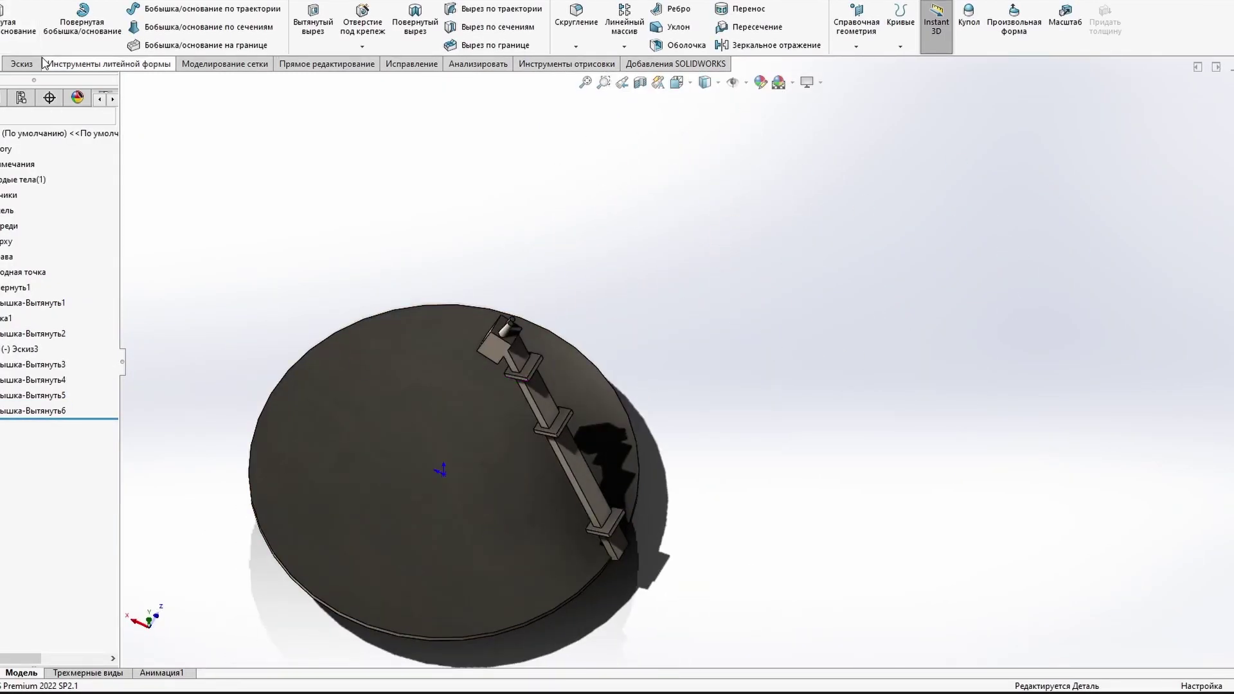
# Step: Draw a curved 3D spline from the head-block pin down along the feed arm
pyautogui.moveTo(749, 386); pyautogui.dragTo(760, 353, button='middle')
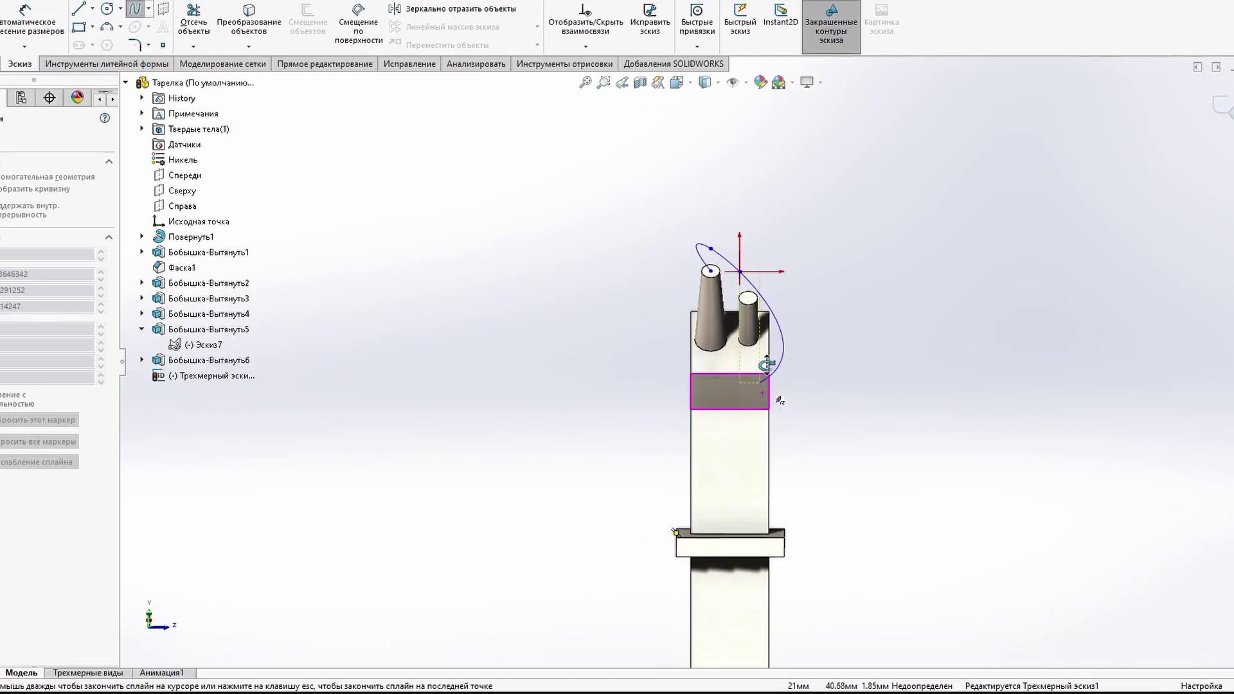
pyautogui.moveTo(767, 366); pyautogui.dragTo(589, 466, button='middle')
pyautogui.moveTo(719, 269); pyautogui.dragTo(688, 411, button='middle')
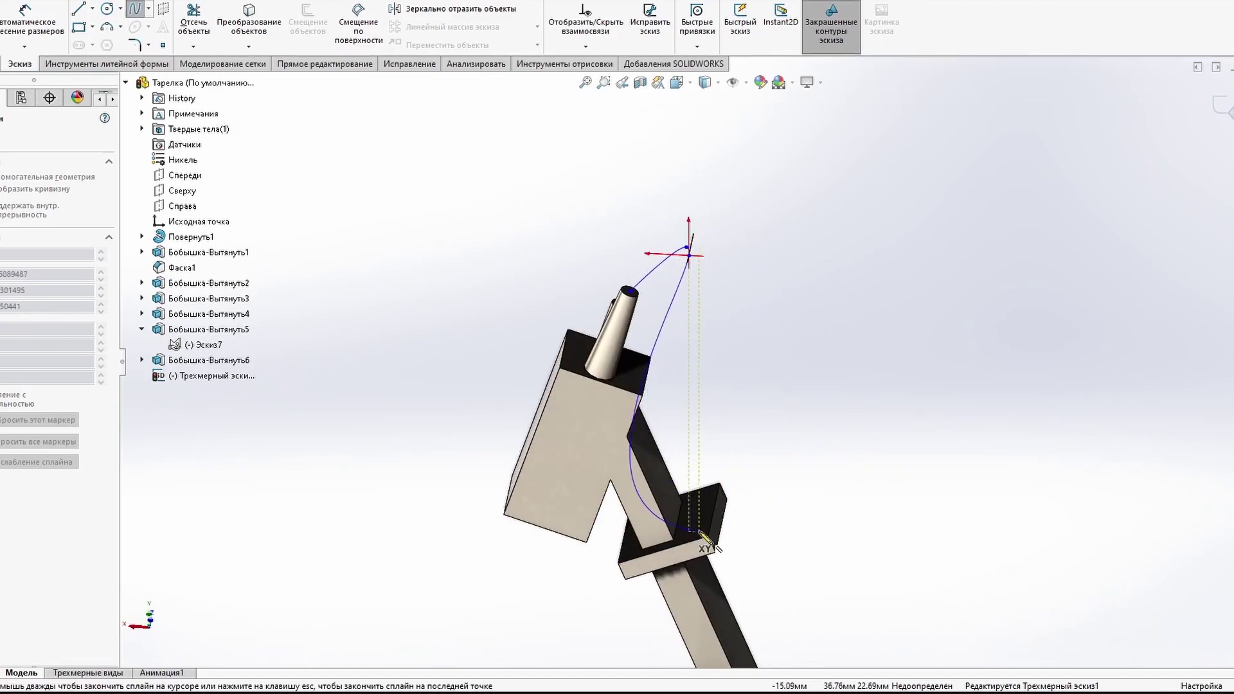
pyautogui.scroll(5, 688, 412)
pyautogui.scroll(-5, 675, 262)
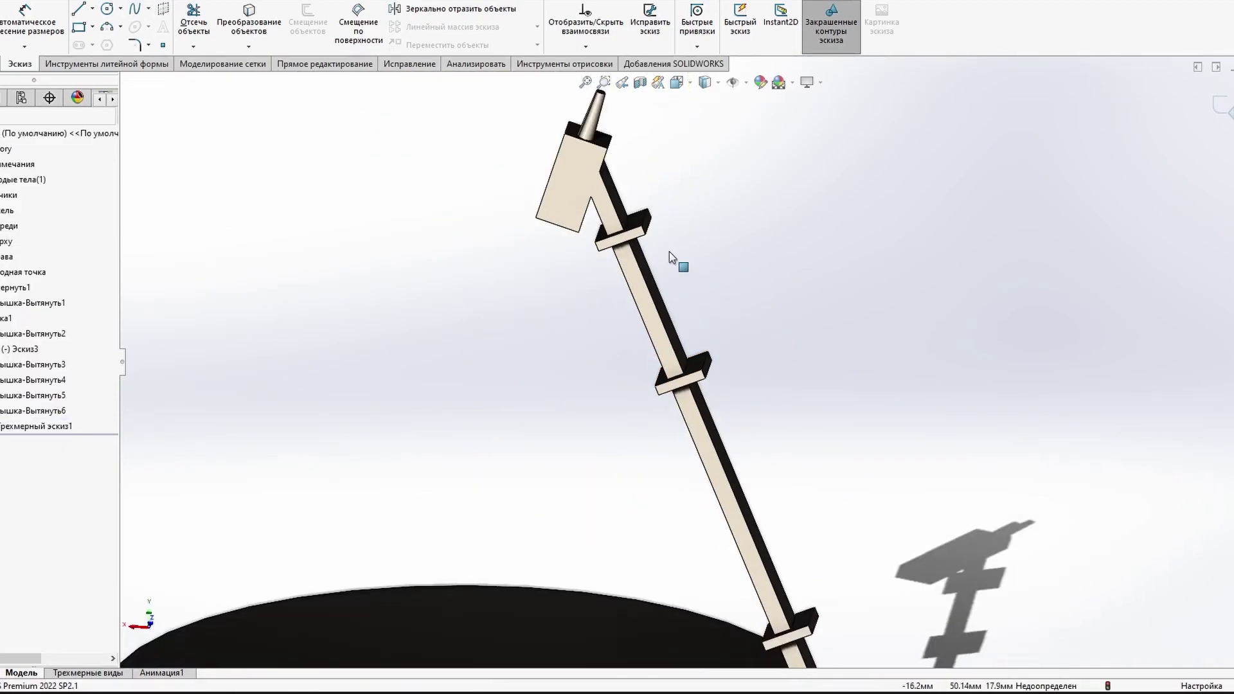
pyautogui.moveTo(674, 261)
pyautogui.mouseDown(button='middle')
pyautogui.moveTo(559, 133)
pyautogui.moveTo(633, 193)
pyautogui.moveTo(685, 281)
pyautogui.mouseUp(button='middle')
pyautogui.scroll(3, 577, 131)
pyautogui.moveTo(666, 601); pyautogui.dragTo(639, 659, button='middle')
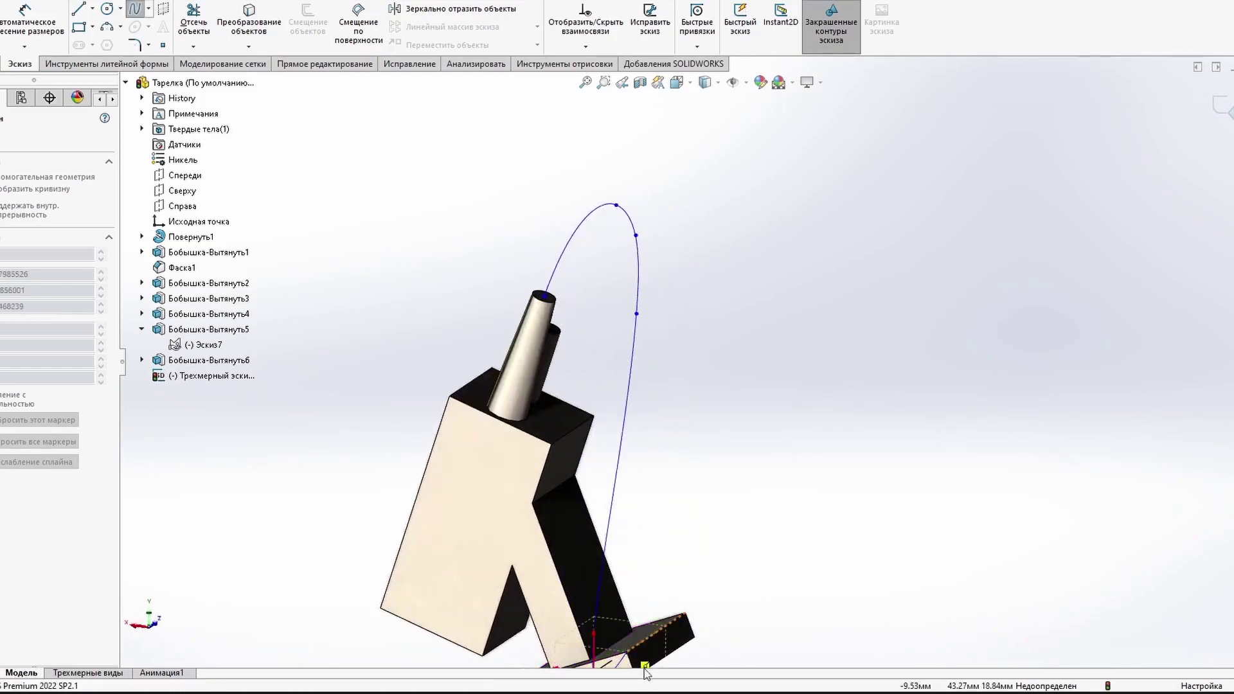
pyautogui.scroll(4, 648, 461)
pyautogui.click(702, 346)
pyautogui.scroll(-5, 675, 386)
pyautogui.scroll(5, 675, 418)
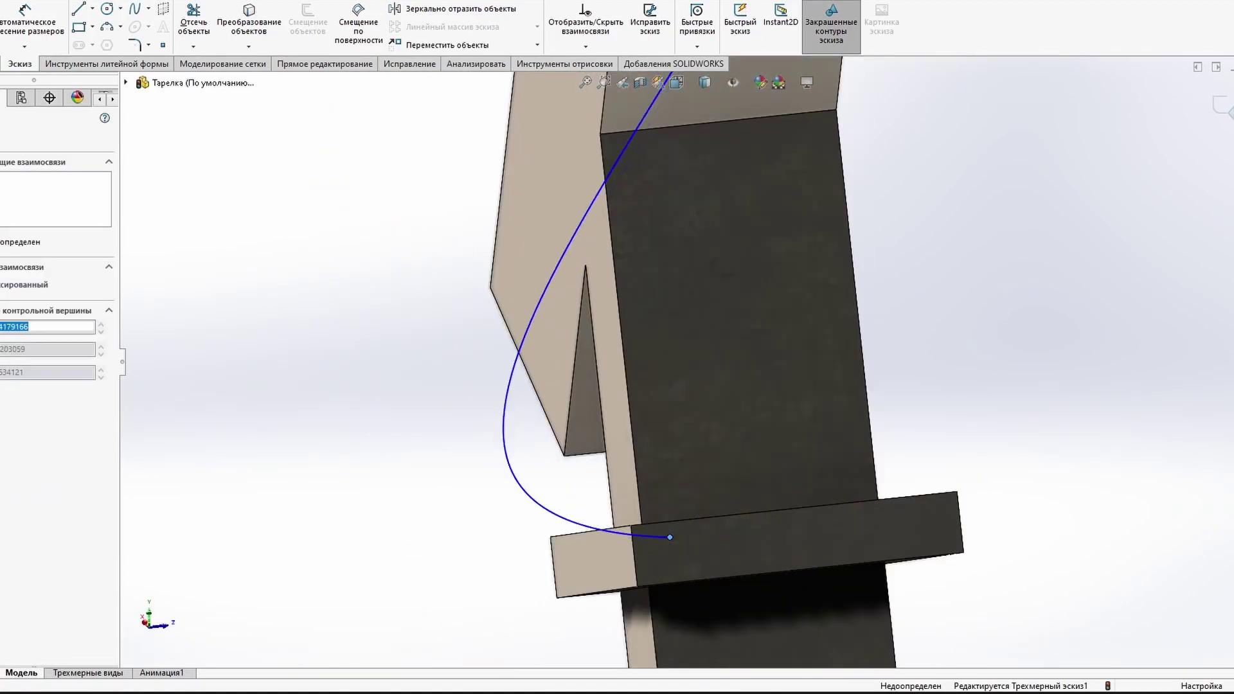
pyautogui.moveTo(675, 418); pyautogui.dragTo(620, 468, button='middle')
pyautogui.scroll(-5, 658, 439)
pyautogui.doubleClick(518, 581)
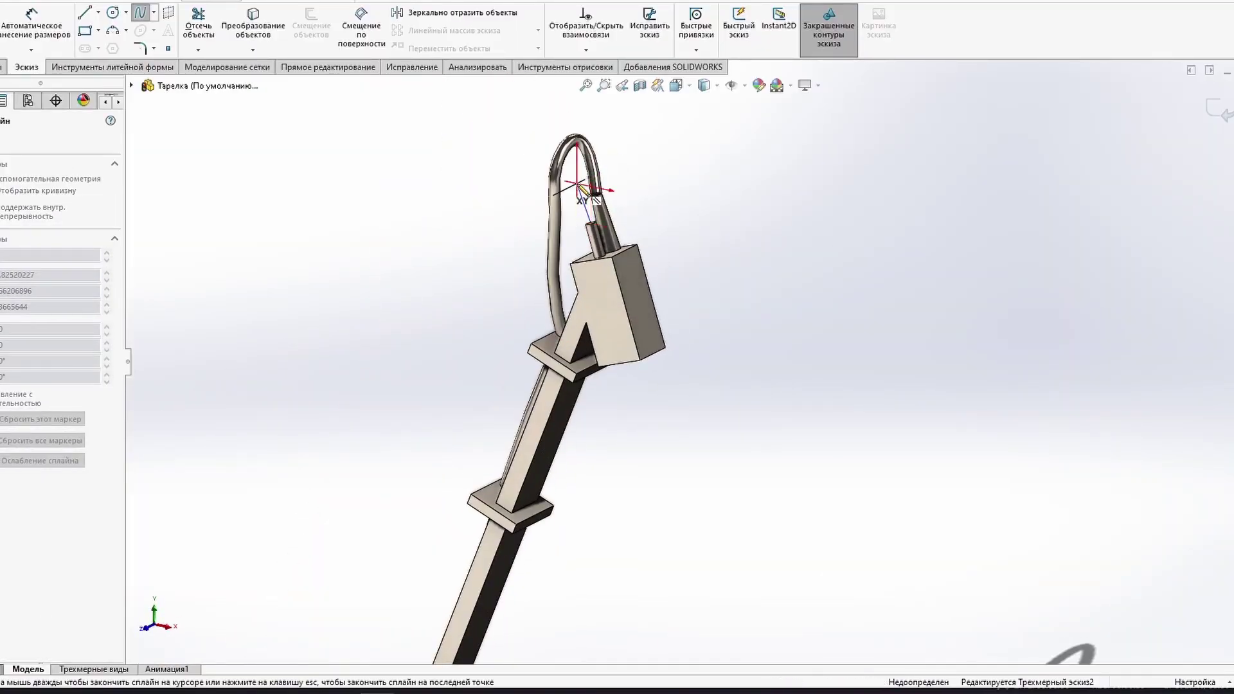
# Step: Finish the spline and adjust its point beside the clamp band
pyautogui.scroll(3, 582, 230)
pyautogui.moveTo(582, 229); pyautogui.dragTo(598, 344, button='middle')
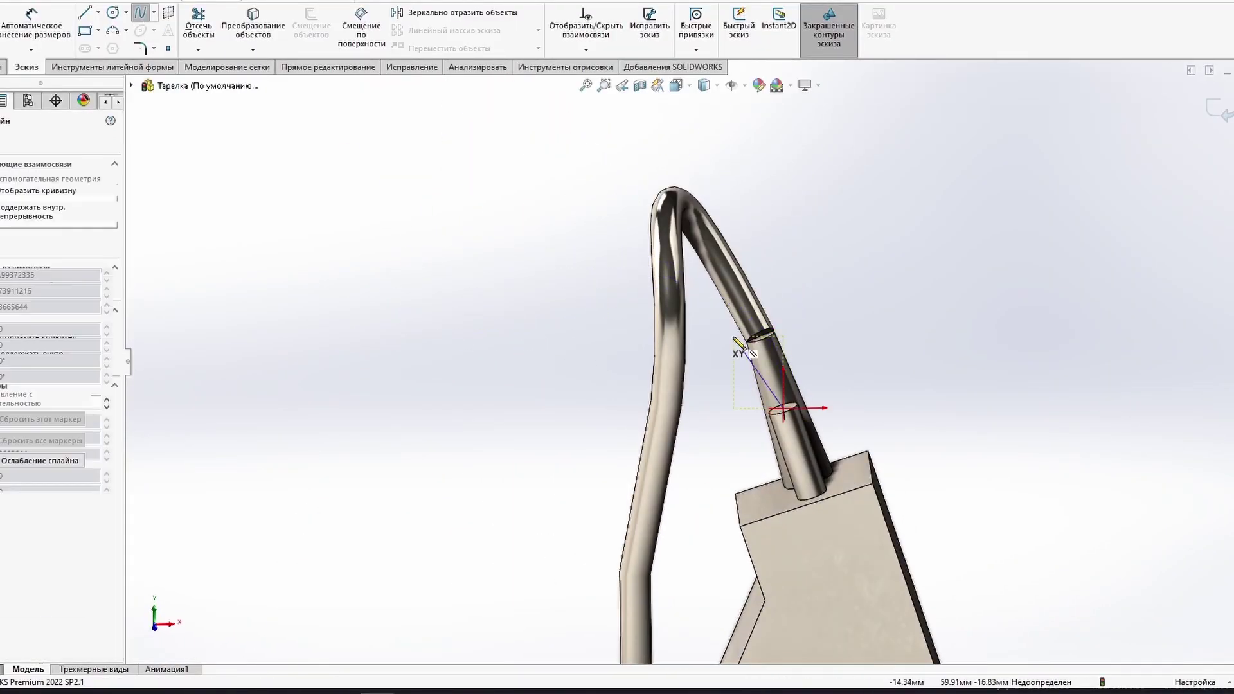
pyautogui.moveTo(723, 314)
pyautogui.mouseDown(button='middle')
pyautogui.moveTo(712, 554)
pyautogui.moveTo(705, 481)
pyautogui.moveTo(633, 546)
pyautogui.moveTo(673, 460)
pyautogui.mouseUp(button='middle')
pyautogui.press('Escape')
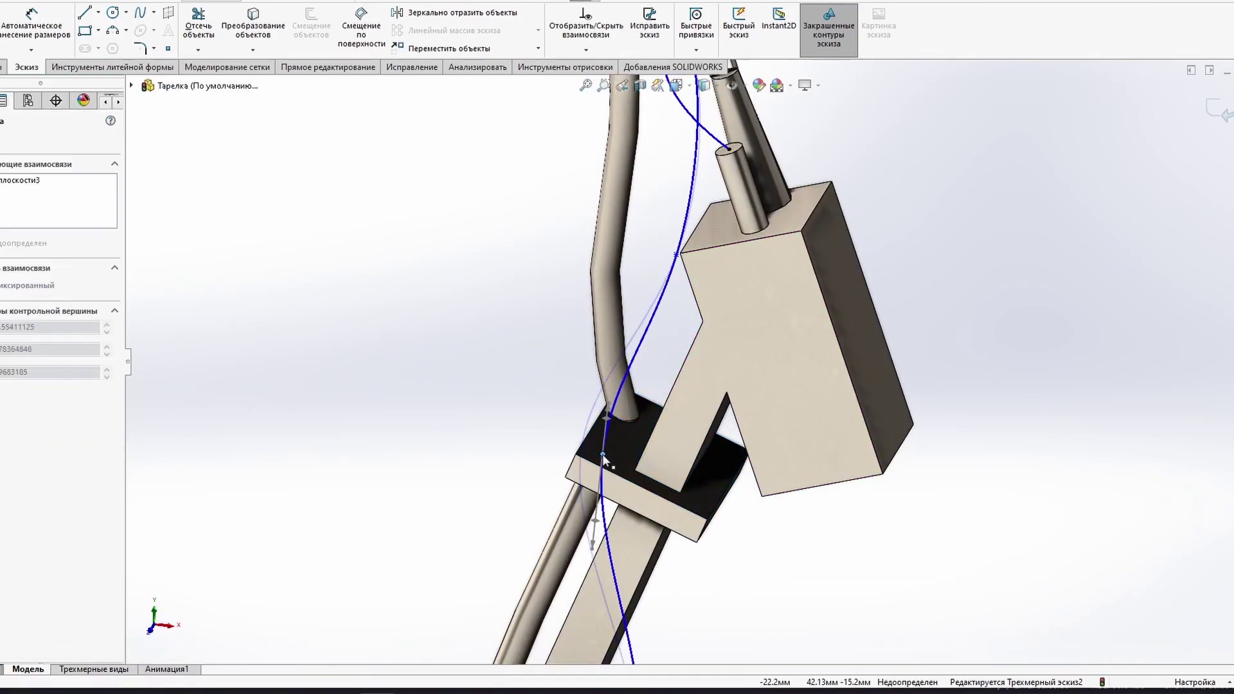
pyautogui.moveTo(604, 457); pyautogui.dragTo(655, 453, button='middle')
pyautogui.scroll(5, 673, 547)
pyautogui.scroll(-5, 616, 415)
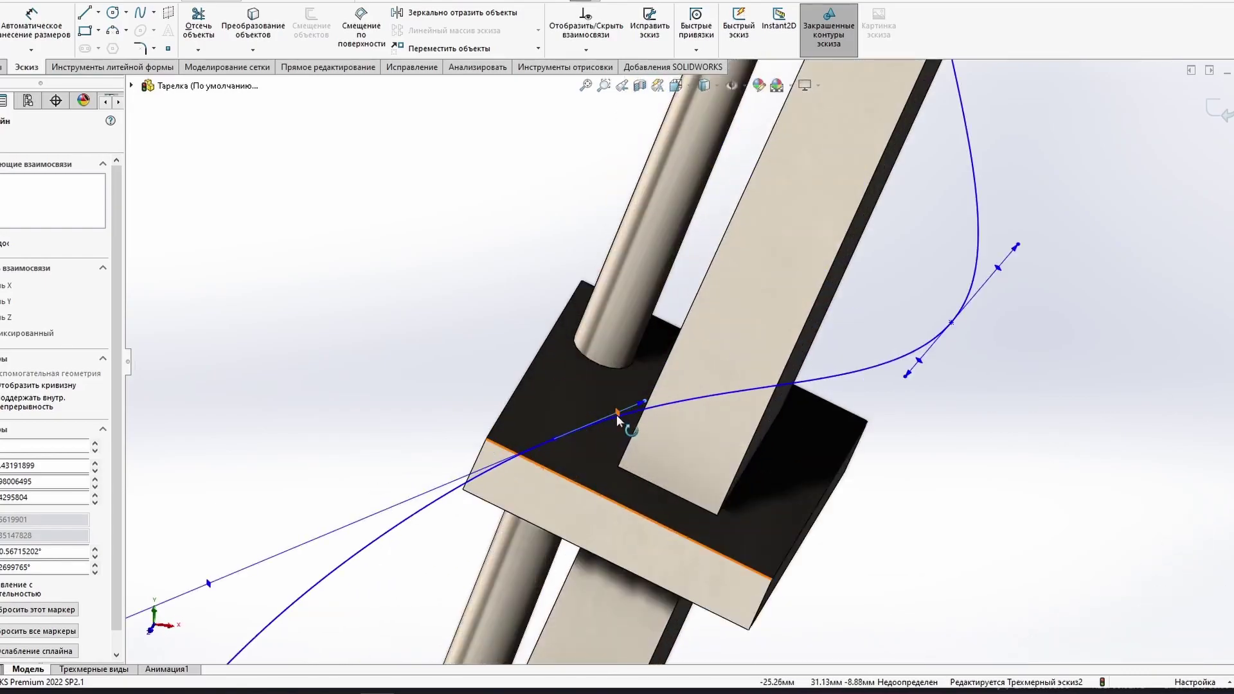
pyautogui.moveTo(616, 415)
pyautogui.mouseDown(button='middle')
pyautogui.moveTo(660, 477)
pyautogui.moveTo(711, 513)
pyautogui.moveTo(425, 364)
pyautogui.moveTo(419, 540)
pyautogui.moveTo(463, 397)
pyautogui.moveTo(518, 435)
pyautogui.moveTo(542, 258)
pyautogui.mouseUp(button='middle')
pyautogui.scroll(3, 518, 435)
pyautogui.scroll(5, 542, 257)
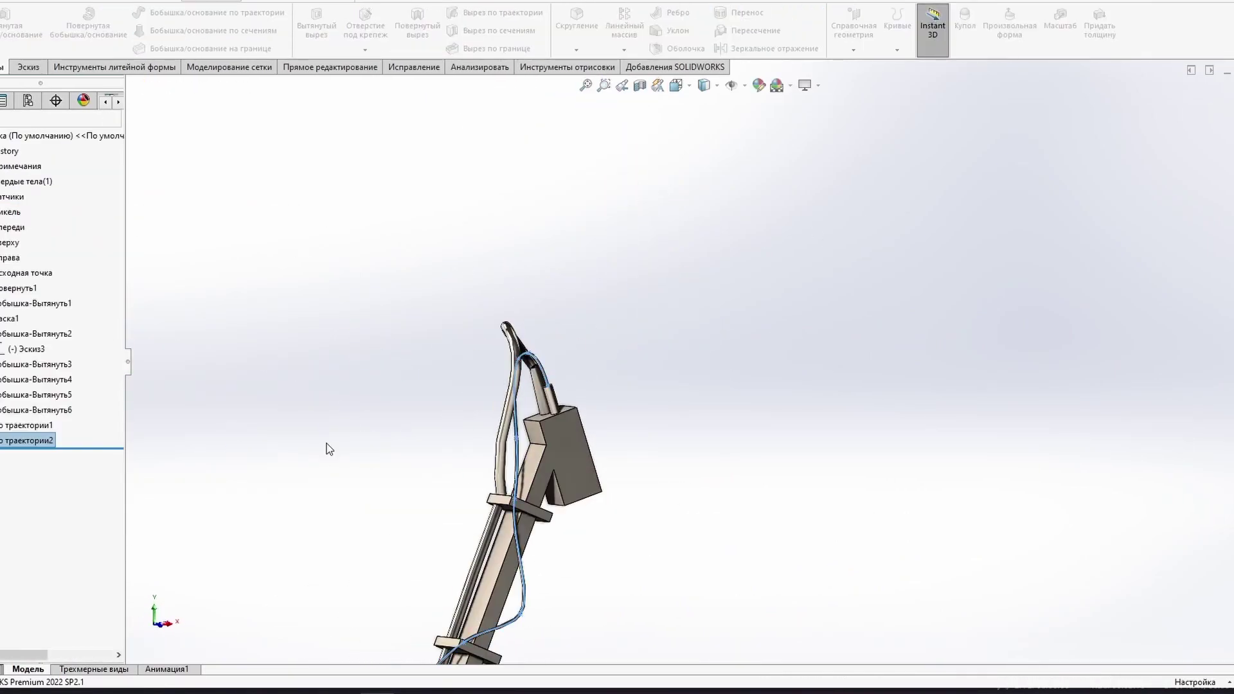
# Step: Fillet the box's edges at 1 mm
pyautogui.moveTo(329, 448); pyautogui.dragTo(450, 385, button='middle')
pyautogui.click(577, 26)
pyautogui.click(643, 366)
pyautogui.moveTo(685, 368); pyautogui.dragTo(569, 450, button='middle')
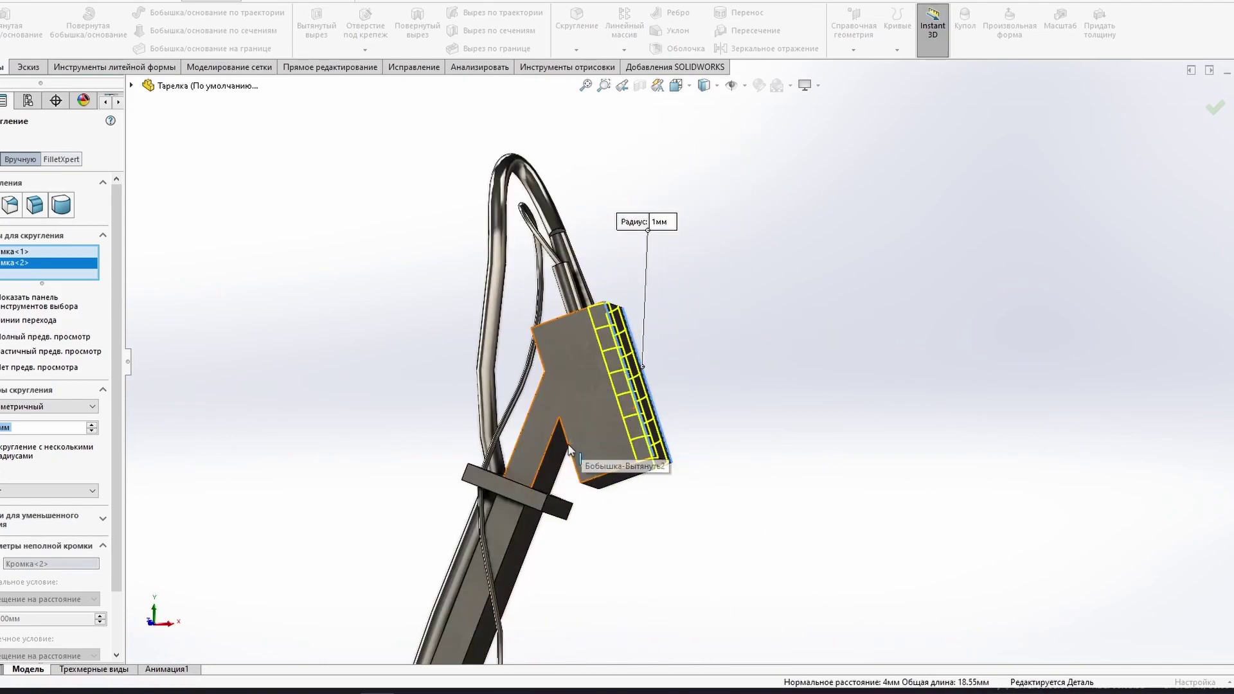
pyautogui.click(568, 450)
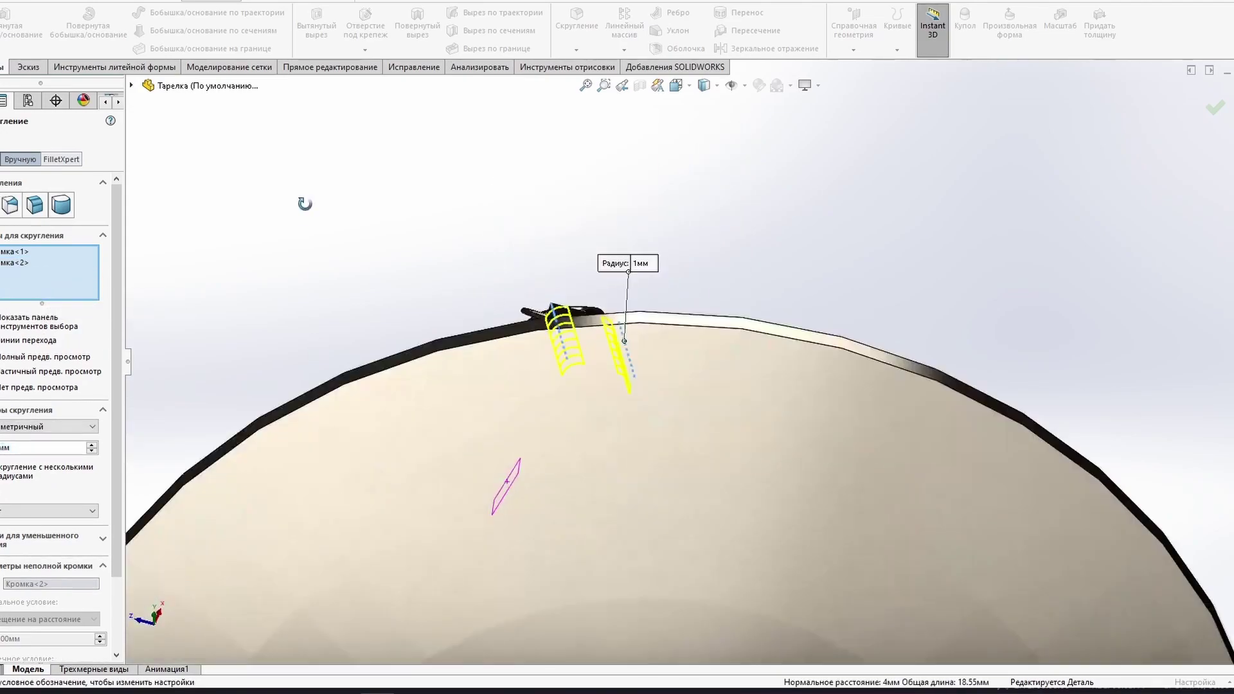
pyautogui.moveTo(642, 385)
pyautogui.mouseDown(button='middle')
pyautogui.moveTo(900, 257)
pyautogui.moveTo(1004, 227)
pyautogui.moveTo(707, 161)
pyautogui.mouseUp(button='middle')
pyautogui.press('Return')
# Step: Add a 0.5 mm × 45° chamfer and reopen it for editing
pyautogui.click(576, 49)
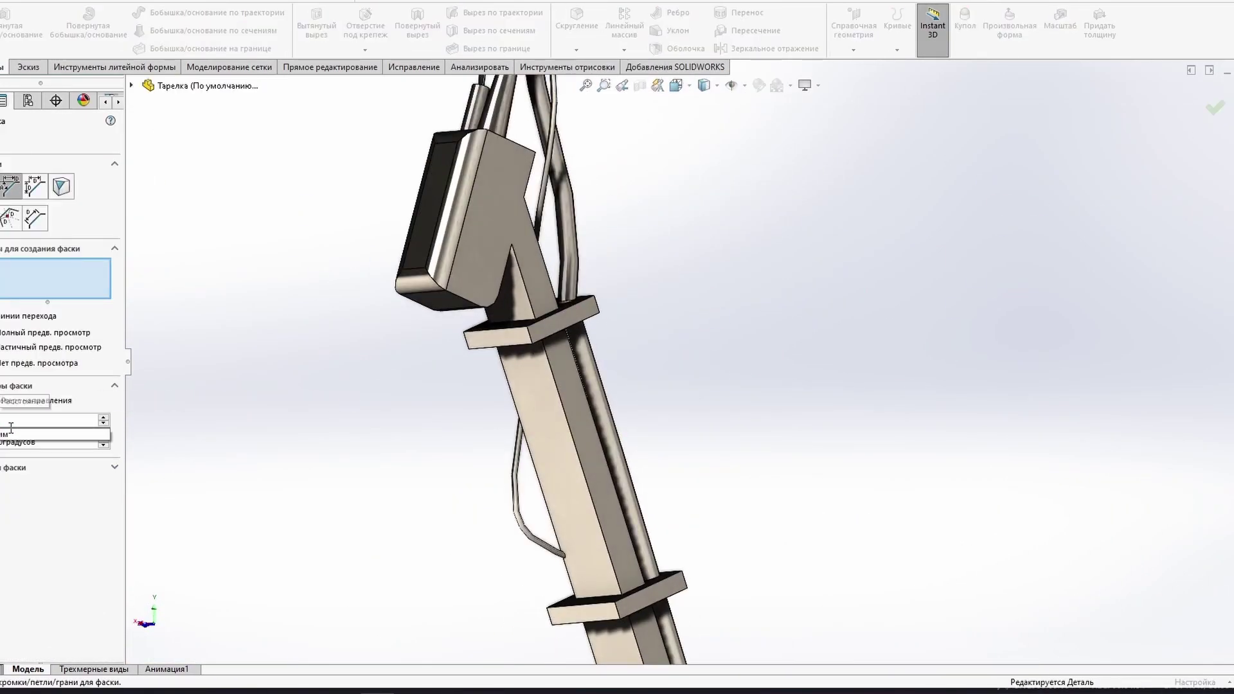
pyautogui.moveTo(502, 334)
pyautogui.mouseDown(button='middle')
pyautogui.moveTo(579, 322)
pyautogui.moveTo(450, 289)
pyautogui.mouseUp(button='middle')
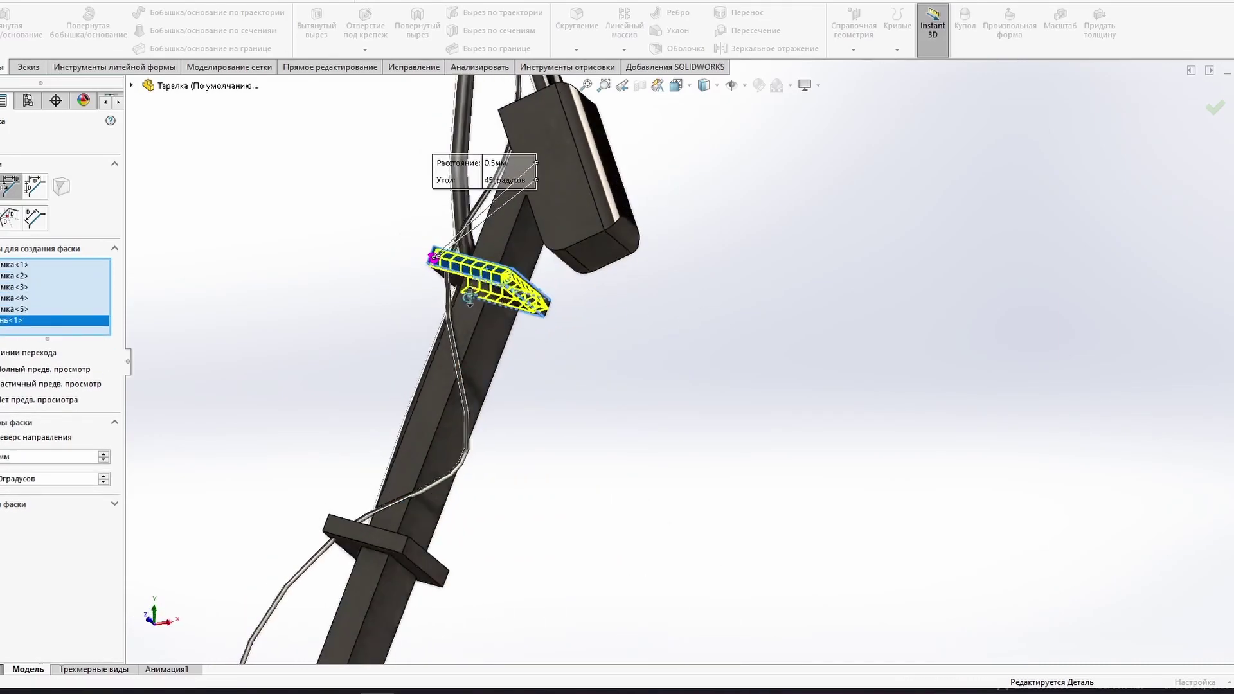
pyautogui.press('Return')
pyautogui.rightClick(6, 426)
pyautogui.click(3, 389)
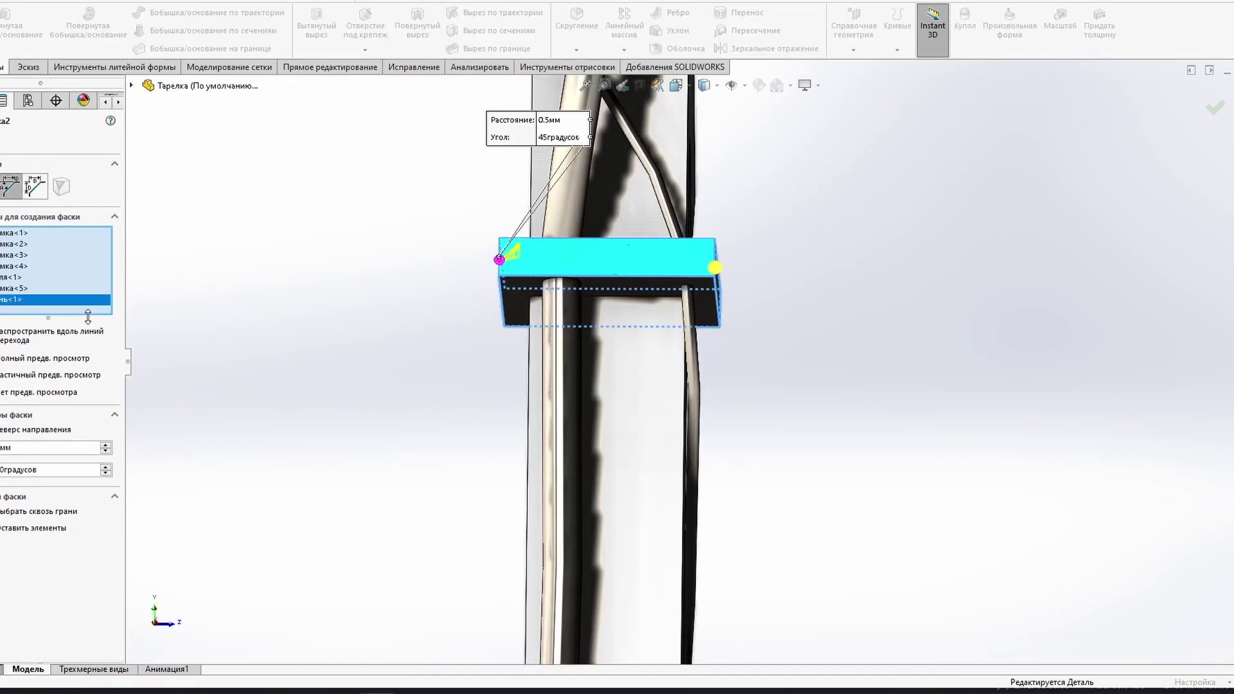
pyautogui.press('Return')
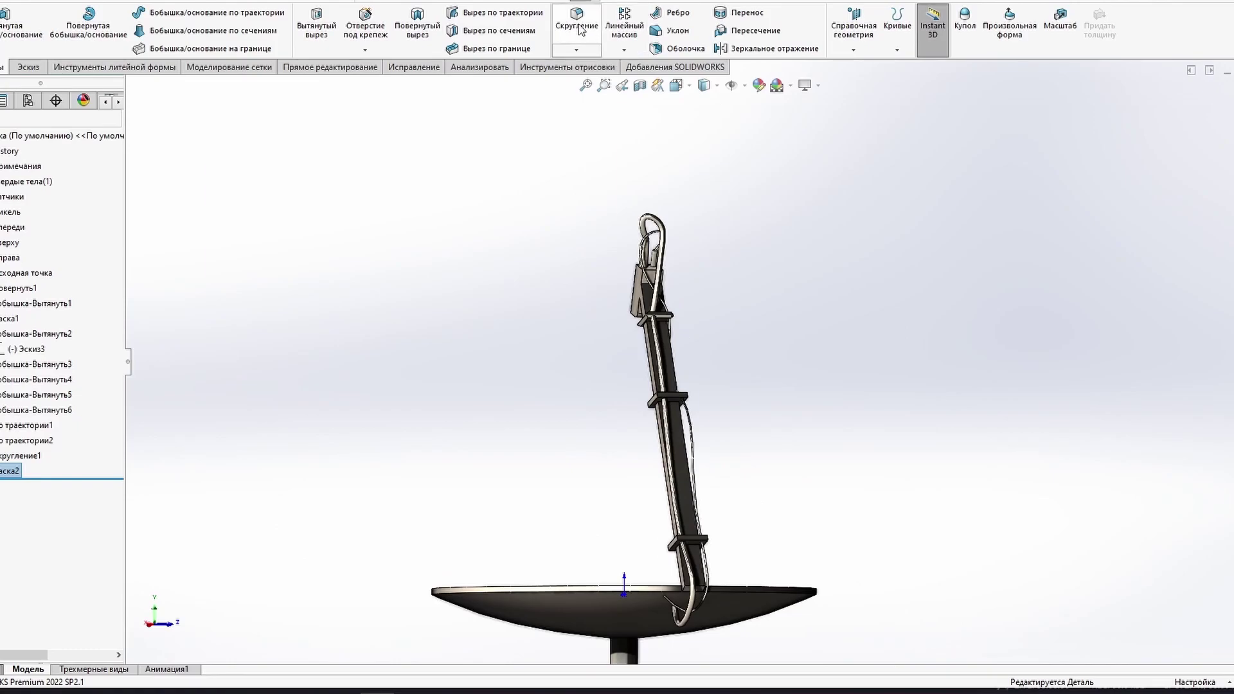
# Step: Chamfer the clamp band faces on the post at 0.5 mm × 45°
pyautogui.scroll(5, 643, 411)
pyautogui.click(542, 408)
pyautogui.moveTo(543, 408); pyautogui.dragTo(565, 450, button='middle')
pyautogui.click(566, 450)
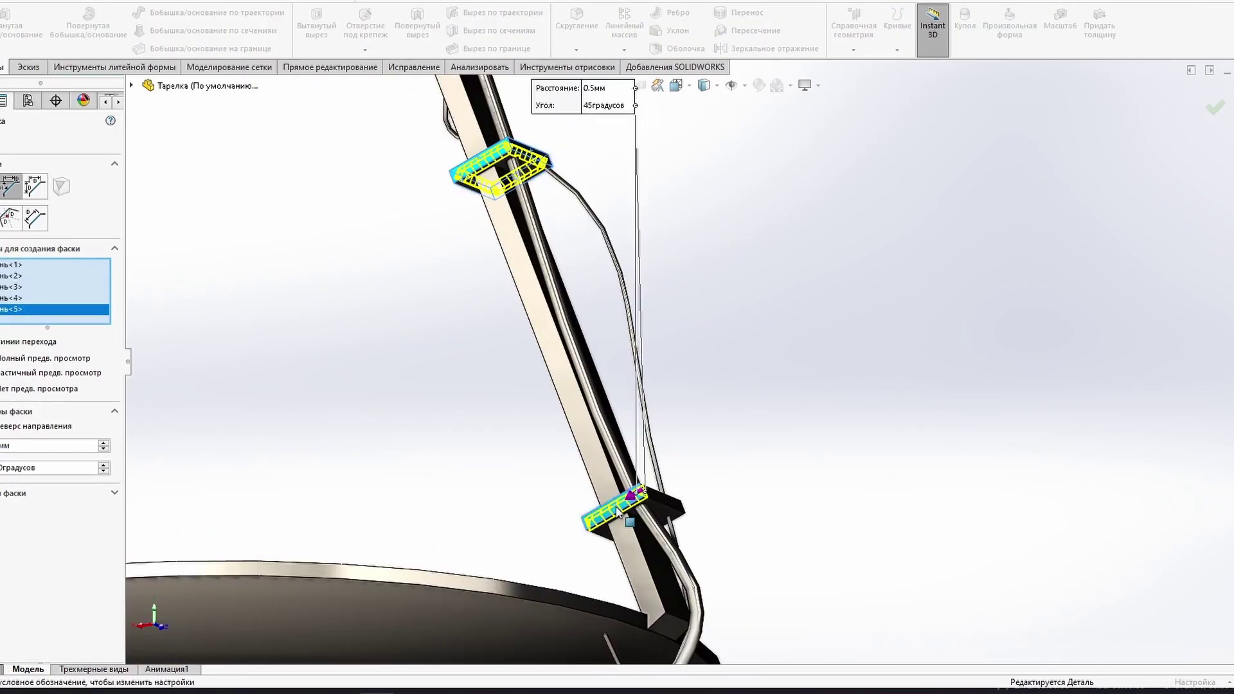
pyautogui.click(533, 518)
pyautogui.press('Return')
pyautogui.scroll(5, 884, 320)
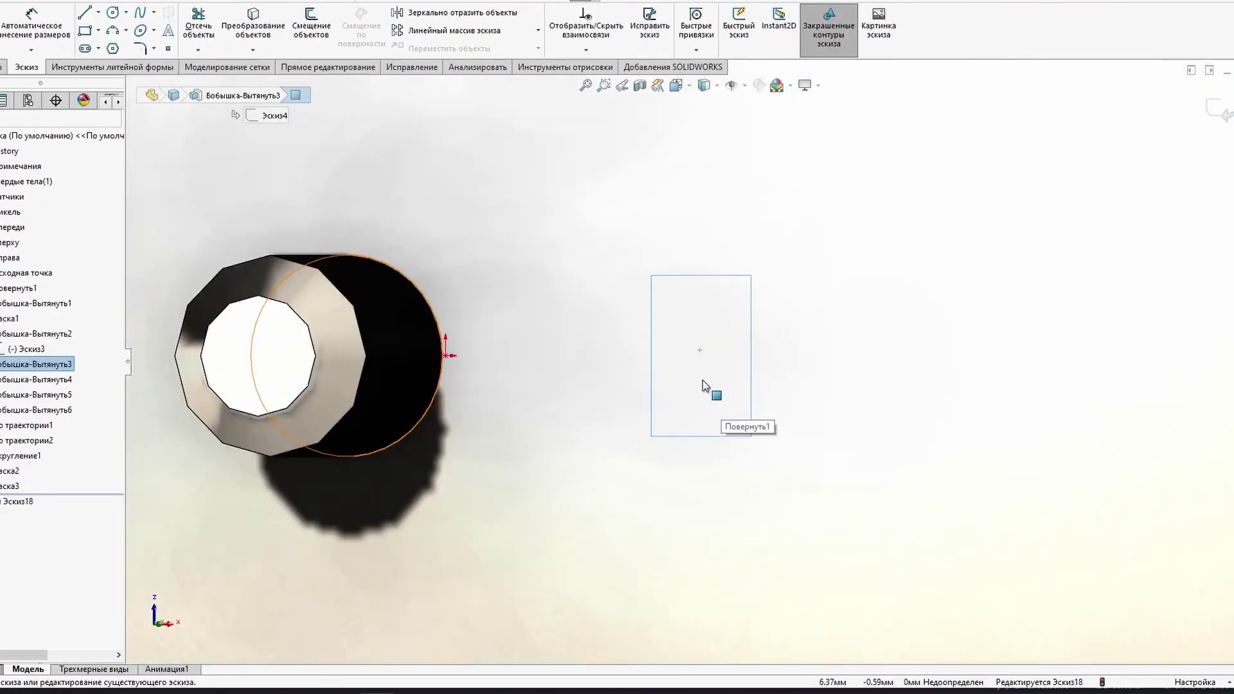
pyautogui.moveTo(703, 380); pyautogui.dragTo(650, 530, button='middle')
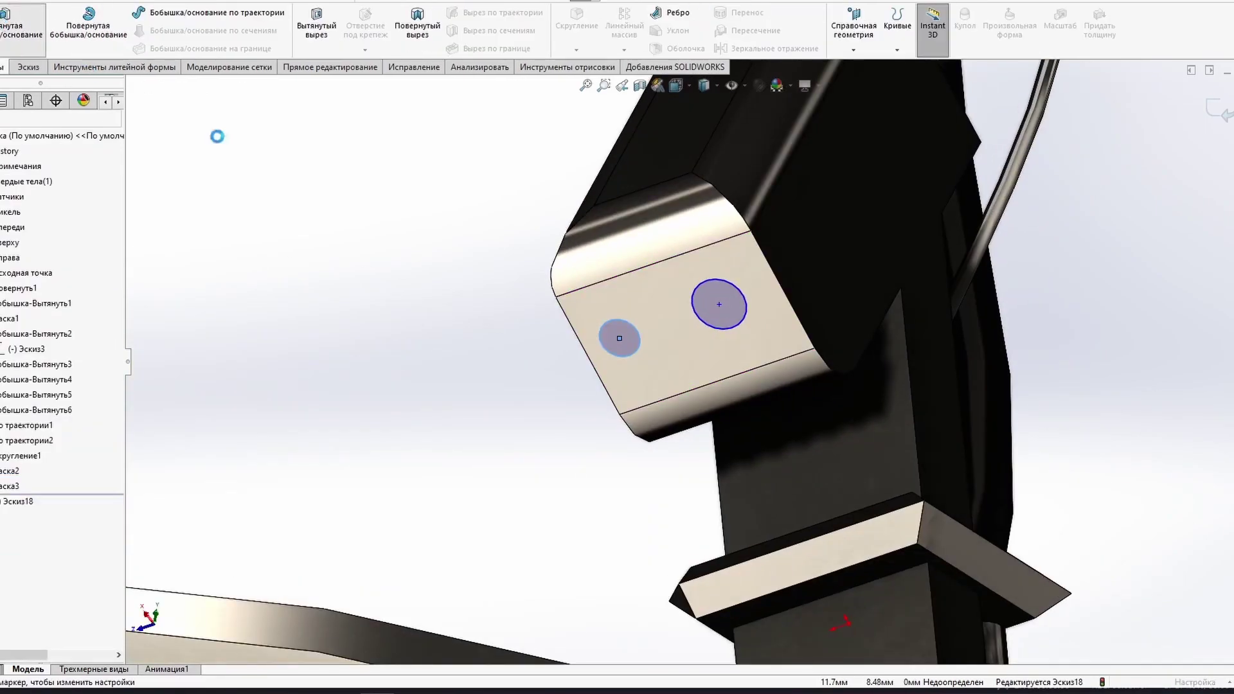
# Step: Extrude both circle pegs from the box face and anchor a brace line on the post
pyautogui.press('Return')
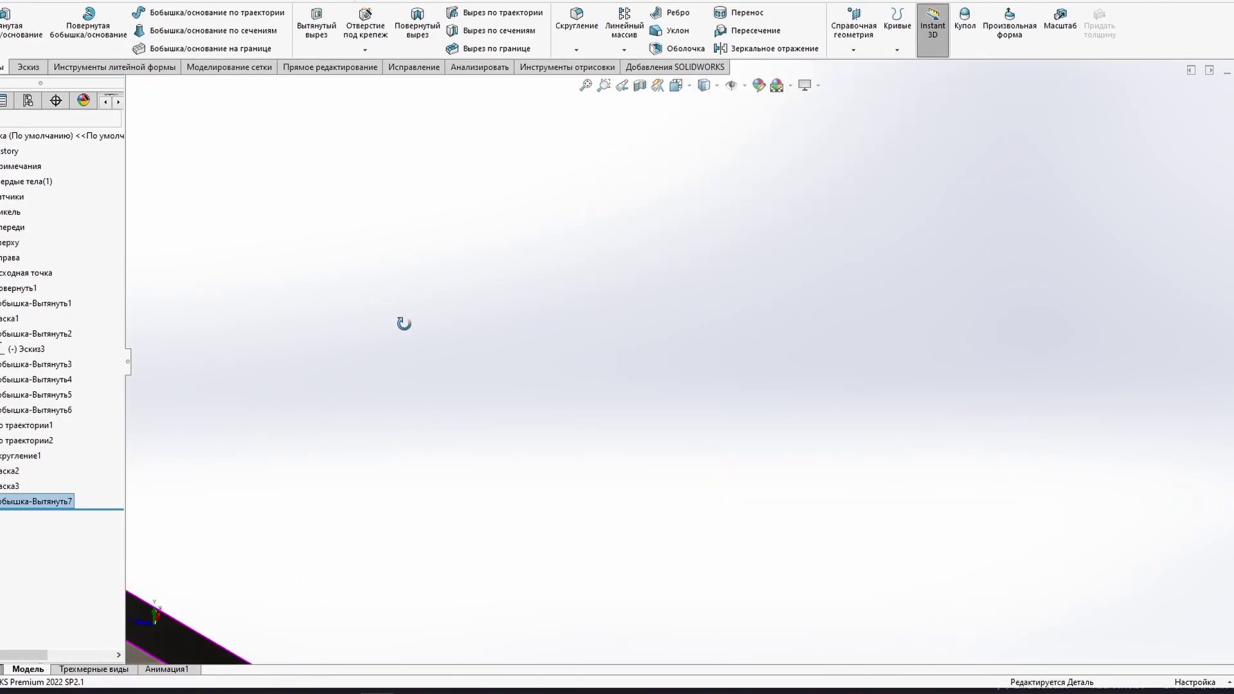
pyautogui.click(114, 397)
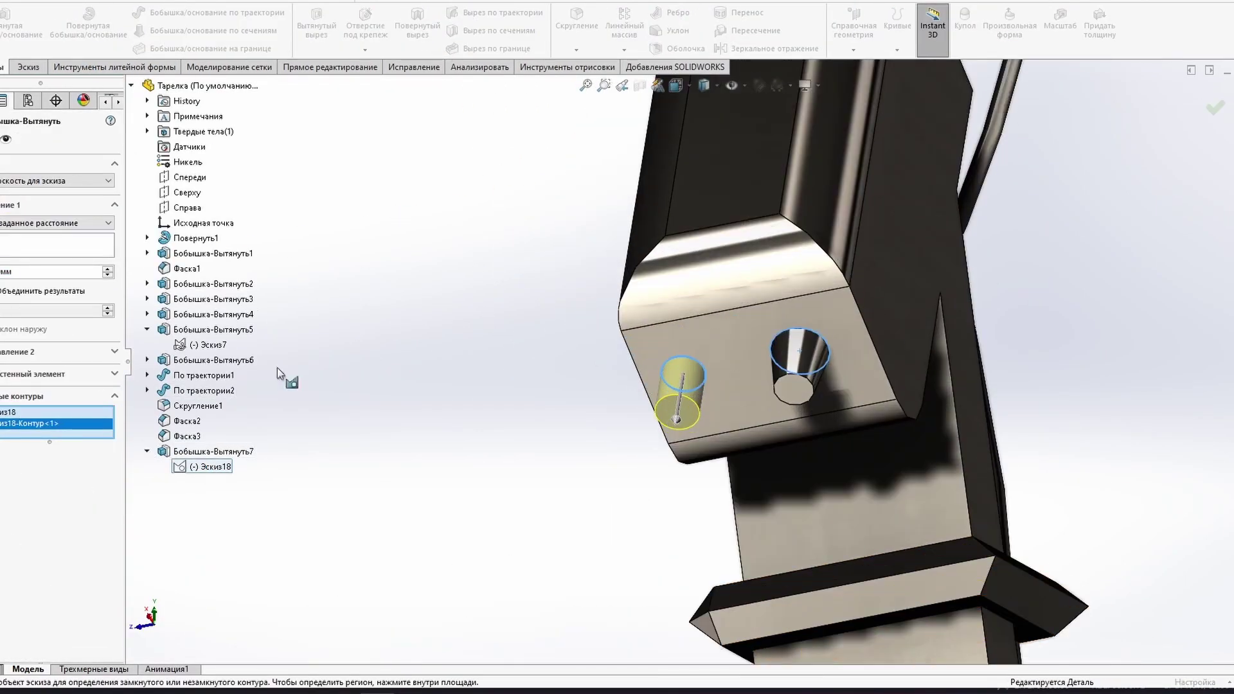
pyautogui.press('Return')
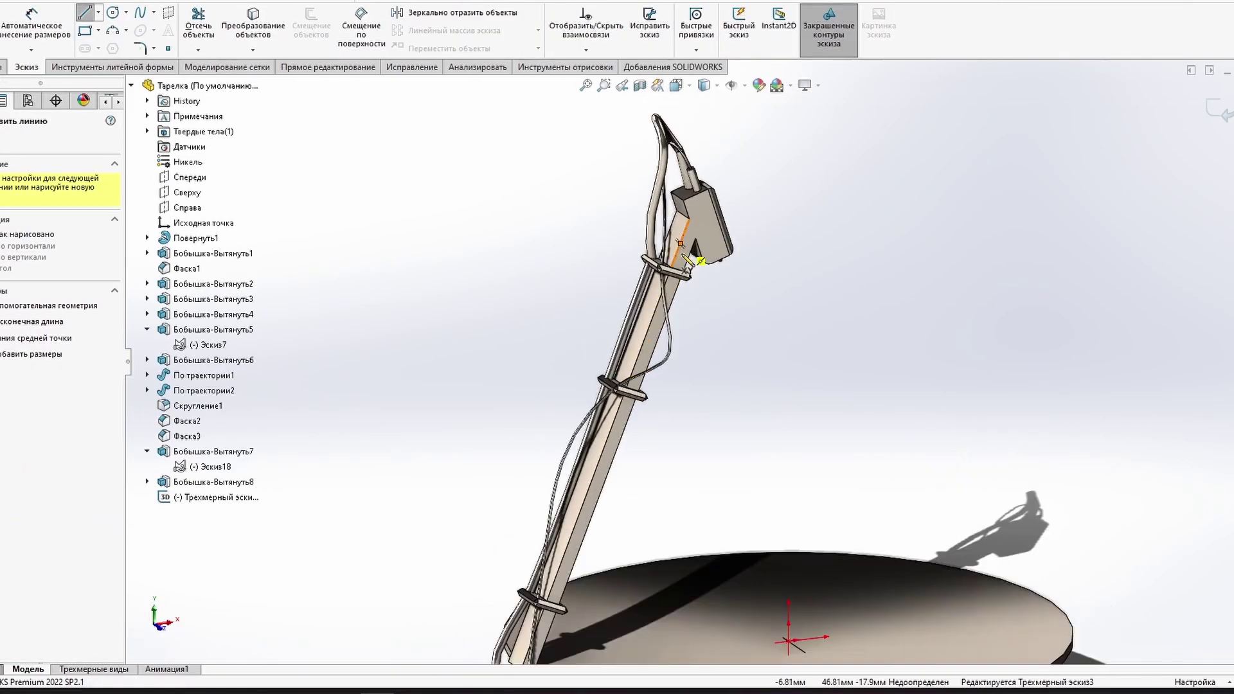
pyautogui.click(655, 272)
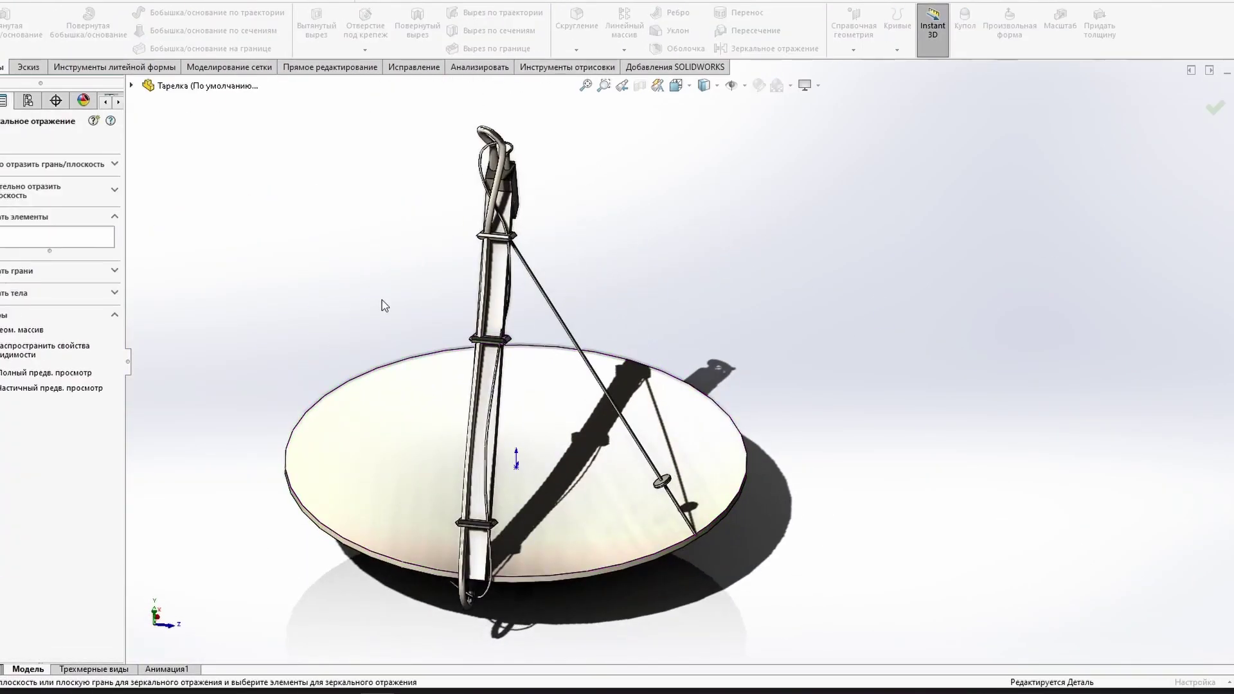
# Step: Mirror the brace rod and its sleeve across the Front plane
pyautogui.scroll(-5, 642, 494)
pyautogui.click(38, 165)
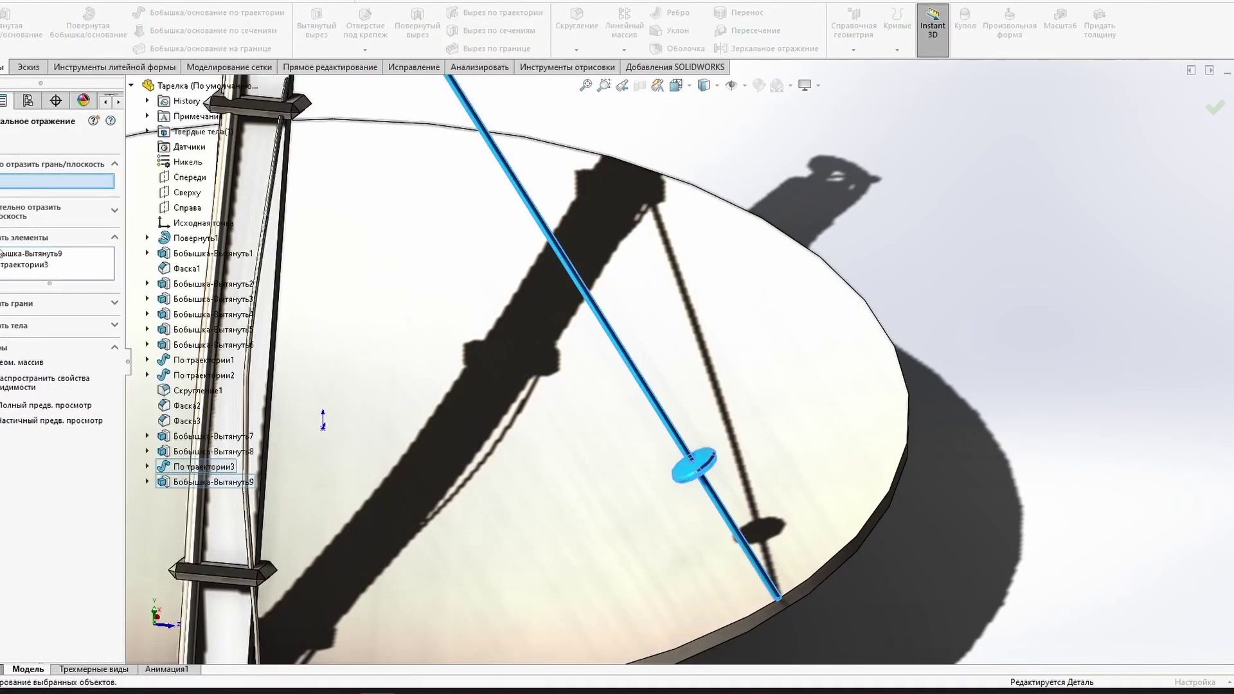
pyautogui.click(114, 164)
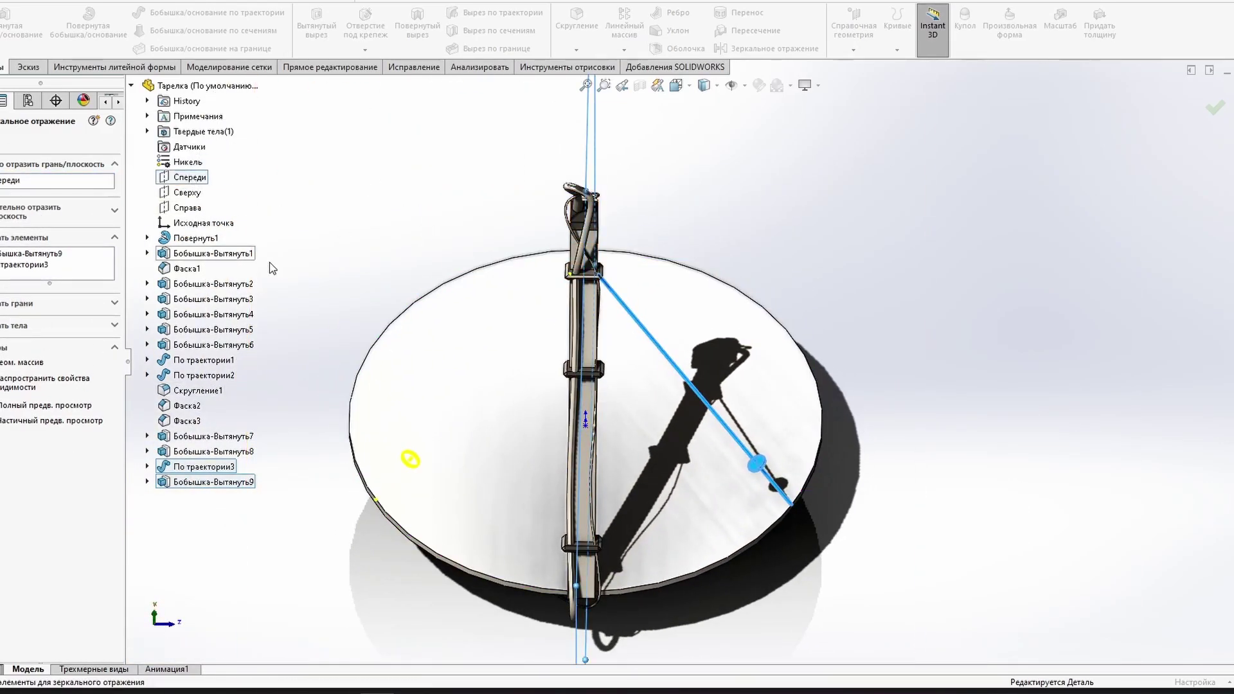
pyautogui.press('Return')
pyautogui.moveTo(273, 268)
pyautogui.mouseDown(button='middle')
pyautogui.moveTo(402, 438)
pyautogui.moveTo(405, 360)
pyautogui.mouseUp(button='middle')
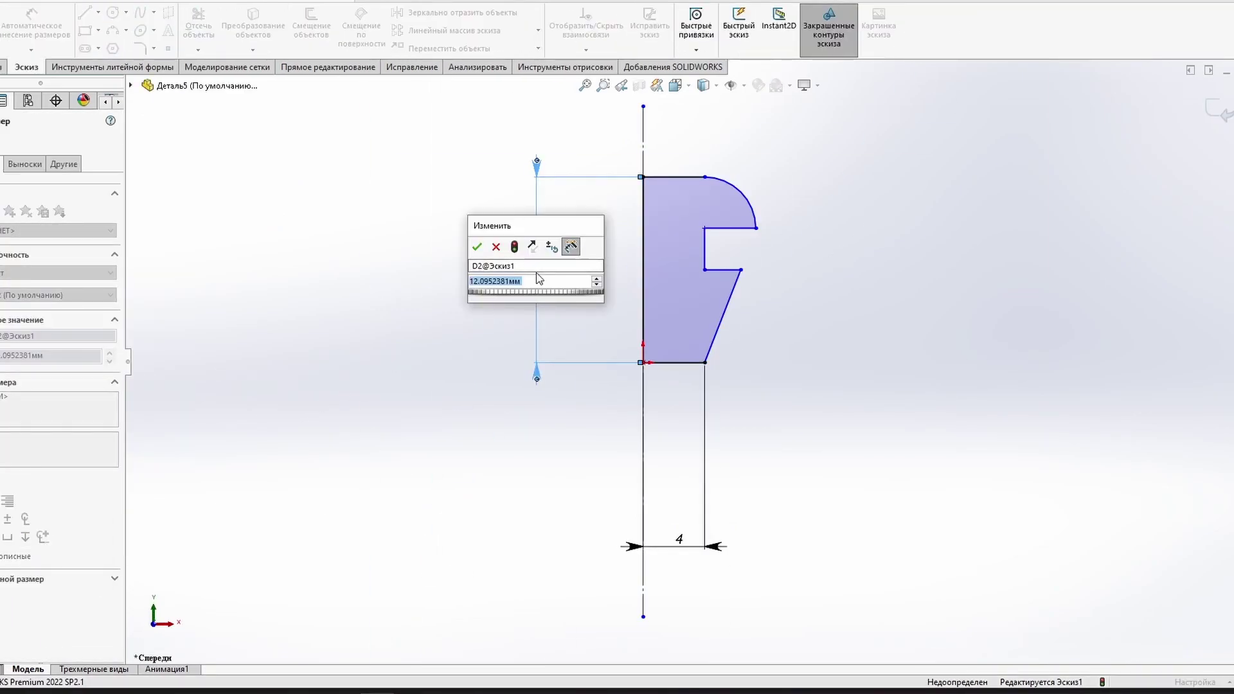
# Step: Set the knob profile's vertical dimension to 12 mm and confirm the circle diameter
pyautogui.write('12')
pyautogui.press('Return')
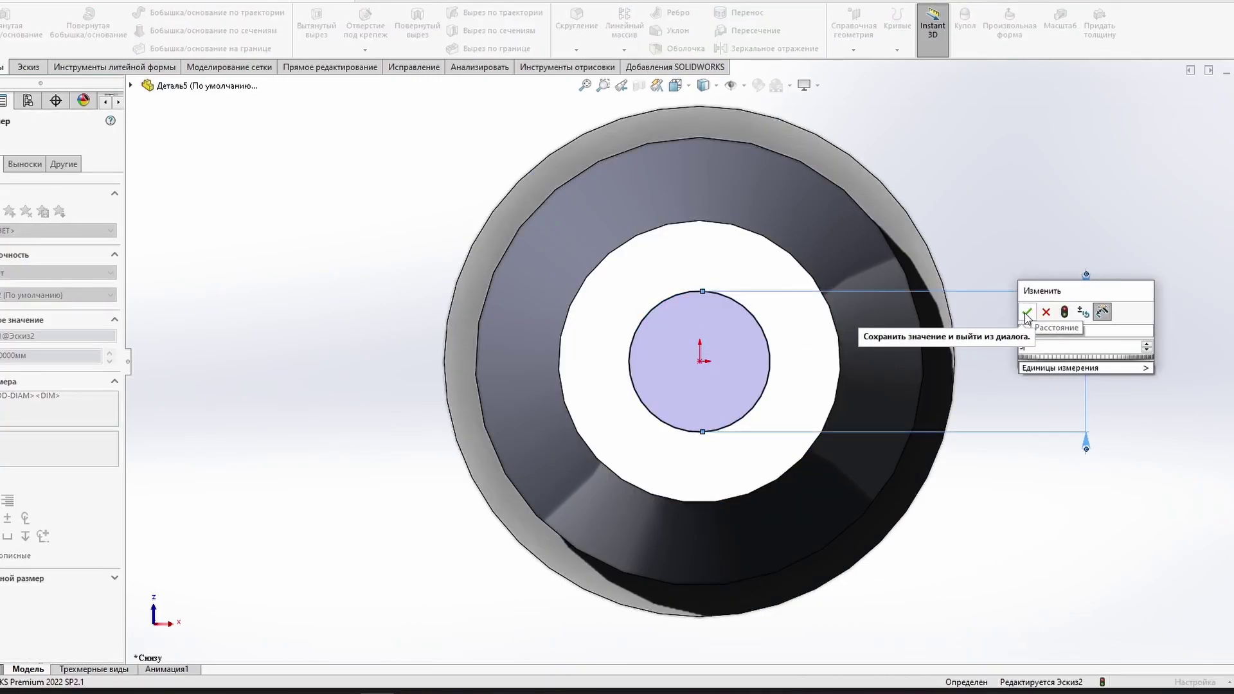
pyautogui.click(1026, 313)
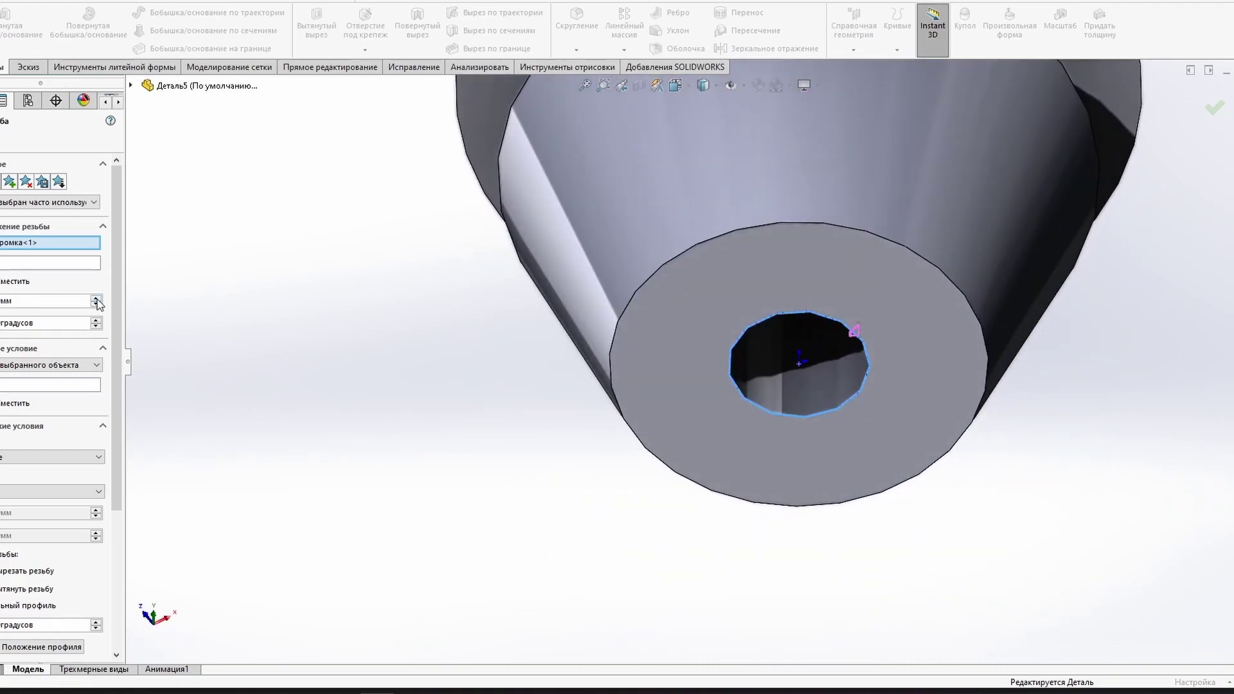
# Step: Apply a thread, Резьба1, to the knob's hole edge
pyautogui.moveTo(489, 385); pyautogui.dragTo(508, 402, button='middle')
pyautogui.moveTo(2, 401); pyautogui.dragTo(5, 648, button='middle')
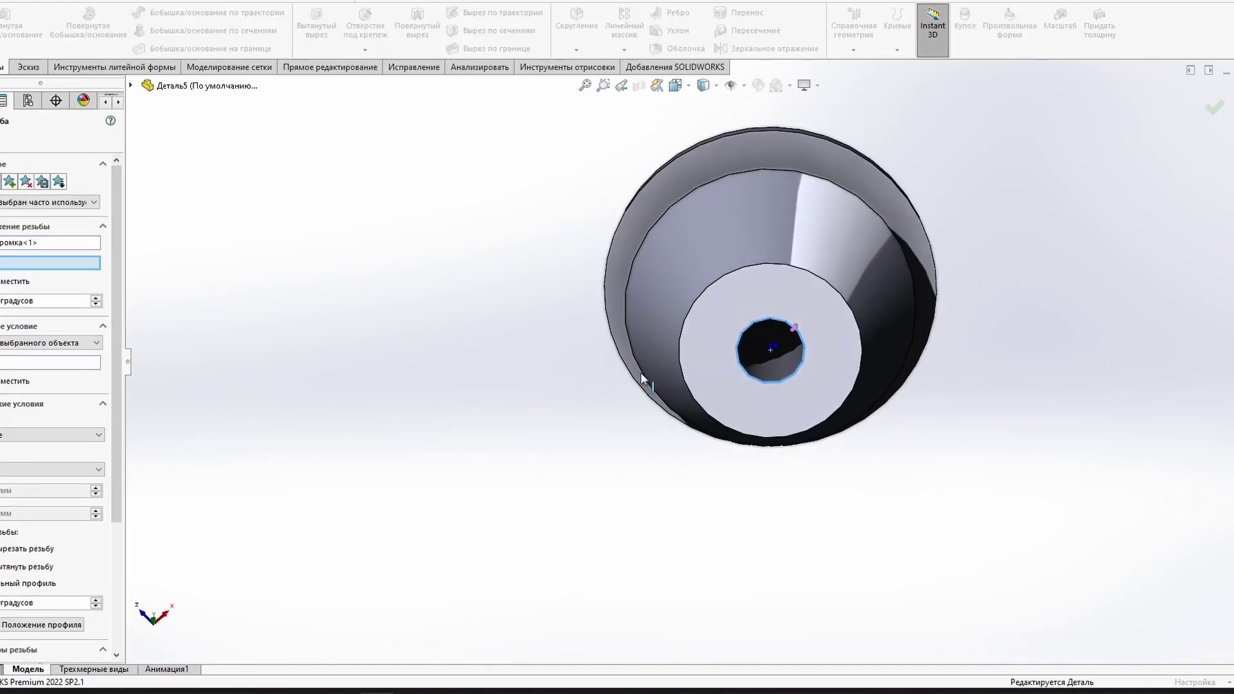
pyautogui.moveTo(642, 373); pyautogui.dragTo(746, 310, button='middle')
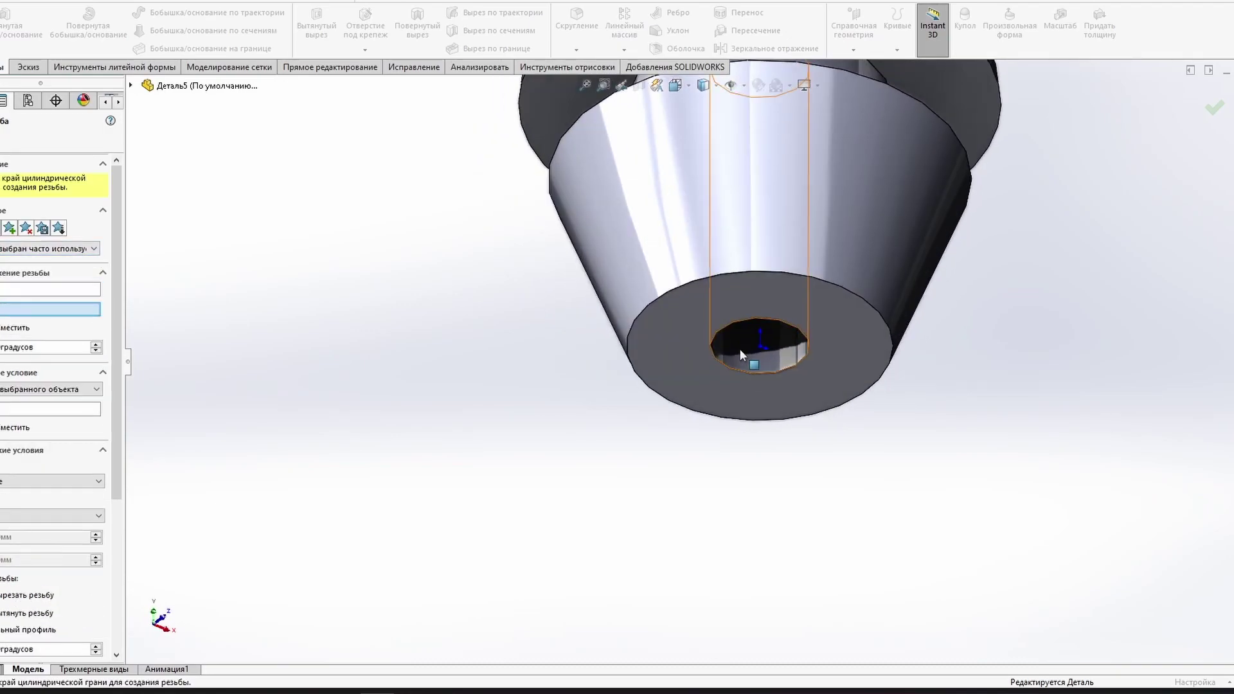
pyautogui.click(740, 352)
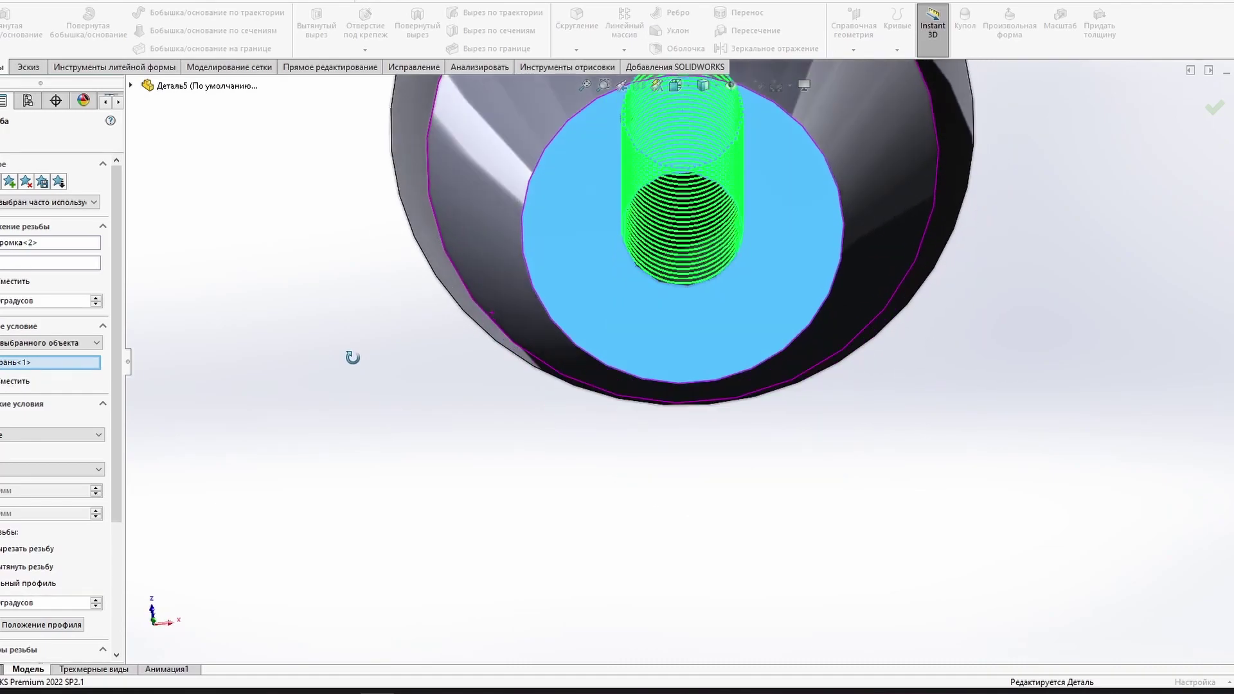
pyautogui.press('Return')
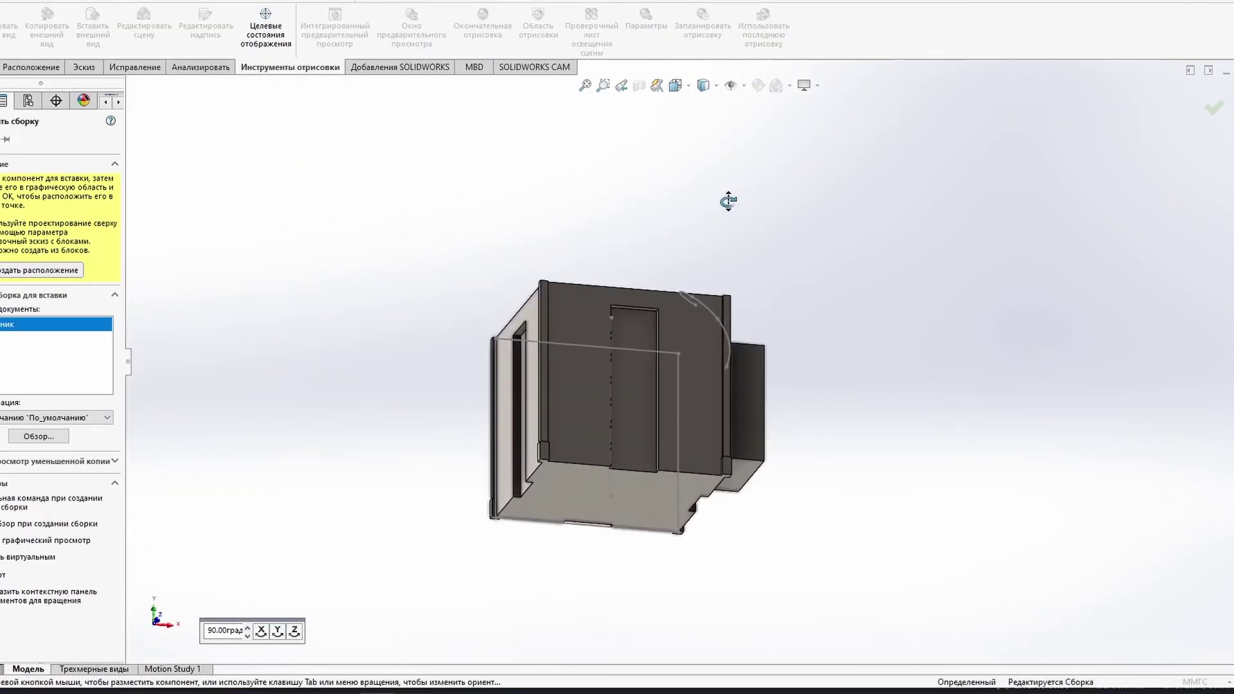
pyautogui.click(635, 356)
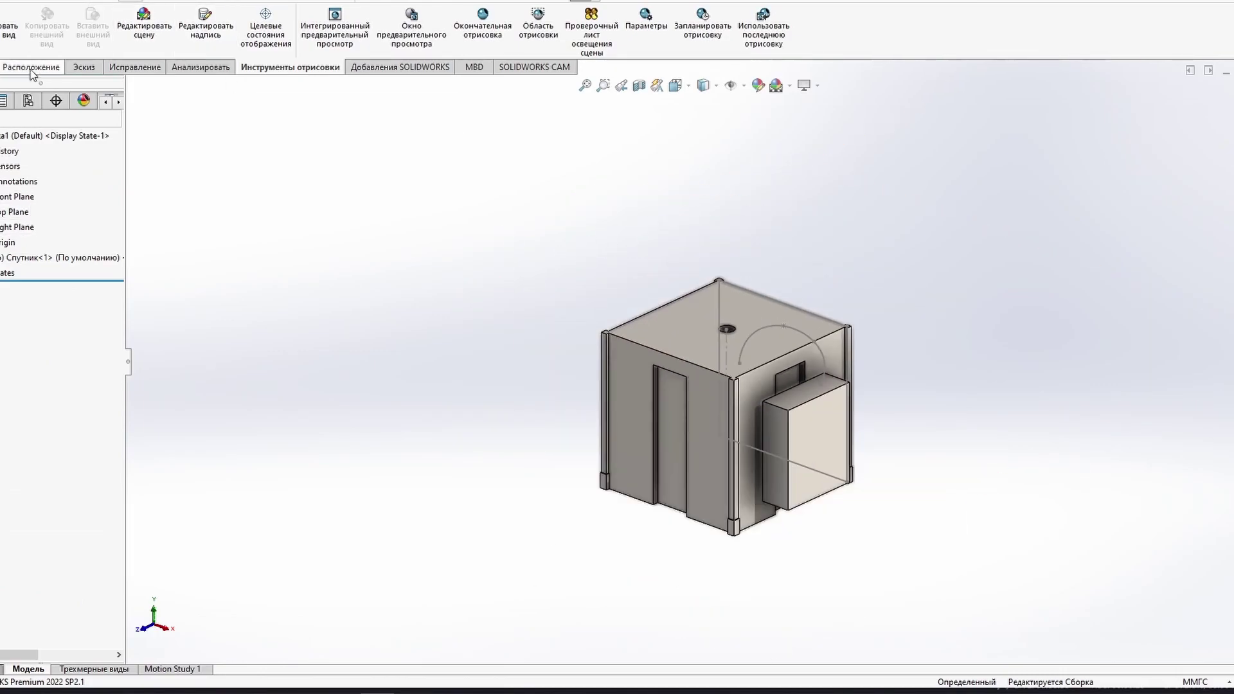
pyautogui.click(65, 32)
pyautogui.moveTo(242, 166); pyautogui.dragTo(77, 72)
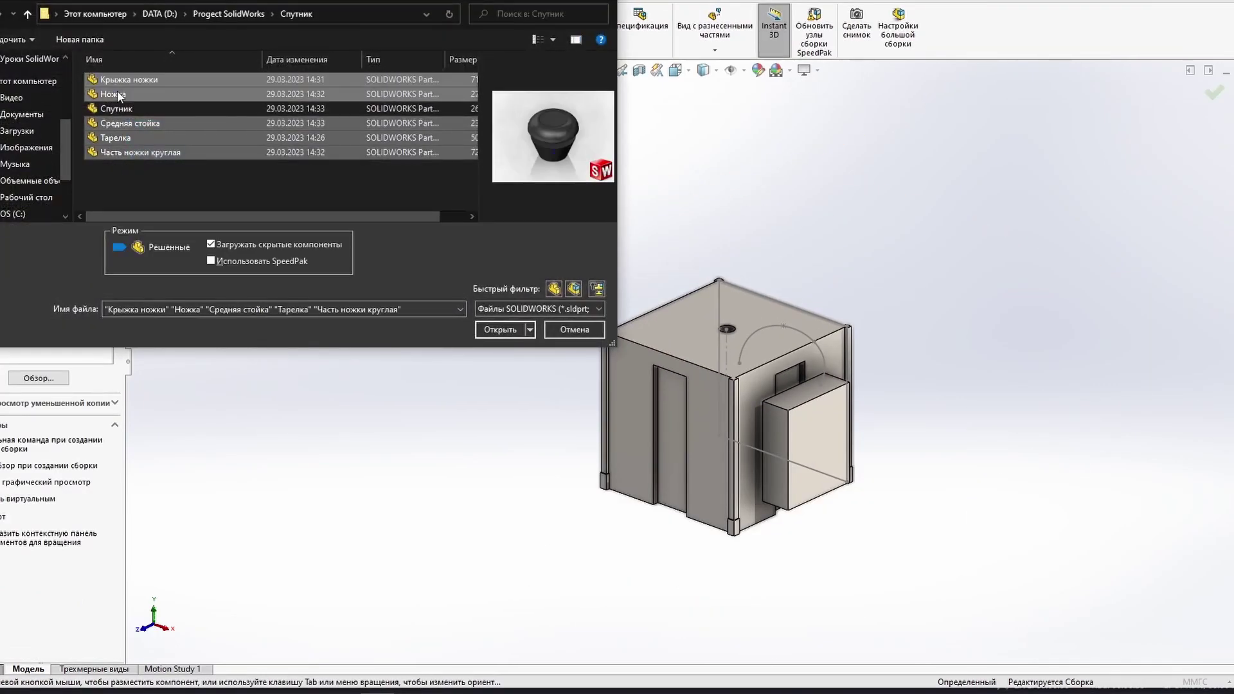
pyautogui.click(500, 329)
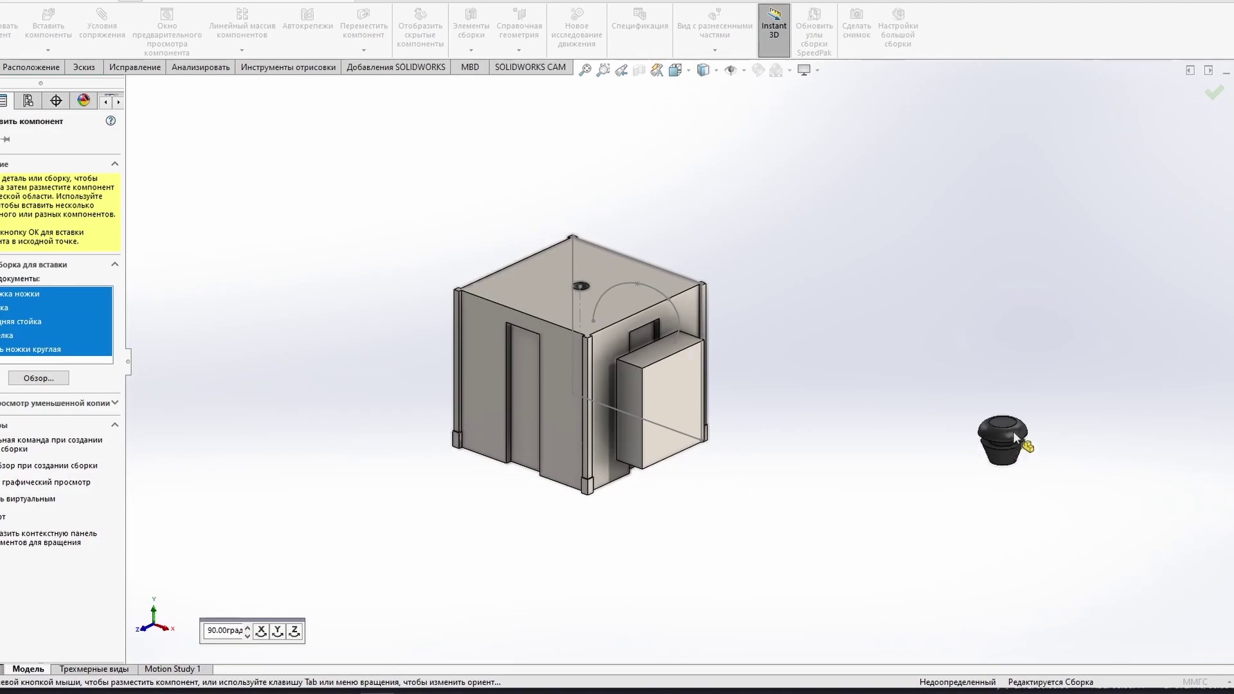
pyautogui.click(1023, 444)
pyautogui.click(1102, 302)
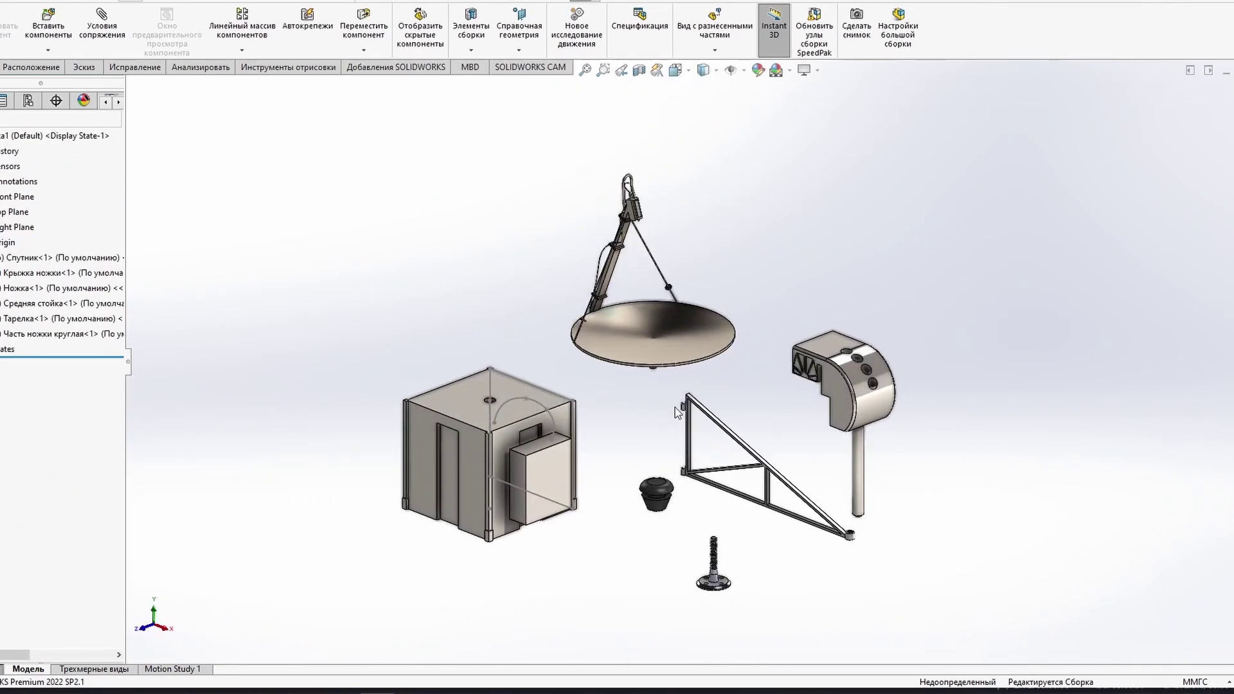
pyautogui.scroll(5, 677, 412)
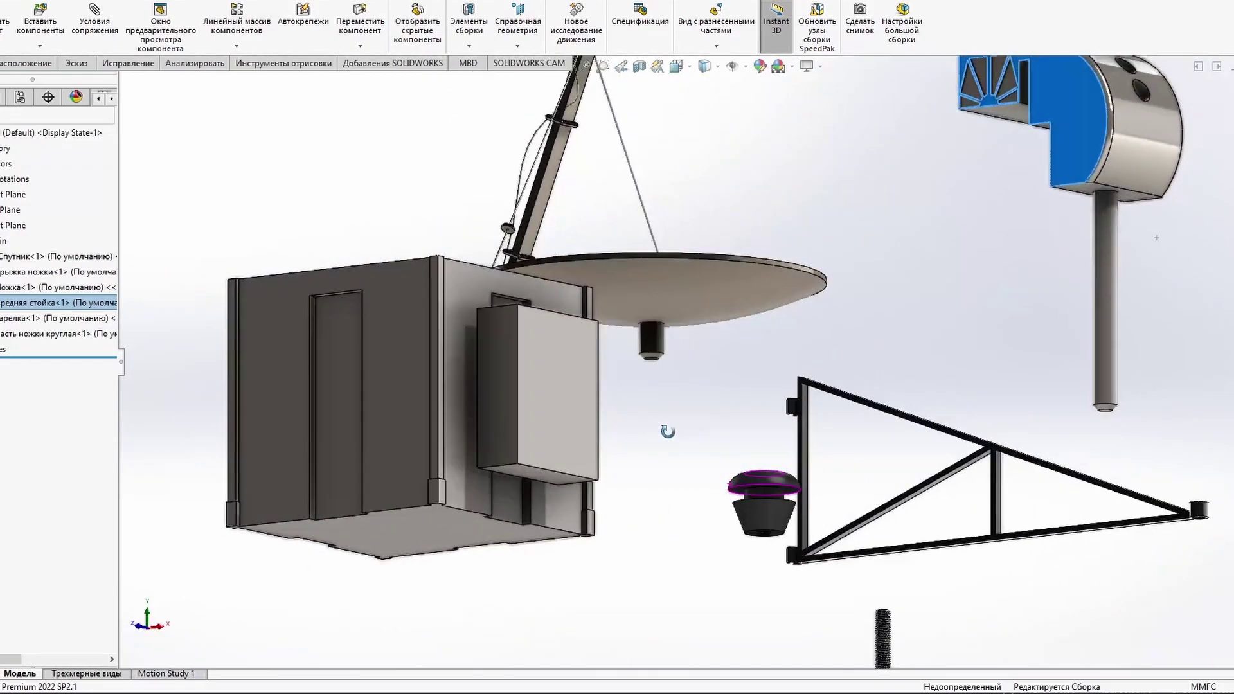
# Step: Mate the triangular bracket's beam face parallel to the box face
pyautogui.click(966, 410)
pyautogui.moveTo(966, 410); pyautogui.dragTo(739, 376, button='middle')
pyautogui.moveTo(852, 367)
pyautogui.mouseDown(button='middle')
pyautogui.moveTo(854, 385)
pyautogui.moveTo(875, 315)
pyautogui.mouseUp(button='middle')
pyautogui.moveTo(816, 400); pyautogui.dragTo(651, 333, button='middle')
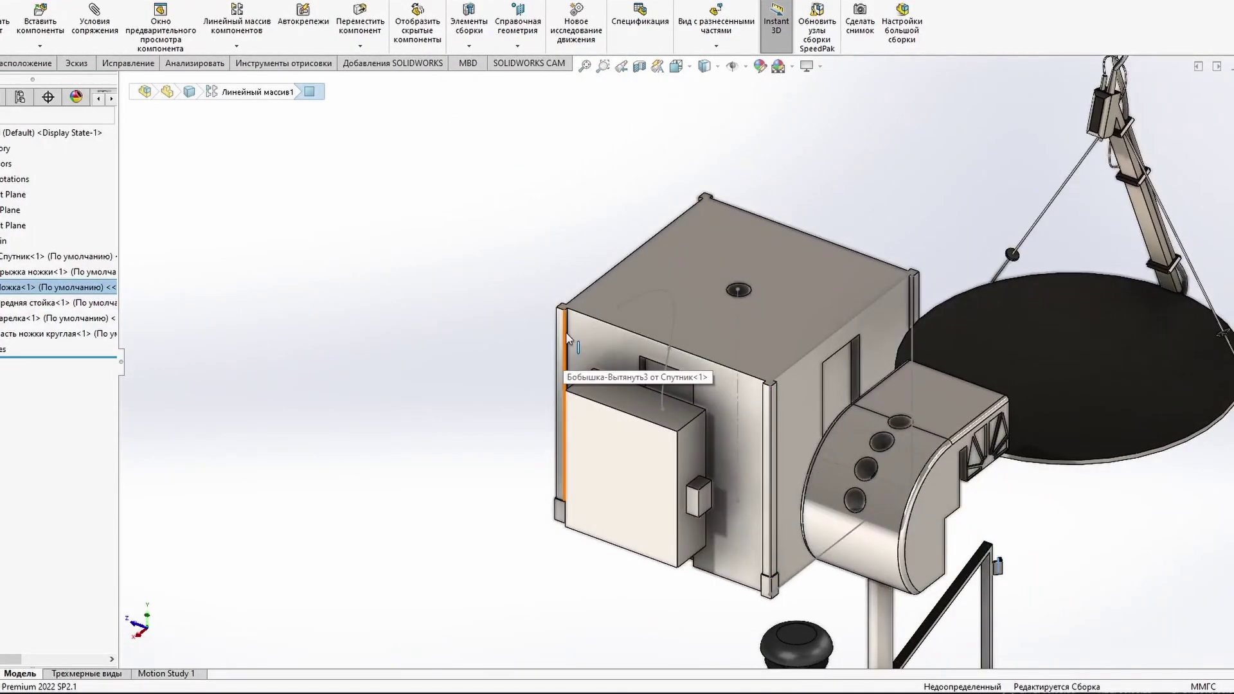
pyautogui.scroll(-5, 652, 333)
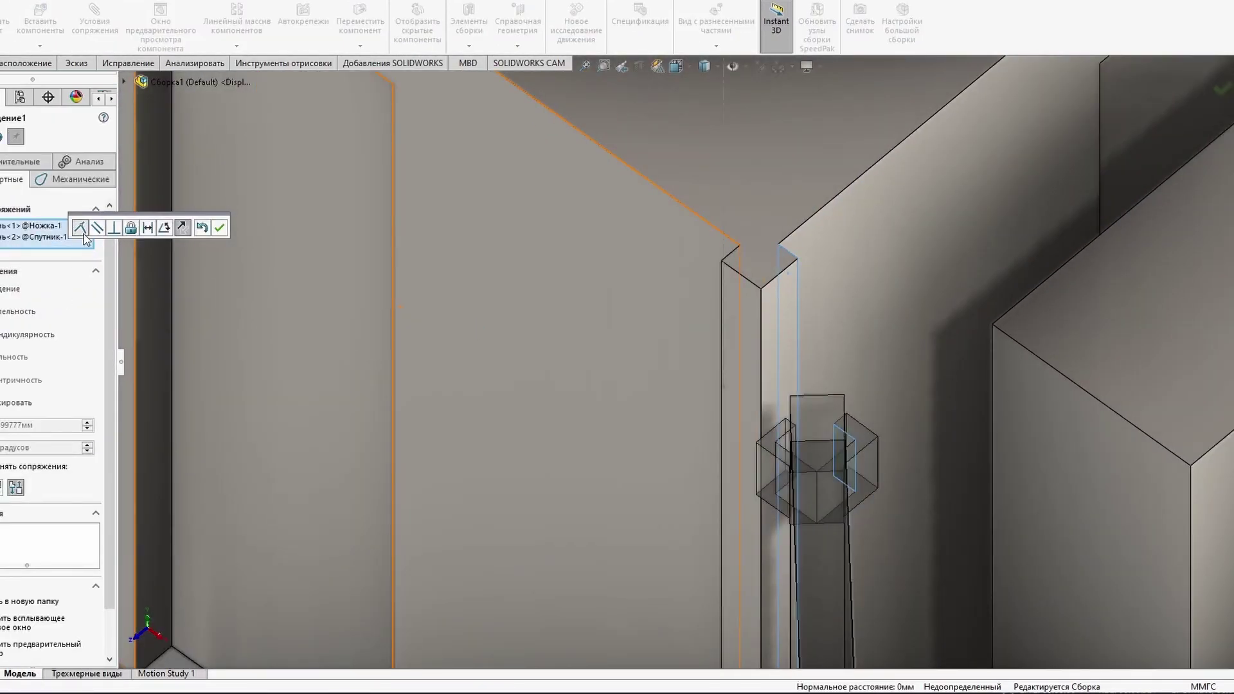
pyautogui.scroll(-3, 928, 433)
pyautogui.scroll(5, 929, 429)
pyautogui.click(740, 245)
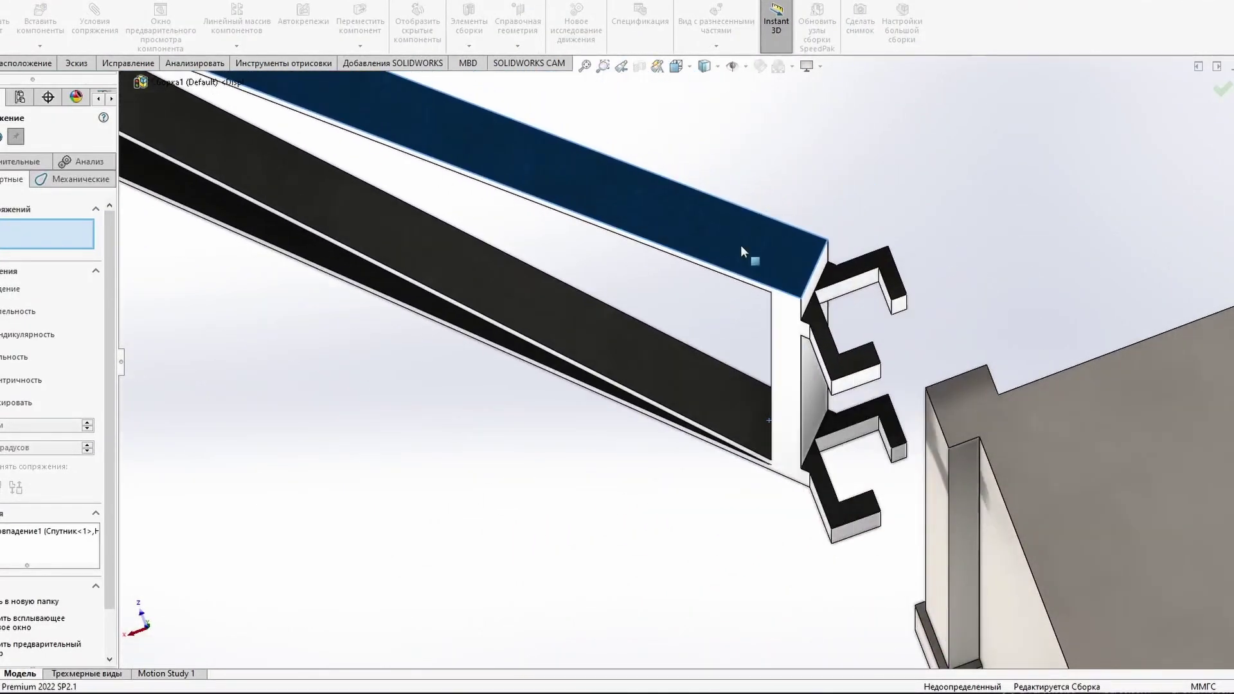
pyautogui.moveTo(740, 245)
pyautogui.mouseDown(button='middle')
pyautogui.moveTo(957, 316)
pyautogui.moveTo(1065, 505)
pyautogui.mouseUp(button='middle')
pyautogui.click(1064, 504)
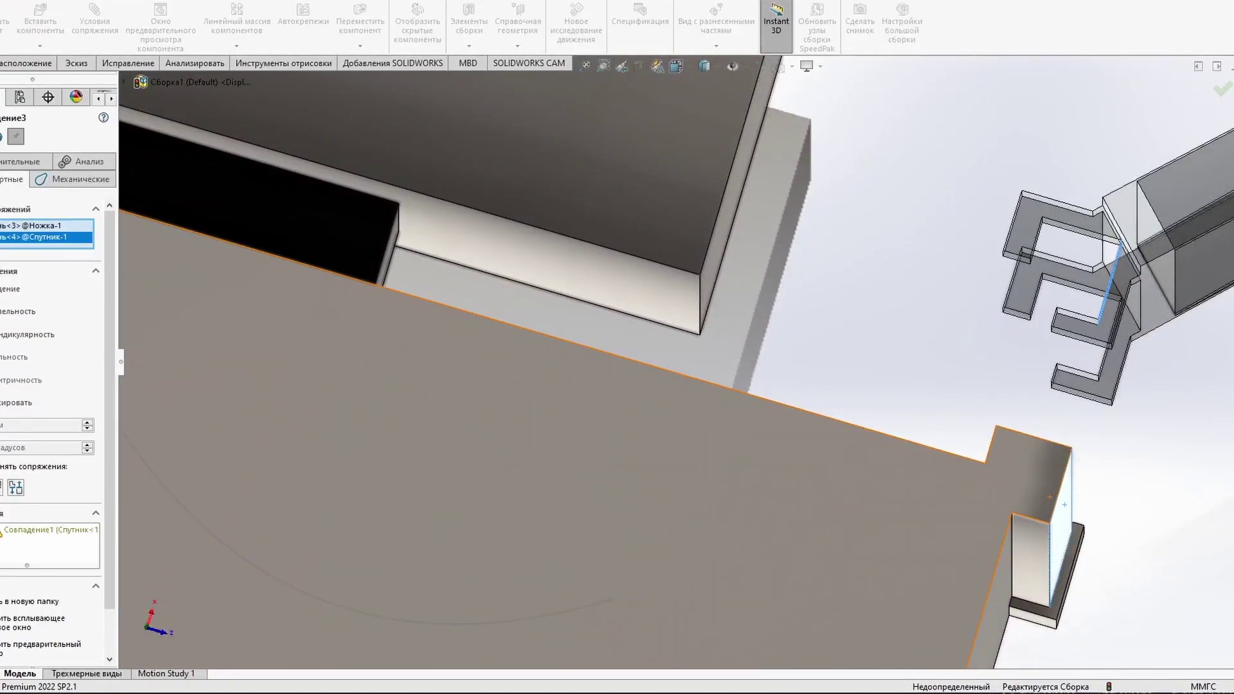
pyautogui.press('Return')
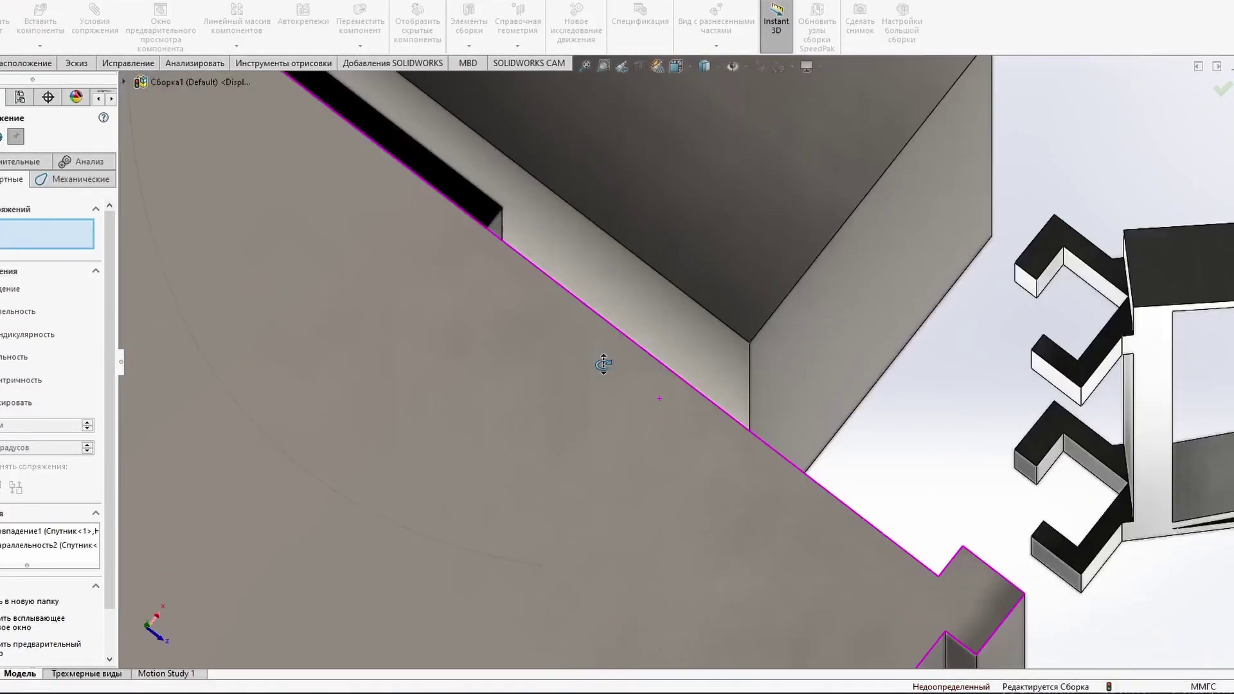
# Step: Finish the bracket-to-box mates and reselect the bracket frame from a lower view
pyautogui.moveTo(600, 356)
pyautogui.mouseDown(button='middle')
pyautogui.moveTo(923, 372)
pyautogui.moveTo(883, 297)
pyautogui.mouseUp(button='middle')
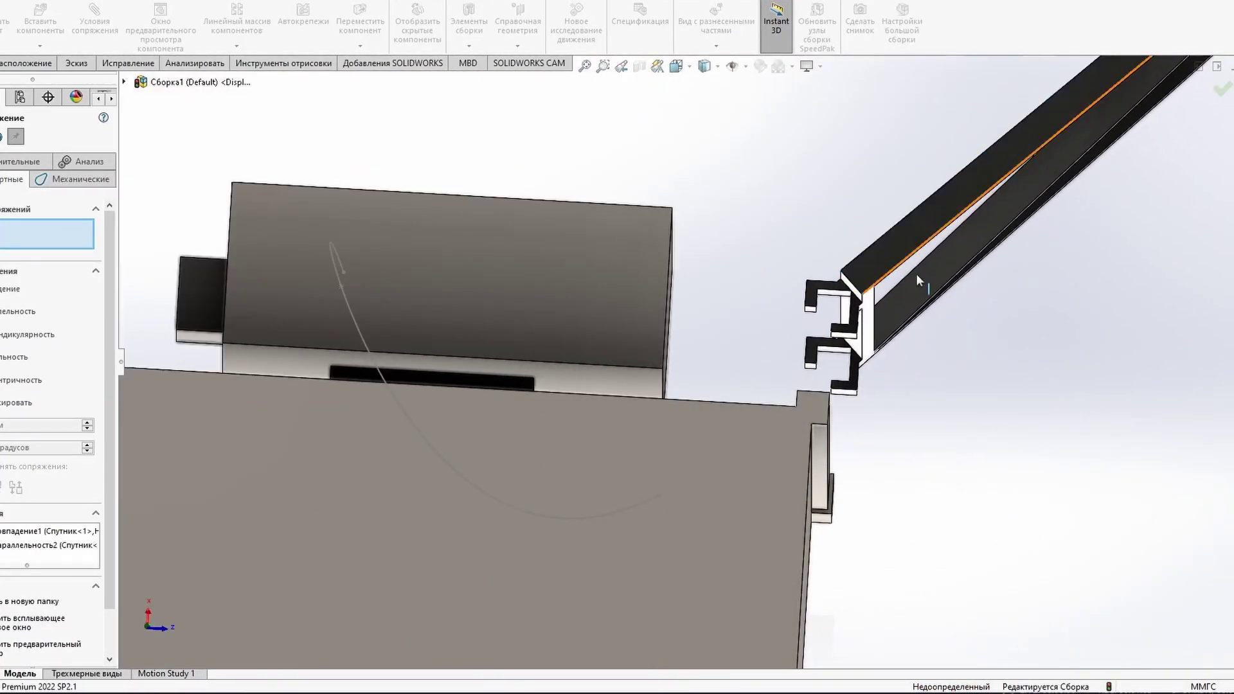
pyautogui.hotkey('ctrl', '1')
pyautogui.press('Return')
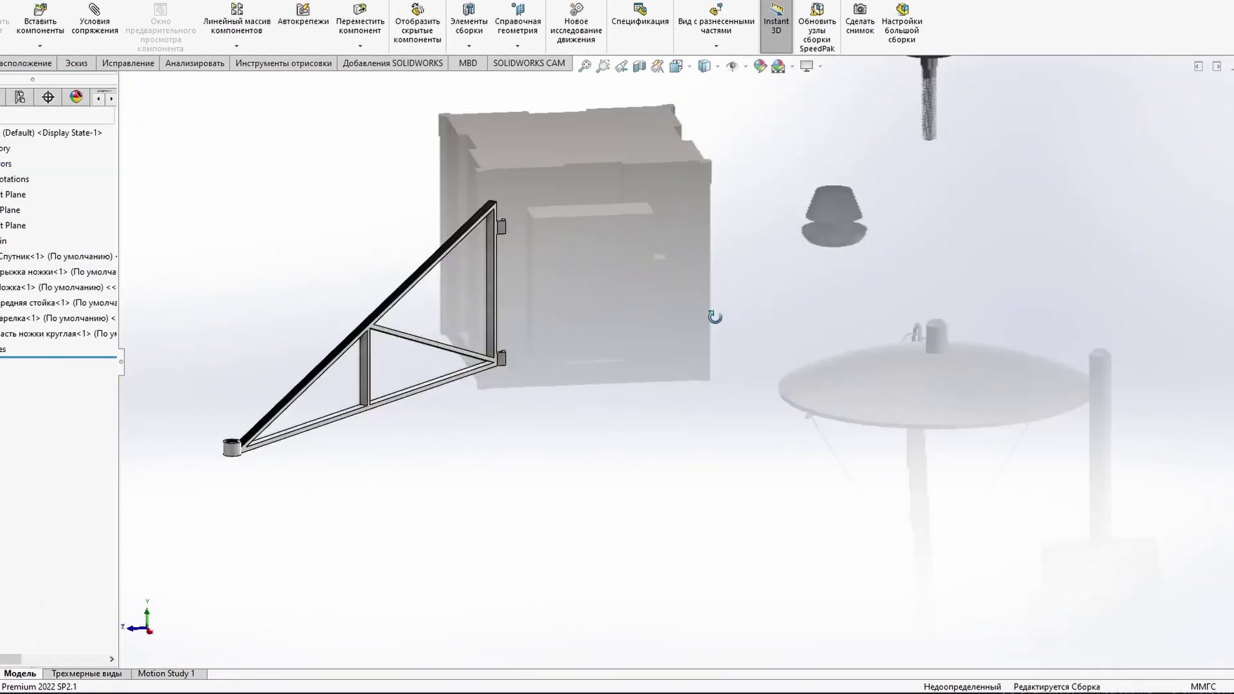
pyautogui.moveTo(707, 322)
pyautogui.mouseDown(button='middle')
pyautogui.moveTo(576, 105)
pyautogui.moveTo(643, 357)
pyautogui.mouseUp(button='middle')
pyautogui.scroll(3, 577, 105)
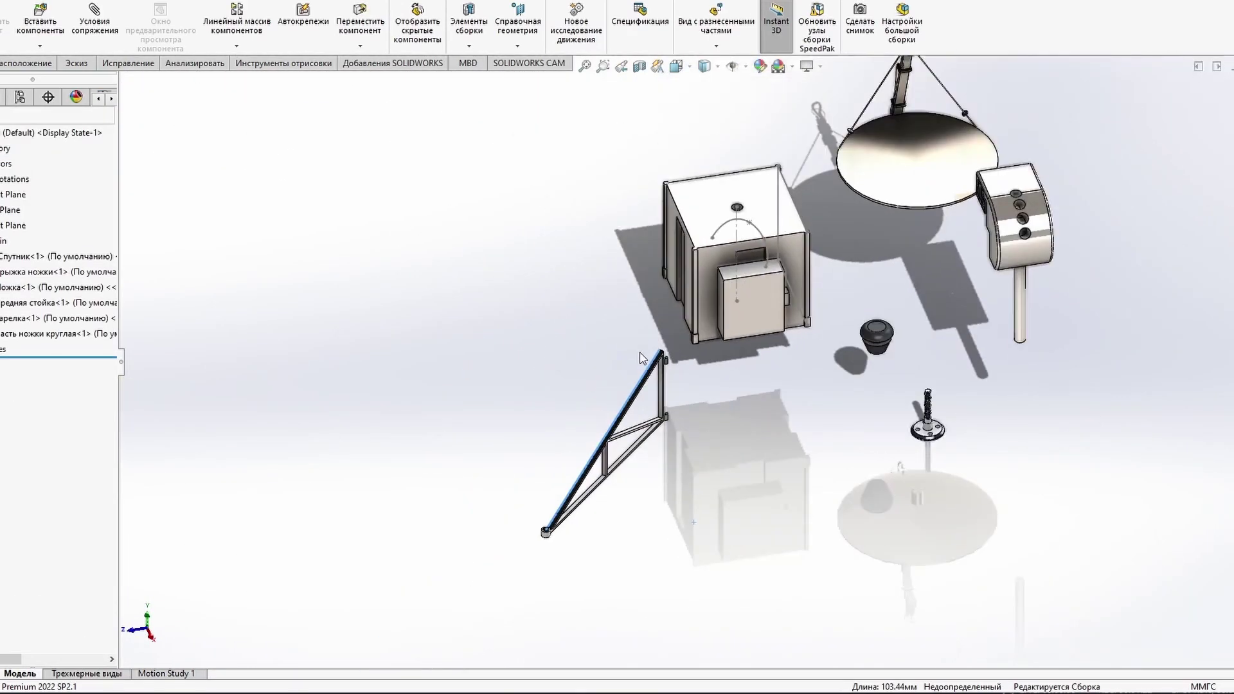
pyautogui.scroll(-5, 666, 292)
pyautogui.moveTo(666, 291)
pyautogui.mouseDown(button='middle')
pyautogui.moveTo(500, 560)
pyautogui.moveTo(757, 262)
pyautogui.mouseUp(button='middle')
pyautogui.scroll(-5, 633, 371)
pyautogui.click(627, 379)
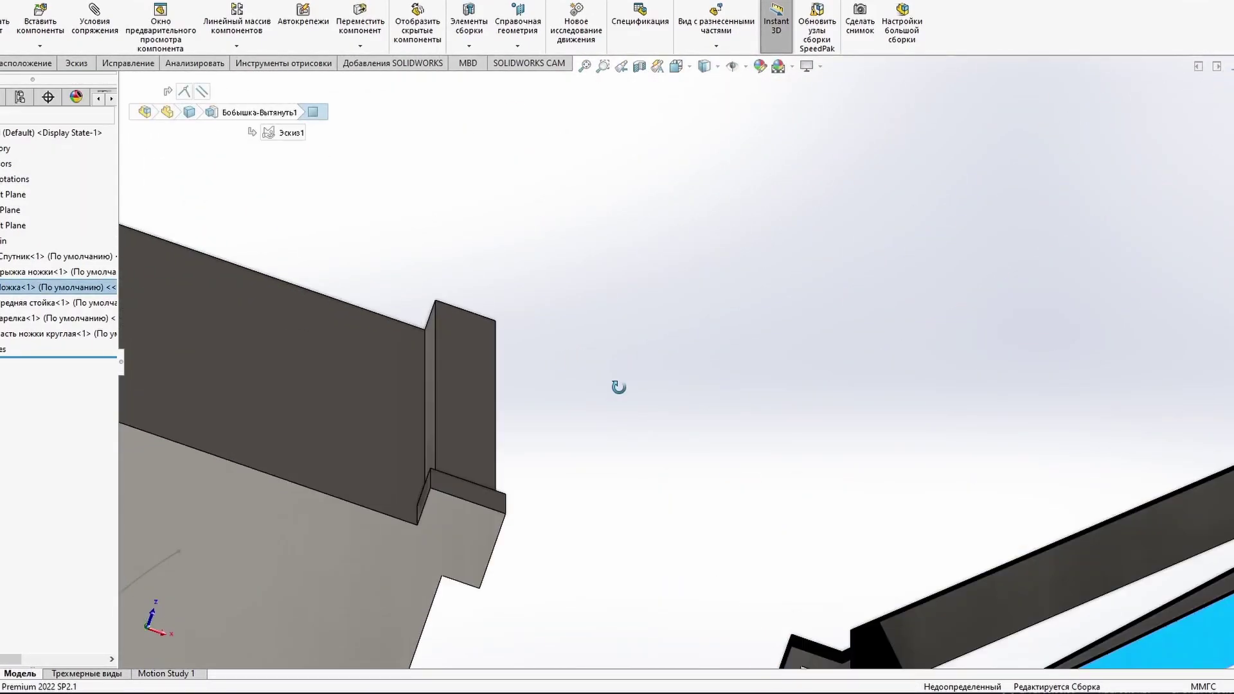
pyautogui.scroll(-2, 638, 541)
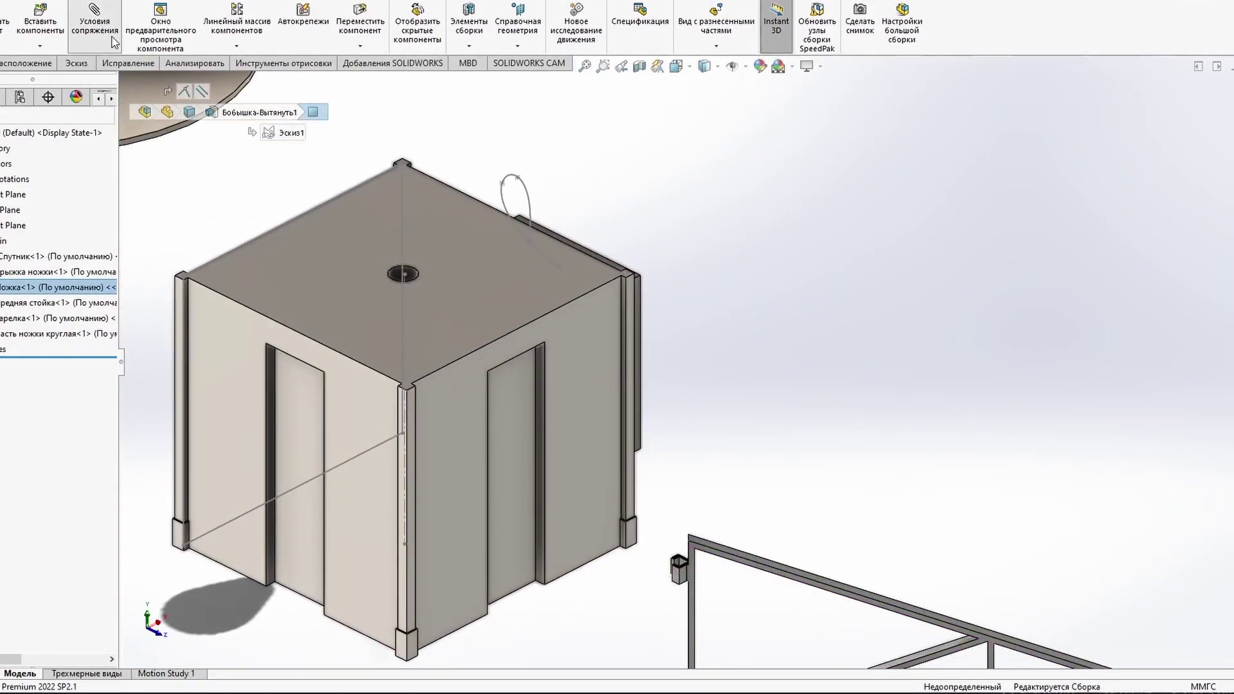
pyautogui.scroll(-5, 675, 566)
# Step: Add a coincident mate between the bracket leg face and the box face
pyautogui.scroll(-3, 669, 422)
pyautogui.click(669, 421)
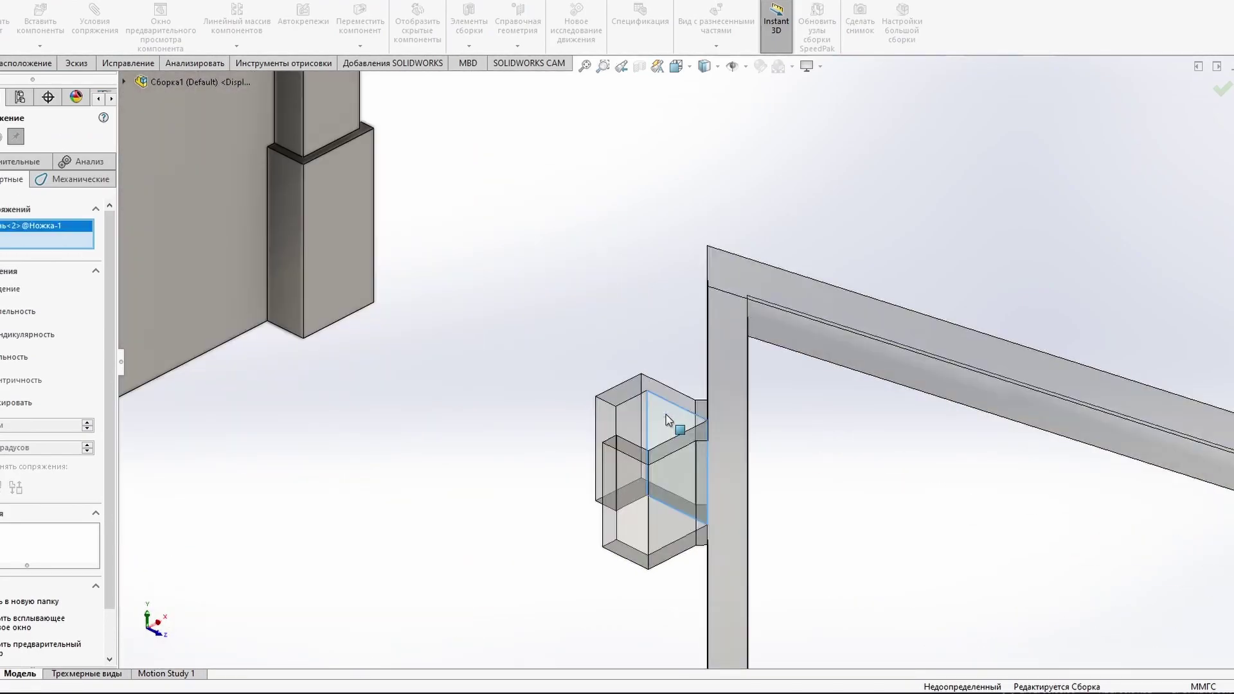
pyautogui.moveTo(669, 422)
pyautogui.mouseDown(button='middle')
pyautogui.moveTo(750, 192)
pyautogui.moveTo(705, 358)
pyautogui.mouseUp(button='middle')
pyautogui.scroll(-5, 744, 215)
pyautogui.scroll(10, 745, 215)
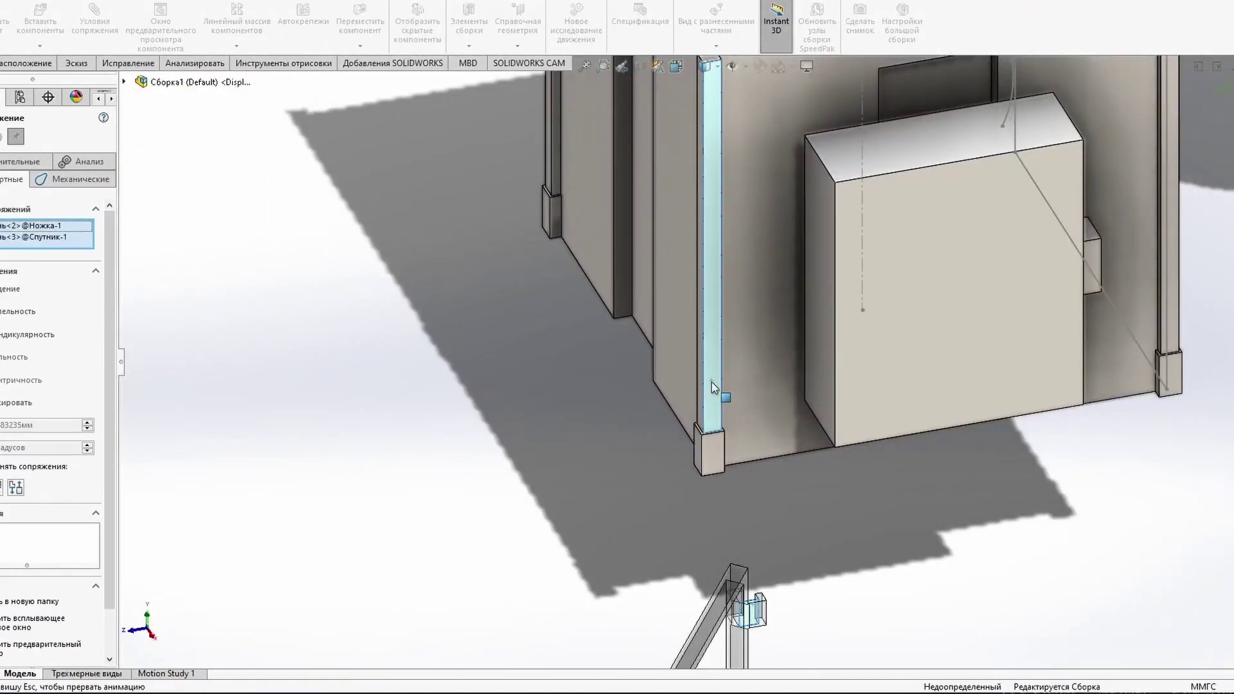
pyautogui.click(705, 358)
pyautogui.press('Return')
# Step: Try an advanced distance mate between another leg face and box face, then cancel it
pyautogui.moveTo(541, 507); pyautogui.dragTo(642, 321, button='middle')
pyautogui.scroll(5, 643, 322)
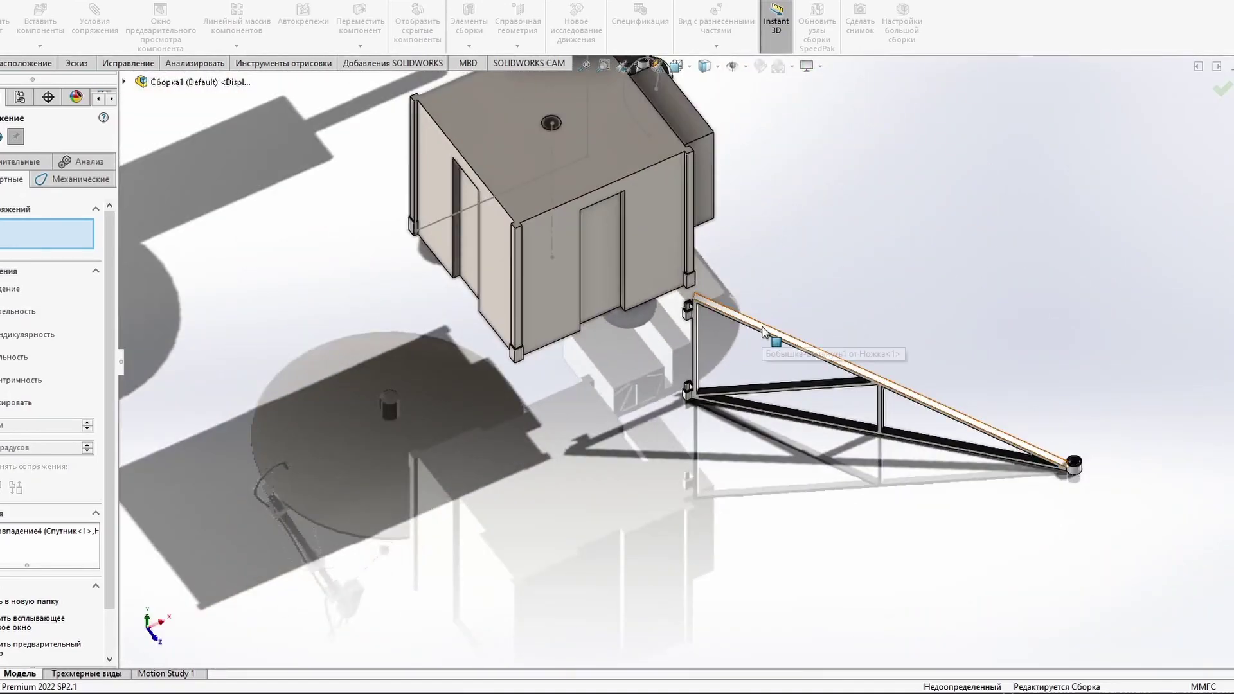
pyautogui.scroll(-8, 682, 187)
pyautogui.moveTo(681, 186); pyautogui.dragTo(602, 247, button='middle')
pyautogui.click(601, 248)
pyautogui.scroll(-5, 703, 427)
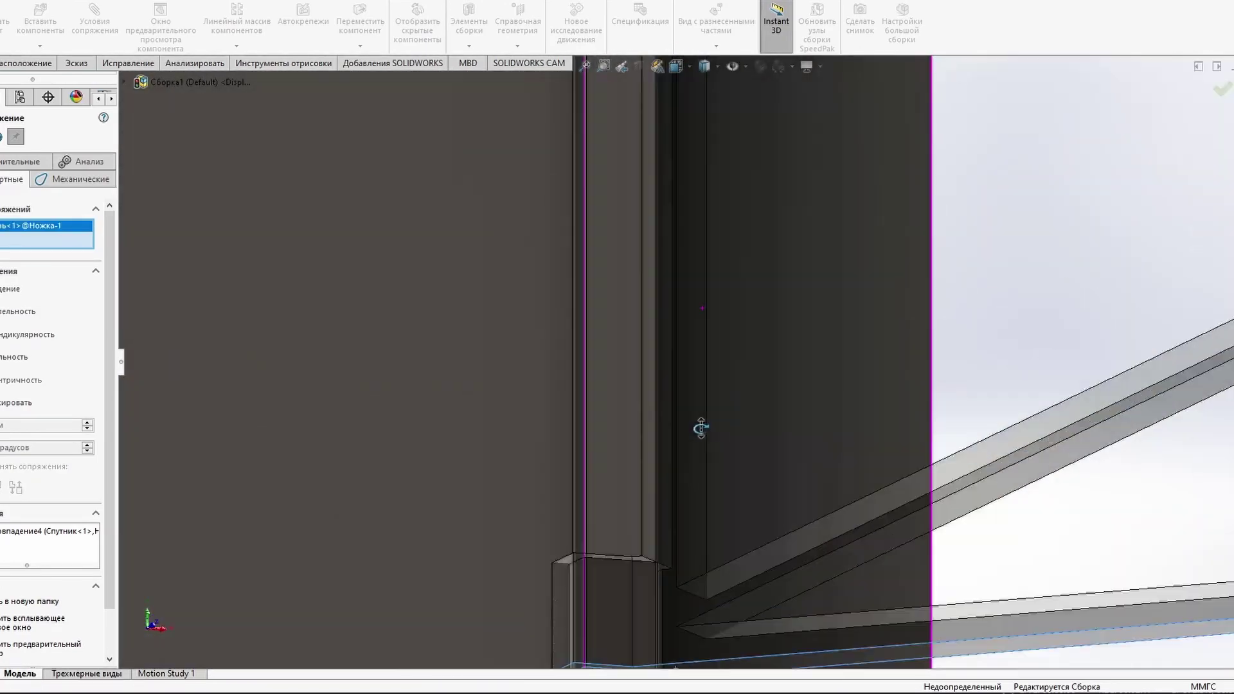
pyautogui.scroll(5, 701, 574)
pyautogui.scroll(-3, 692, 427)
pyautogui.click(691, 427)
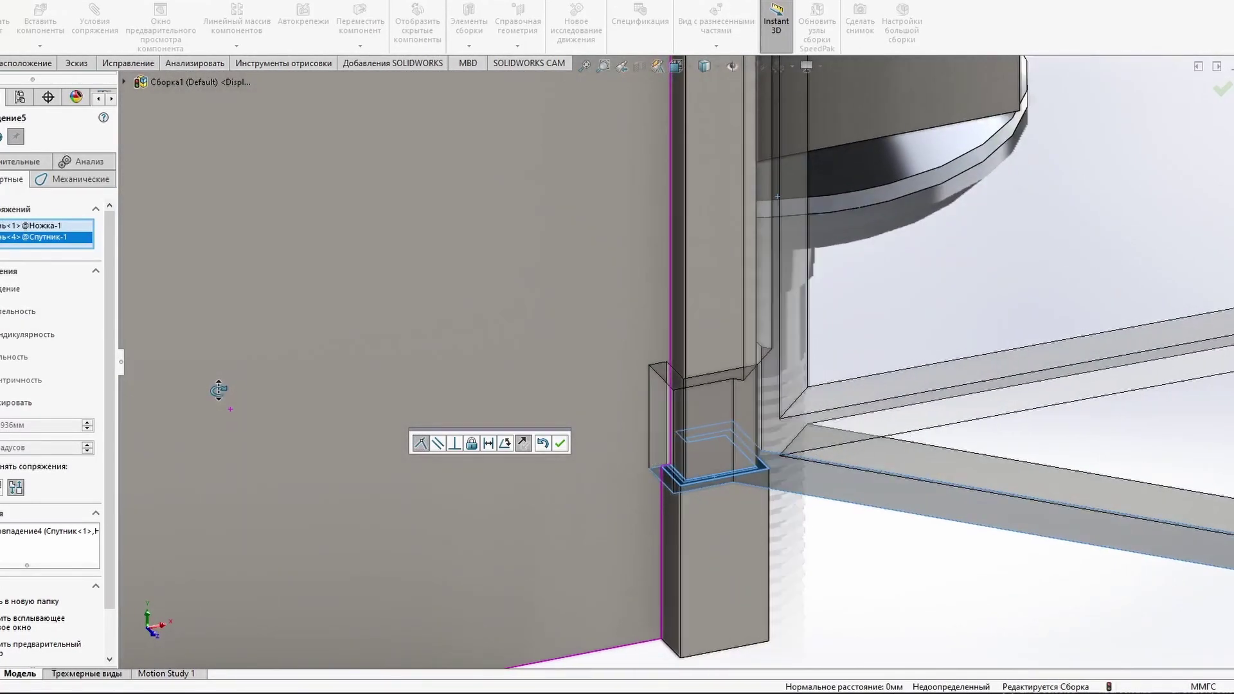
pyautogui.click(23, 161)
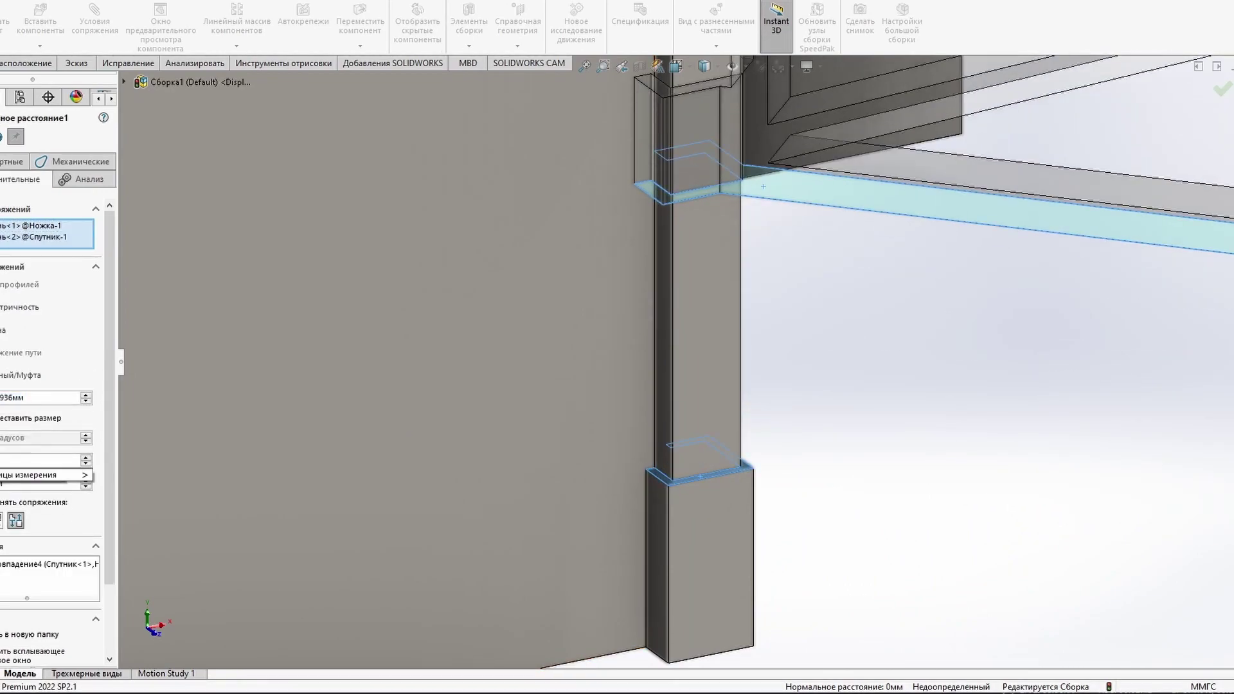
pyautogui.scroll(5, 689, 443)
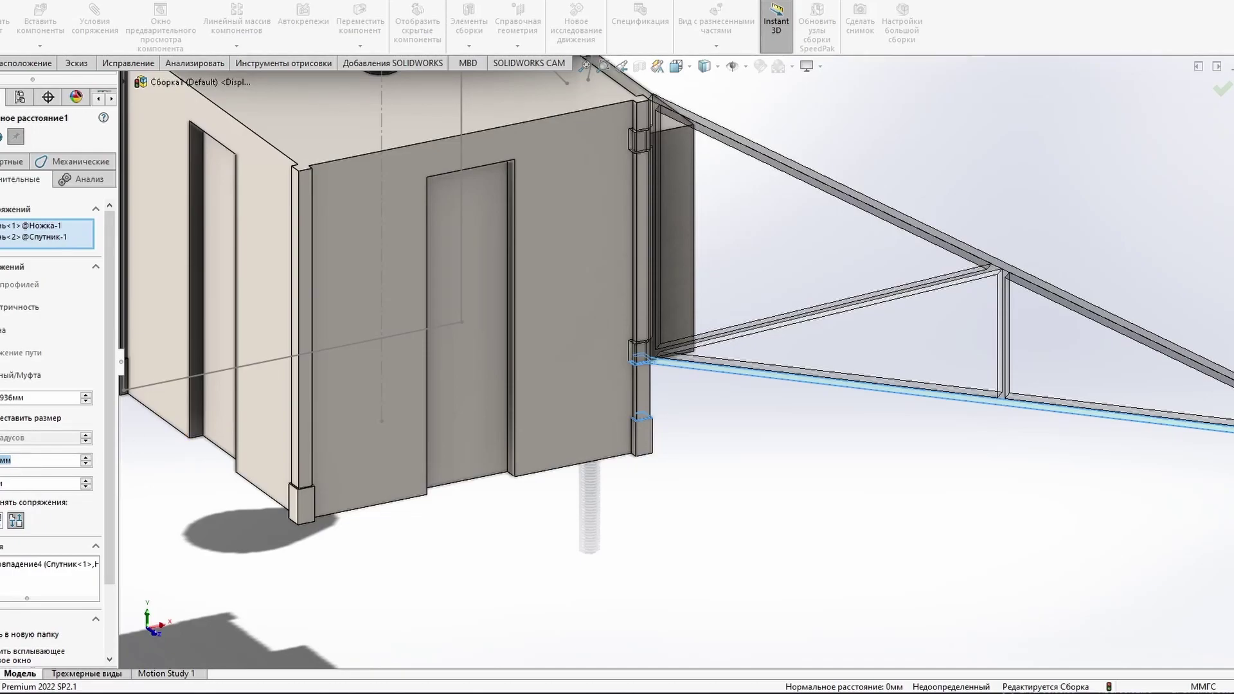
pyautogui.scroll(-5, 617, 358)
pyautogui.press('Return')
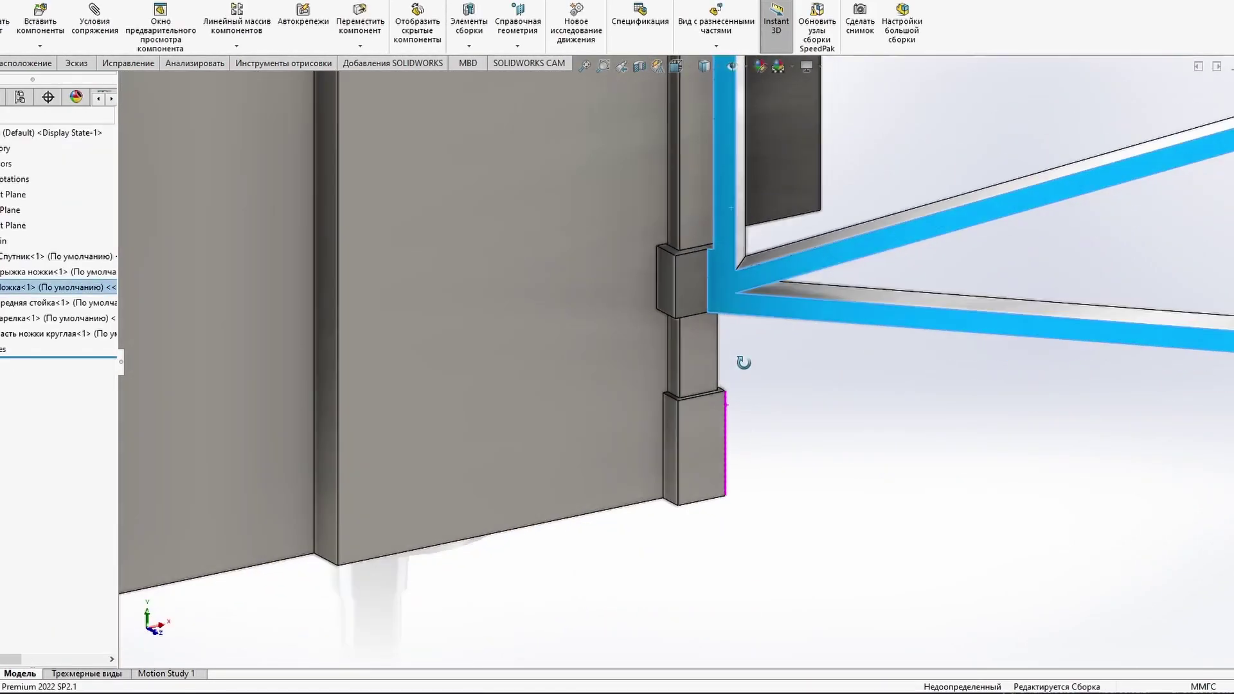
# Step: Check mate Совпадение4, then add a limit-distance mate between the leg's top face and truss face
pyautogui.scroll(-4, 733, 205)
pyautogui.click(17, 391)
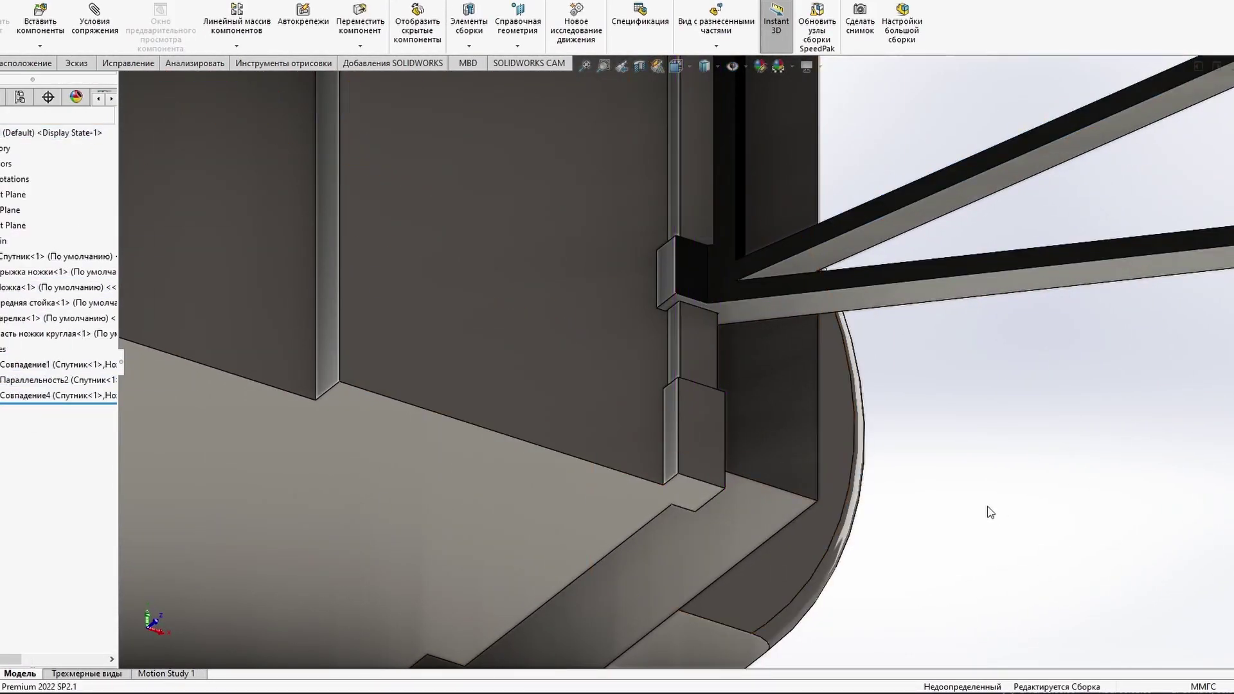
pyautogui.moveTo(990, 513); pyautogui.dragTo(884, 468, button='middle')
pyautogui.scroll(3, 834, 473)
pyautogui.scroll(-4, 680, 408)
pyautogui.click(628, 454)
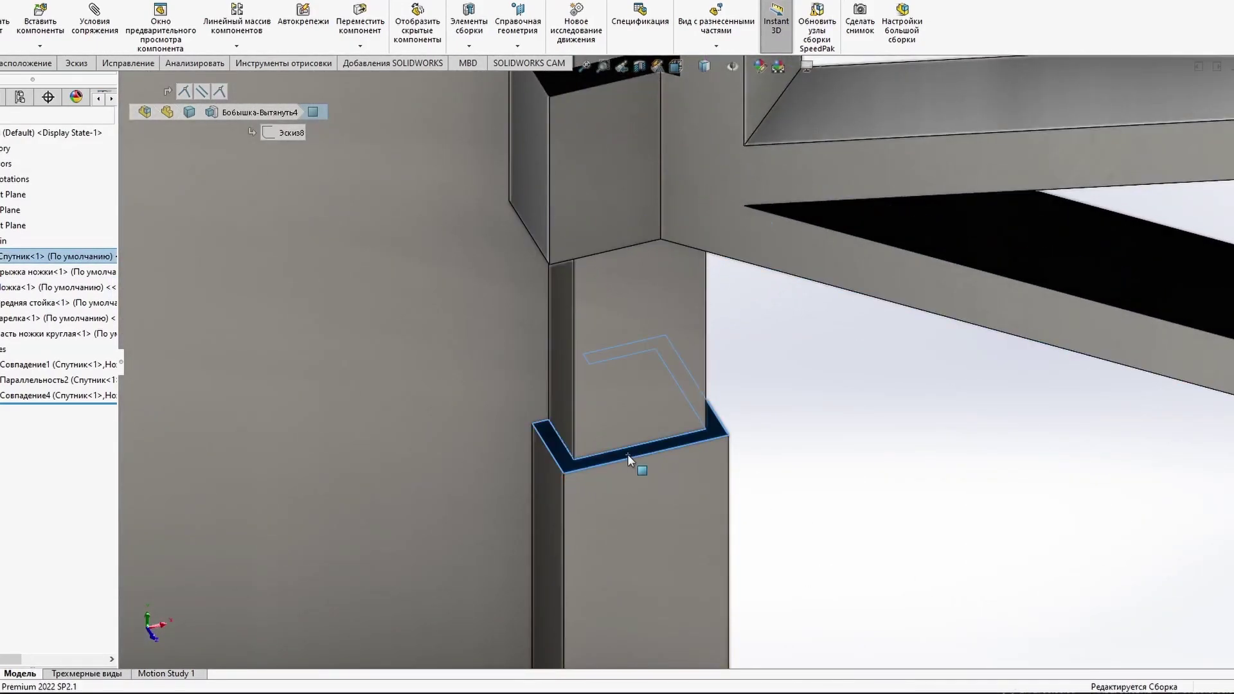
pyautogui.keyDown('ctrl'); pyautogui.click(719, 171); pyautogui.keyUp('ctrl')
pyautogui.click(94, 19)
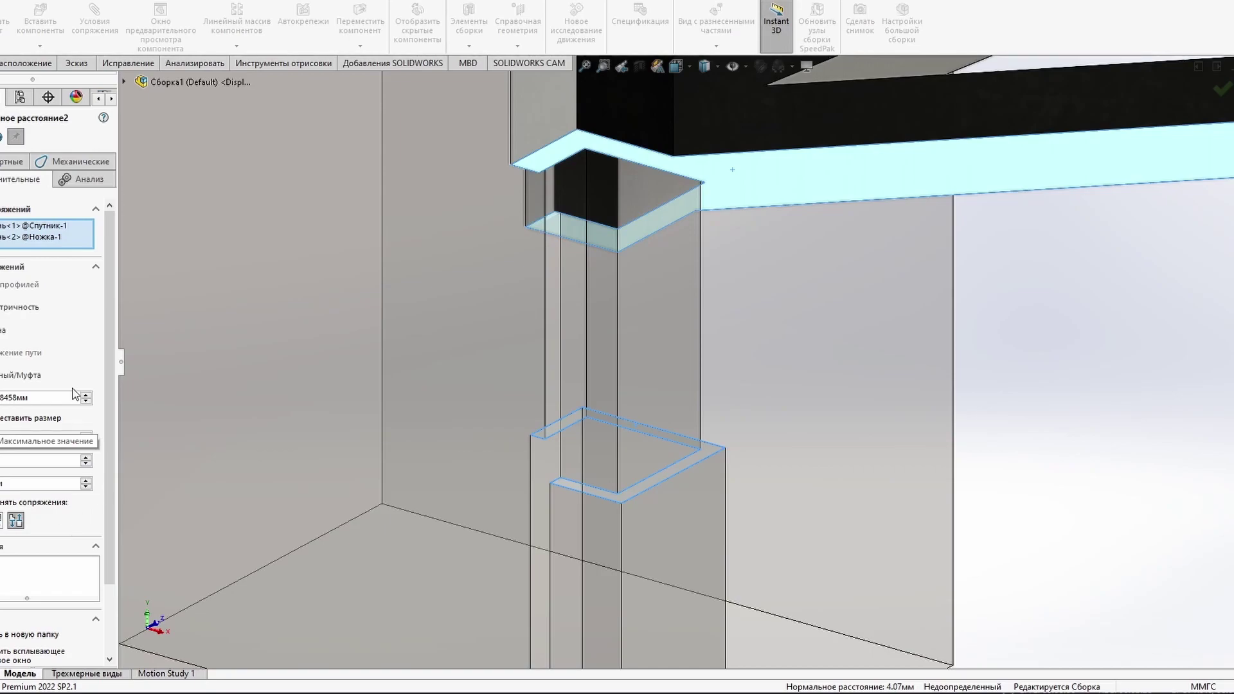
pyautogui.press('Return')
# Step: Orbit to the opposite side and a top-down view of the assembly
pyautogui.scroll(5, 703, 289)
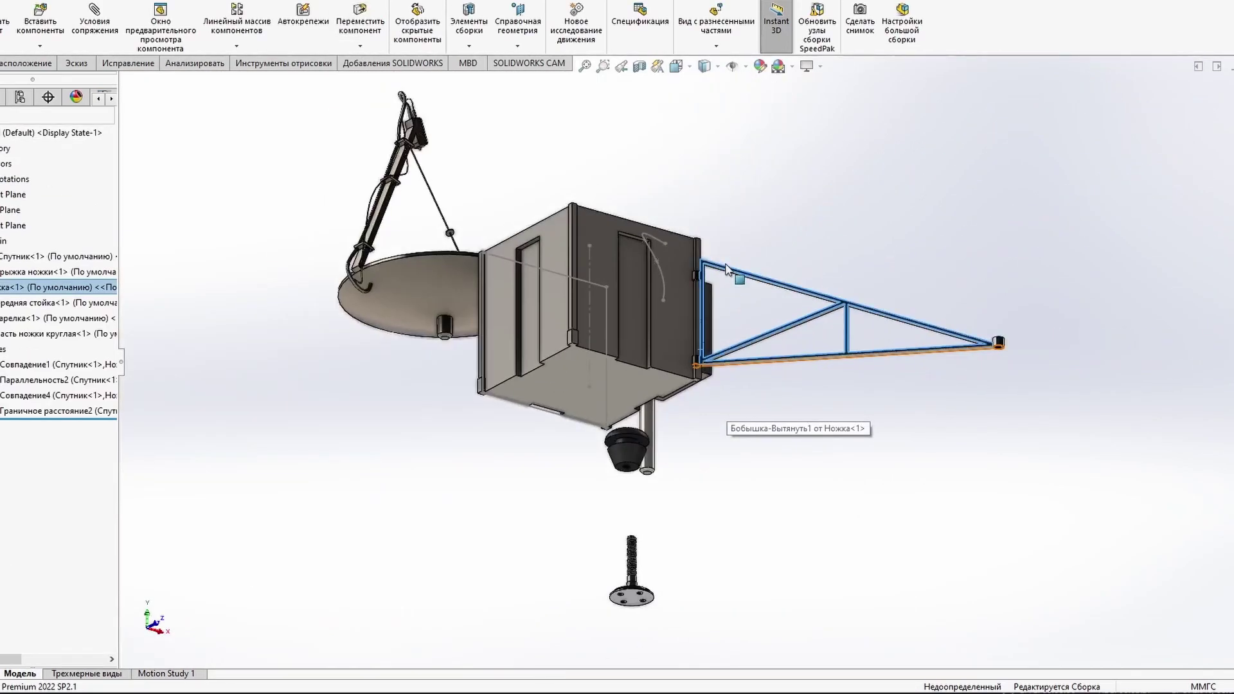
pyautogui.scroll(-6, 668, 376)
pyautogui.scroll(5, 669, 379)
pyautogui.moveTo(689, 328); pyautogui.dragTo(1167, 489, button='middle')
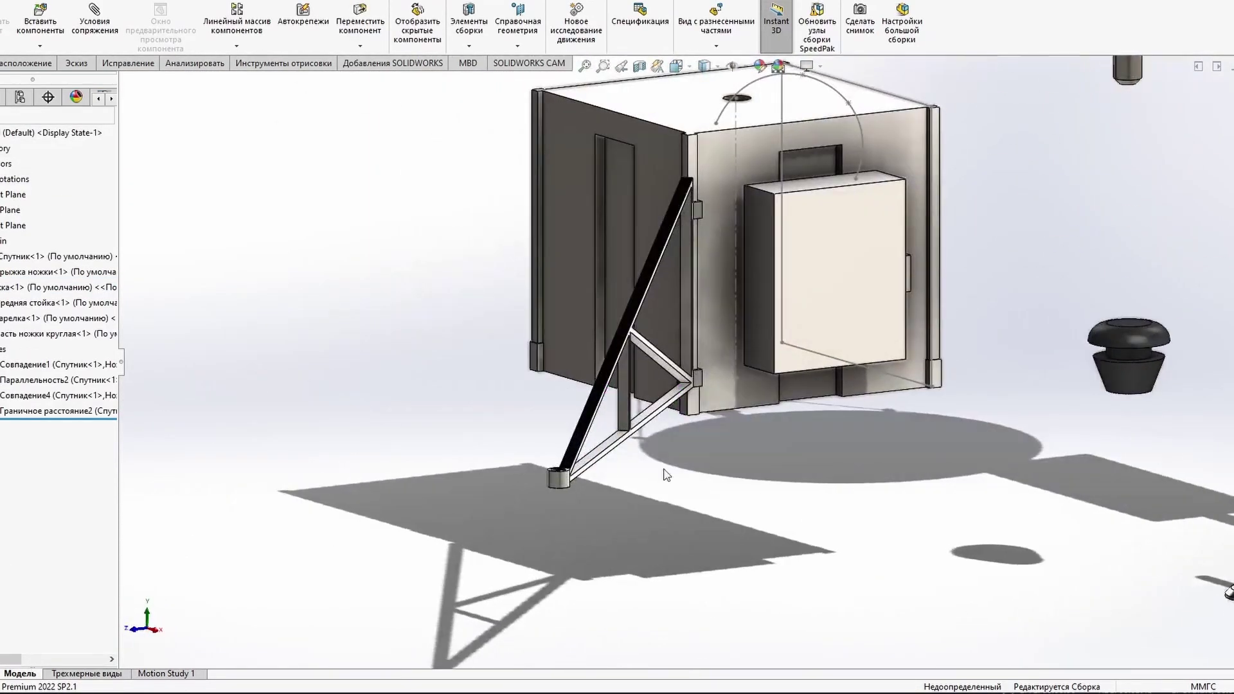
pyautogui.scroll(3, 753, 571)
pyautogui.moveTo(754, 571); pyautogui.dragTo(643, 386, button='middle')
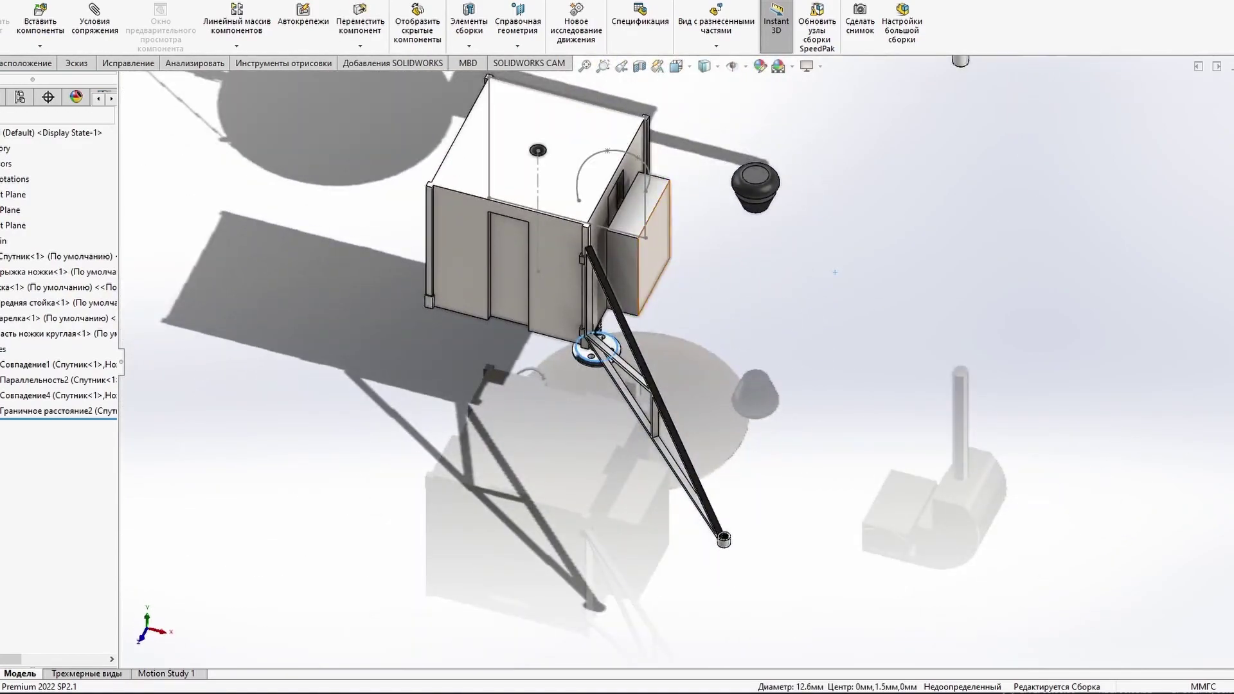
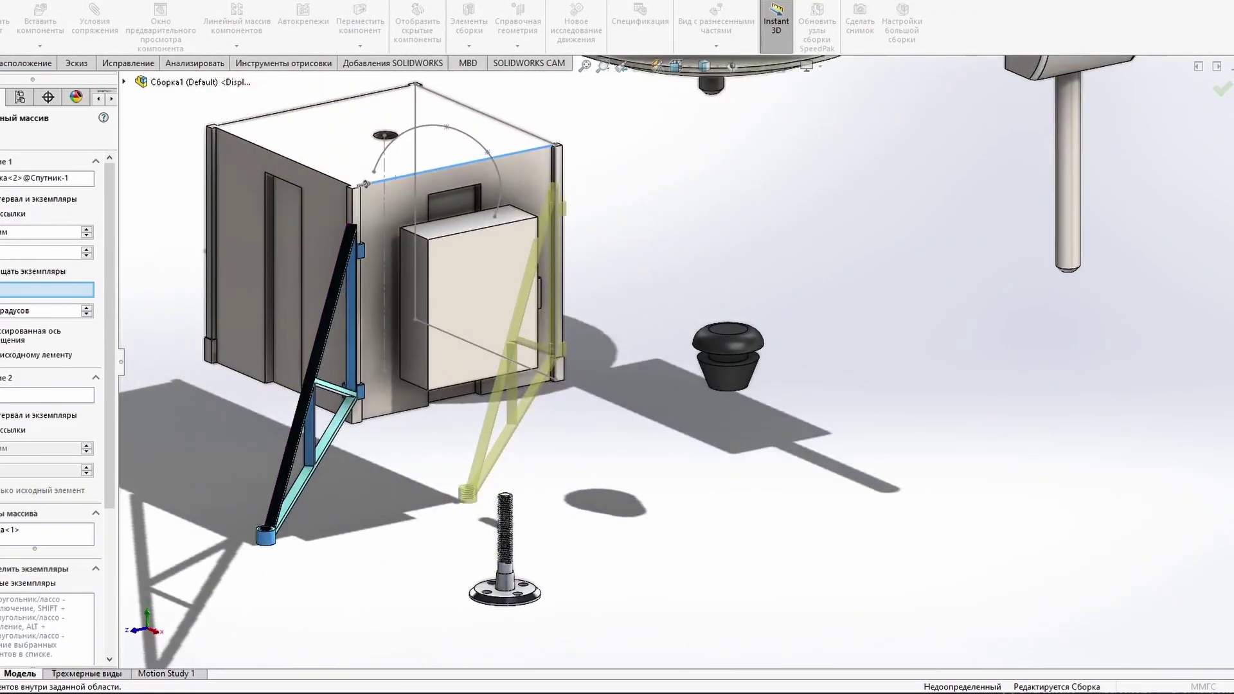
# Step: Circularly pattern the leg parts around the central Эскиз6 sketch line axis
pyautogui.click(385, 258)
pyautogui.moveTo(375, 181)
pyautogui.mouseDown(button='middle')
pyautogui.moveTo(303, 121)
pyautogui.moveTo(311, 184)
pyautogui.moveTo(414, 307)
pyautogui.moveTo(295, 254)
pyautogui.mouseUp(button='middle')
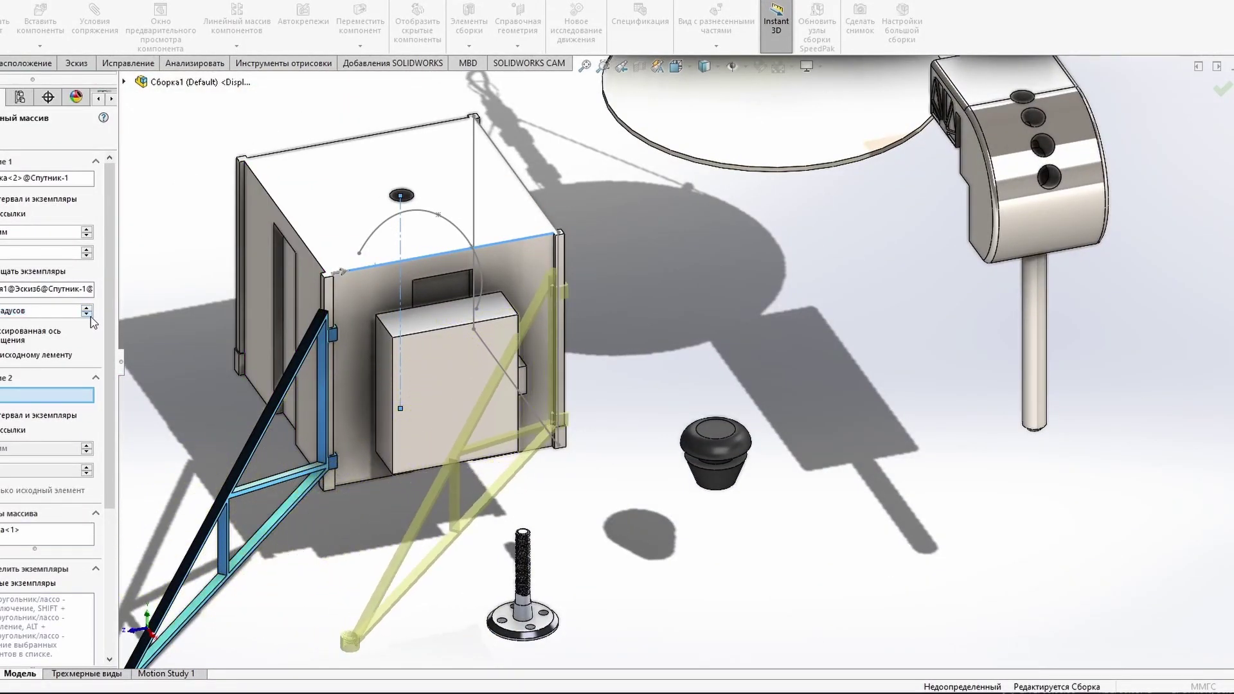
pyautogui.moveTo(290, 427)
pyautogui.mouseDown(button='middle')
pyautogui.moveTo(364, 291)
pyautogui.moveTo(524, 364)
pyautogui.mouseUp(button='middle')
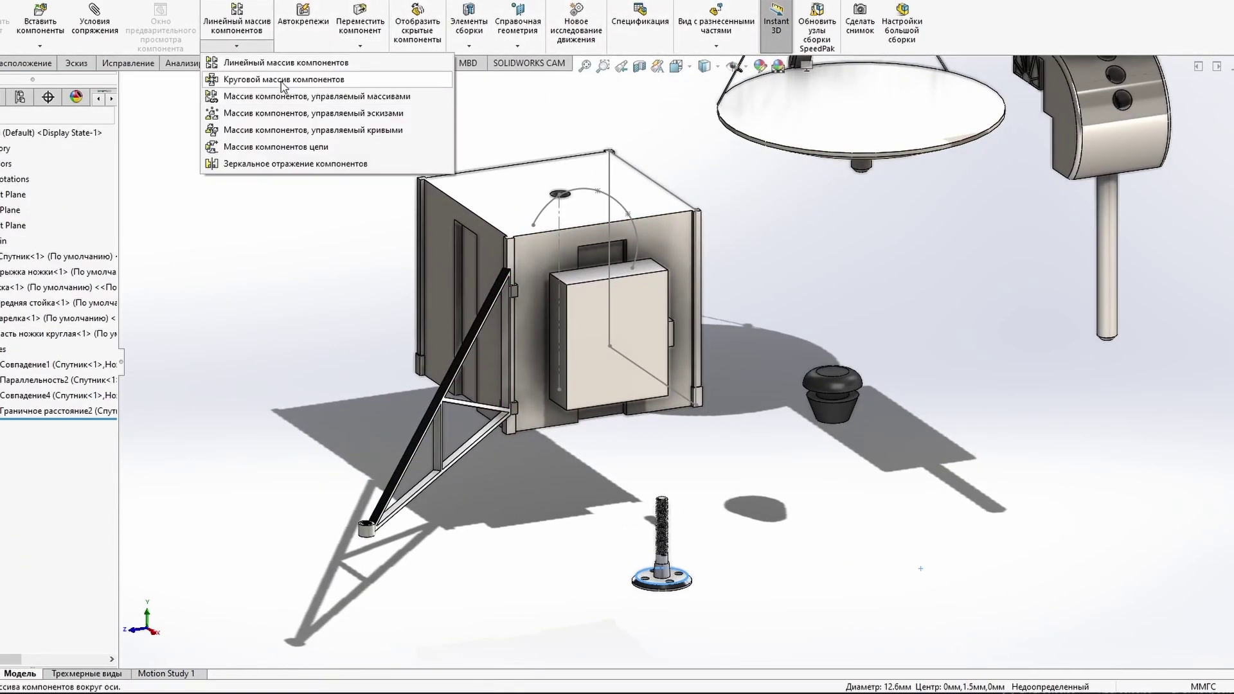
pyautogui.click(283, 80)
pyautogui.click(59, 183)
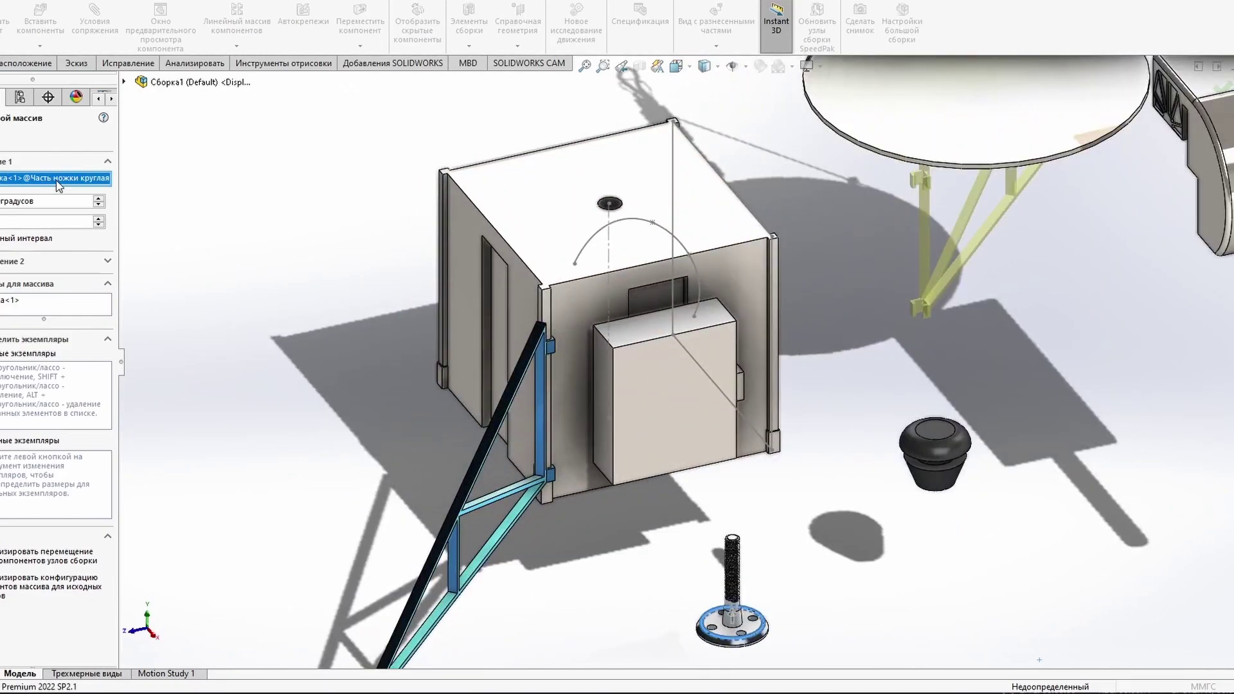
pyautogui.click(608, 211)
pyautogui.moveTo(608, 211); pyautogui.dragTo(267, 260, button='middle')
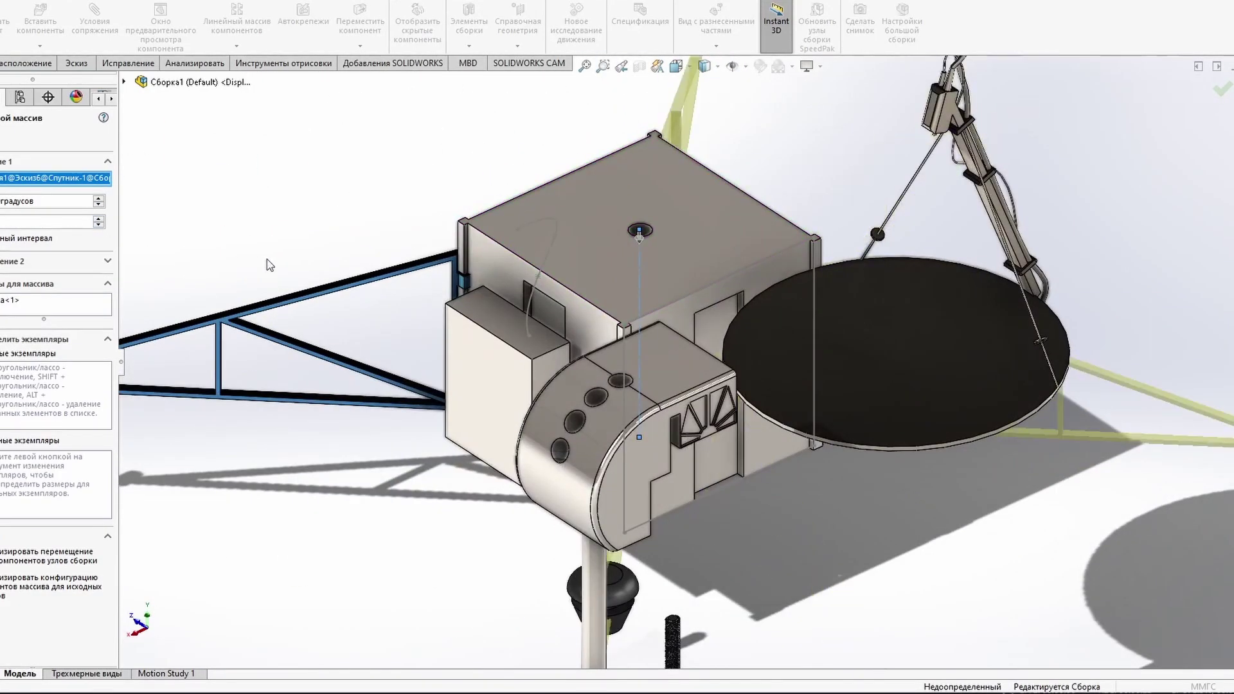
pyautogui.hotkey('ctrl', '1')
# Step: Fit and orbit the lander to inspect all four legs
pyautogui.press('Return')
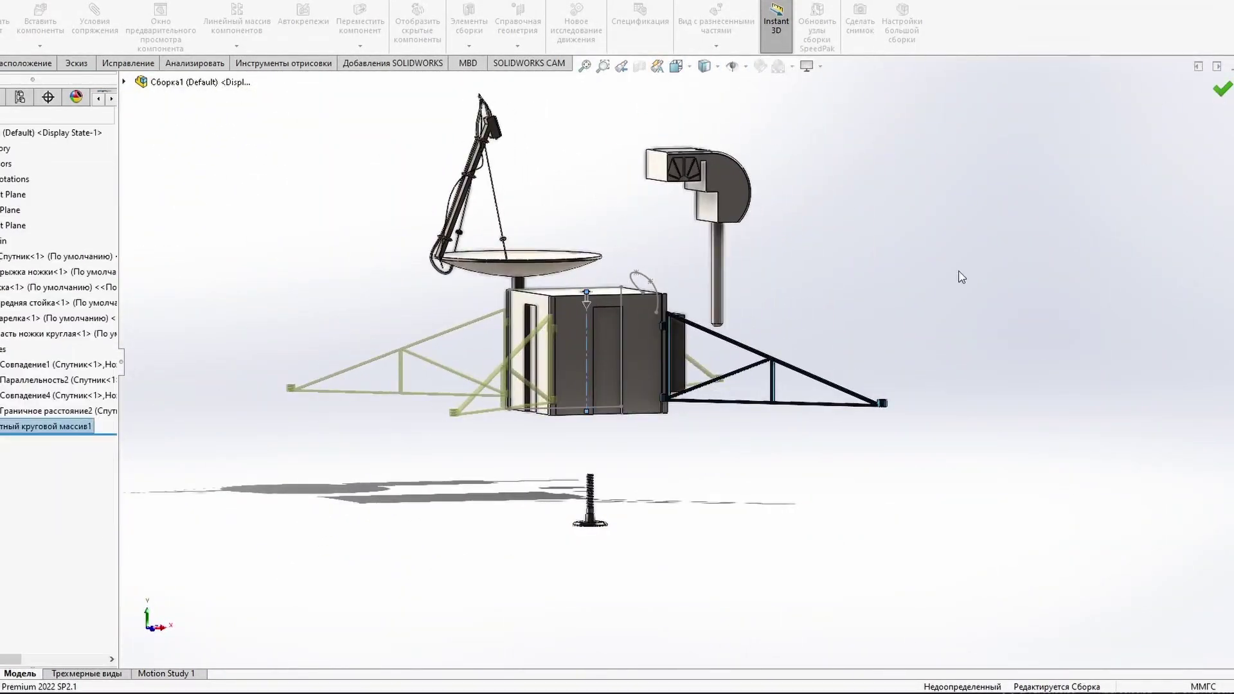
pyautogui.click(602, 507)
pyautogui.moveTo(602, 507); pyautogui.dragTo(648, 439, button='middle')
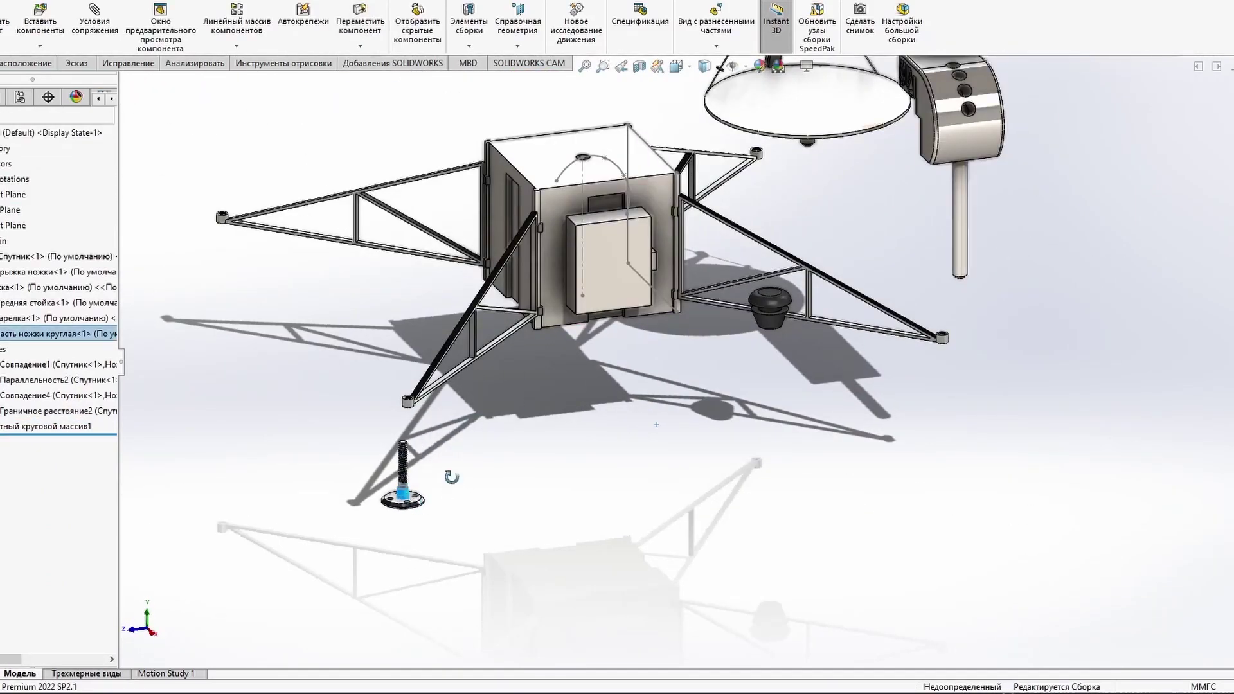
pyautogui.moveTo(452, 477); pyautogui.dragTo(729, 352, button='middle')
pyautogui.click(94, 26)
pyautogui.click(86, 180)
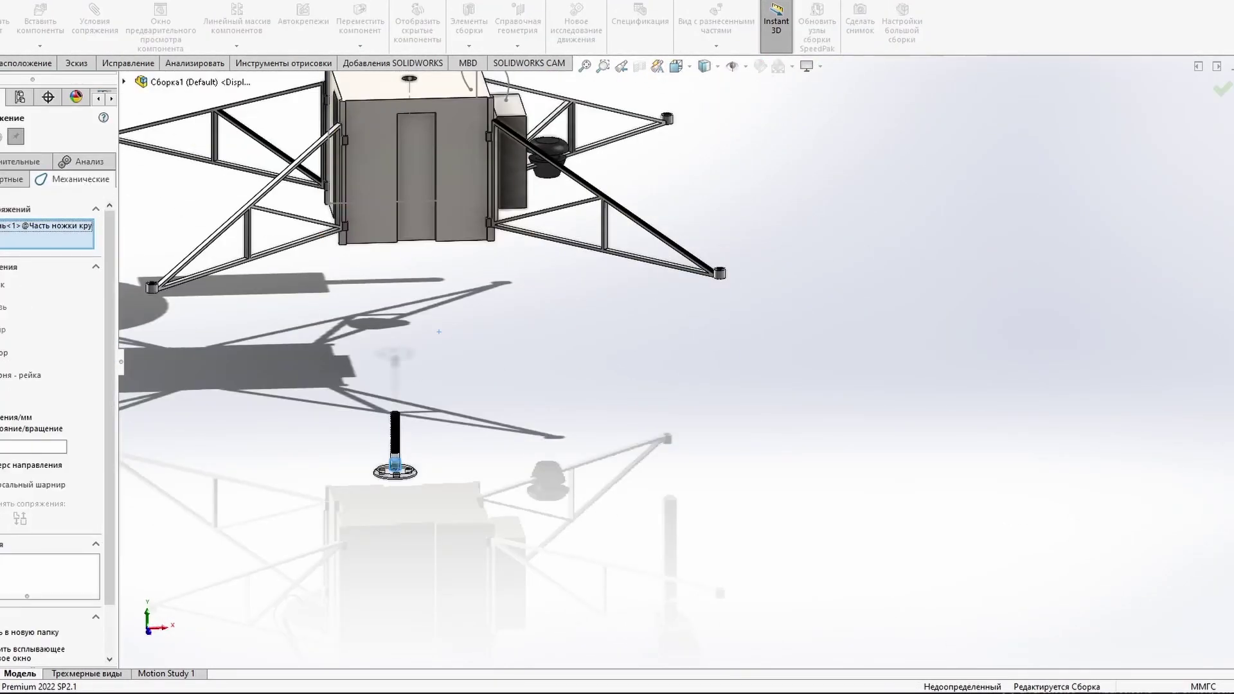
pyautogui.moveTo(472, 440); pyautogui.dragTo(92, 325, button='middle')
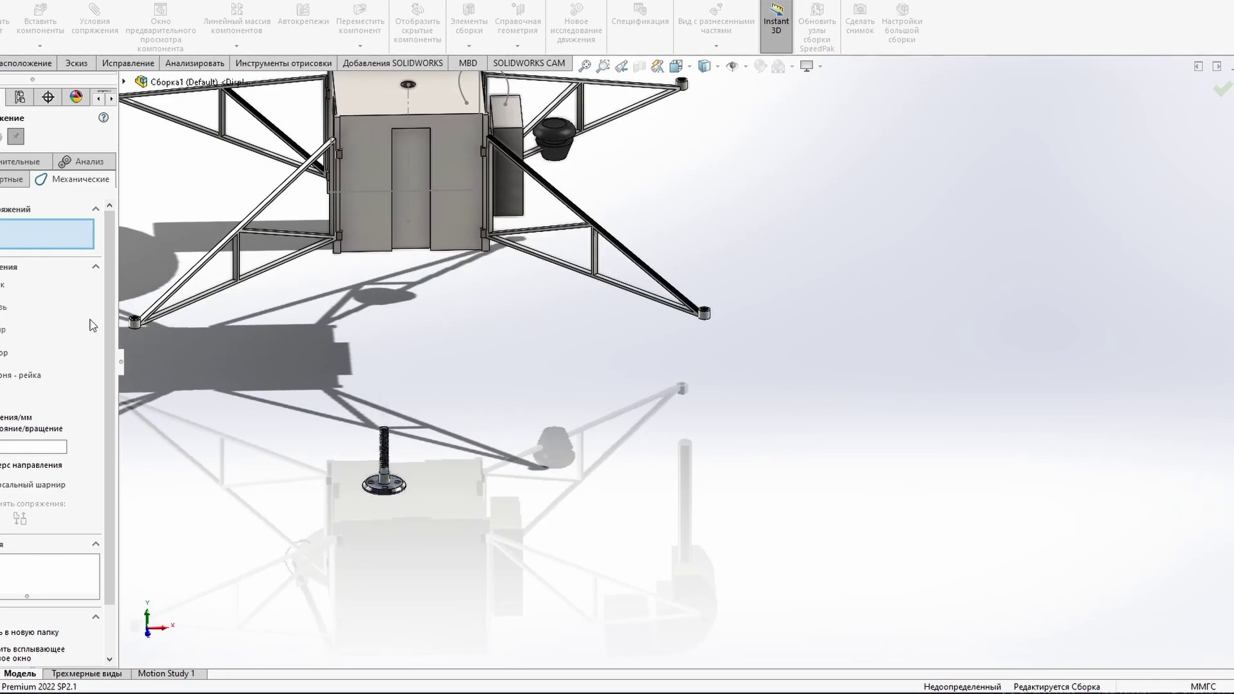
pyautogui.scroll(-5, 384, 437)
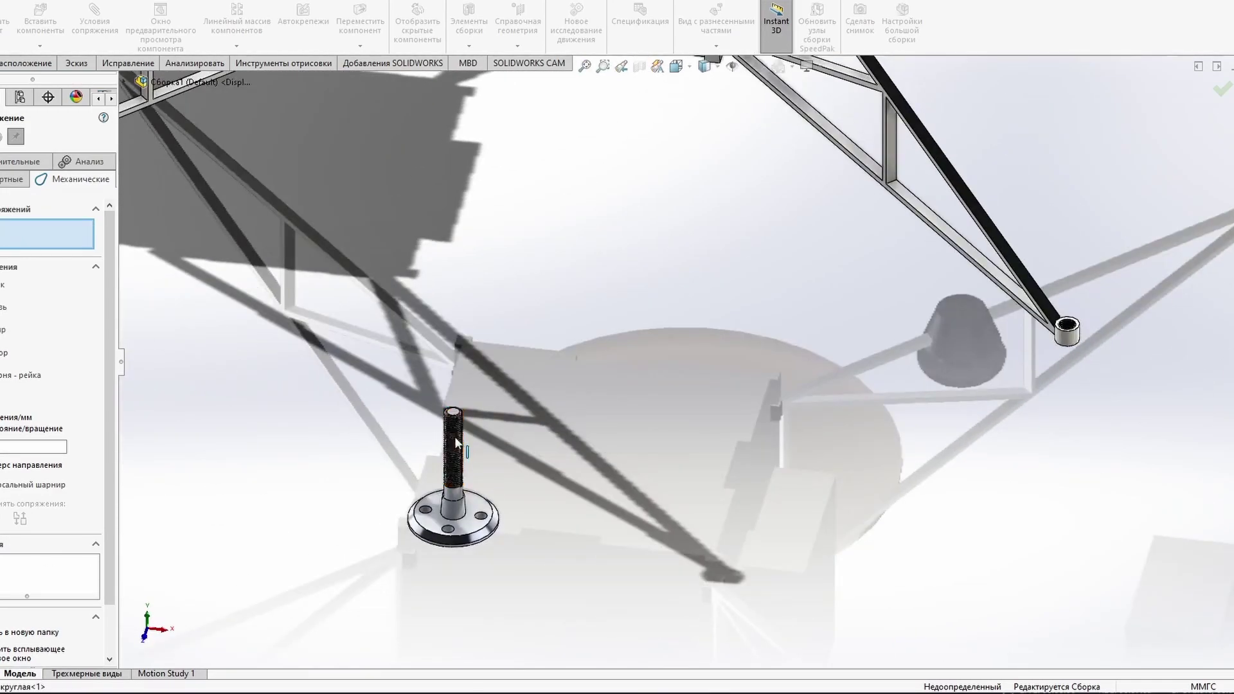
pyautogui.scroll(5, 578, 418)
pyautogui.moveTo(578, 418)
pyautogui.mouseDown(button='middle')
pyautogui.moveTo(1122, 292)
pyautogui.moveTo(643, 321)
pyautogui.mouseUp(button='middle')
pyautogui.scroll(-3, 504, 413)
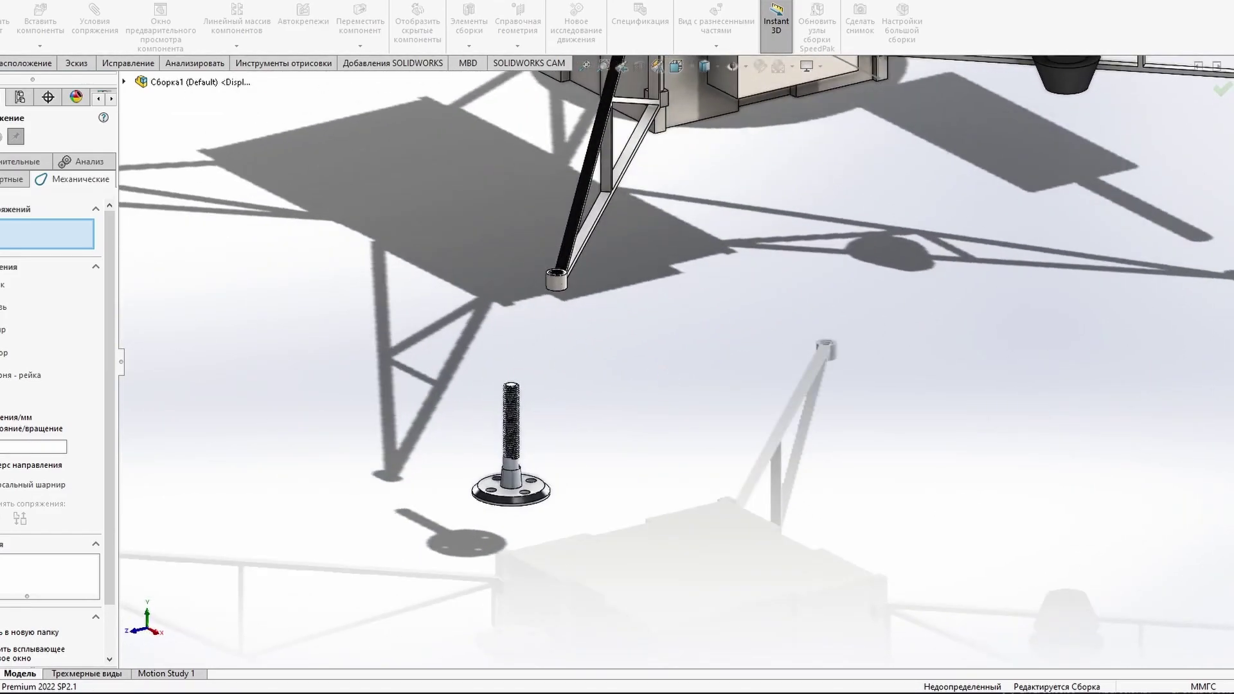
pyautogui.press('f')
pyautogui.scroll(-5, 521, 397)
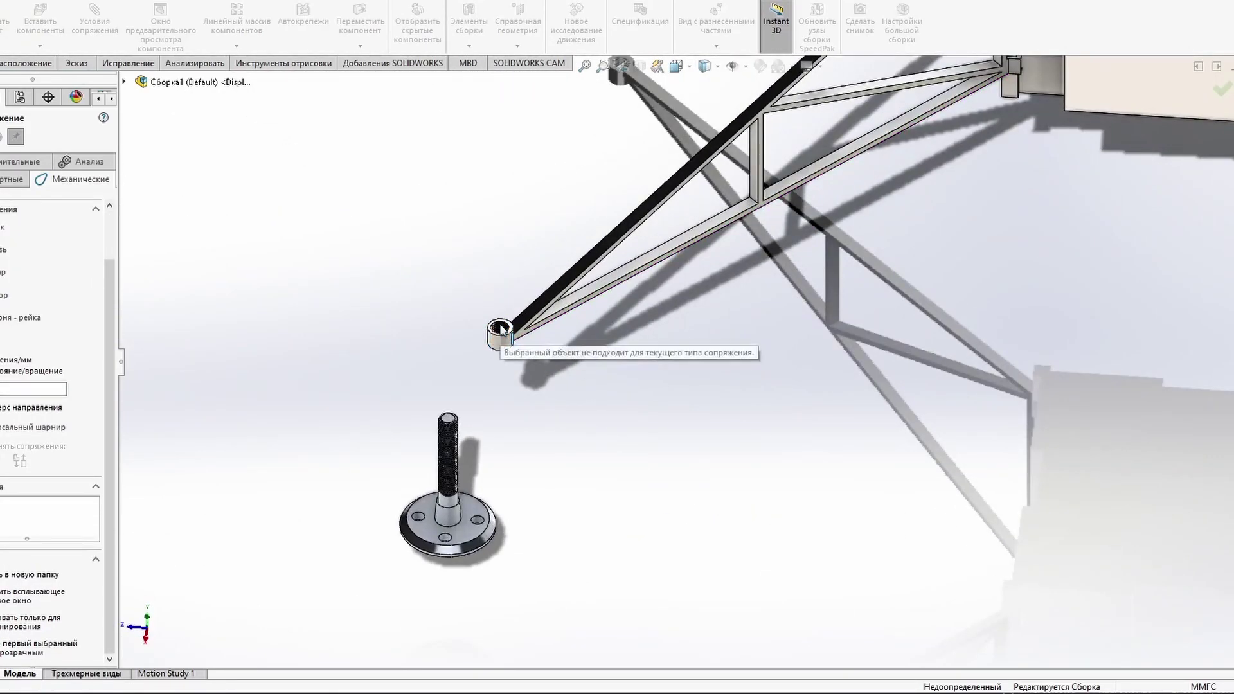
pyautogui.press('Escape')
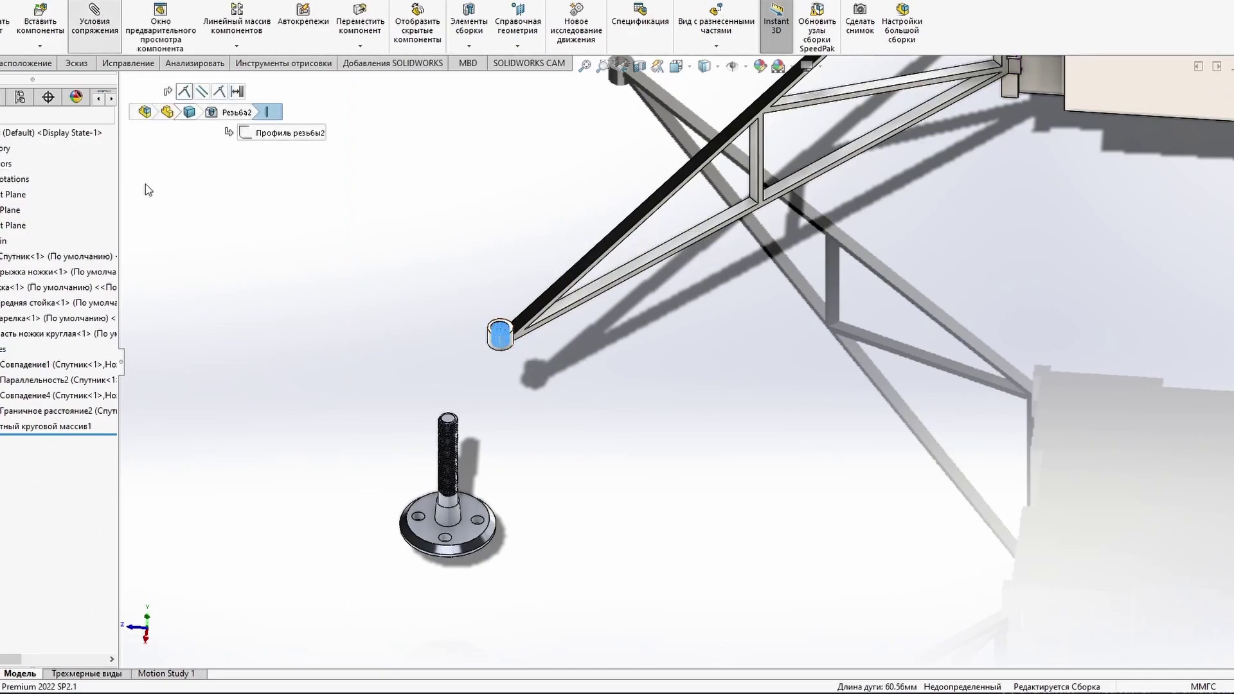
pyautogui.press('Escape')
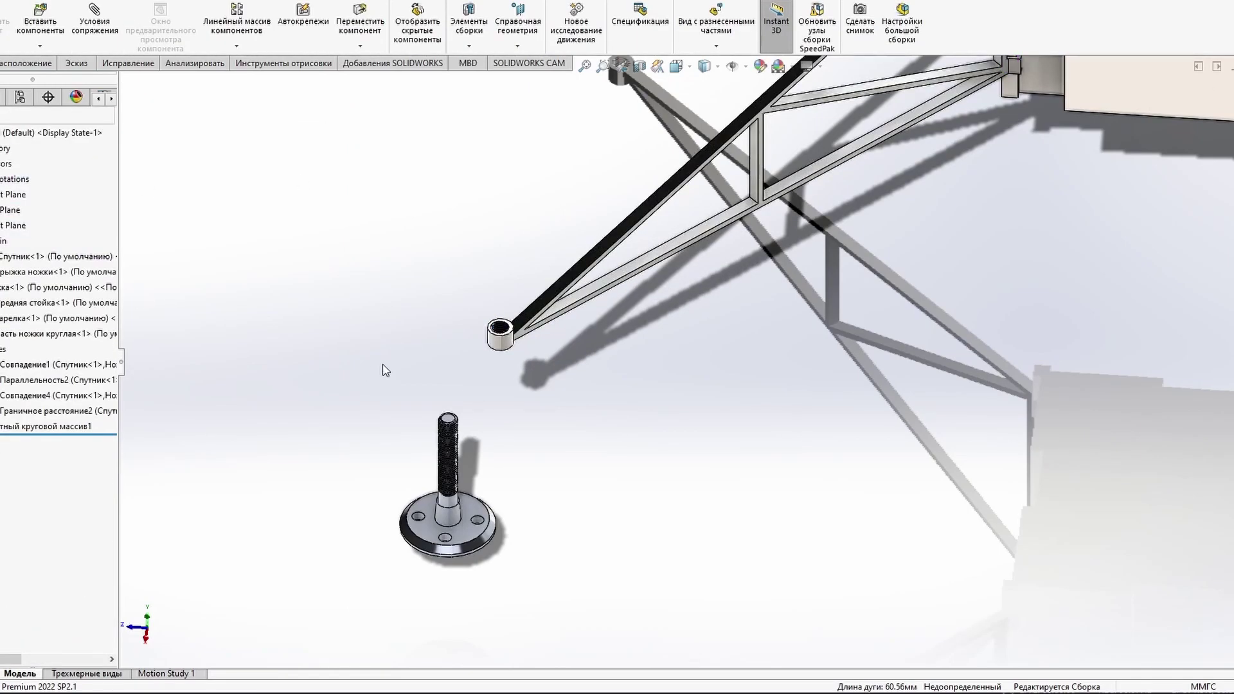
pyautogui.click(96, 26)
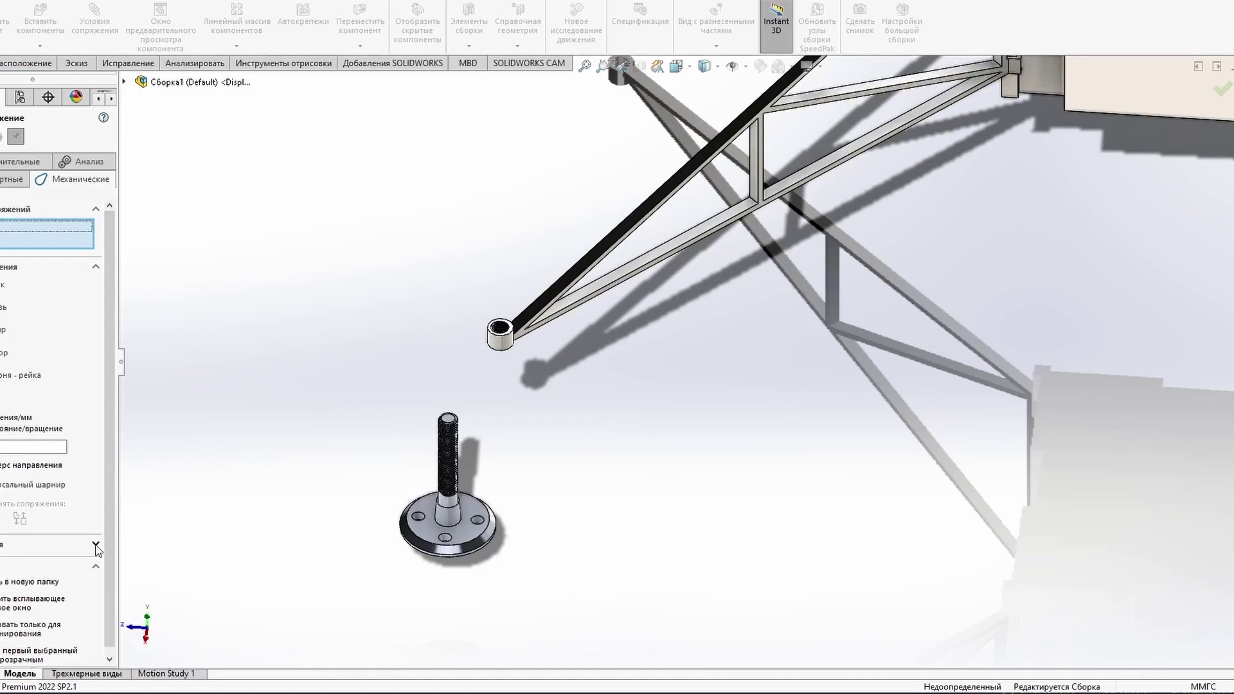
pyautogui.scroll(5, 275, 472)
pyautogui.scroll(-5, 578, 437)
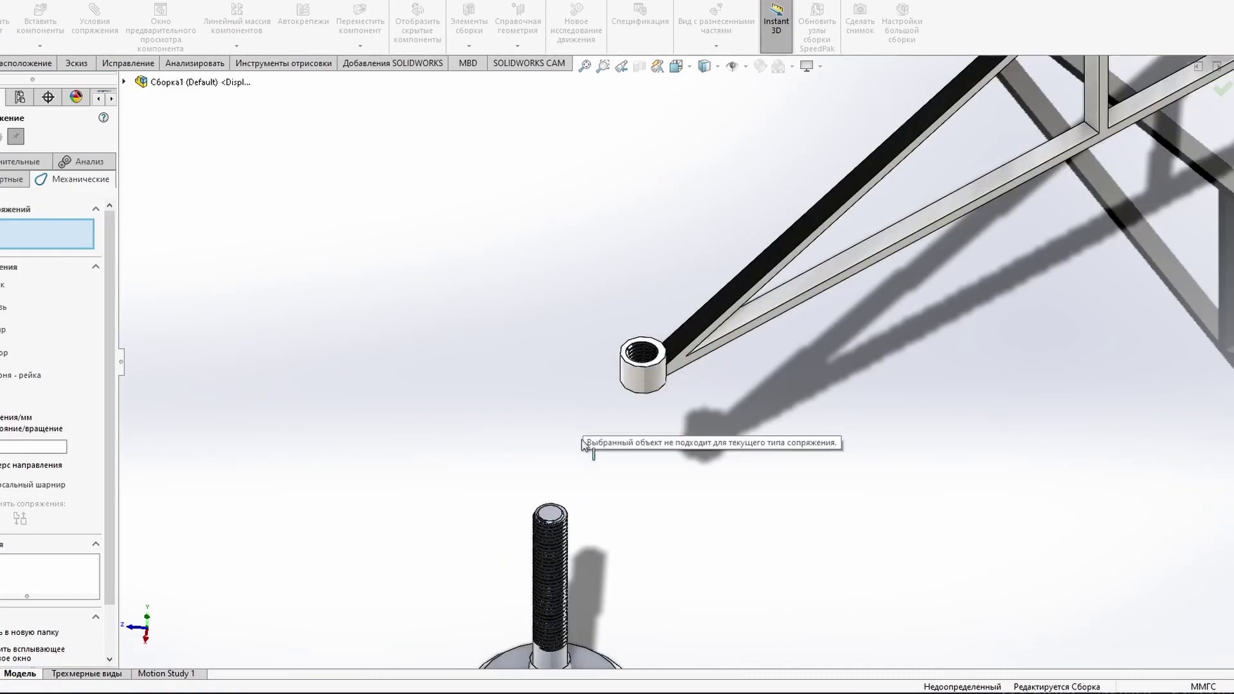
pyautogui.press('Escape')
pyautogui.moveTo(675, 510)
pyautogui.mouseDown(button='middle')
pyautogui.moveTo(312, 397)
pyautogui.moveTo(642, 385)
pyautogui.mouseUp(button='middle')
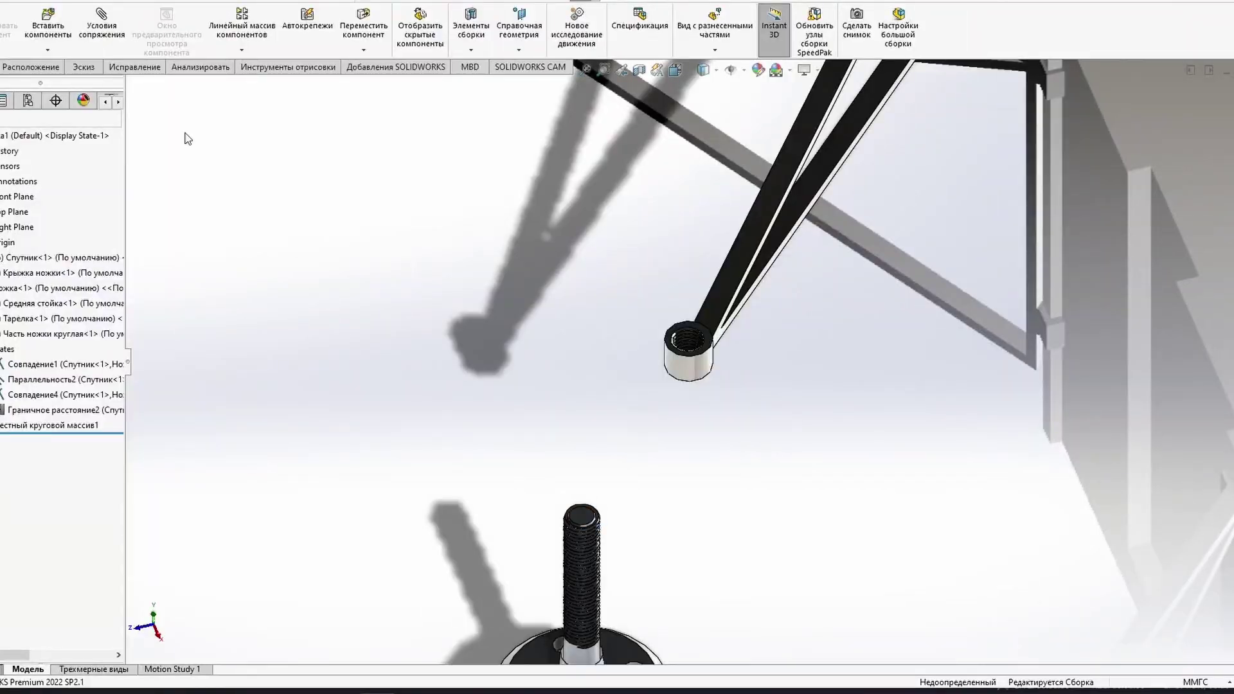
# Step: Try pairing the foot's stud with the bushing edge, then cancel the mate
pyautogui.click(96, 26)
pyautogui.click(625, 501)
pyautogui.click(690, 343)
pyautogui.press('Escape')
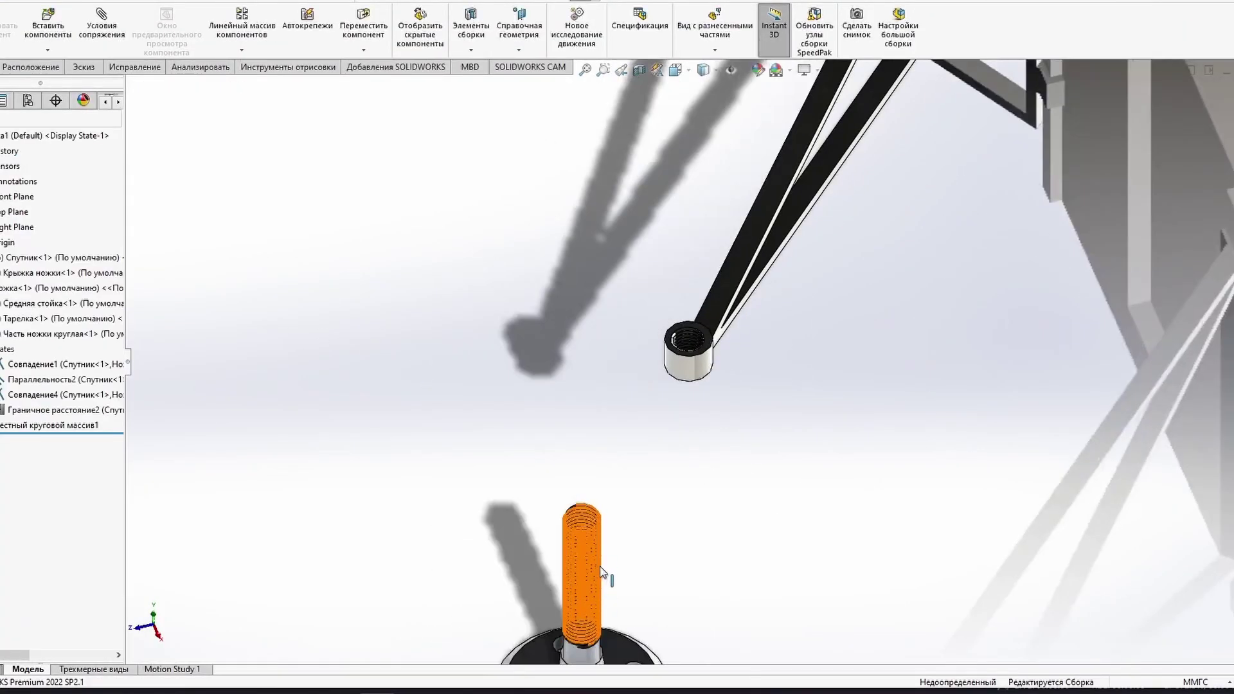
pyautogui.keyDown('ctrl'); pyautogui.click(693, 340); pyautogui.keyUp('ctrl')
pyautogui.click(102, 25)
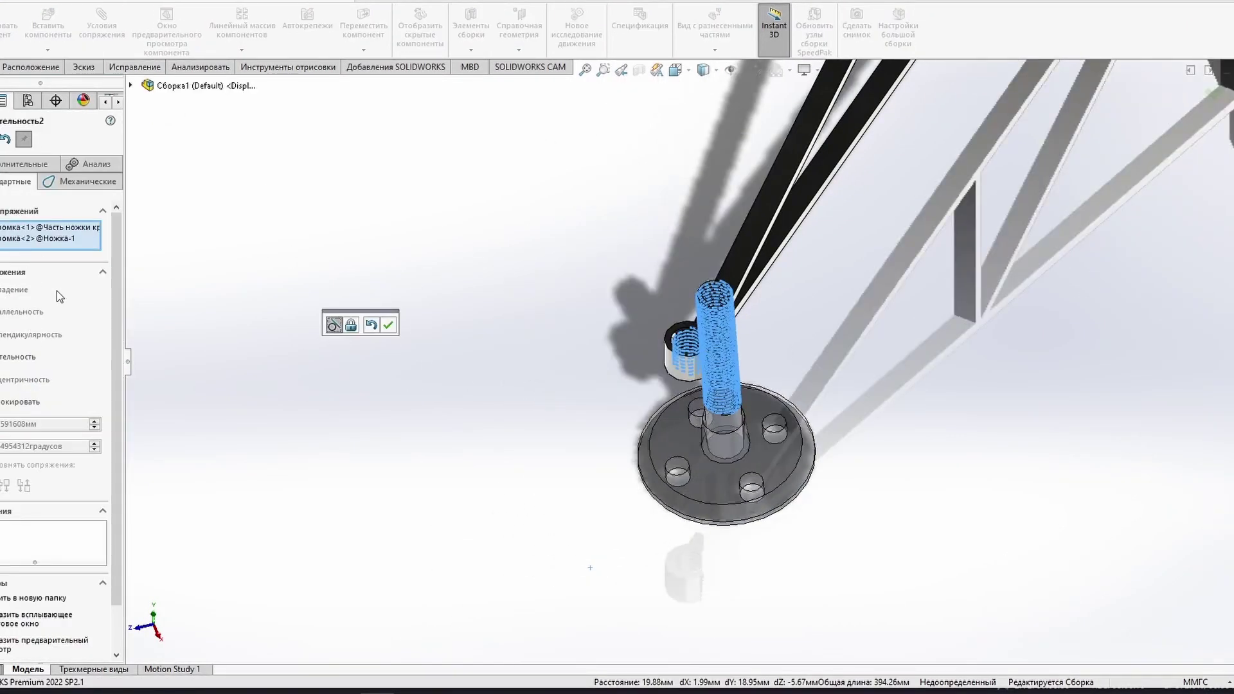
pyautogui.scroll(-3, 604, 418)
pyautogui.press('Escape')
# Step: Add a concentric mate between the foot's threaded stud and the leg-end bushing
pyautogui.moveTo(604, 418); pyautogui.dragTo(711, 380, button='middle')
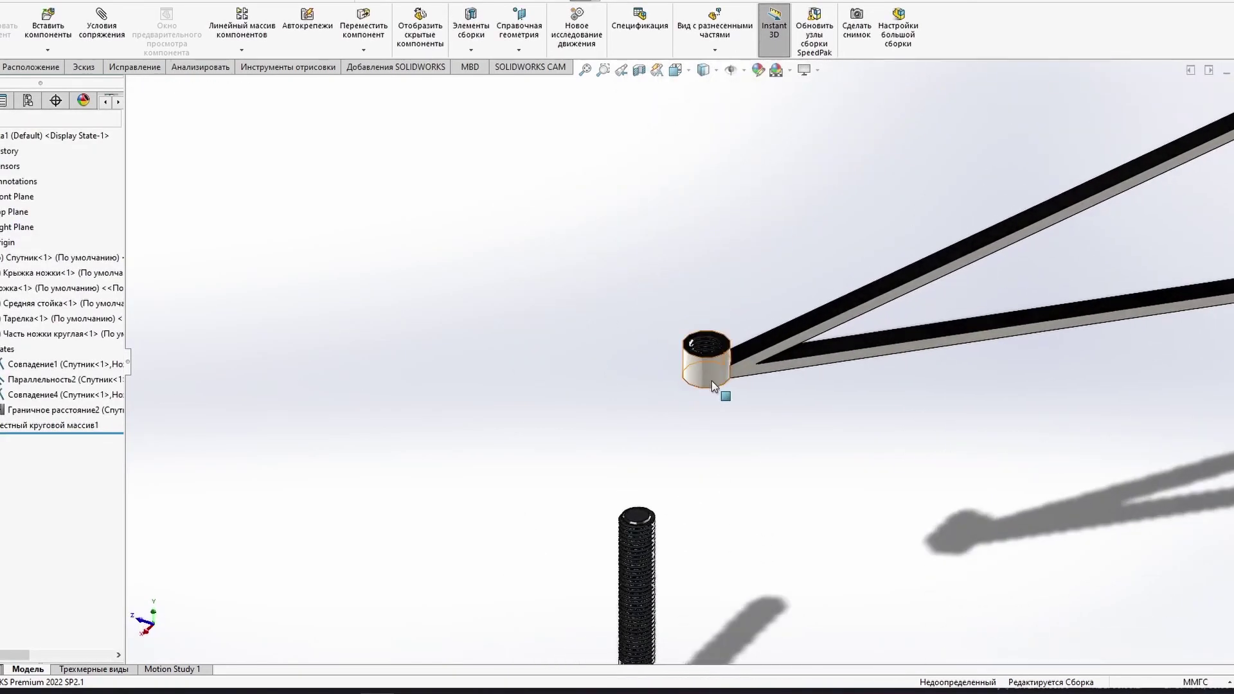
pyautogui.click(102, 26)
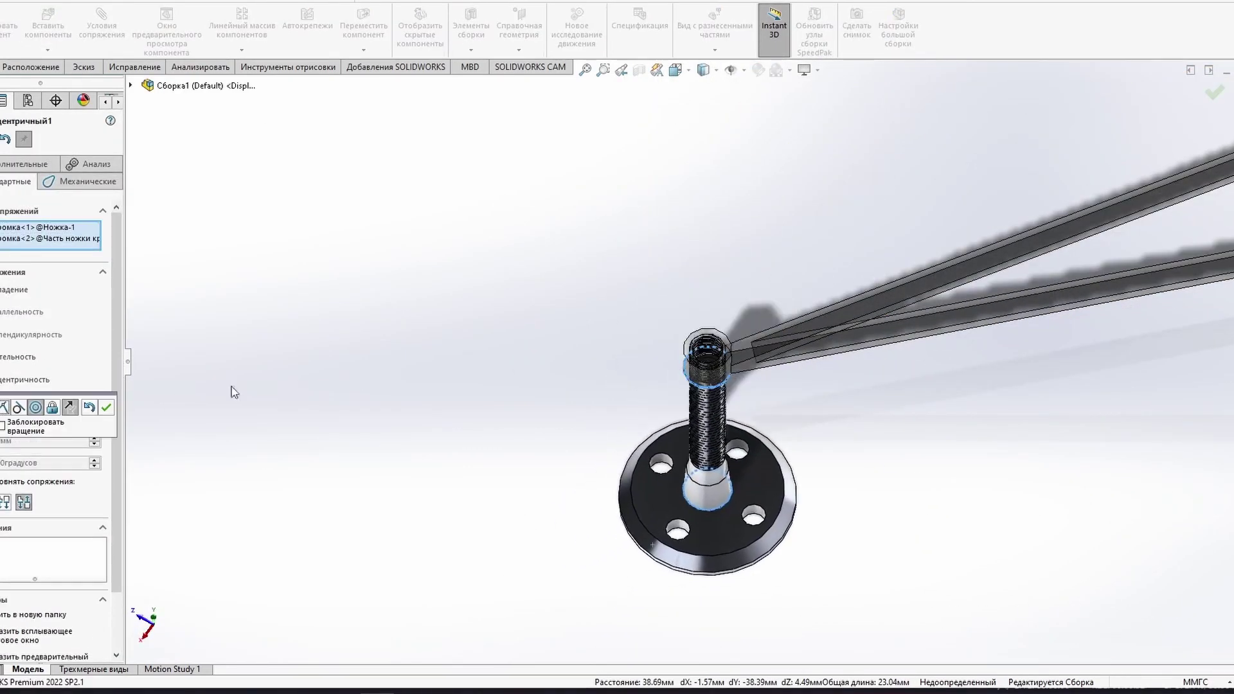
pyautogui.scroll(-3, 728, 607)
pyautogui.scroll(-3, 728, 607)
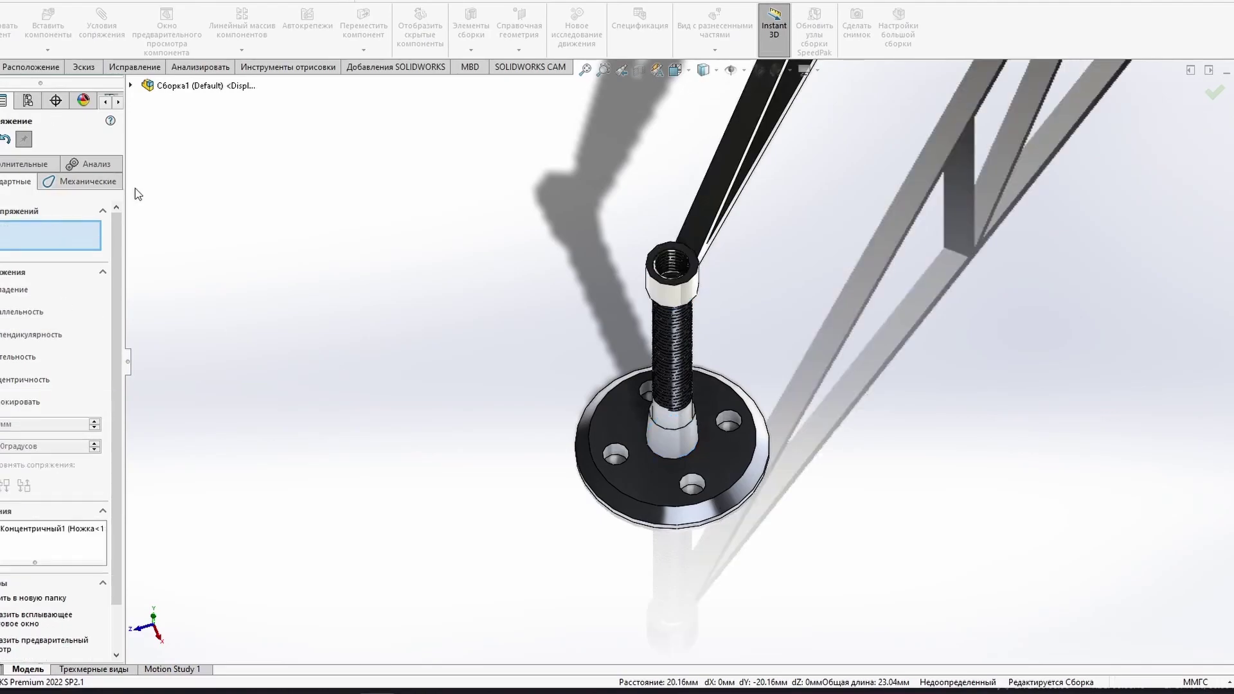
pyautogui.moveTo(729, 578); pyautogui.dragTo(777, 228, button='middle')
pyautogui.press('Return')
# Step: Try mating the stud's edges and faces with the nut, dismissing the error and clearing selections
pyautogui.click(733, 226)
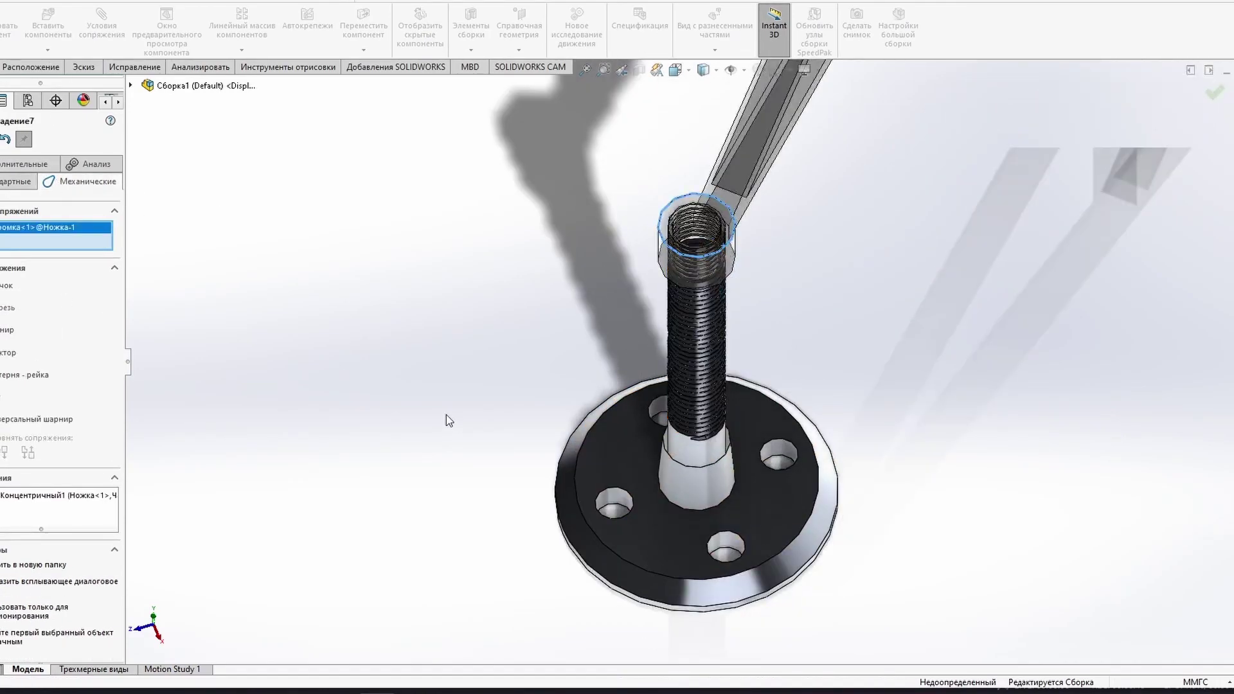
pyautogui.click(627, 524)
pyautogui.click(701, 334)
pyautogui.moveTo(696, 340); pyautogui.dragTo(499, 364, button='middle')
pyautogui.scroll(-3, 788, 305)
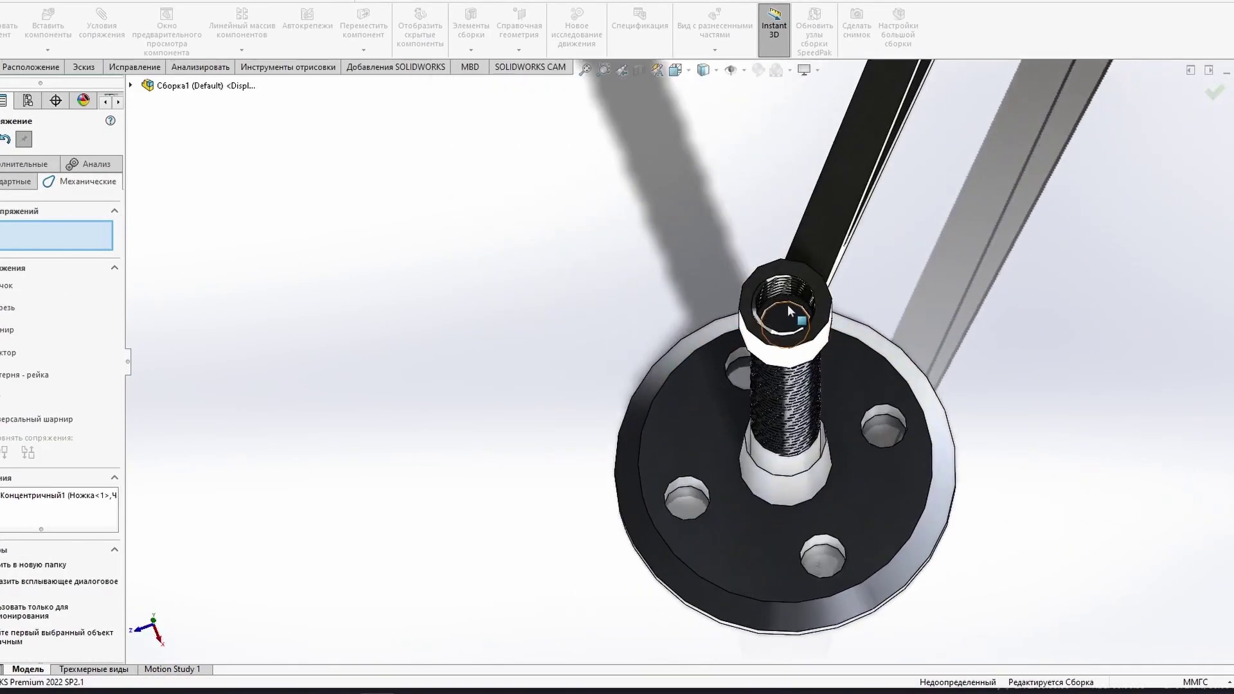
pyautogui.click(774, 281)
pyautogui.click(580, 326)
pyautogui.click(788, 271)
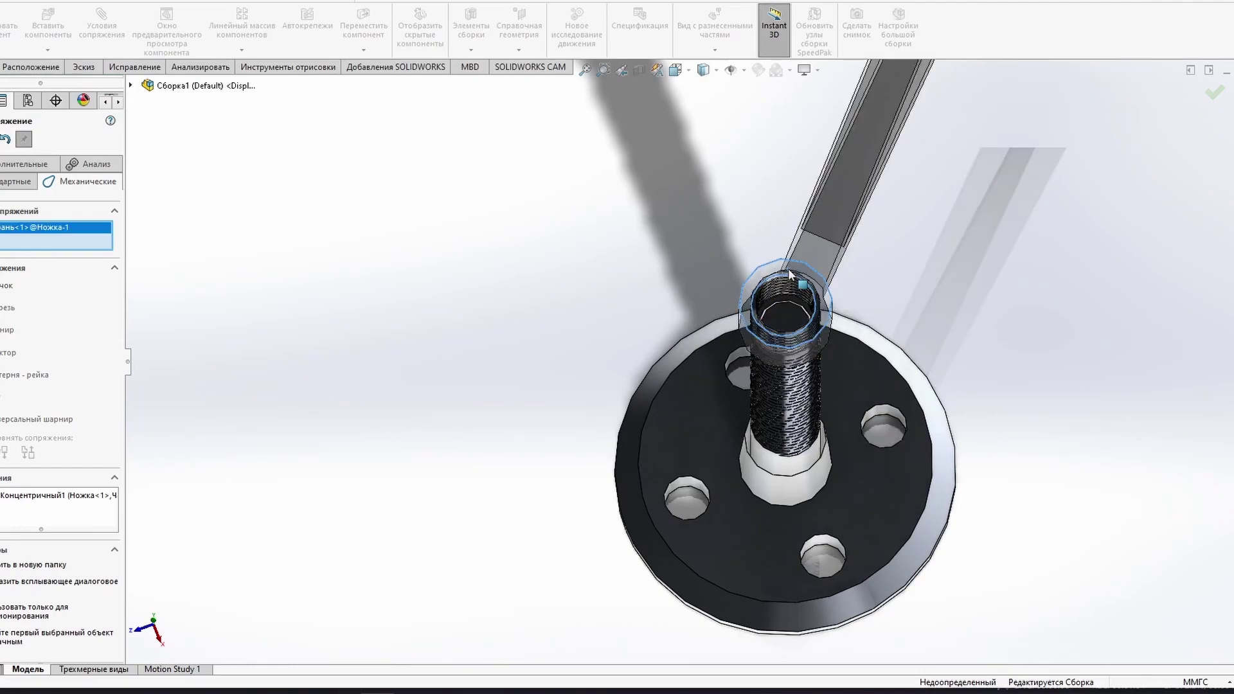
pyautogui.click(225, 295)
pyautogui.moveTo(225, 296)
pyautogui.mouseDown(button='middle')
pyautogui.moveTo(832, 450)
pyautogui.moveTo(853, 508)
pyautogui.mouseUp(button='middle')
# Step: Add the Винт1 screw mate between the foot's boss edge and the nut's inner edge
pyautogui.click(6, 397)
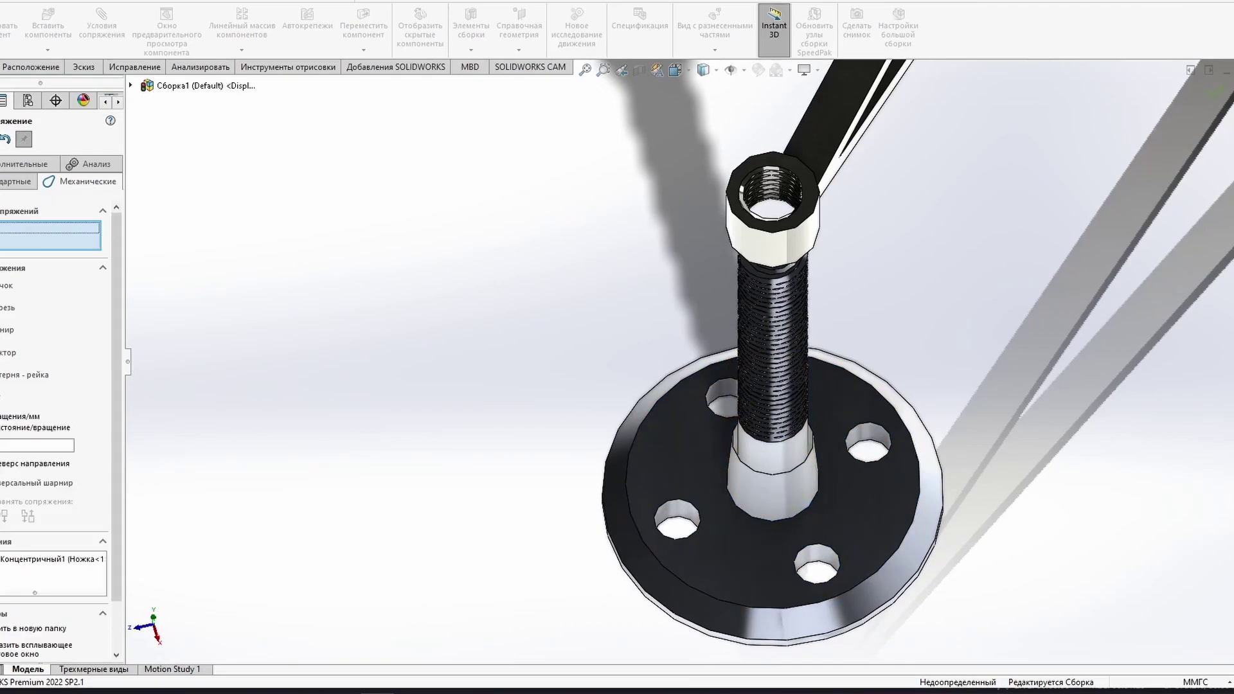
pyautogui.click(818, 188)
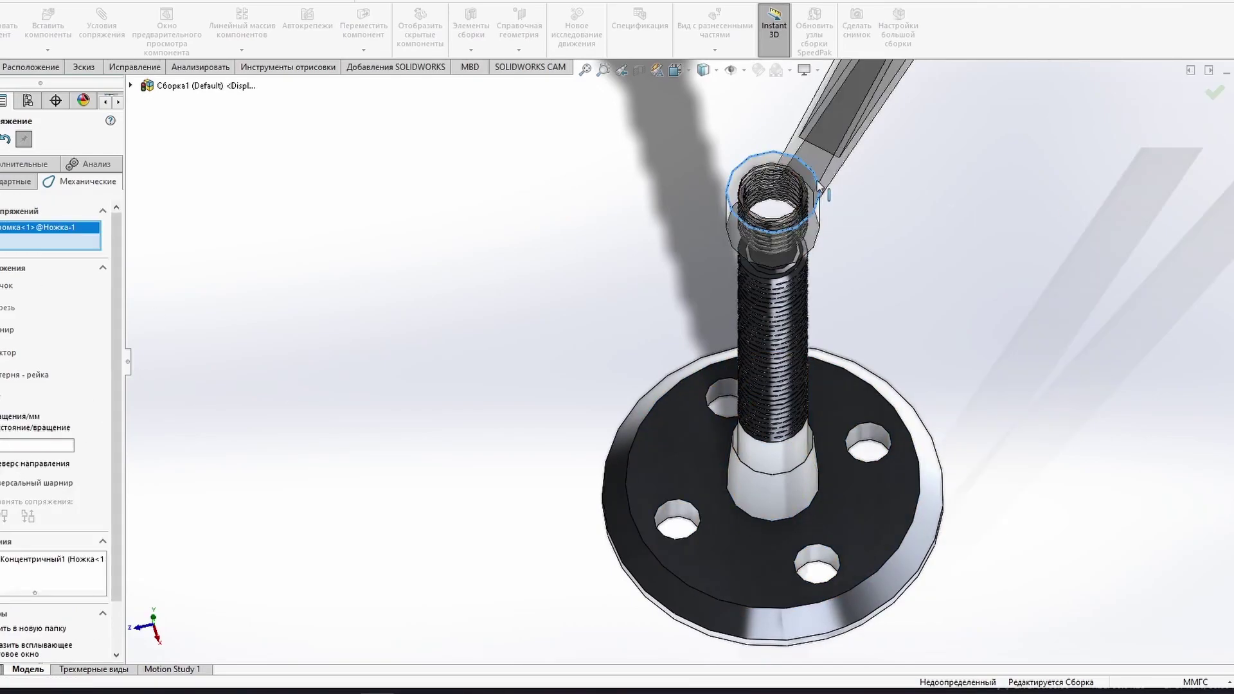
pyautogui.click(790, 475)
pyautogui.click(701, 336)
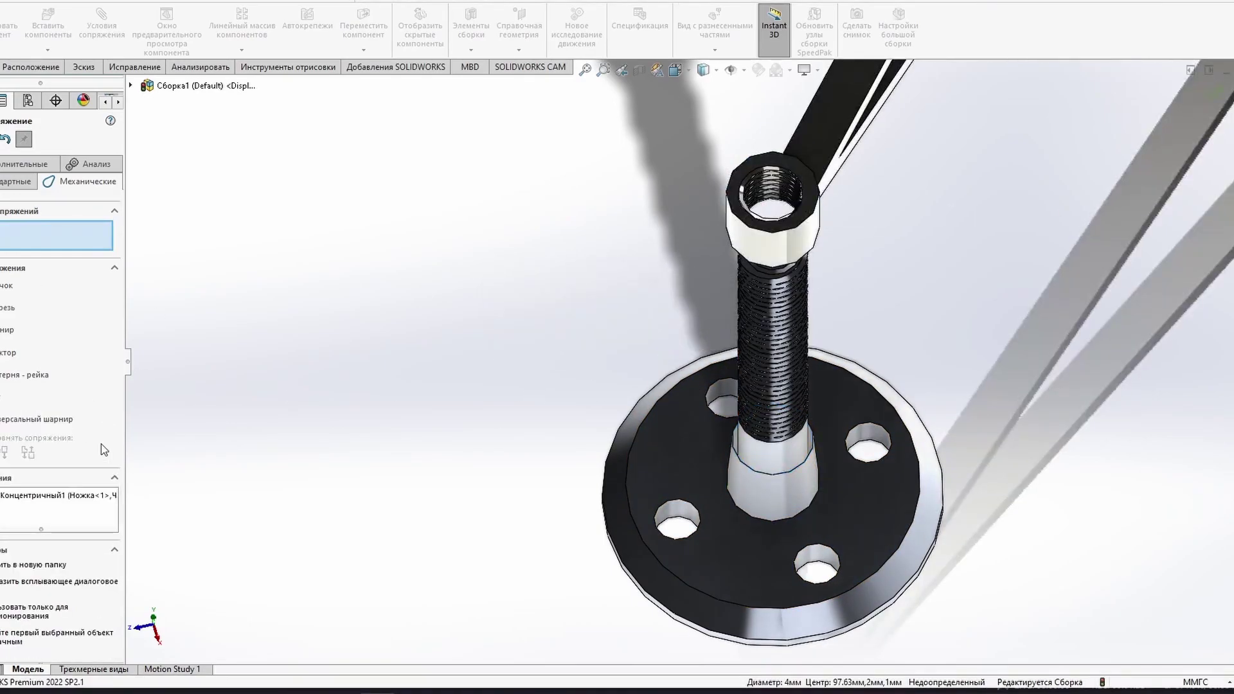
pyautogui.click(760, 467)
pyautogui.click(784, 222)
pyautogui.scroll(3, 592, 413)
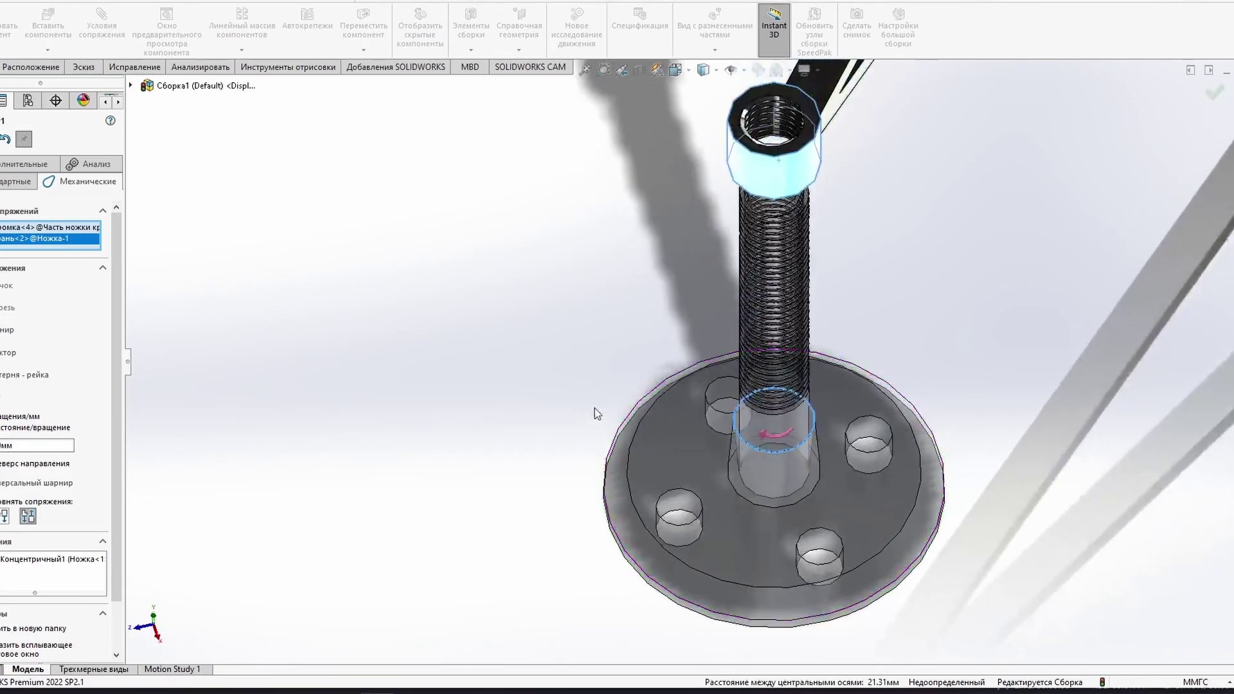
pyautogui.scroll(5, 592, 414)
pyautogui.scroll(5, 628, 345)
pyautogui.scroll(-10, 695, 462)
pyautogui.press('Return')
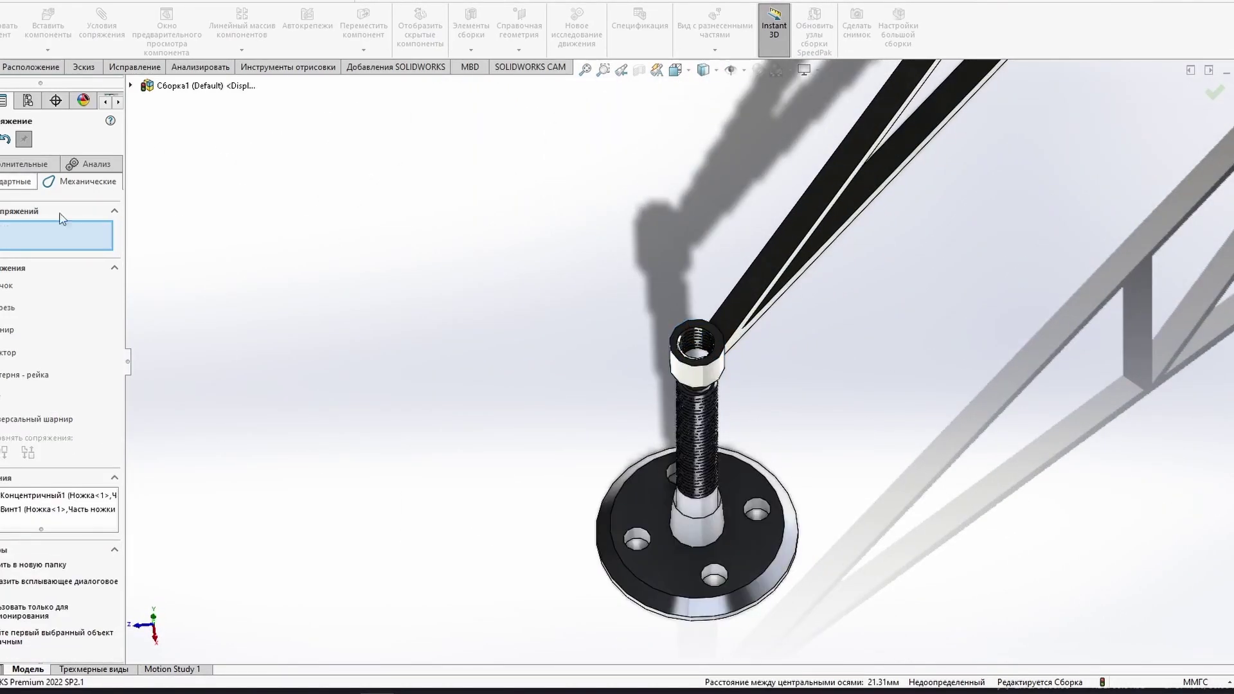
# Step: View the lander from the side and zoom to check the mated foot
pyautogui.moveTo(529, 405); pyautogui.dragTo(639, 550, button='middle')
pyautogui.scroll(5, 639, 549)
pyautogui.hotkey('ctrl', '4')
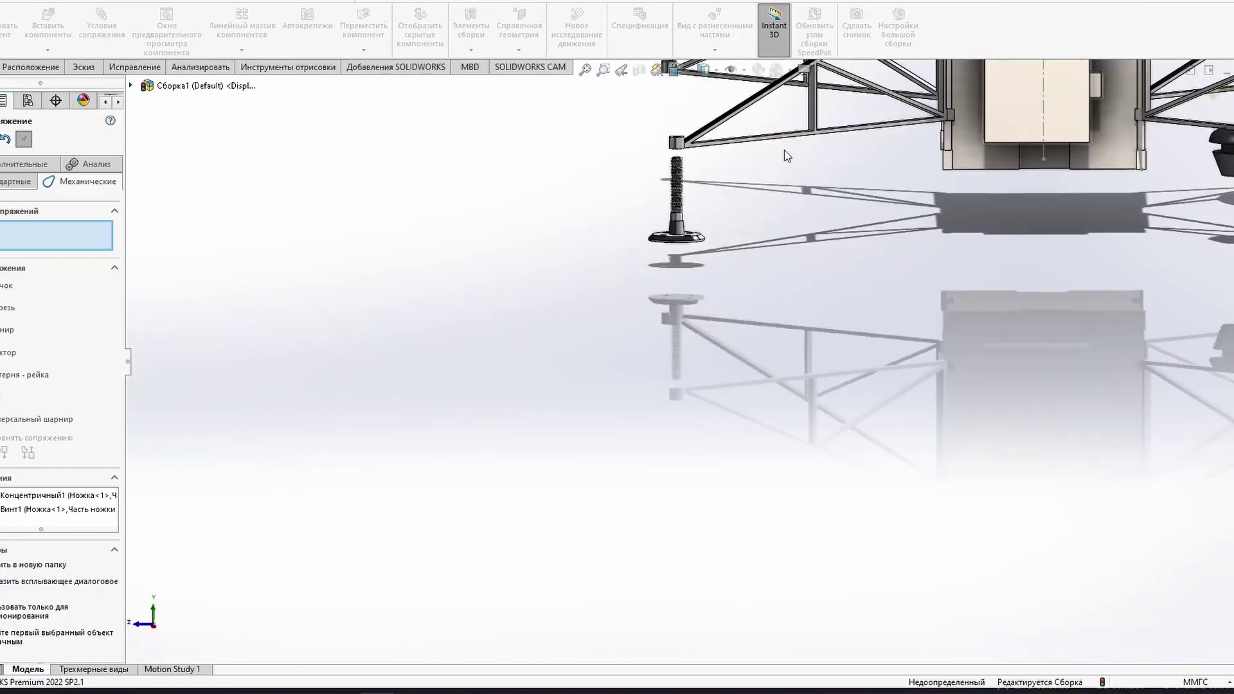
pyautogui.scroll(-2, 695, 412)
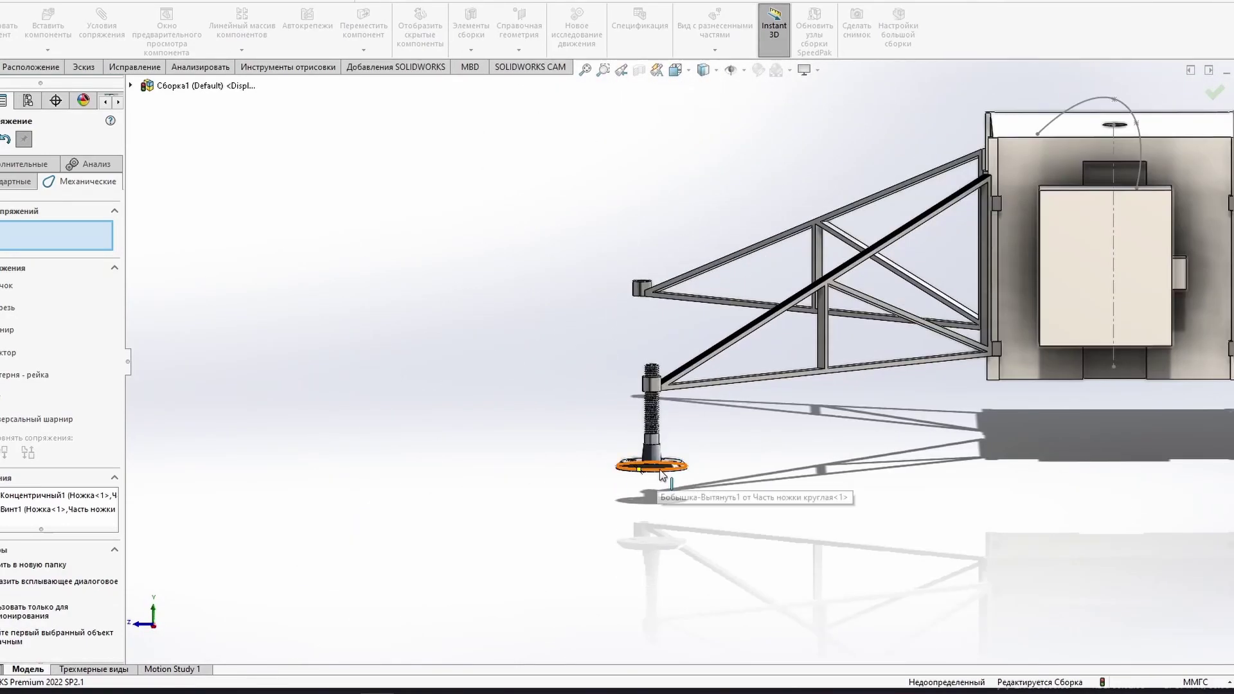
pyautogui.scroll(-3, 666, 473)
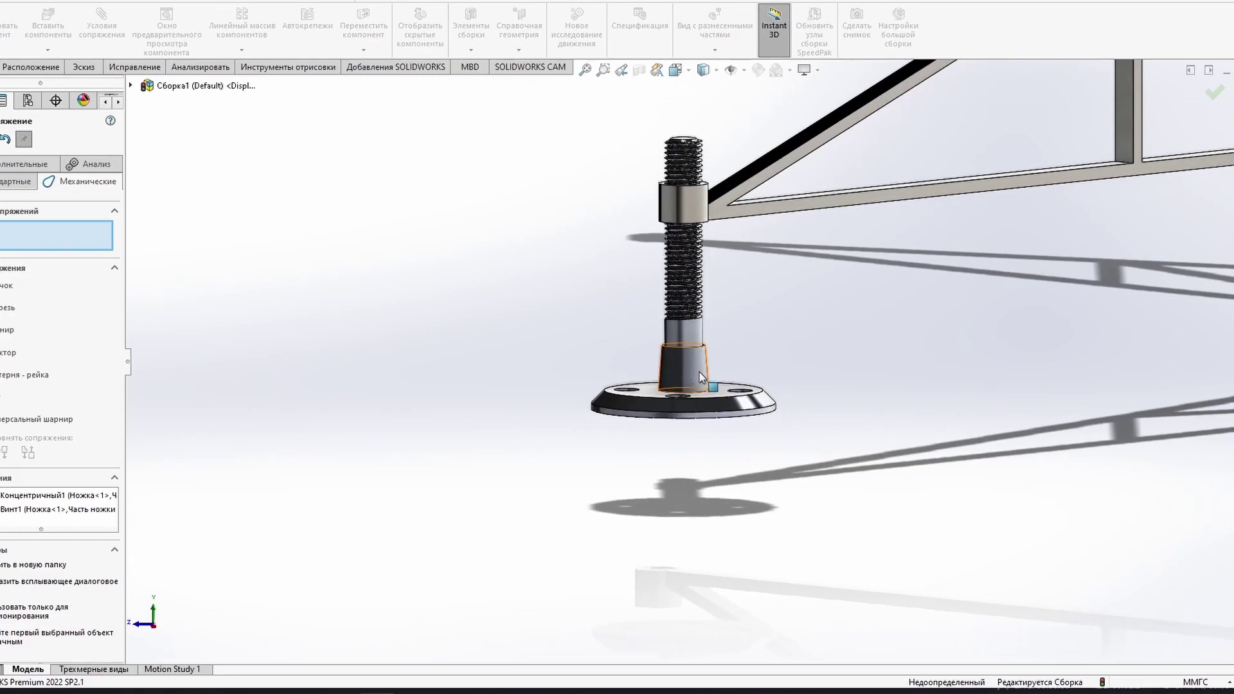
pyautogui.scroll(3, 892, 329)
pyautogui.scroll(4, 749, 301)
pyautogui.scroll(-3, 495, 514)
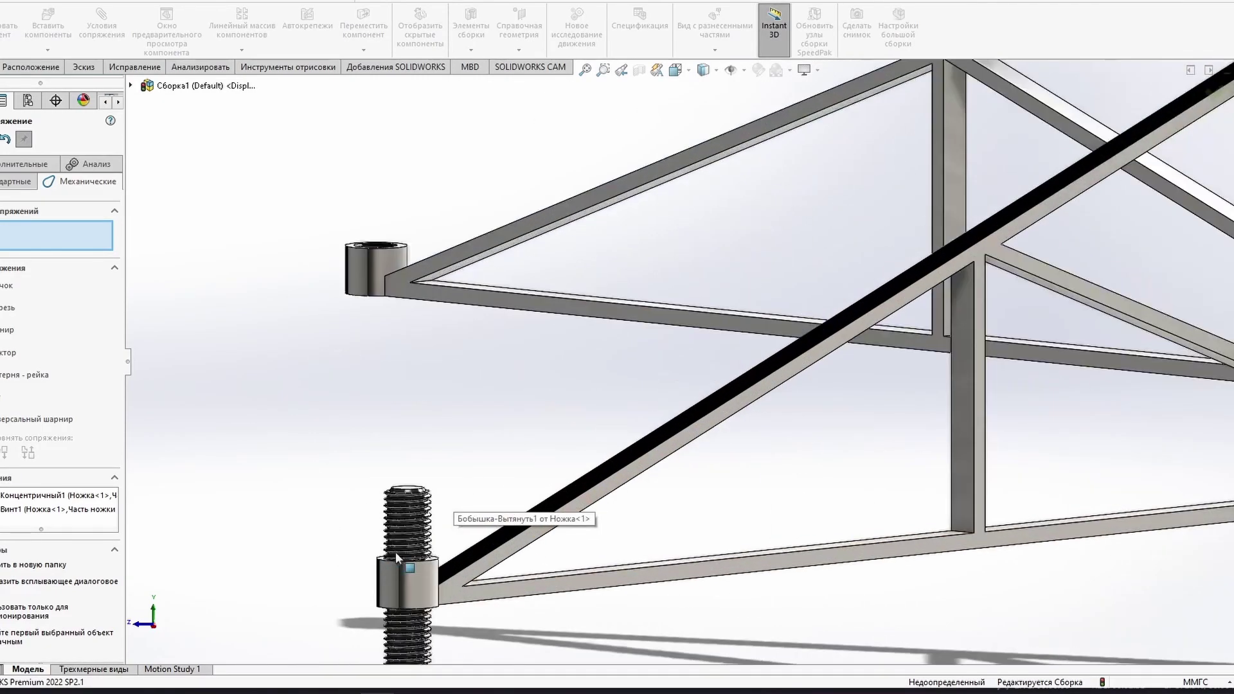
pyautogui.scroll(-2, 449, 502)
# Step: Circularly pattern the threaded foot, adding three more feet on the other legs
pyautogui.press('Escape')
pyautogui.scroll(3, 464, 326)
pyautogui.scroll(-2, 464, 325)
pyautogui.click(242, 50)
pyautogui.click(276, 83)
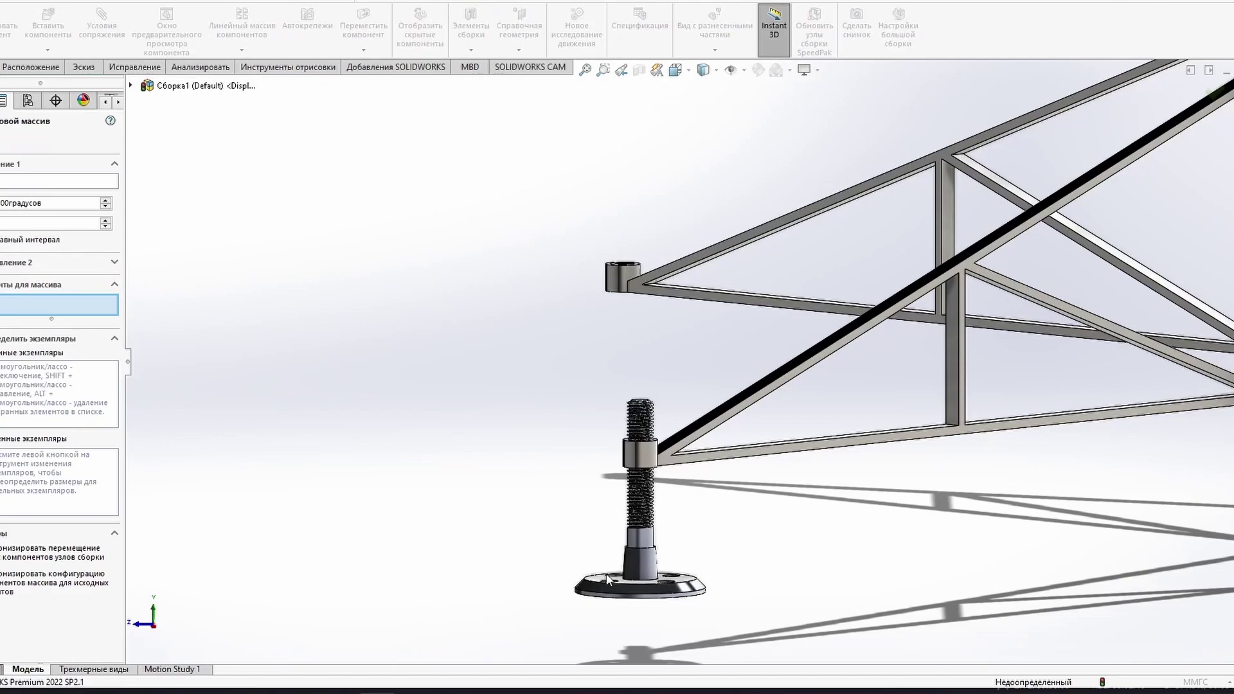
pyautogui.scroll(3, 1067, 438)
pyautogui.scroll(-4, 1021, 193)
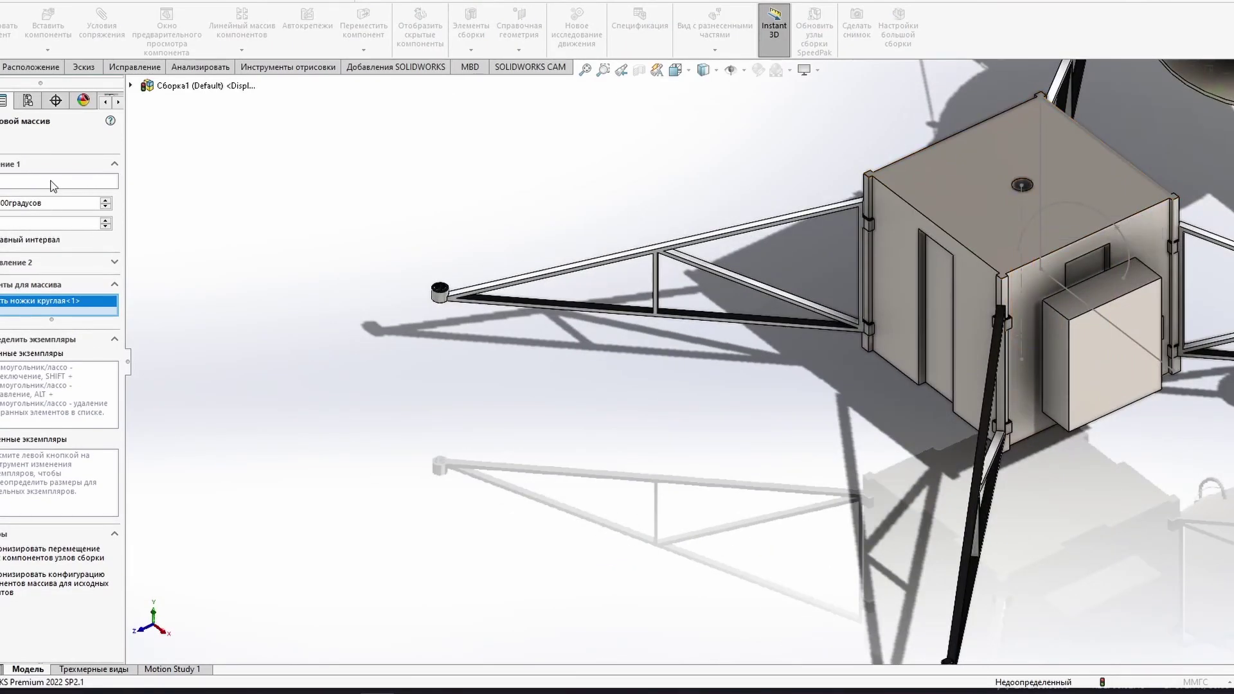
pyautogui.press('Return')
pyautogui.scroll(-3, 534, 395)
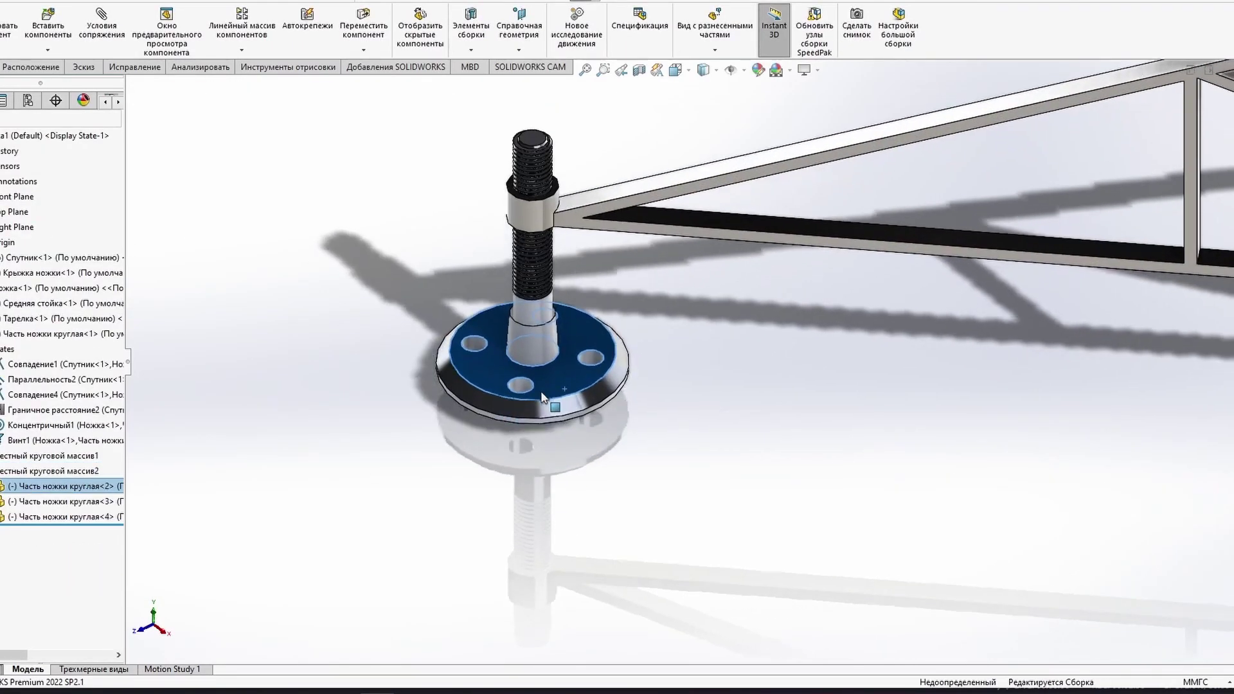
# Step: Orbit around the lander and open the body part in its own window
pyautogui.moveTo(580, 342); pyautogui.dragTo(752, 476, button='middle')
pyautogui.click(752, 475)
pyautogui.moveTo(323, 243); pyautogui.dragTo(1014, 611, button='middle')
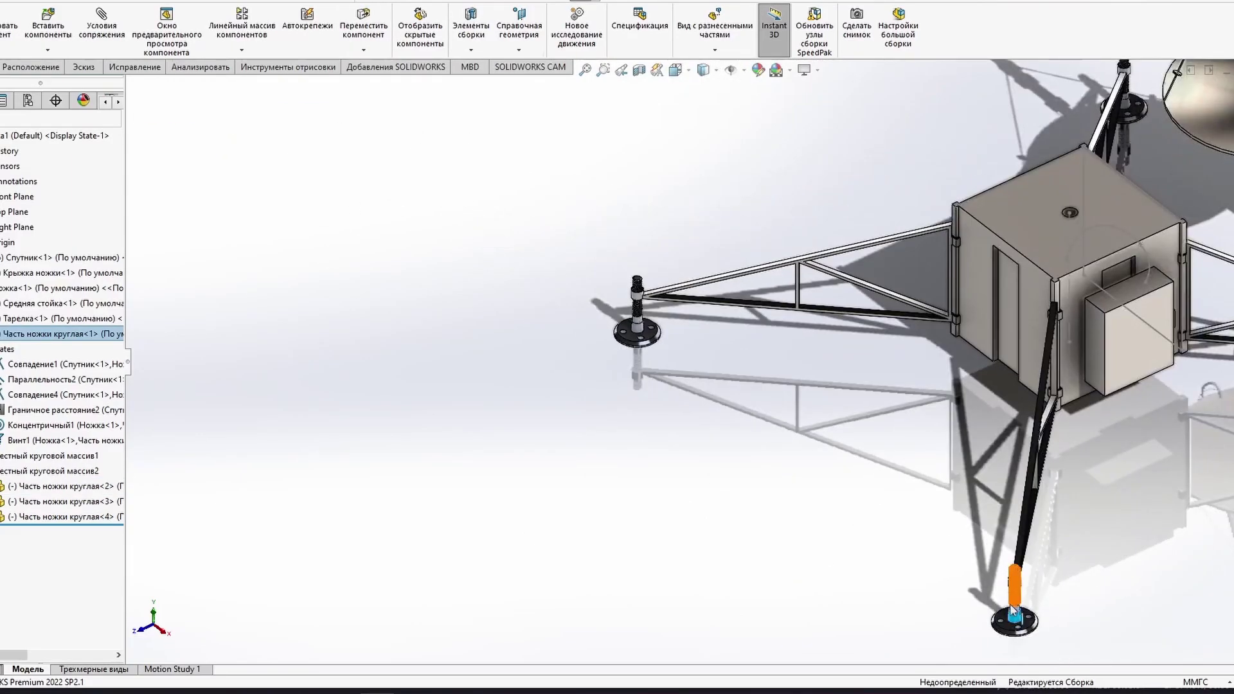
pyautogui.scroll(5, 997, 627)
pyautogui.moveTo(836, 482); pyautogui.dragTo(597, 331, button='middle')
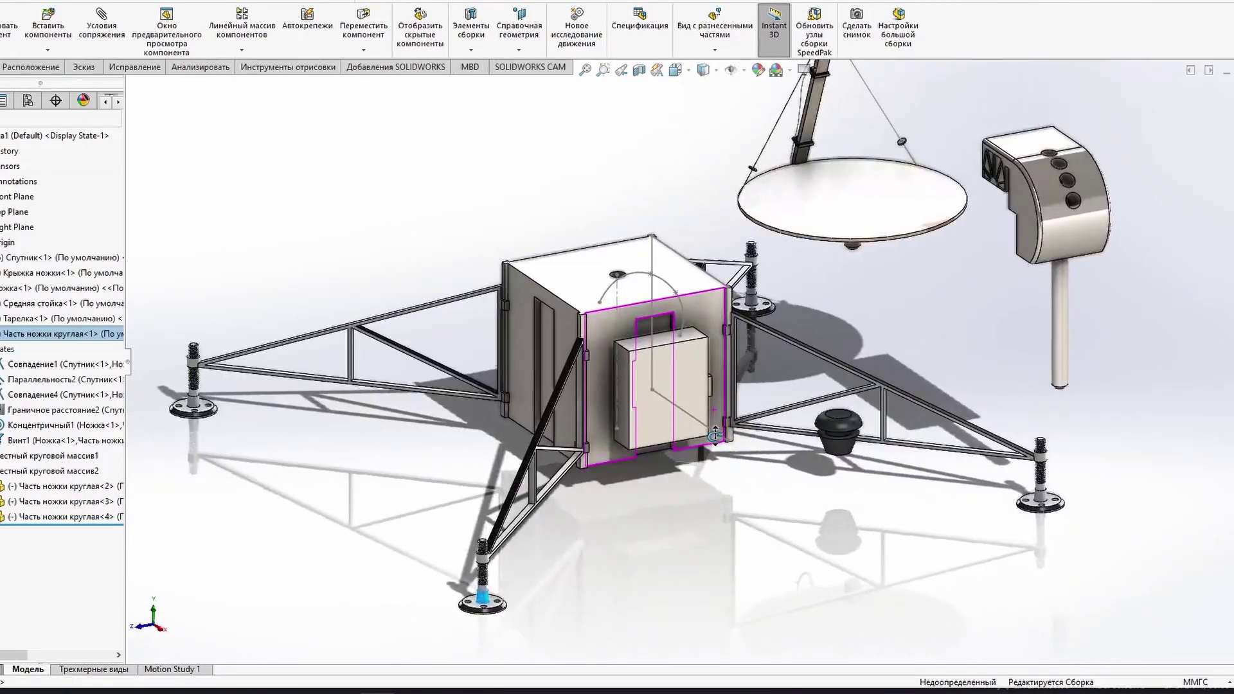
pyautogui.click(597, 331)
pyautogui.rightClick(596, 330)
pyautogui.click(611, 213)
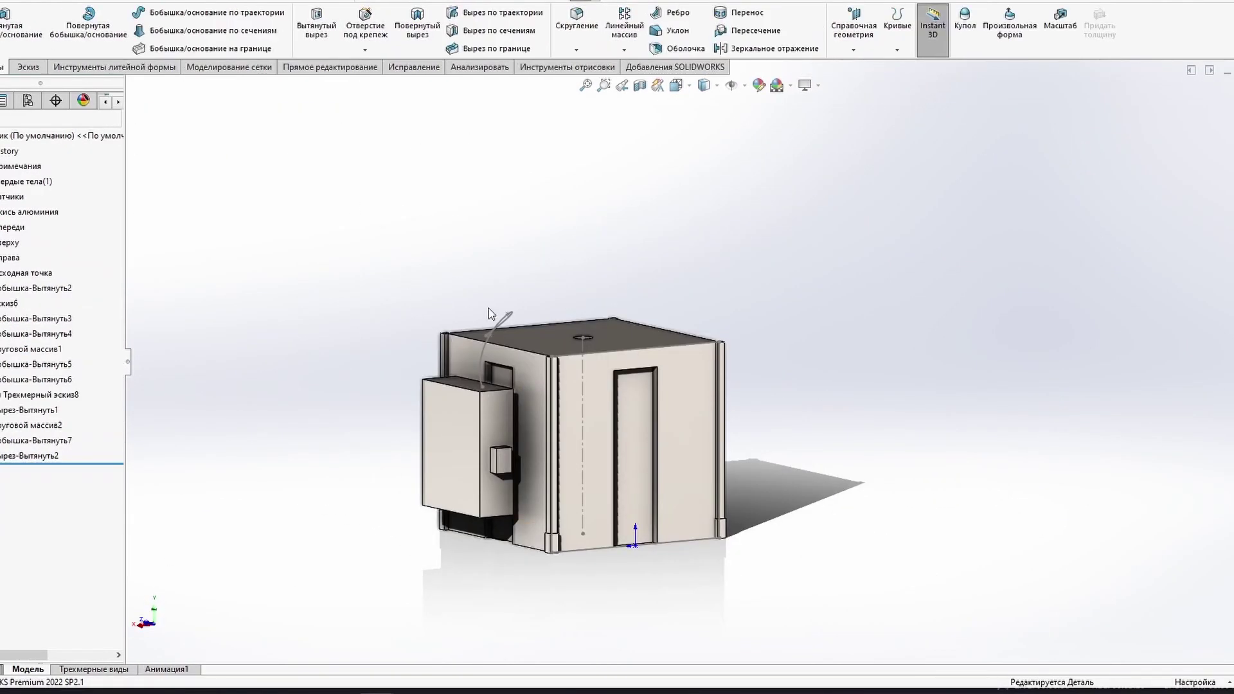
# Step: Add a swept boss to the body part, then save and close it
pyautogui.click(186, 19)
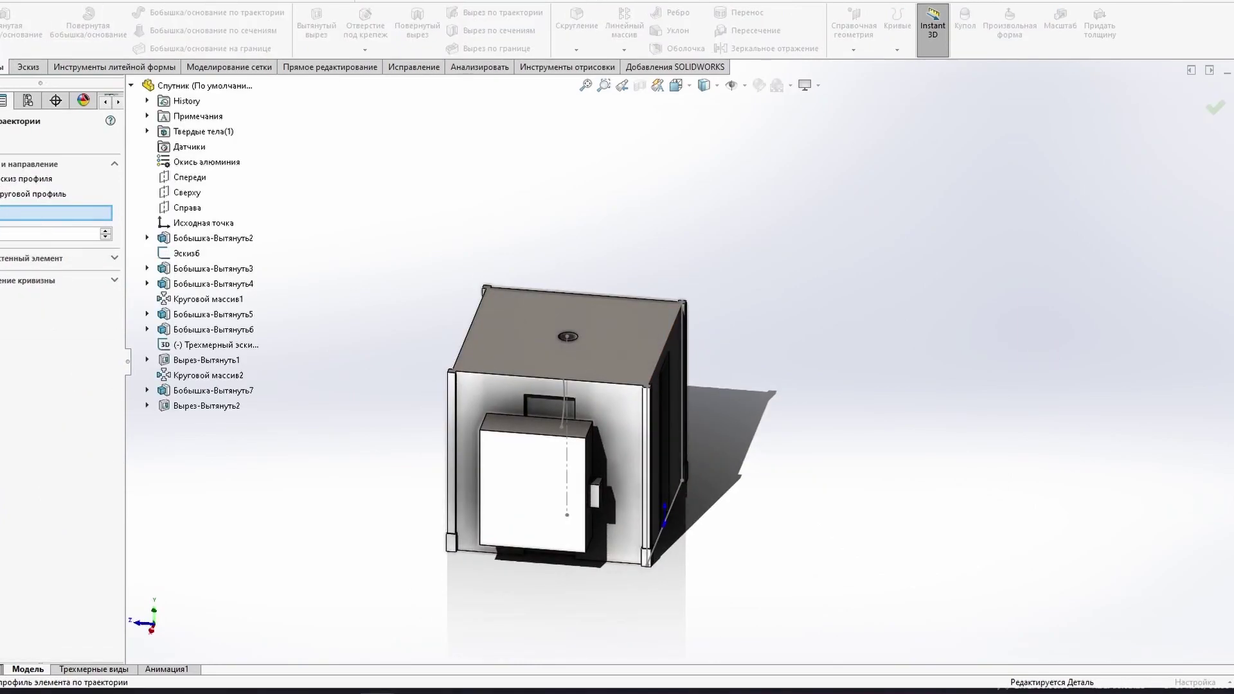
pyautogui.press('Return')
pyautogui.hotkey('ctrl', 'w')
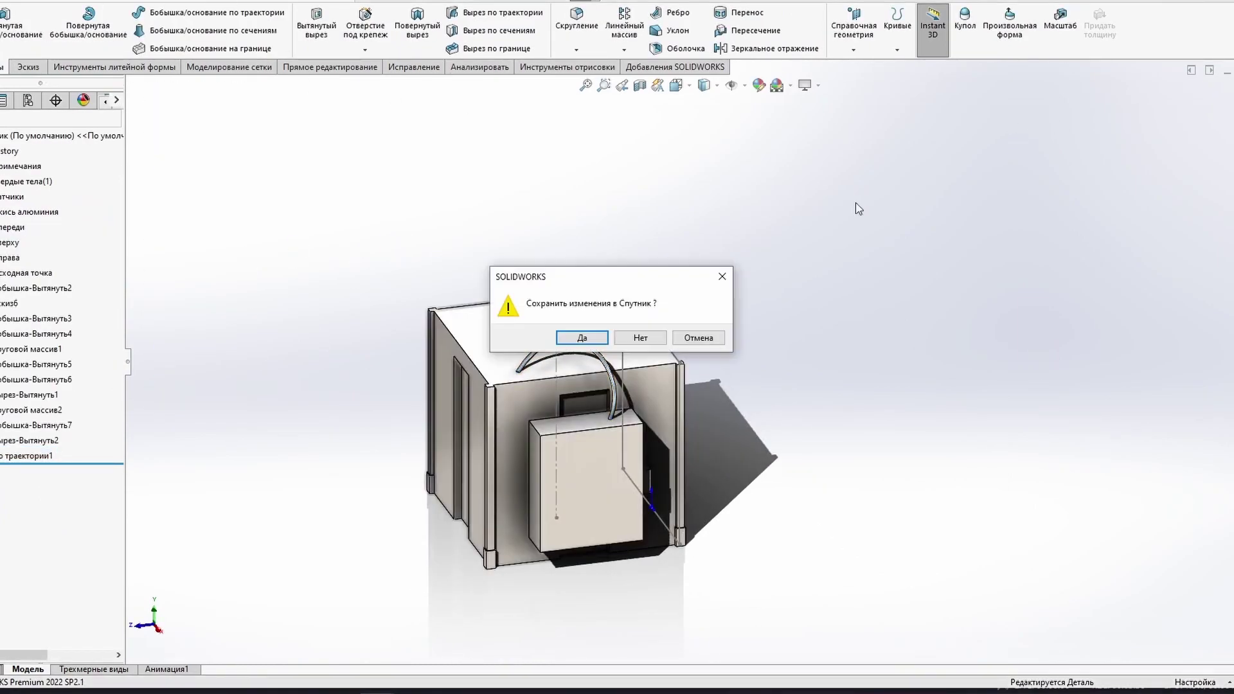
pyautogui.press('Return')
pyautogui.moveTo(386, 514); pyautogui.dragTo(222, 309)
# Step: Make the leg cap concentric with the threaded rod
pyautogui.scroll(-10, 219, 315)
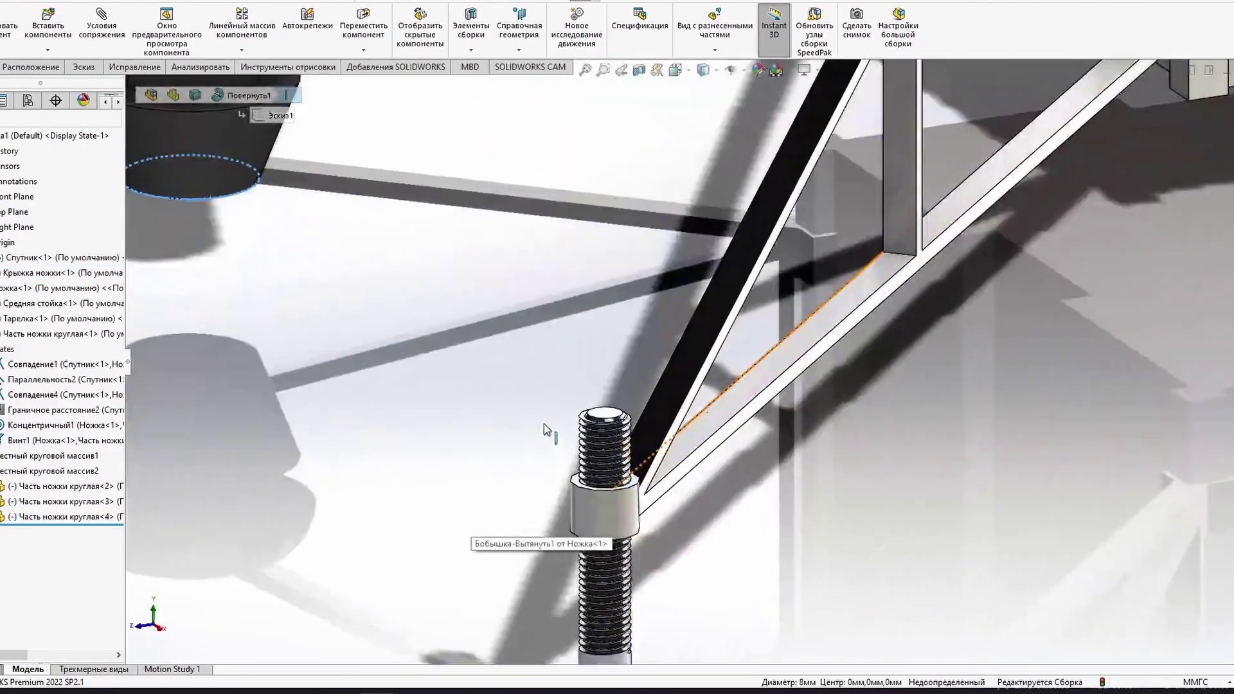
pyautogui.click(114, 31)
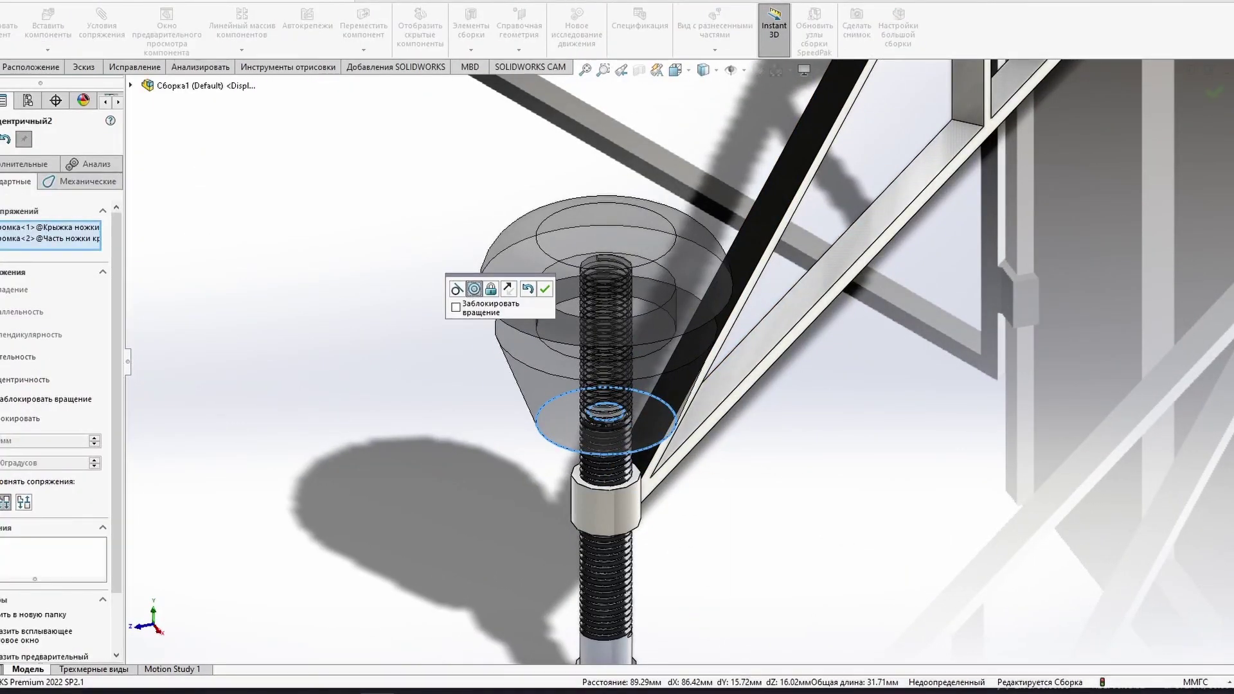
pyautogui.scroll(5, 608, 342)
pyautogui.scroll(3, 760, 307)
pyautogui.moveTo(761, 307); pyautogui.dragTo(763, 165, button='middle')
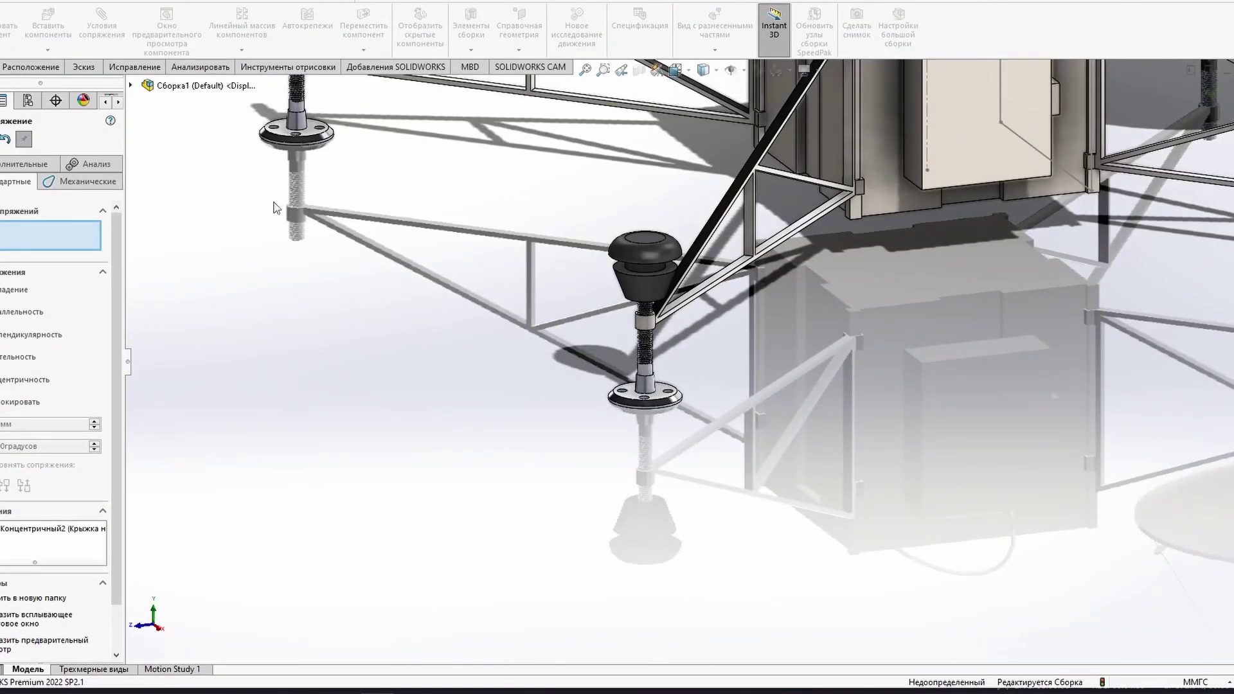
pyautogui.scroll(-3, 643, 270)
# Step: Add a screw mate between the cap face and the rod face, then finish mating
pyautogui.click(610, 274)
pyautogui.click(653, 450)
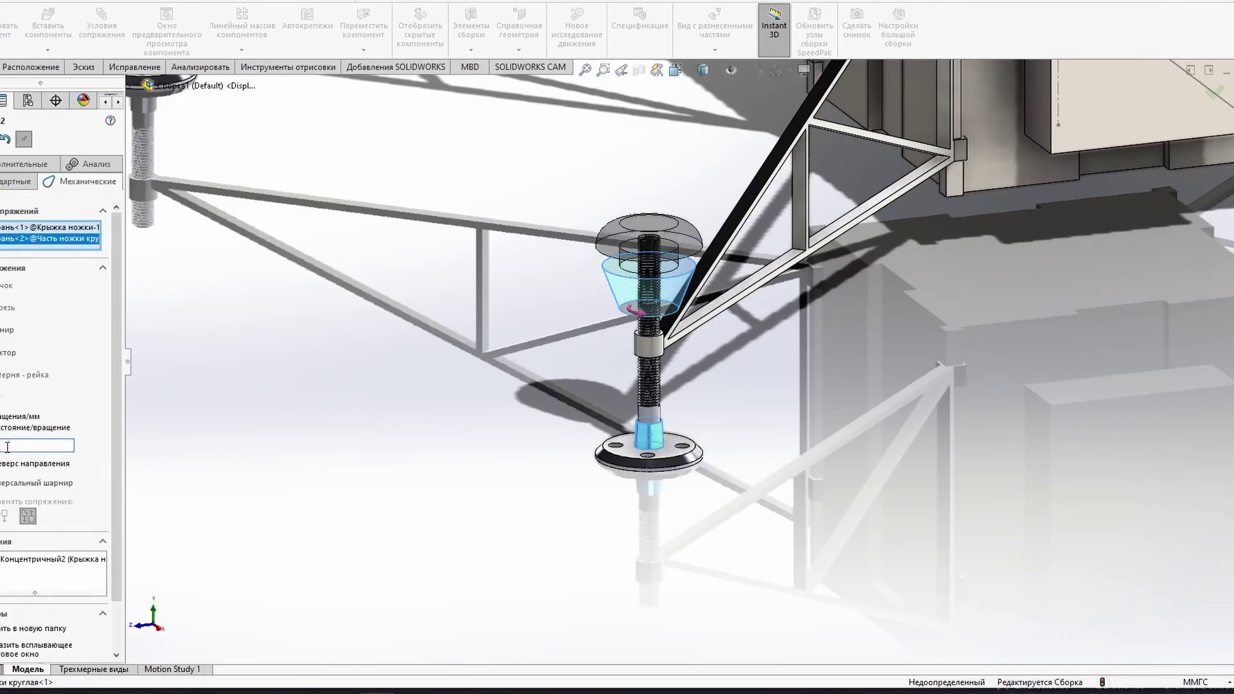
pyautogui.press('Return')
pyautogui.scroll(-3, 707, 322)
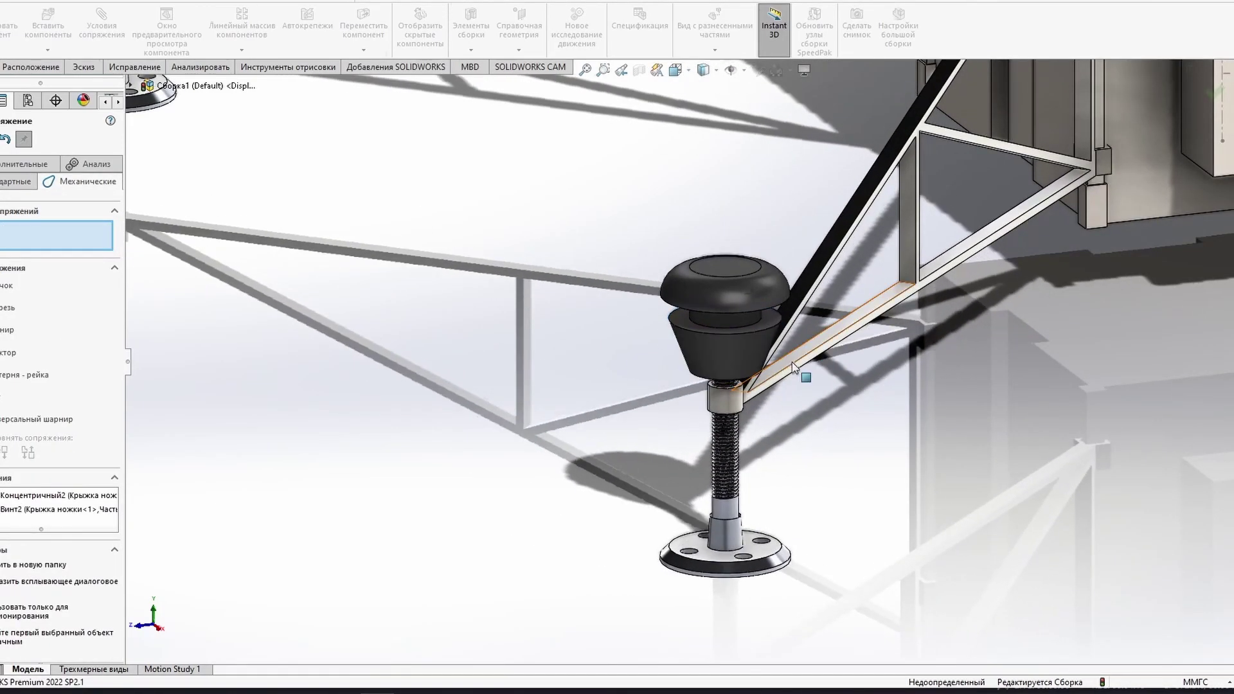
pyautogui.moveTo(792, 361); pyautogui.dragTo(747, 501, button='middle')
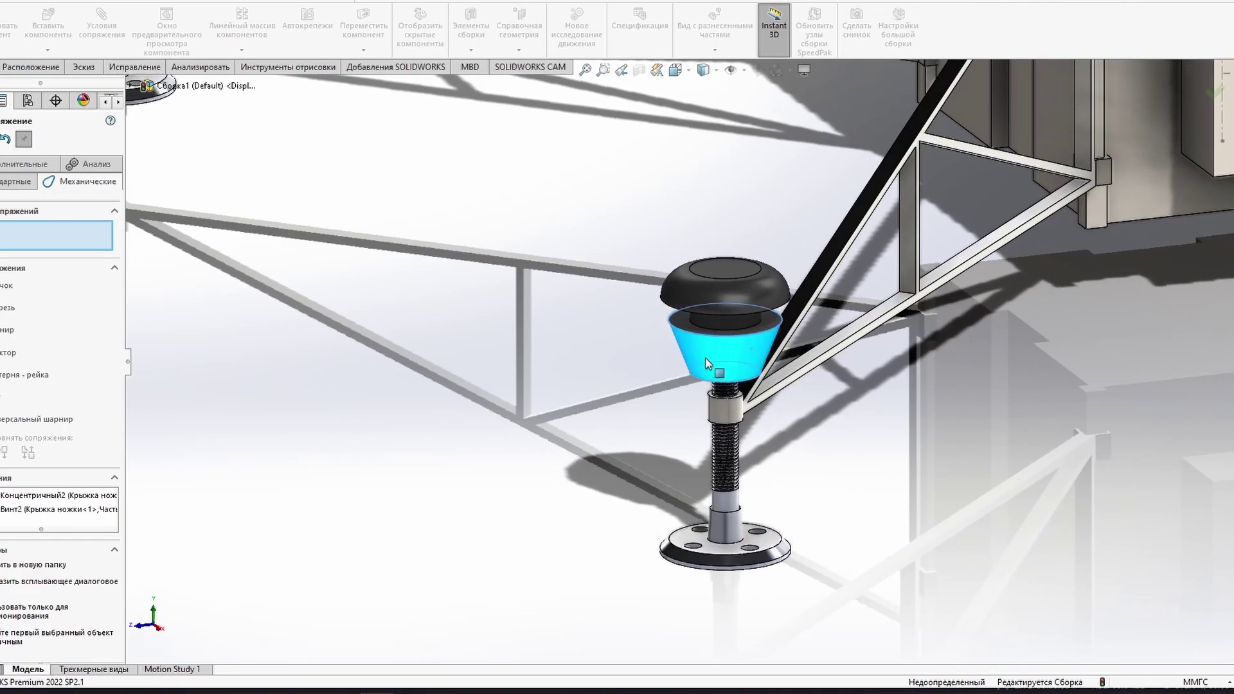
pyautogui.scroll(3, 705, 357)
pyautogui.press('Return')
# Step: Zoom out and switch back to the SOLIDWORKS assembly window
pyautogui.scroll(5, 678, 410)
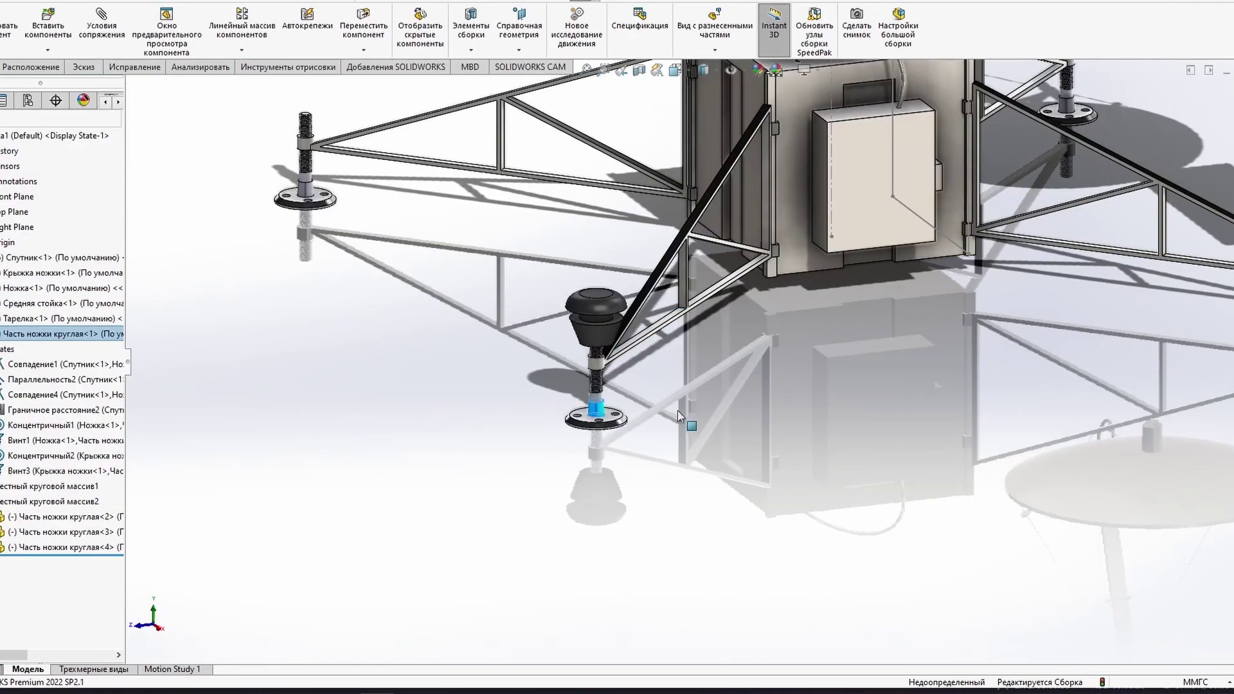
pyautogui.scroll(3, 707, 380)
pyautogui.scroll(3, 765, 377)
pyautogui.hotkey('alt', 'Tab')
pyautogui.hotkey('alt', 'Tab')
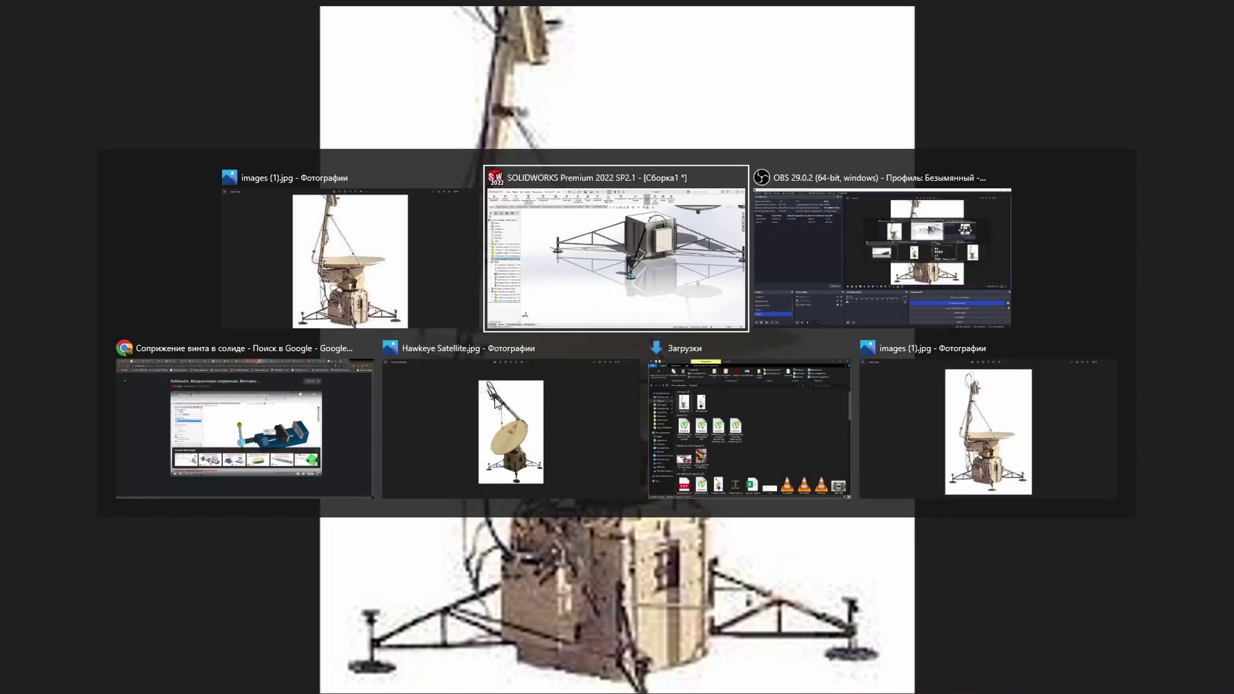
pyautogui.click(684, 334)
# Step: Change the leg cap's 4 mm width dimension to 2 and exit the sketch
pyautogui.click(732, 270)
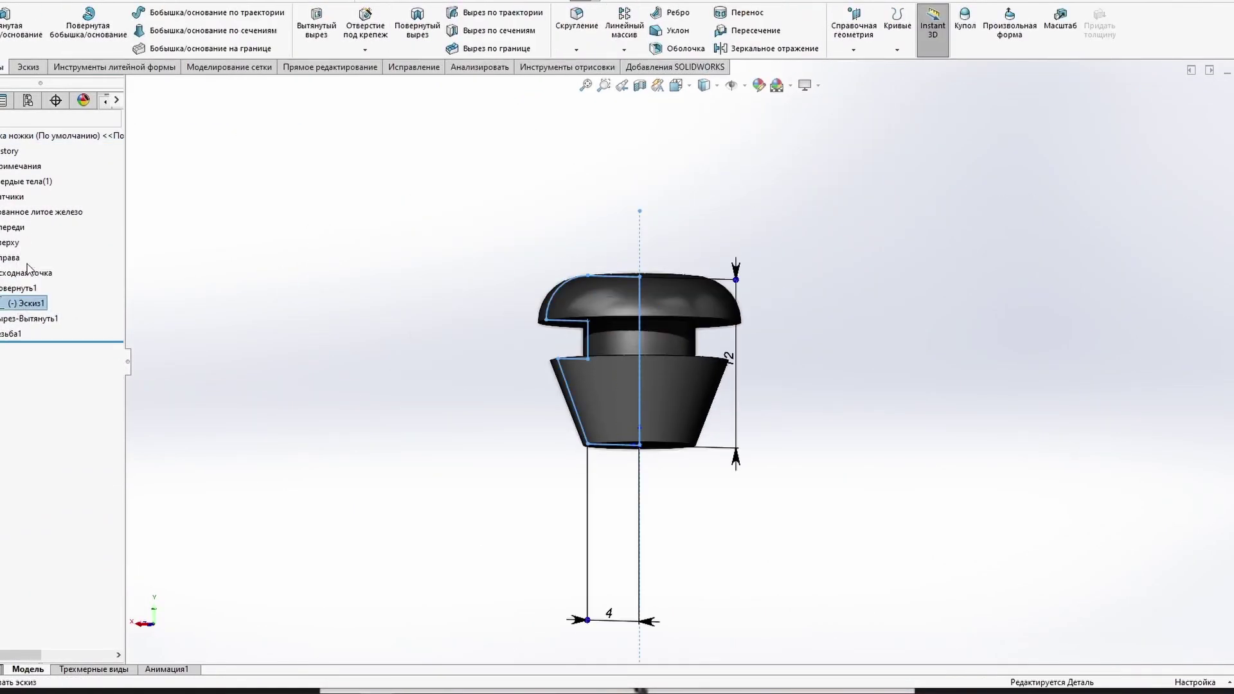
pyautogui.doubleClick(598, 563)
pyautogui.write('2')
pyautogui.press('Return')
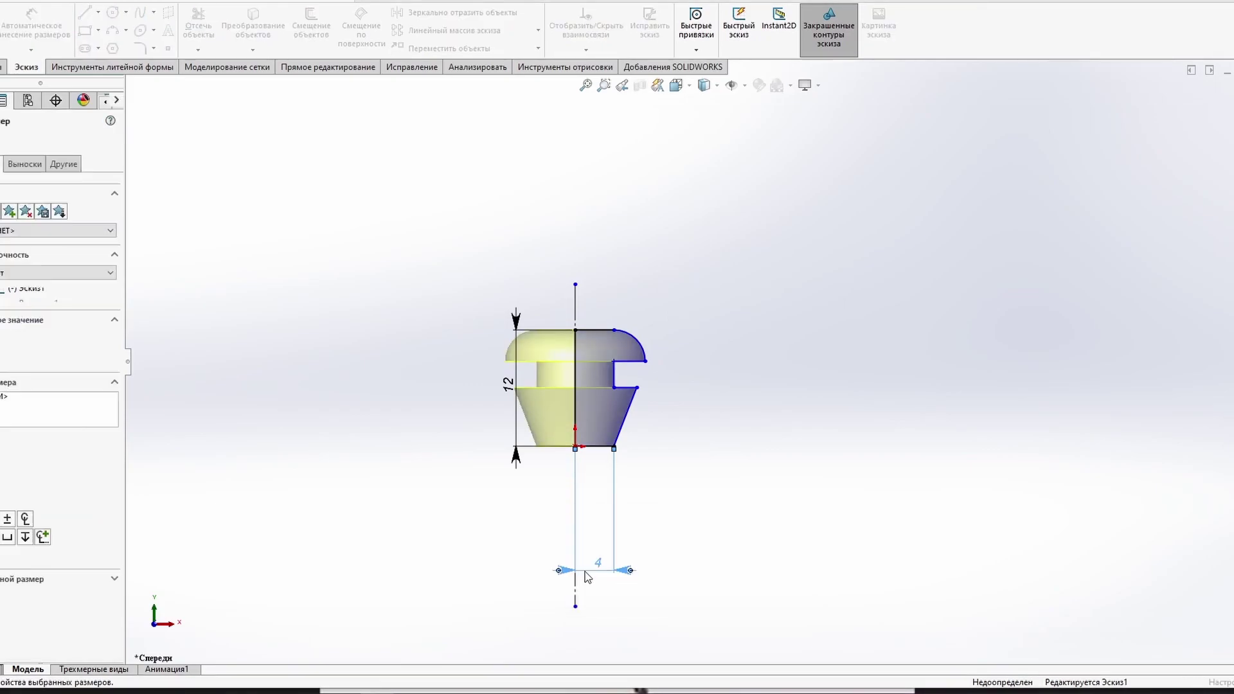
pyautogui.scroll(-5, 617, 405)
pyautogui.click(1218, 111)
# Step: Save and close the leg cap, rebuild the assembly, and start a circular pattern of the cap
pyautogui.hotkey('ctrl', 'w')
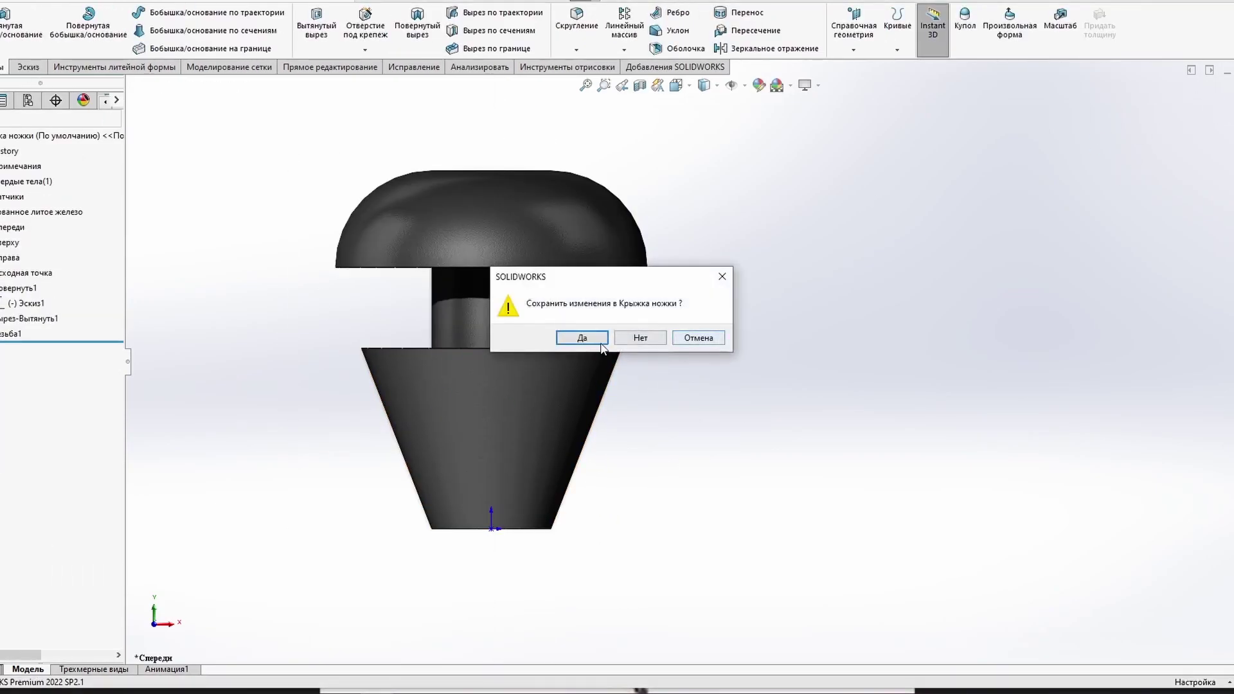
pyautogui.click(588, 334)
pyautogui.click(125, 41)
pyautogui.press('f')
pyautogui.click(242, 49)
pyautogui.click(277, 80)
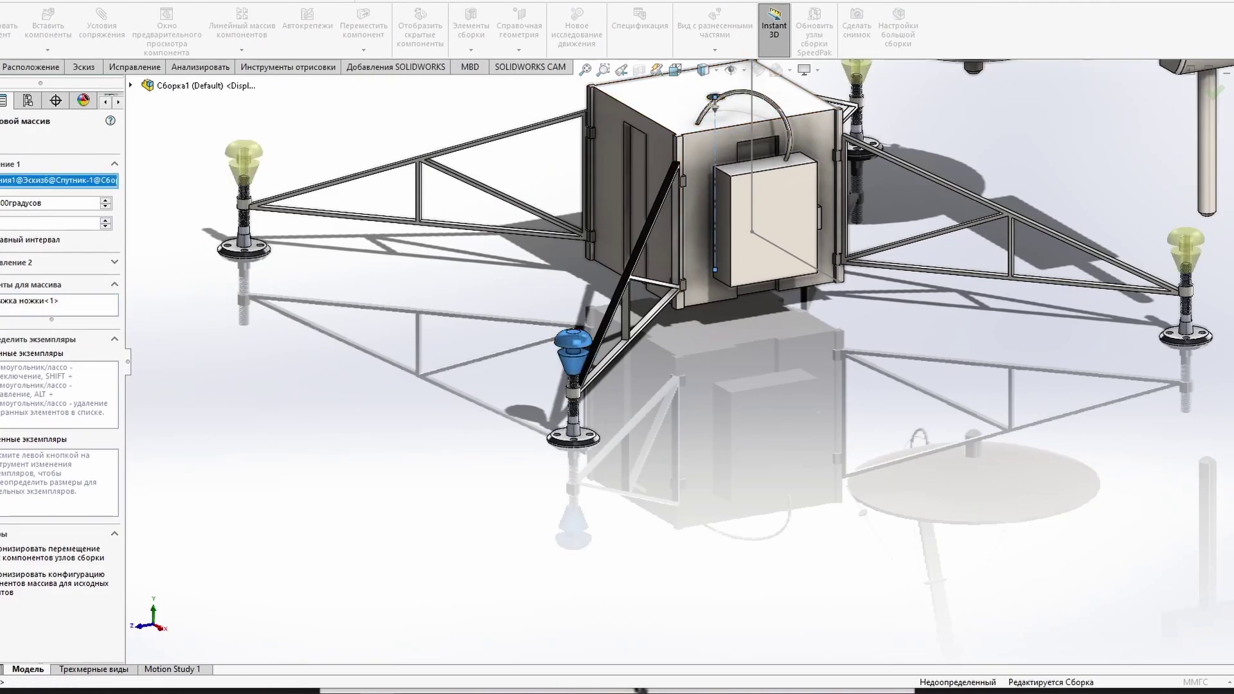
# Step: Accept the leg cap pattern and mate the mast post concentric with the box hole
pyautogui.press('Return')
pyautogui.scroll(3, 895, 315)
pyautogui.scroll(3, 895, 315)
pyautogui.click(894, 315)
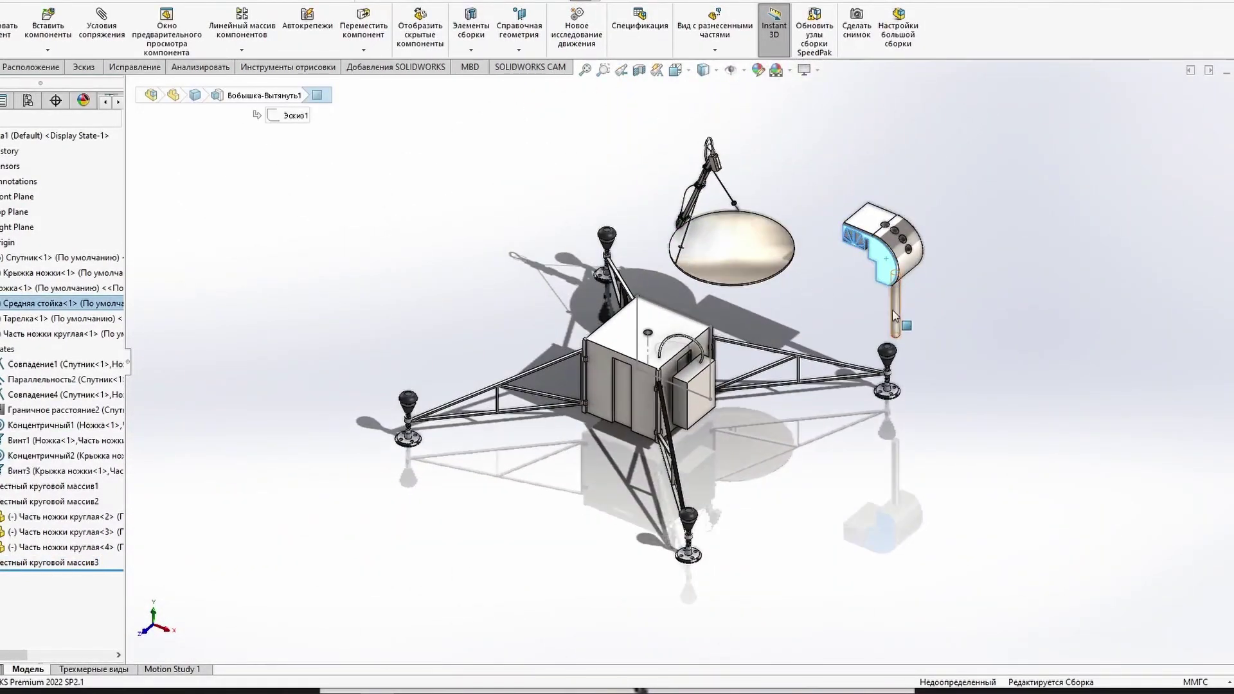
pyautogui.click(90, 20)
pyautogui.scroll(3, 762, 225)
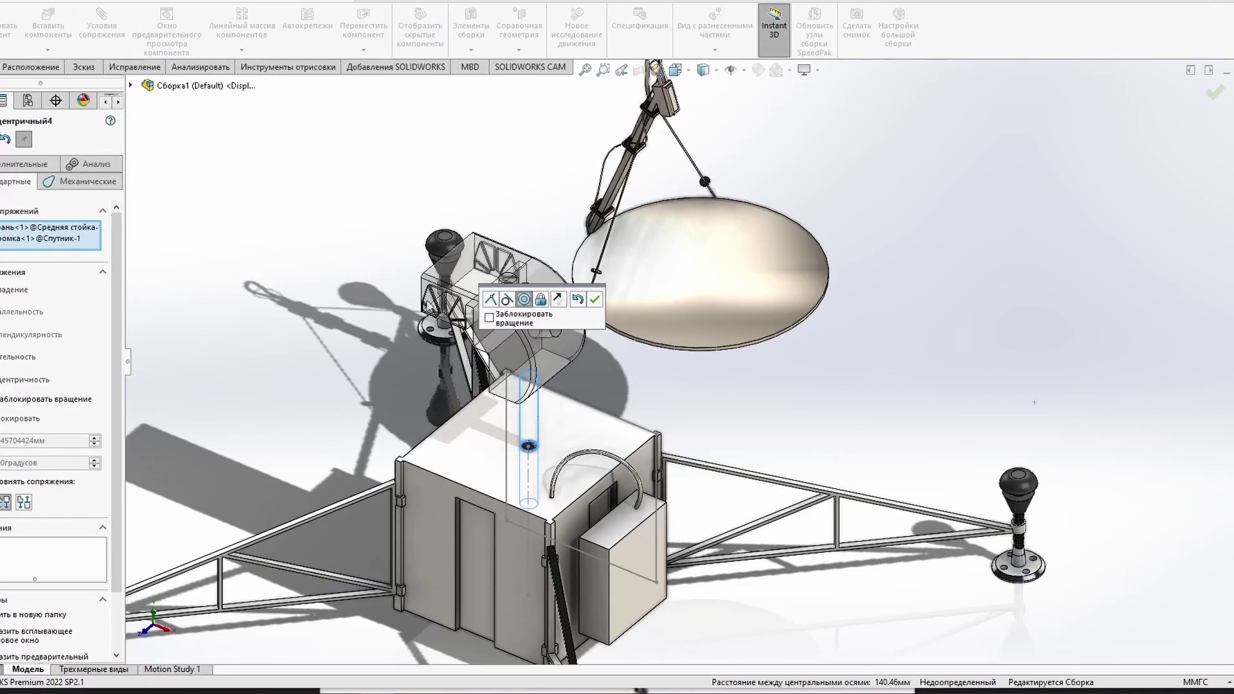
pyautogui.click(594, 299)
pyautogui.moveTo(587, 314); pyautogui.dragTo(683, 283, button='middle')
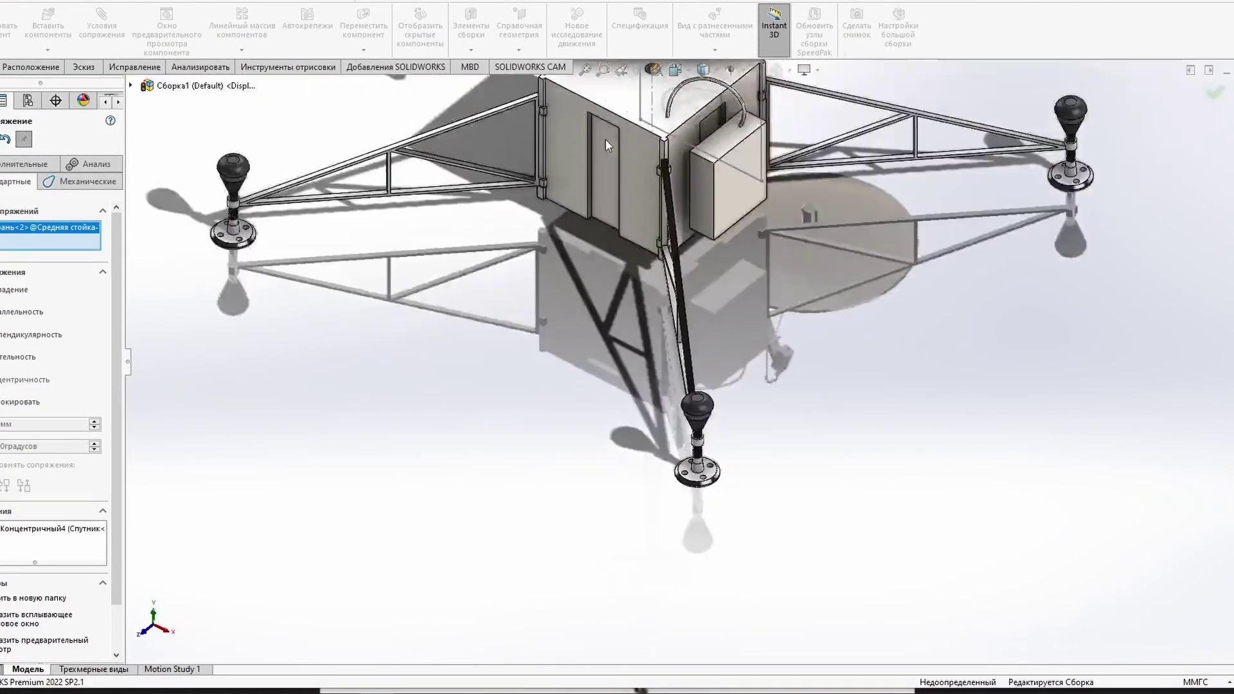
pyautogui.scroll(-3, 682, 283)
pyautogui.hotkey('ctrl', '7')
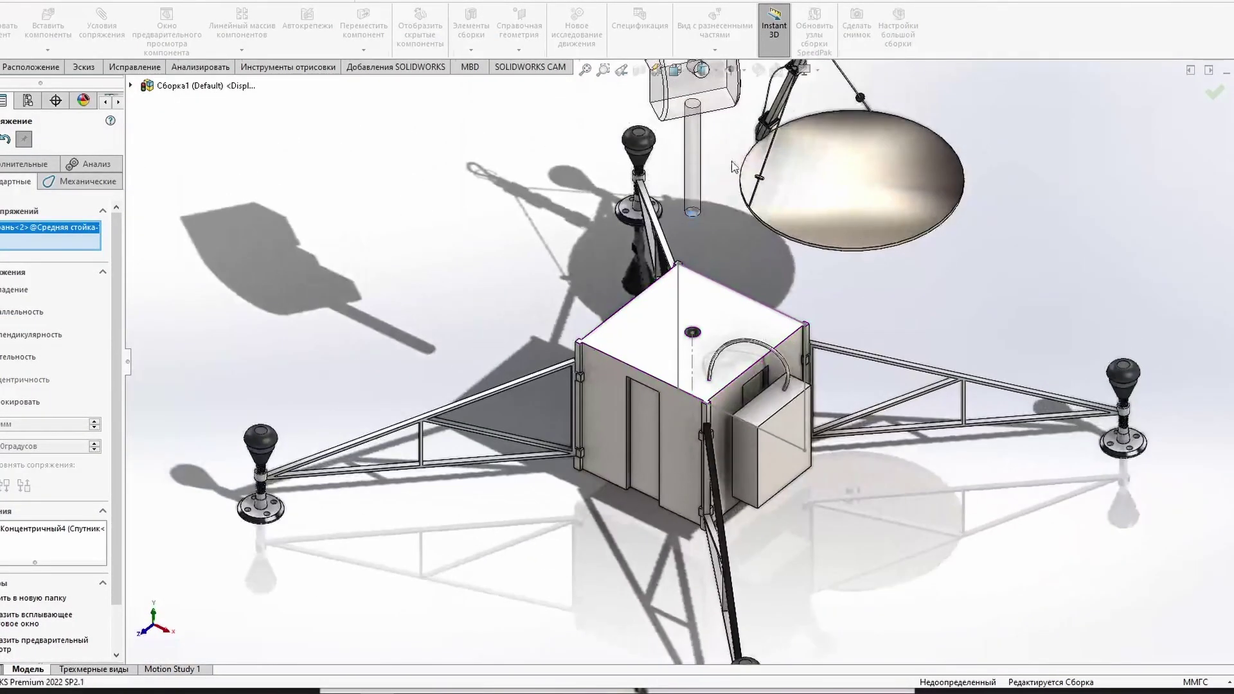
pyautogui.press('Return')
# Step: Select the box-top hole face and the post's rod end face for a coincident mate
pyautogui.scroll(5, 695, 359)
pyautogui.moveTo(694, 360); pyautogui.dragTo(719, 500, button='middle')
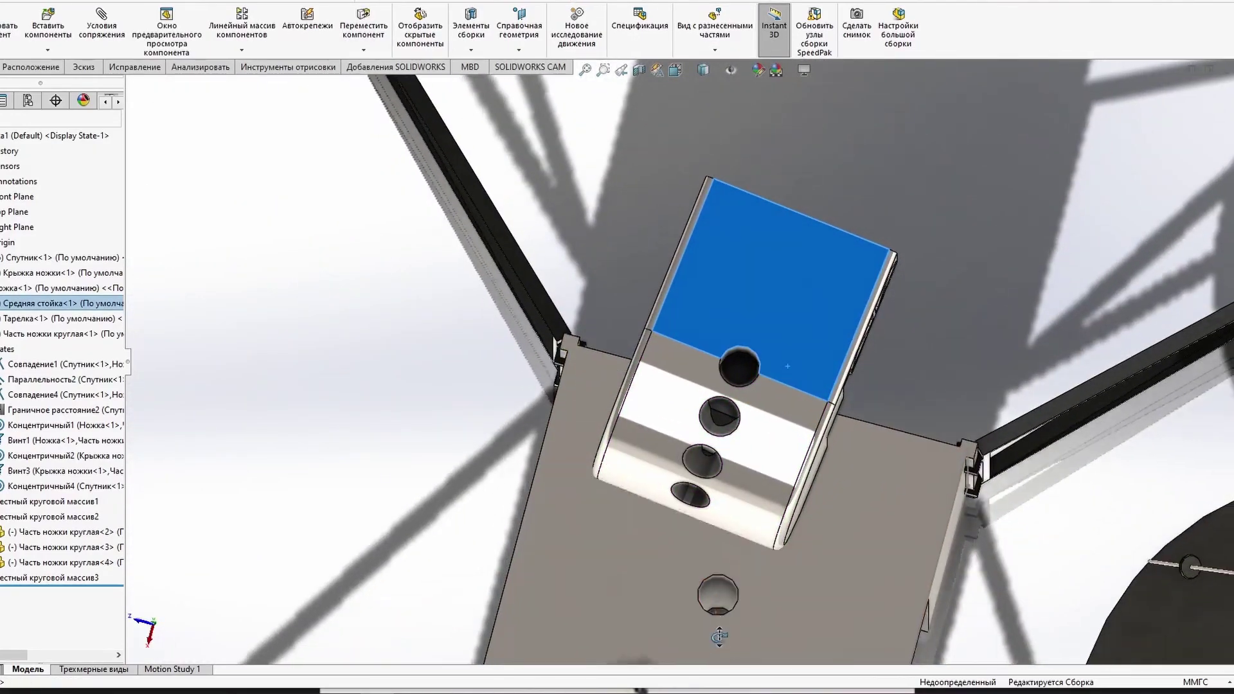
pyautogui.click(719, 499)
pyautogui.scroll(-10, 723, 505)
pyautogui.scroll(10, 668, 328)
pyautogui.click(657, 349)
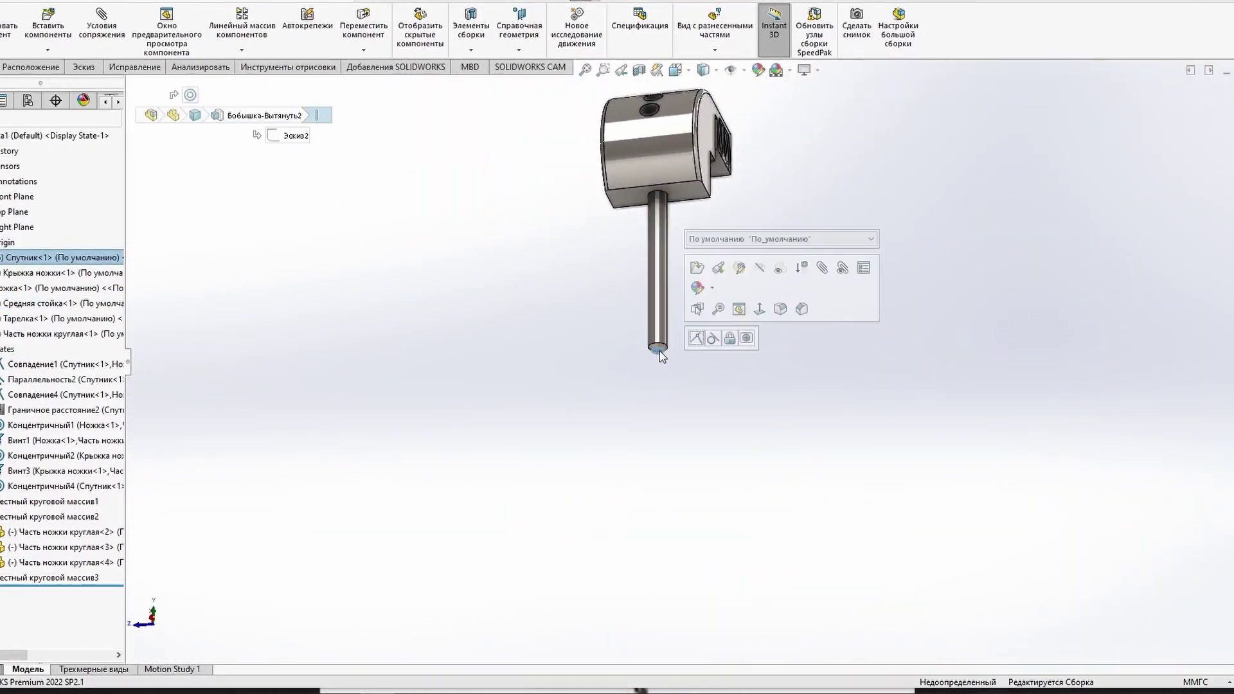
pyautogui.click(126, 34)
pyautogui.scroll(-5, 556, 450)
pyautogui.scroll(2, 557, 554)
pyautogui.scroll(4, 632, 469)
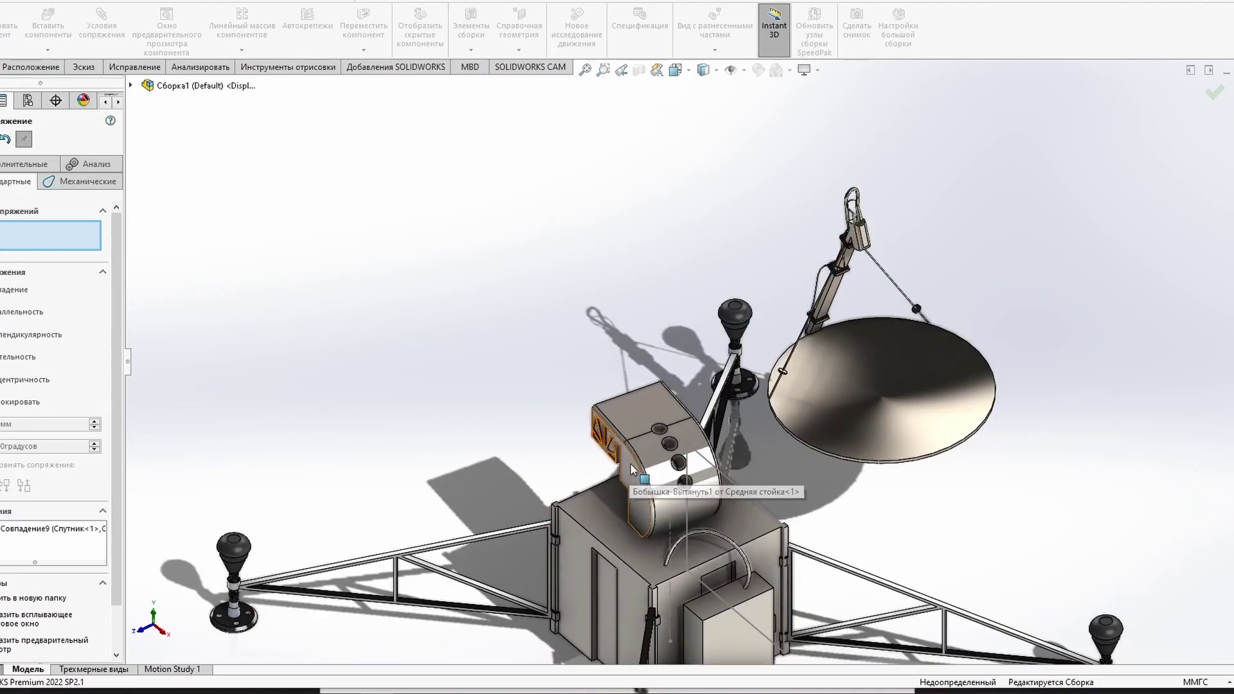
pyautogui.moveTo(643, 502); pyautogui.dragTo(970, 554, button='middle')
# Step: Mate the dish Тарелка concentrically onto the mast post Средняя стойка
pyautogui.click(929, 466)
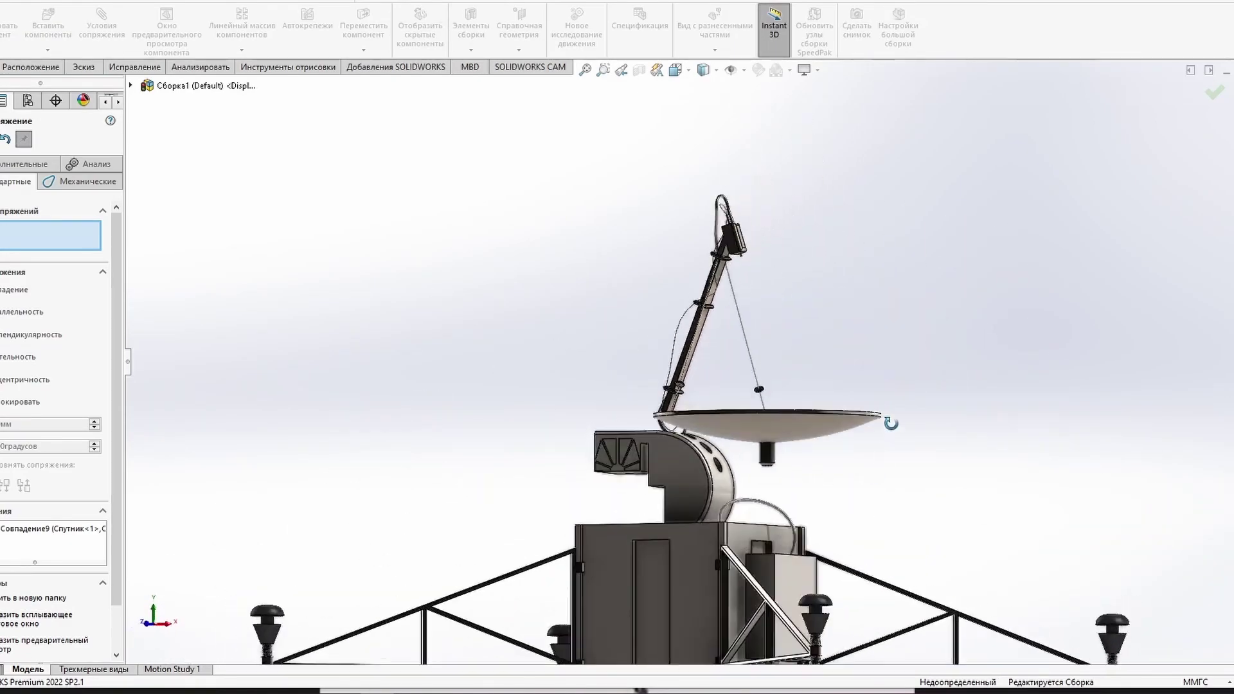
pyautogui.moveTo(929, 466)
pyautogui.mouseDown(button='middle')
pyautogui.moveTo(765, 450)
pyautogui.moveTo(792, 382)
pyautogui.moveTo(807, 583)
pyautogui.mouseUp(button='middle')
pyautogui.click(766, 449)
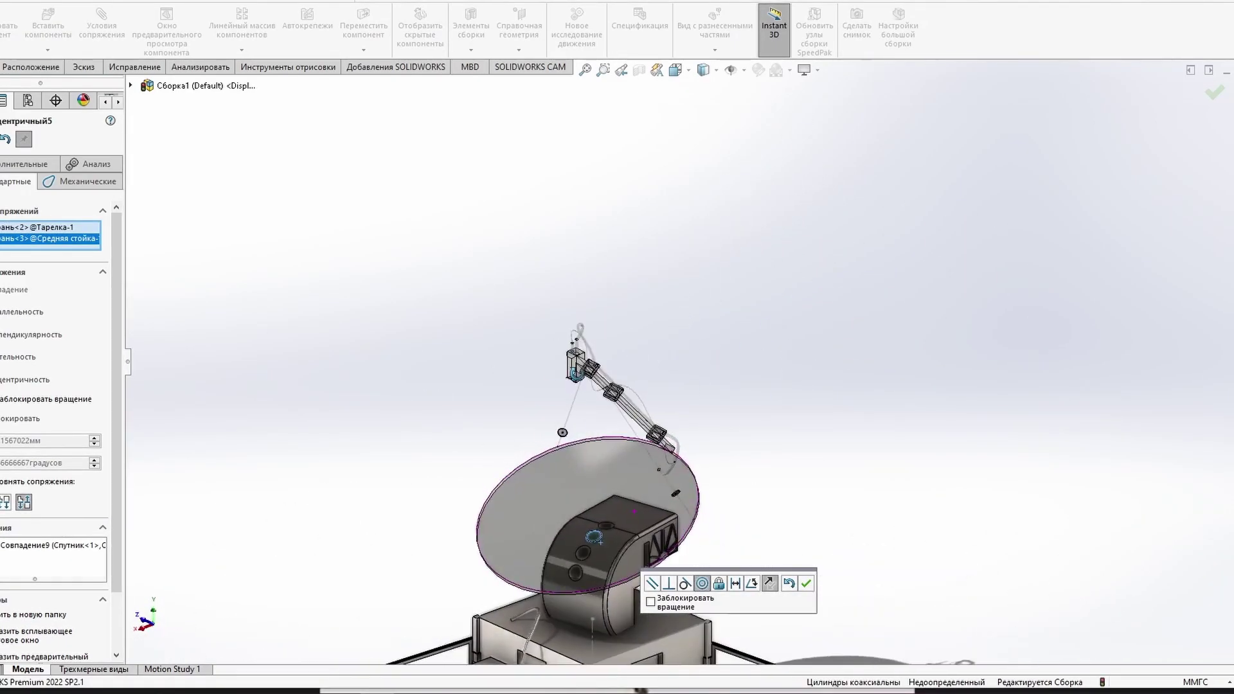
pyautogui.click(806, 583)
pyautogui.moveTo(739, 527); pyautogui.dragTo(578, 360, button='middle')
pyautogui.scroll(-3, 576, 353)
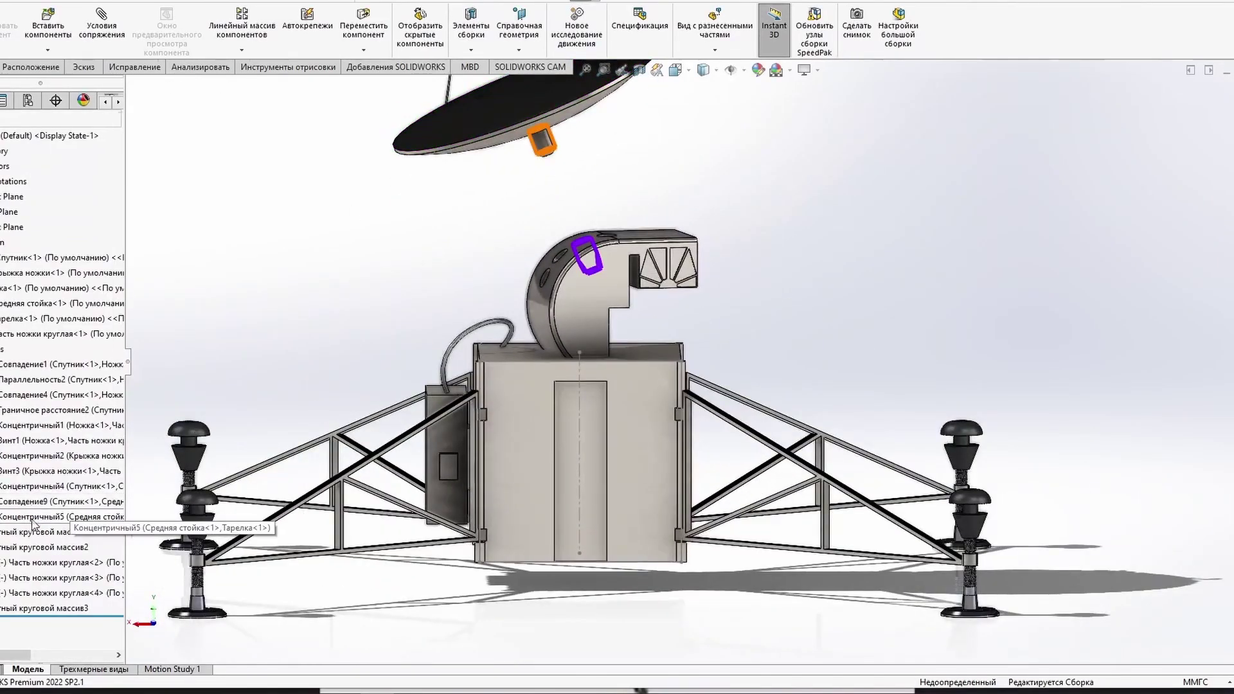
pyautogui.moveTo(547, 151); pyautogui.dragTo(545, 188, button='middle')
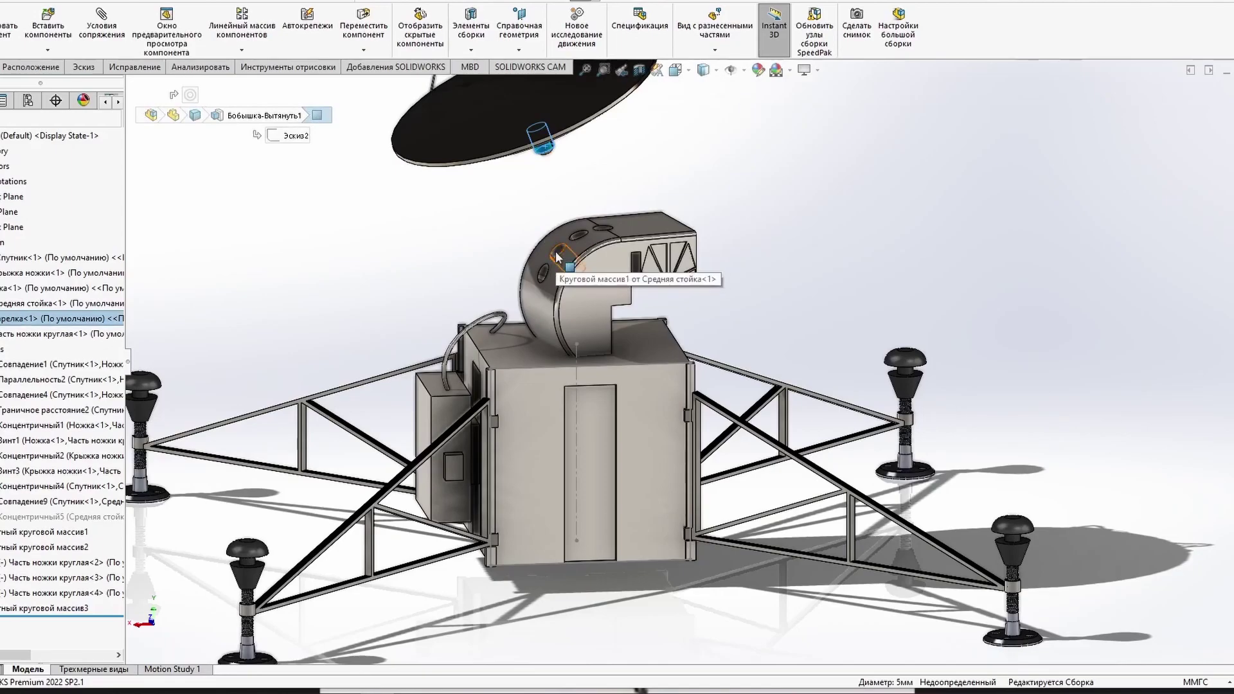
pyautogui.keyDown('ctrl'); pyautogui.click(556, 257); pyautogui.keyUp('ctrl')
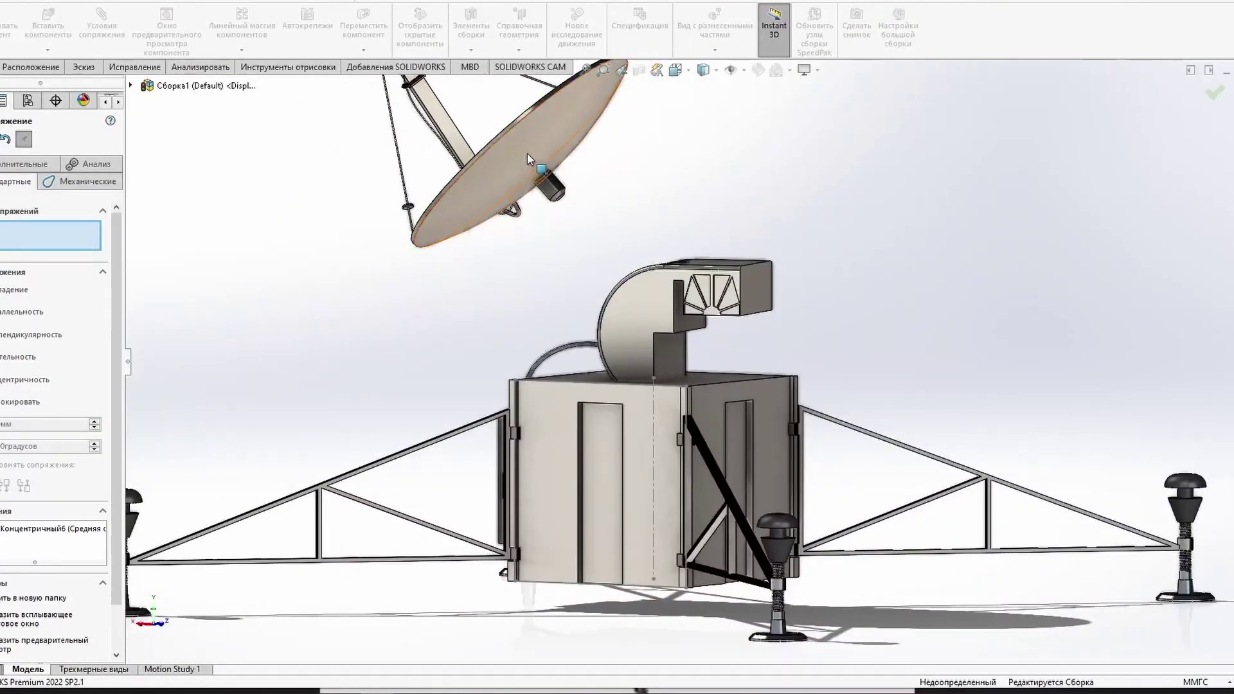
# Step: Add a limit distance mate between post and dish, then rotate the dish arm into place
pyautogui.moveTo(527, 153); pyautogui.dragTo(450, 193, button='middle')
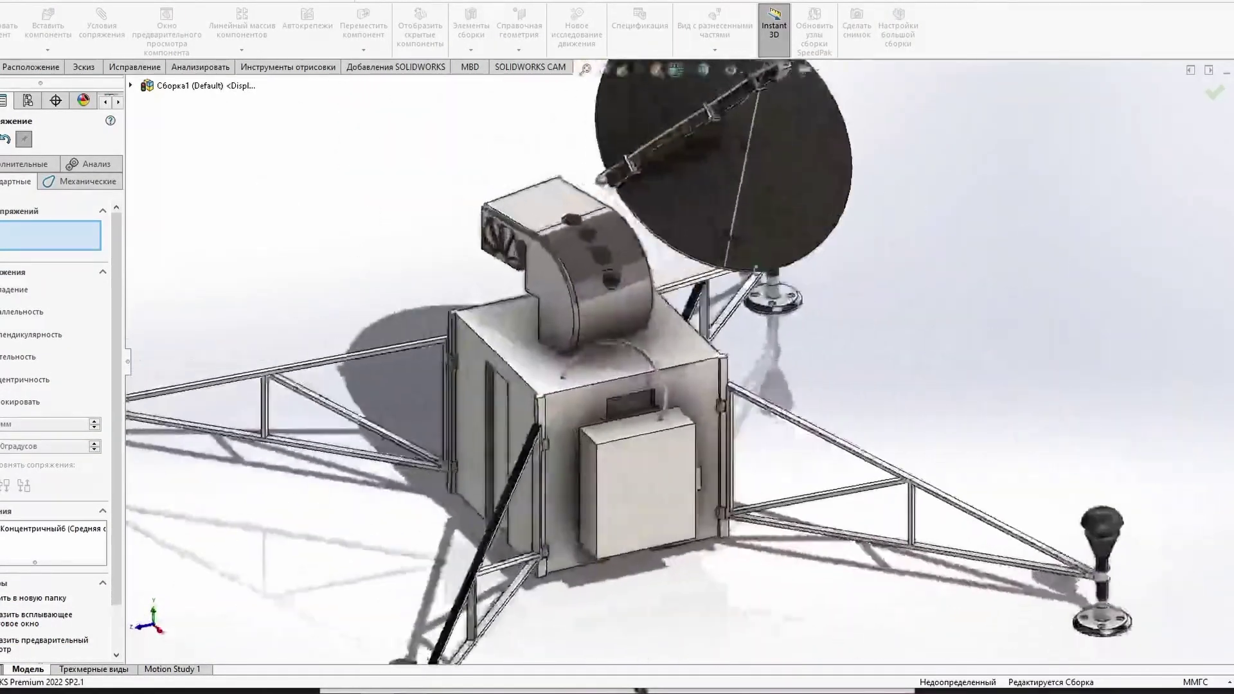
pyautogui.scroll(-5, 559, 261)
pyautogui.scroll(-3, 514, 245)
pyautogui.click(470, 225)
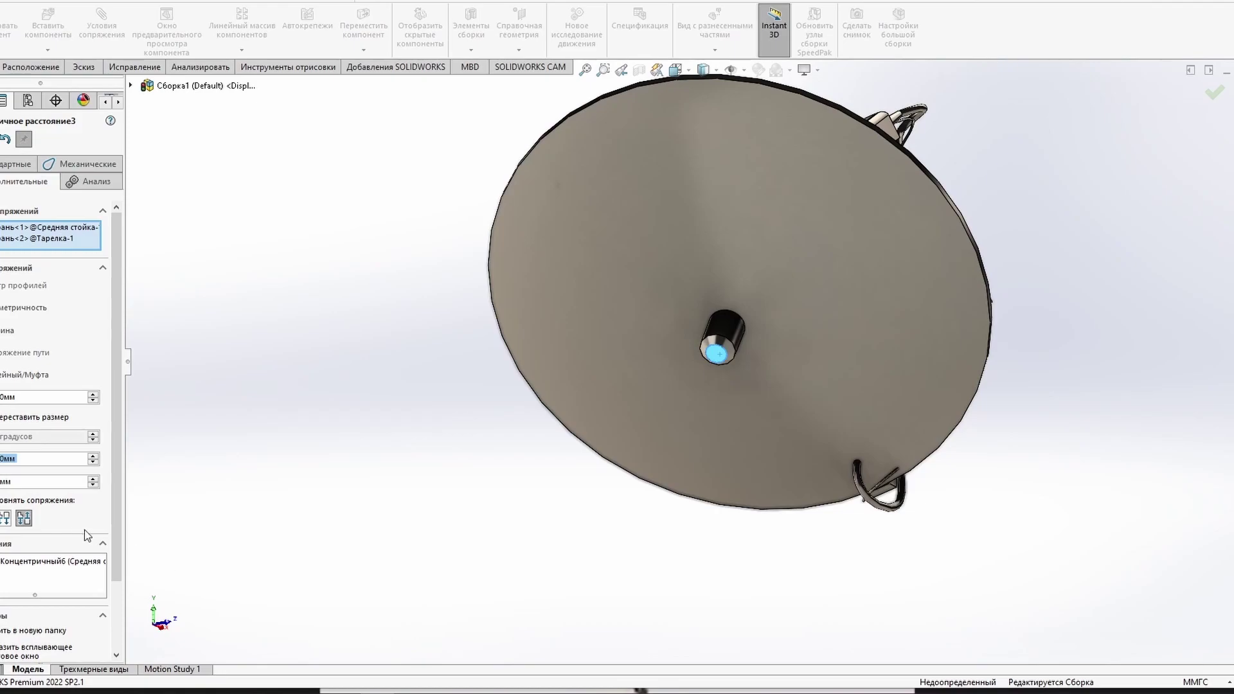
pyautogui.moveTo(450, 515); pyautogui.dragTo(361, 527, button='middle')
pyautogui.click(24, 377)
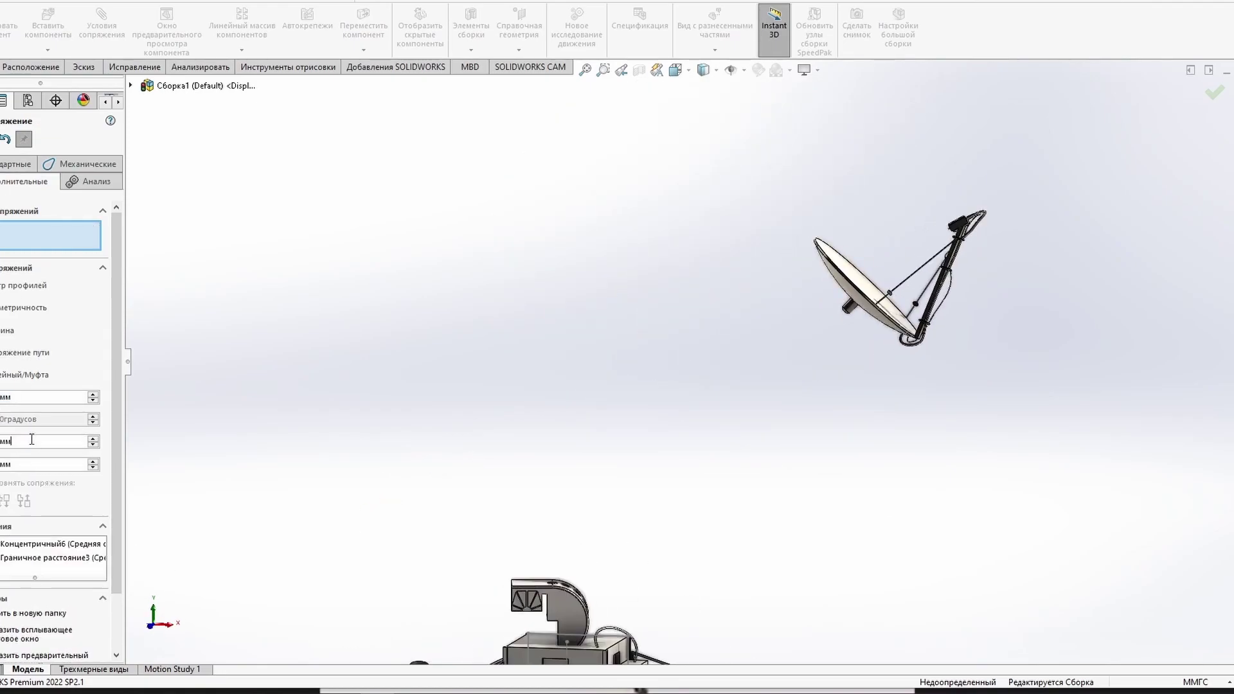
pyautogui.press('Escape')
pyautogui.moveTo(820, 318)
pyautogui.mouseDown()
pyautogui.moveTo(832, 278)
pyautogui.moveTo(833, 533)
pyautogui.mouseUp()
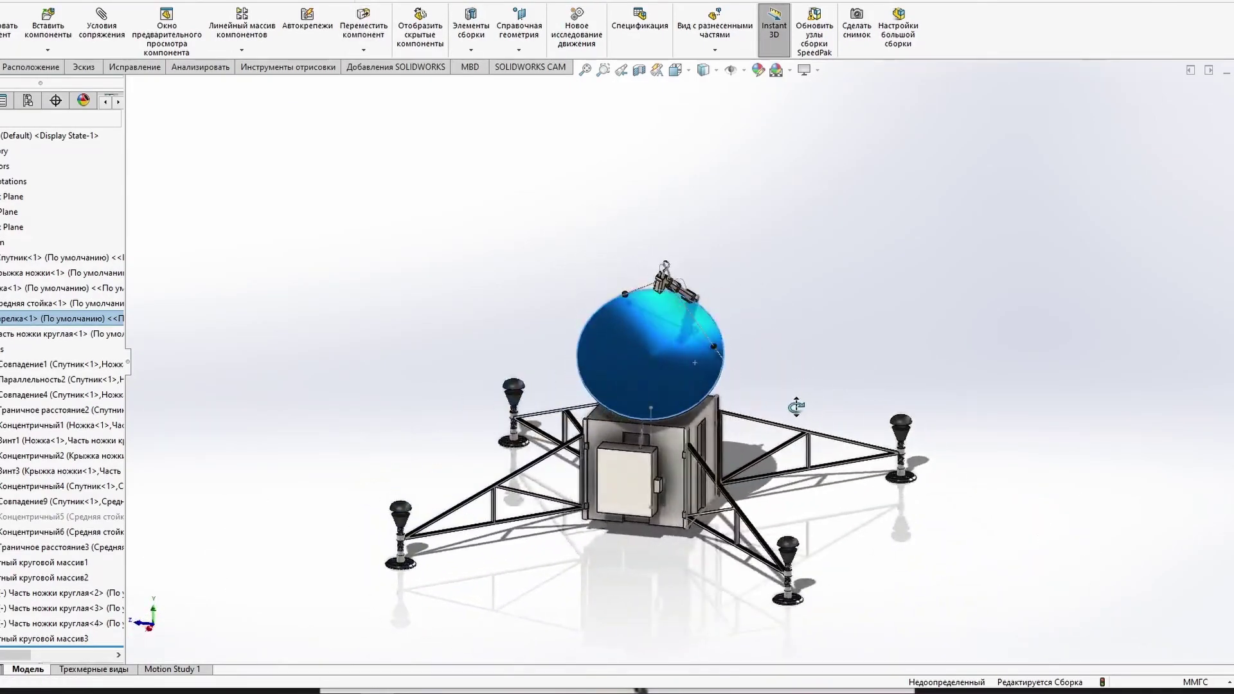
pyautogui.click(715, 29)
# Step: Explode the lander with a chain step stacking all parts vertically along Y
pyautogui.moveTo(765, 425); pyautogui.dragTo(887, 483)
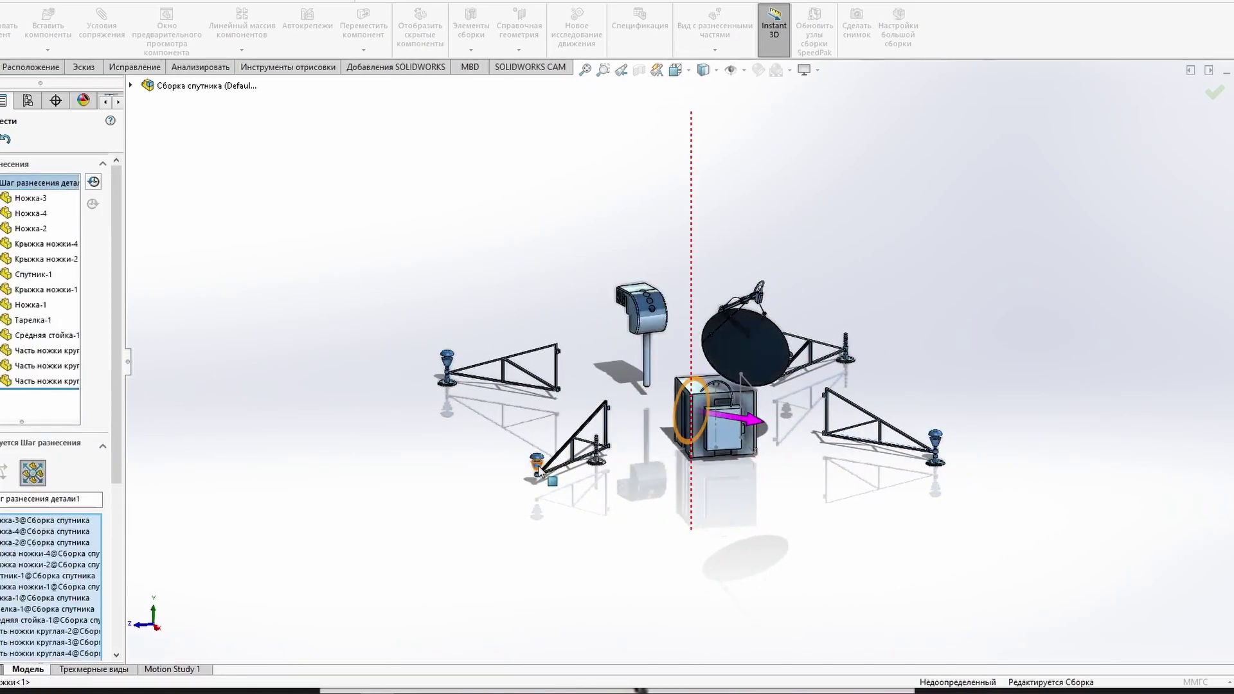
pyautogui.hotkey('ctrl', 'z')
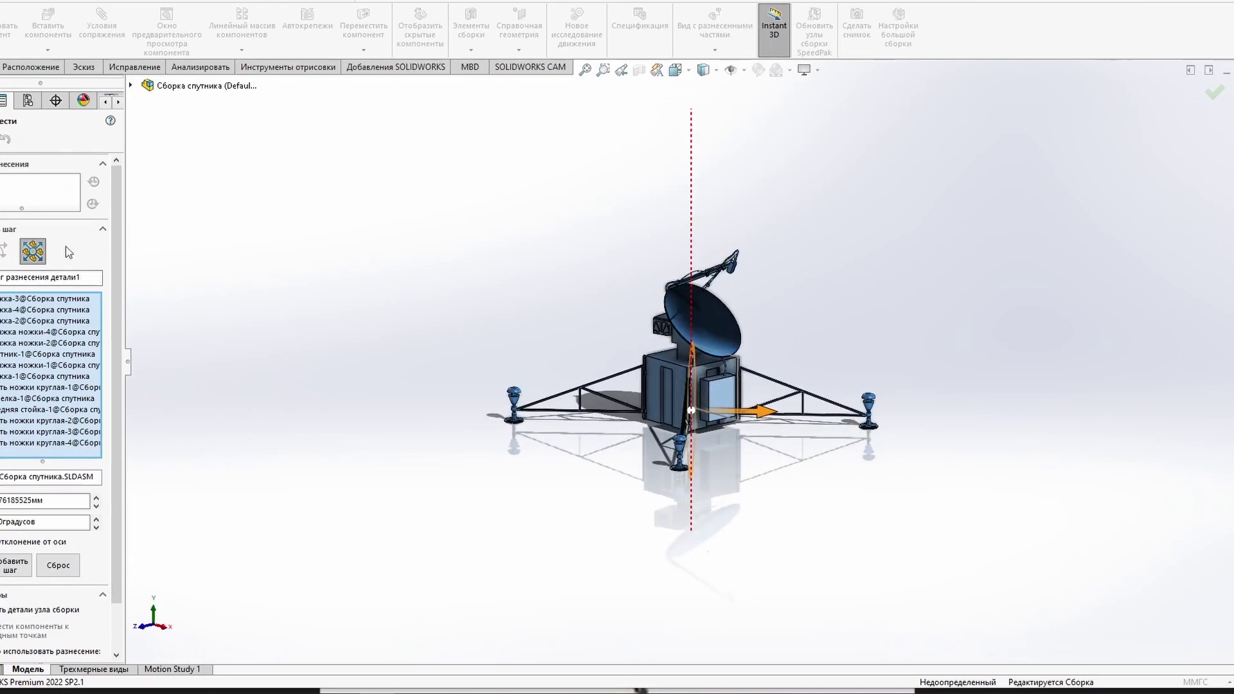
pyautogui.click(870, 403)
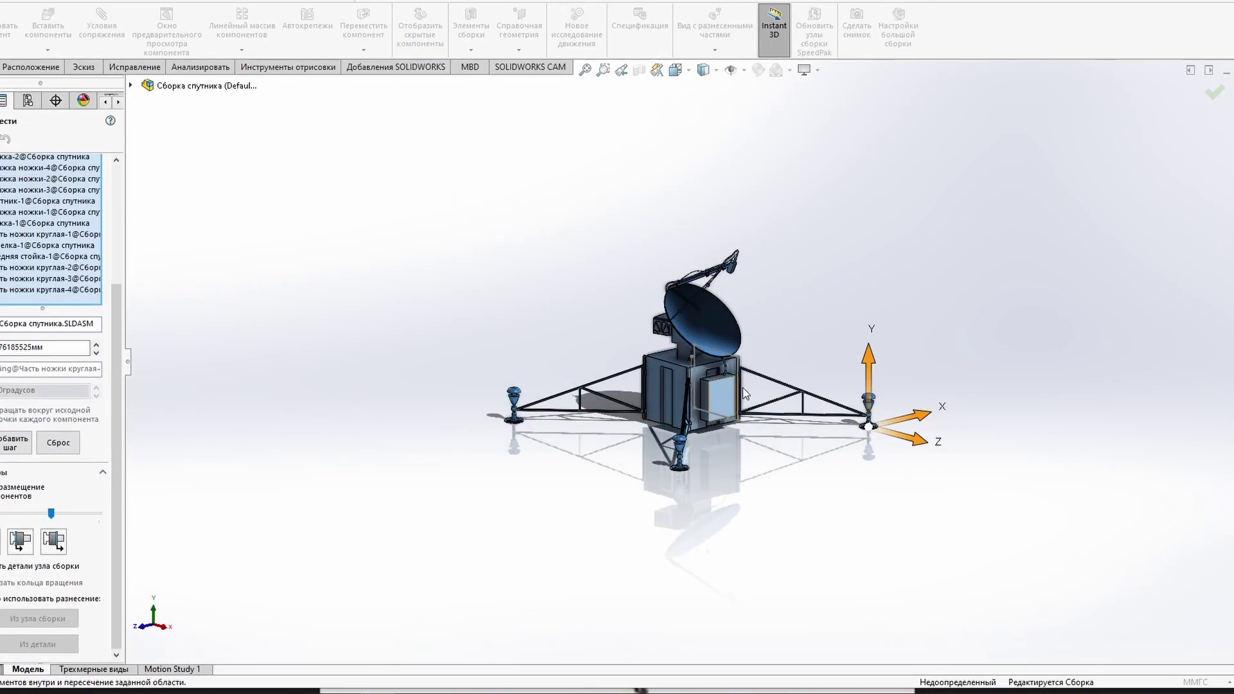
pyautogui.moveTo(869, 360); pyautogui.dragTo(819, 188)
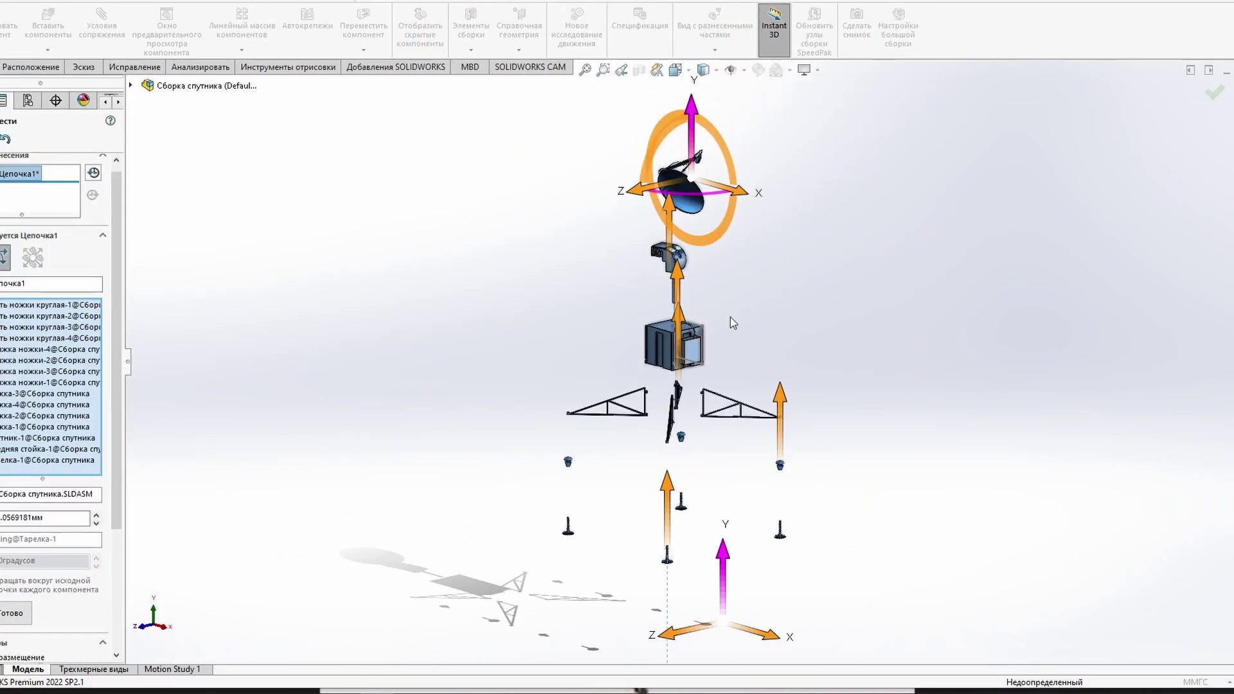
pyautogui.moveTo(667, 495); pyautogui.dragTo(656, 485)
pyautogui.moveTo(780, 408); pyautogui.dragTo(711, 367, button='middle')
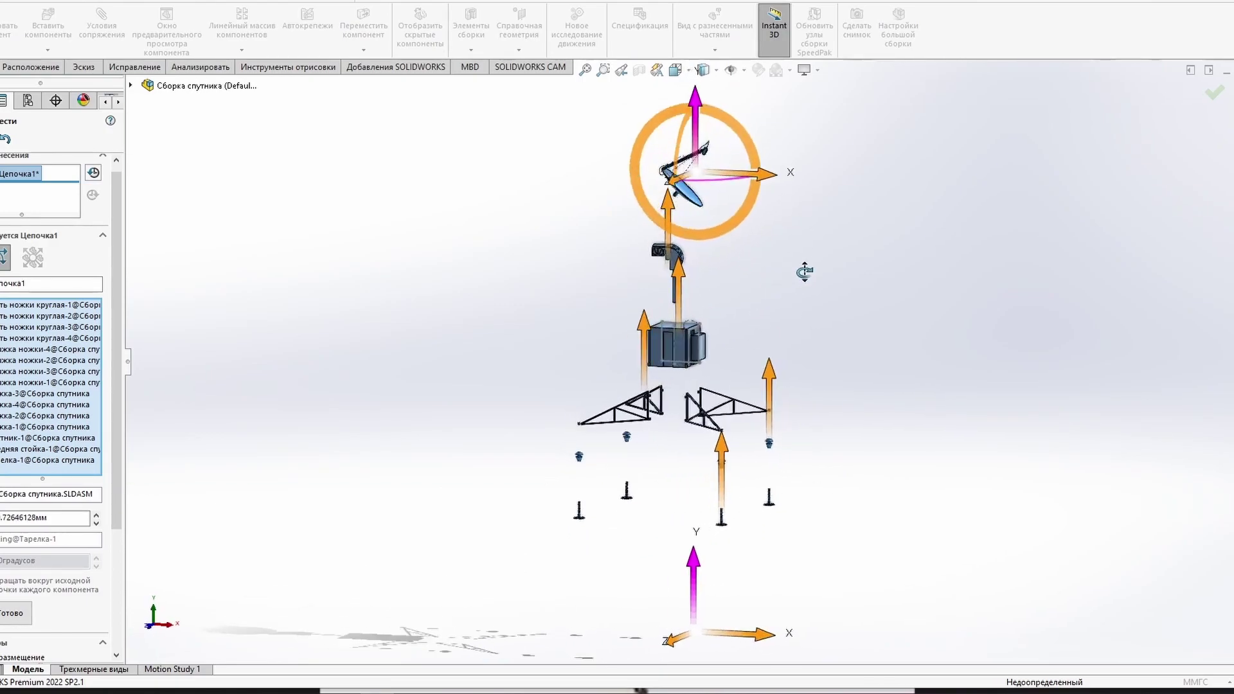
pyautogui.click(1214, 95)
# Step: Play the exploded view's animation from the ConfigurationManager
pyautogui.click(28, 100)
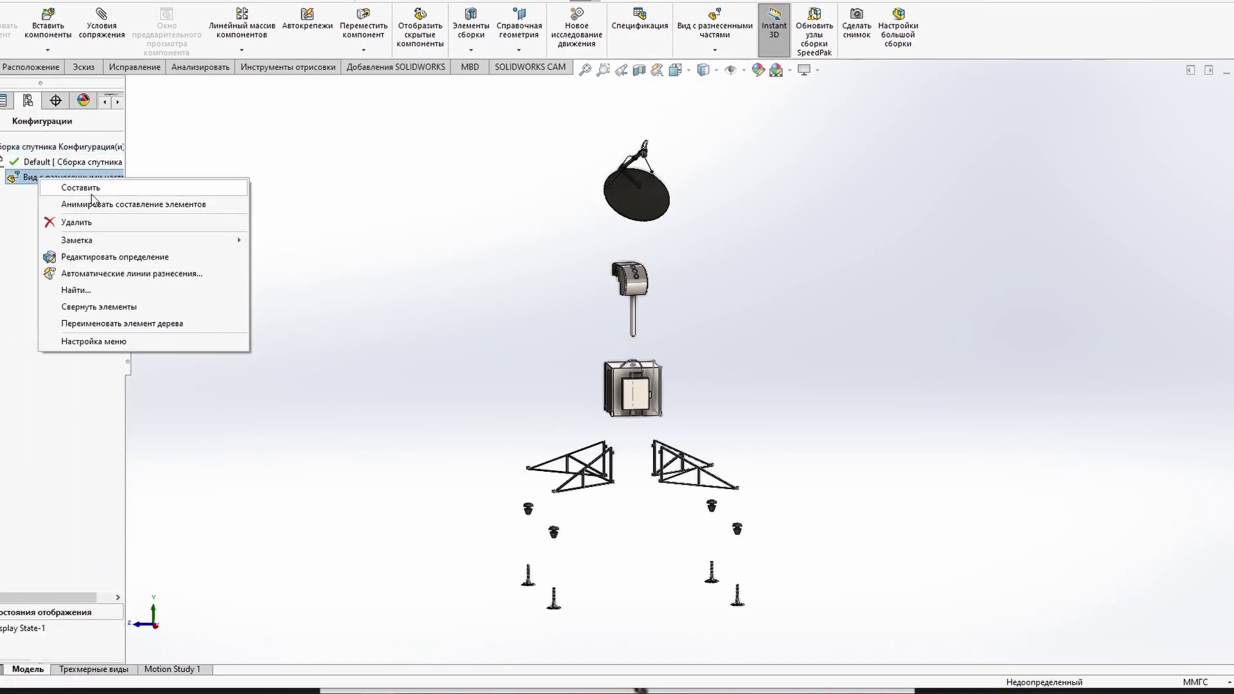
pyautogui.rightClick(38, 176)
pyautogui.click(97, 206)
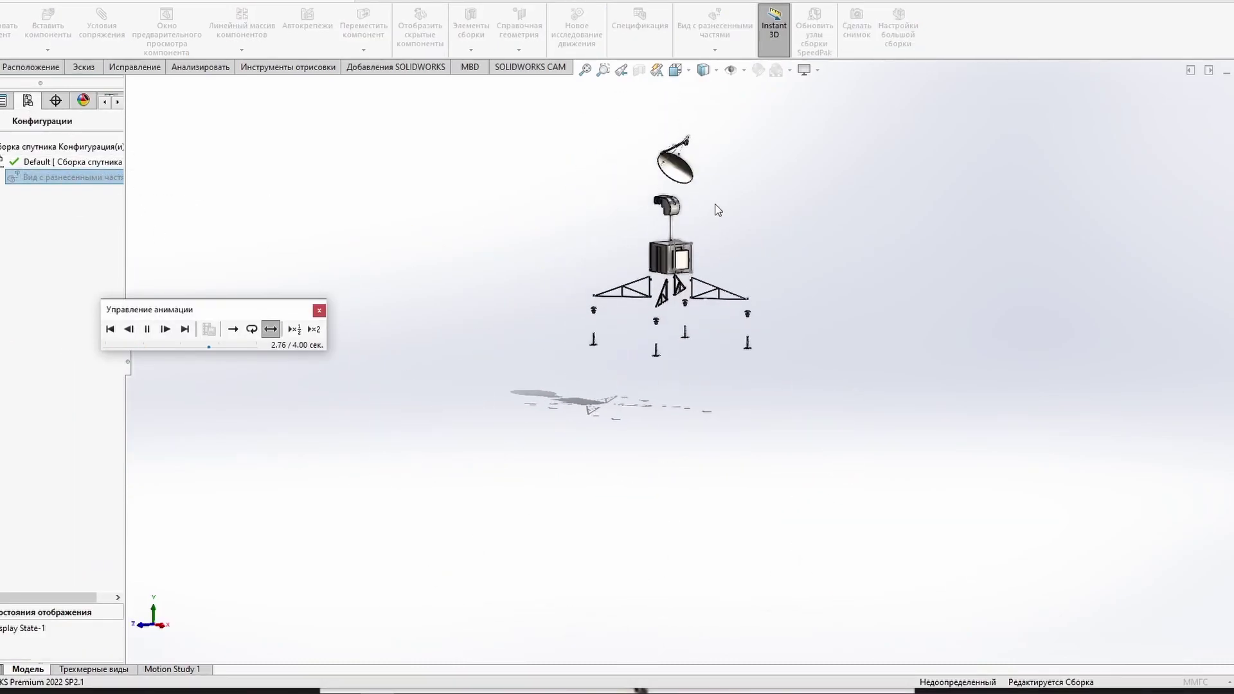
pyautogui.click(320, 313)
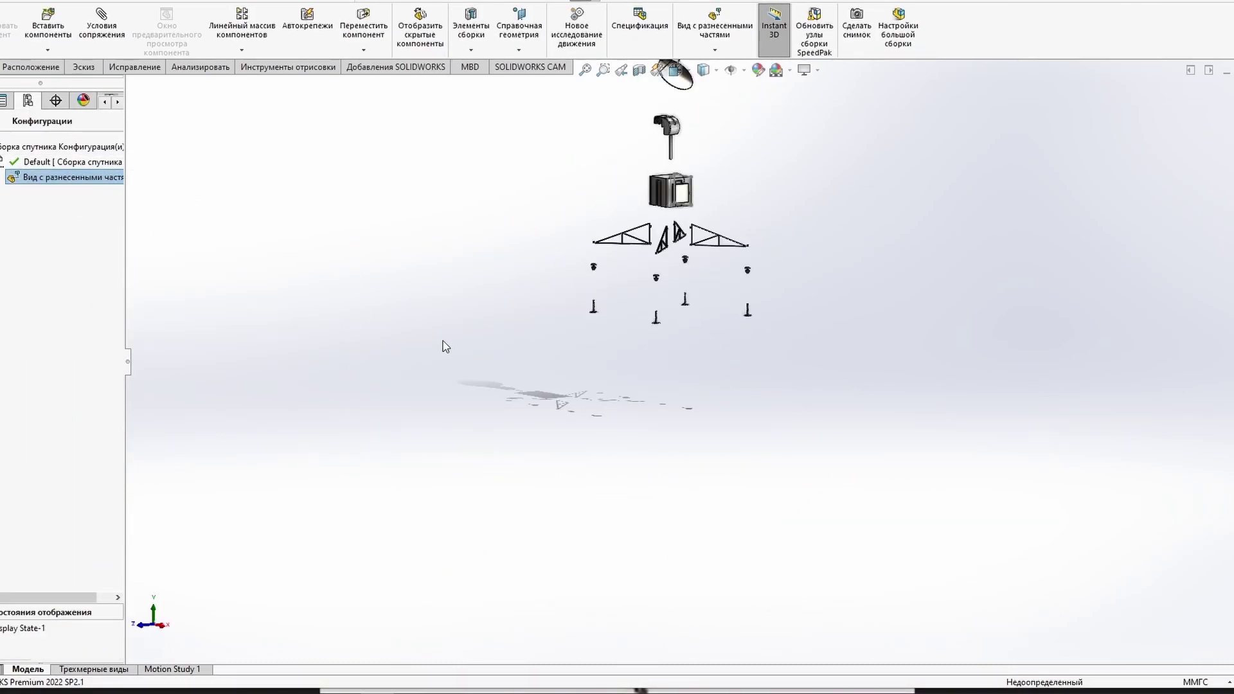